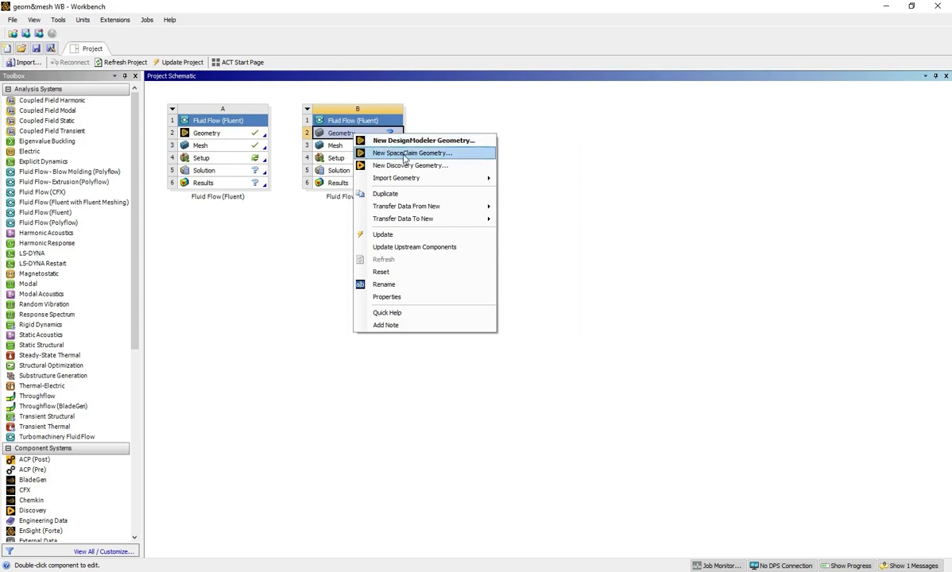
# - Create a new SpaceClaim geometry for Fluid Flow (Fluent) system B and open the IGES file truck-carriage-geo.IGS in it
pyautogui.click(405, 153)
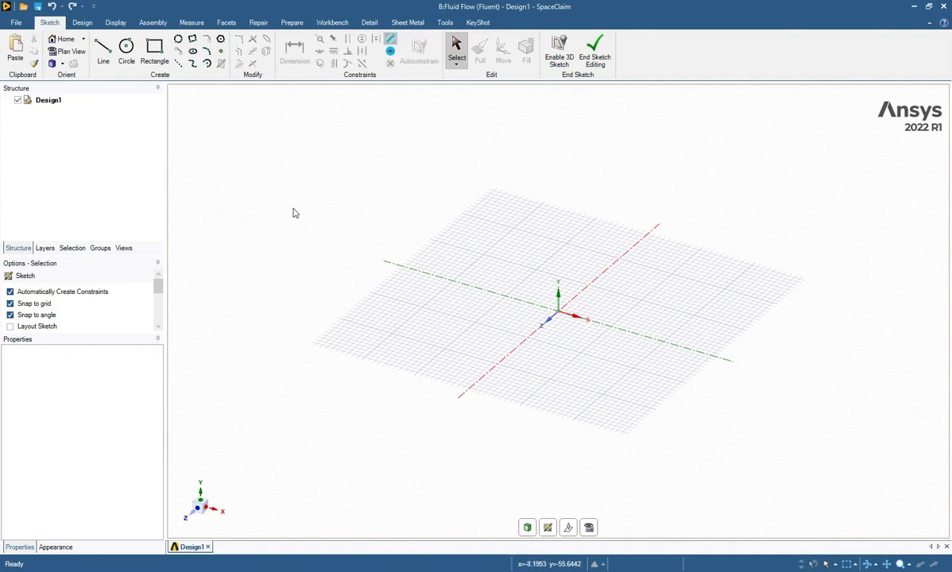
pyautogui.click(17, 22)
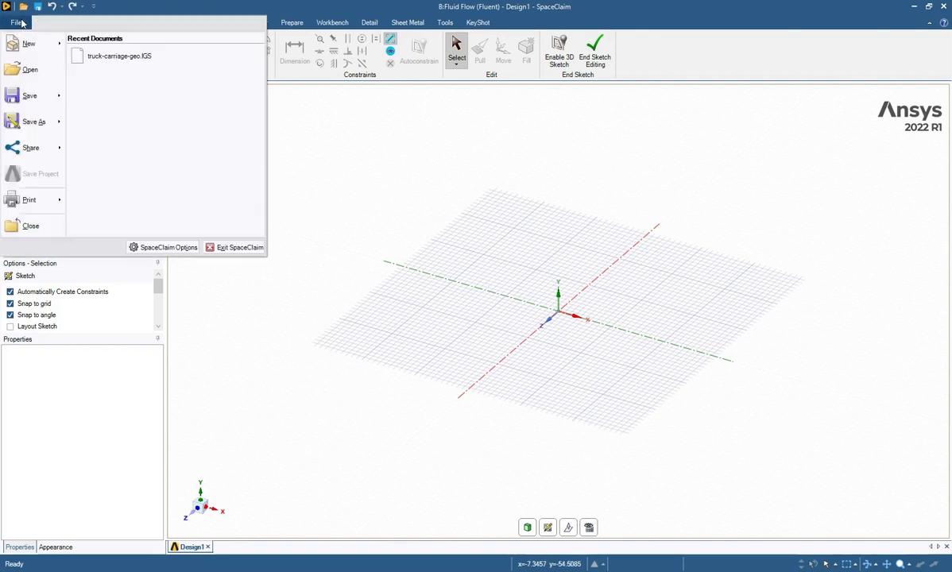
pyautogui.click(31, 70)
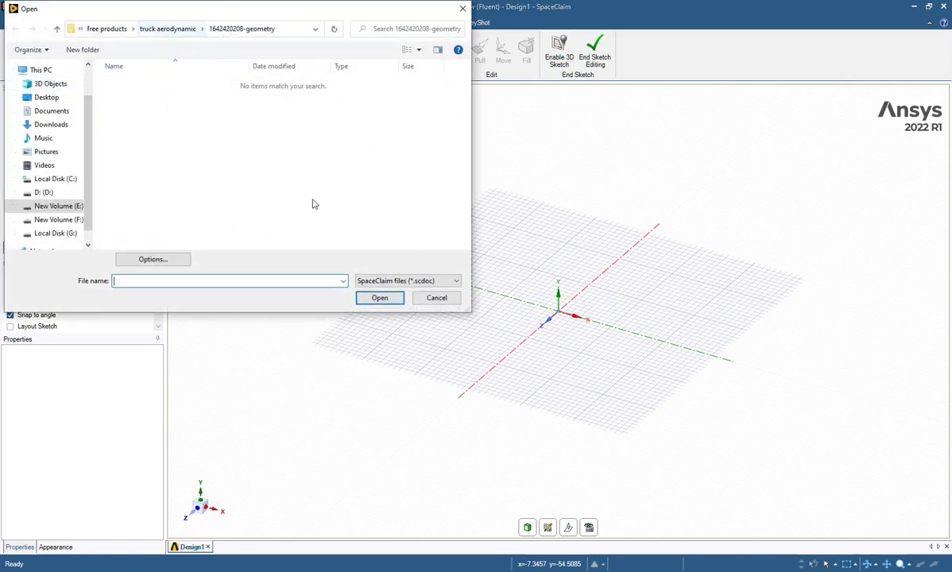
pyautogui.click(397, 283)
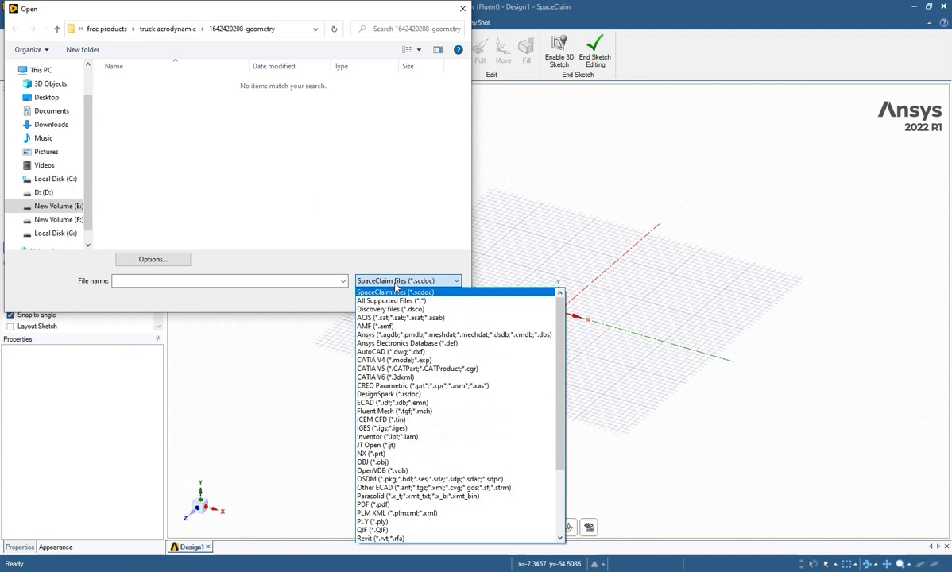
pyautogui.click(404, 430)
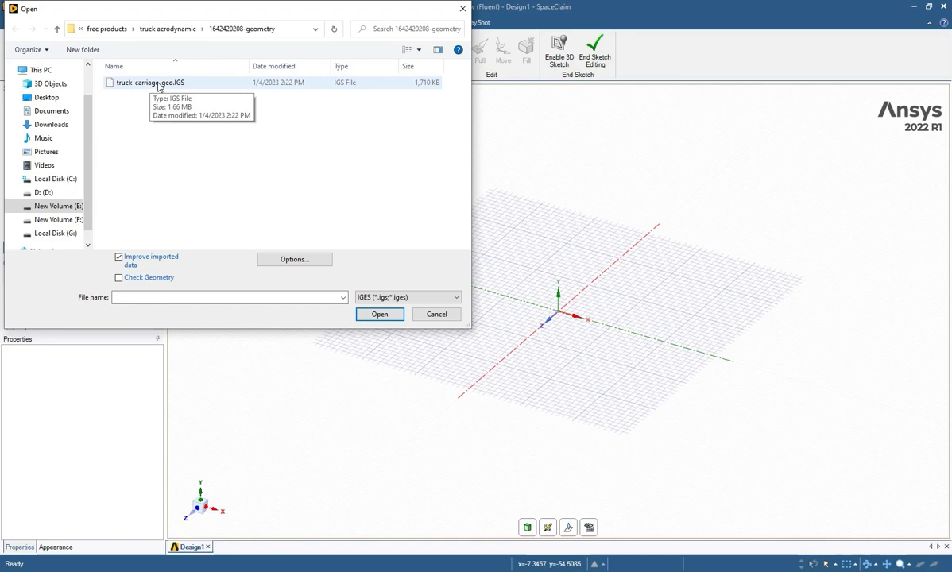
pyautogui.click(158, 82)
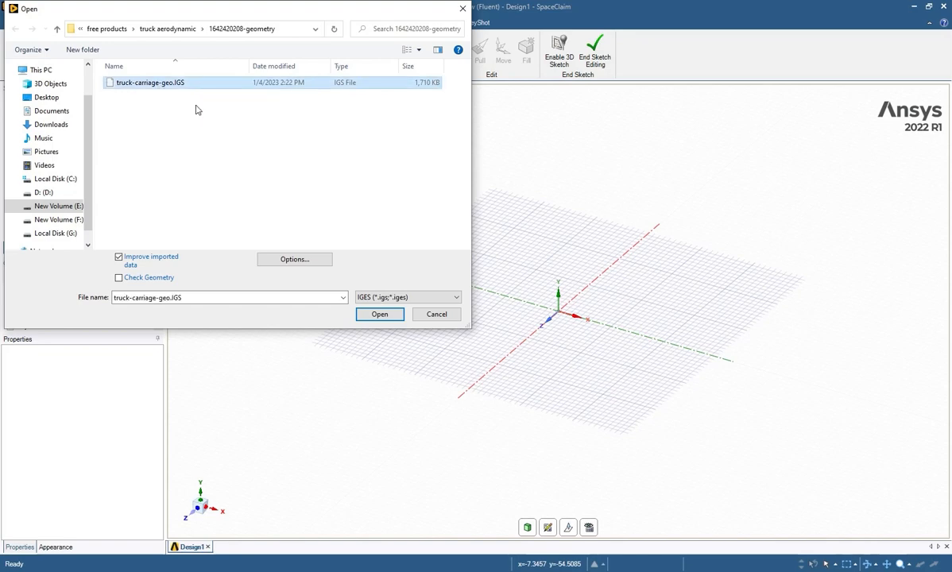
pyautogui.click(377, 314)
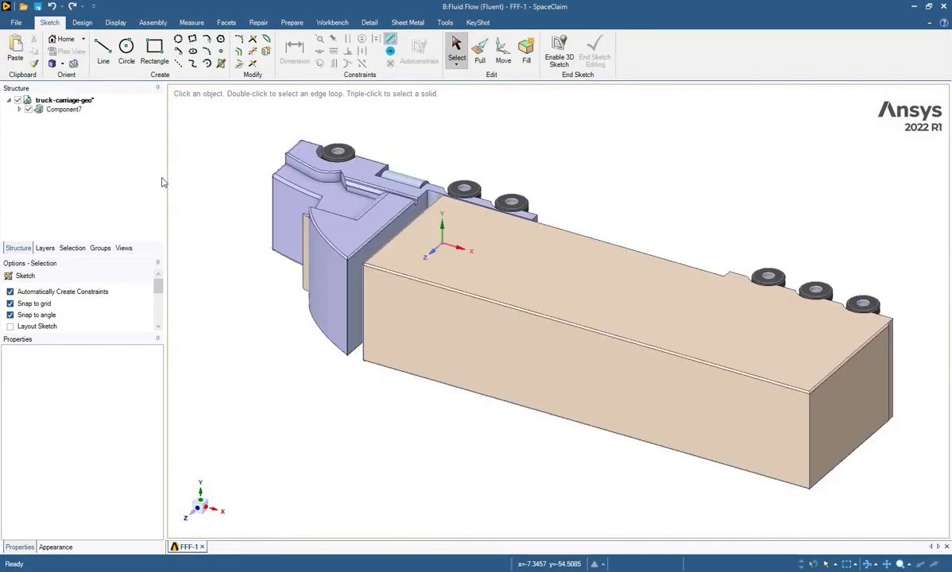
# - Expand Component7 and all six of its subcomponents in the structure tree down to their solid bodies
pyautogui.moveTo(391, 390); pyautogui.dragTo(474, 266, button='middle')
pyautogui.scroll(5, 470, 364)
pyautogui.scroll(-8, 463, 378)
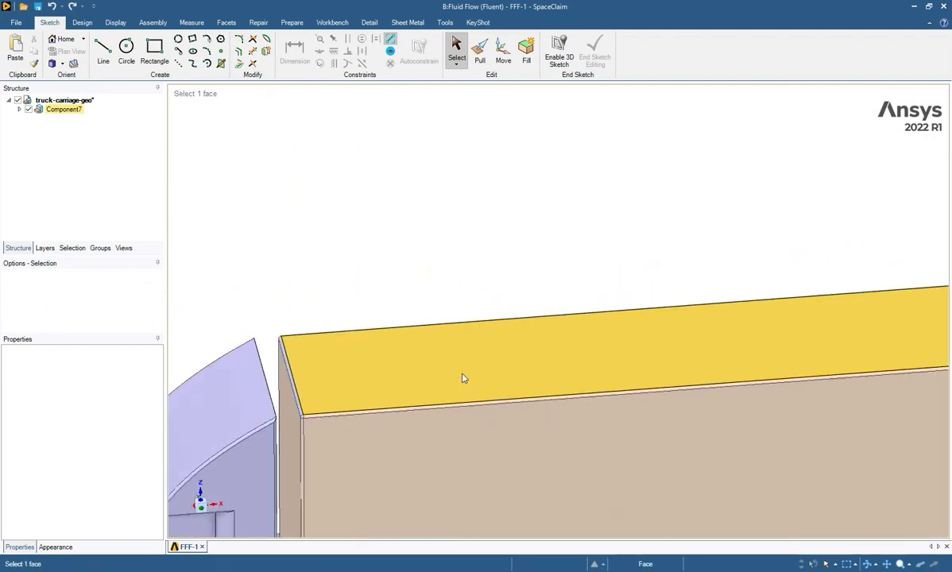
pyautogui.moveTo(455, 443); pyautogui.dragTo(406, 401, button='middle')
pyautogui.click(406, 402)
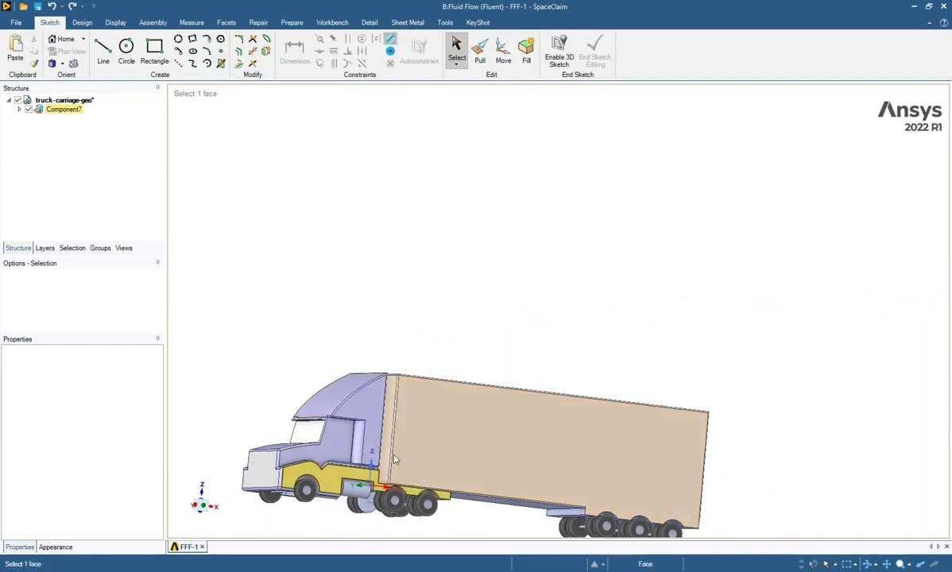
pyautogui.click(20, 110)
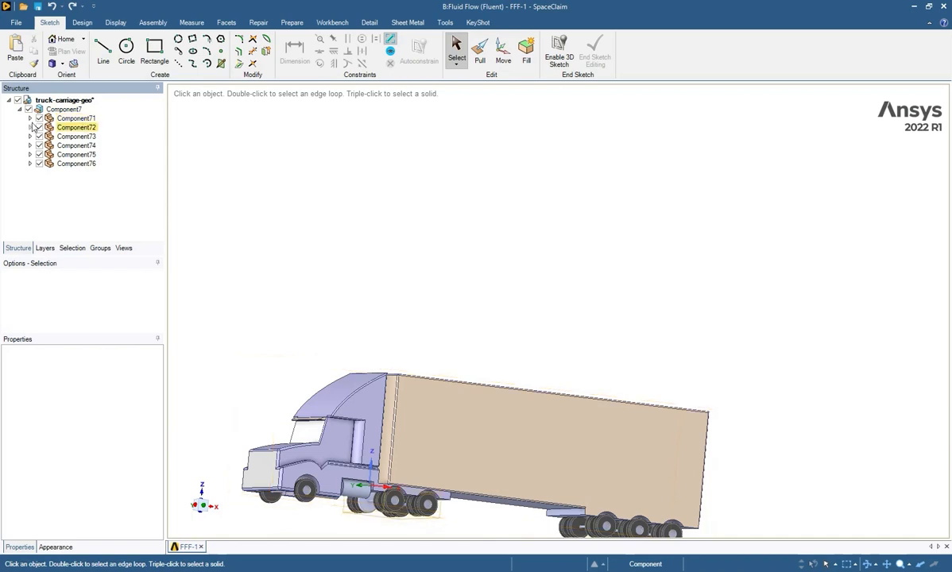
pyautogui.click(30, 119)
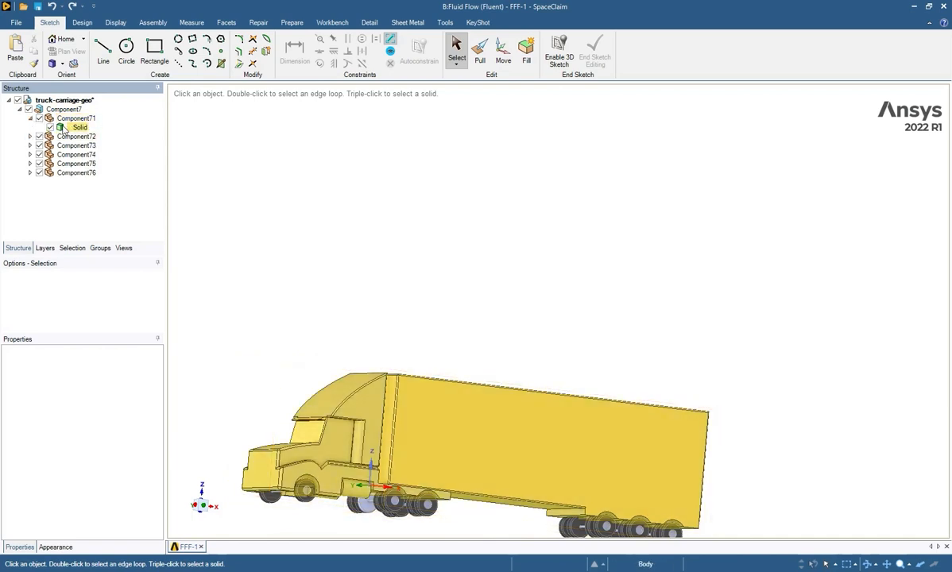
pyautogui.click(65, 128)
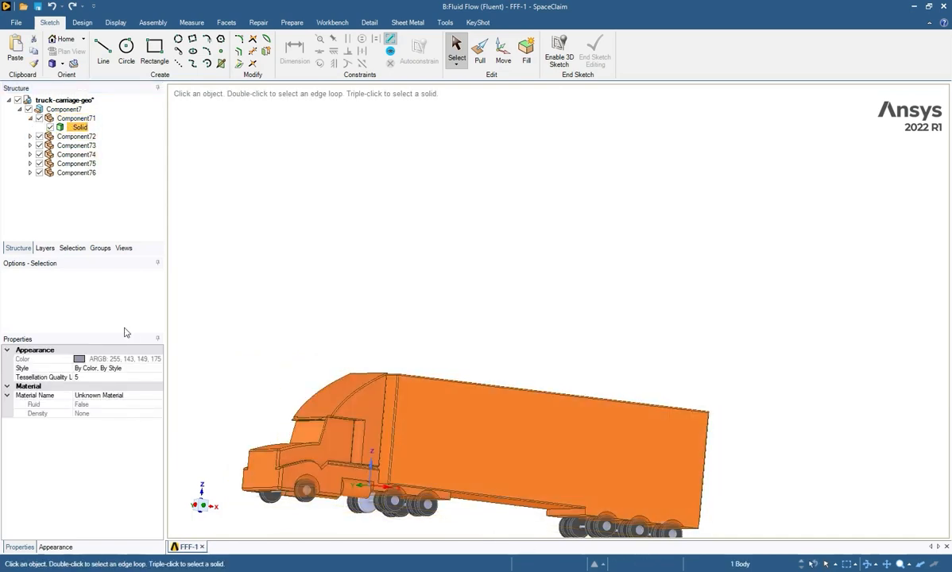
pyautogui.click(30, 137)
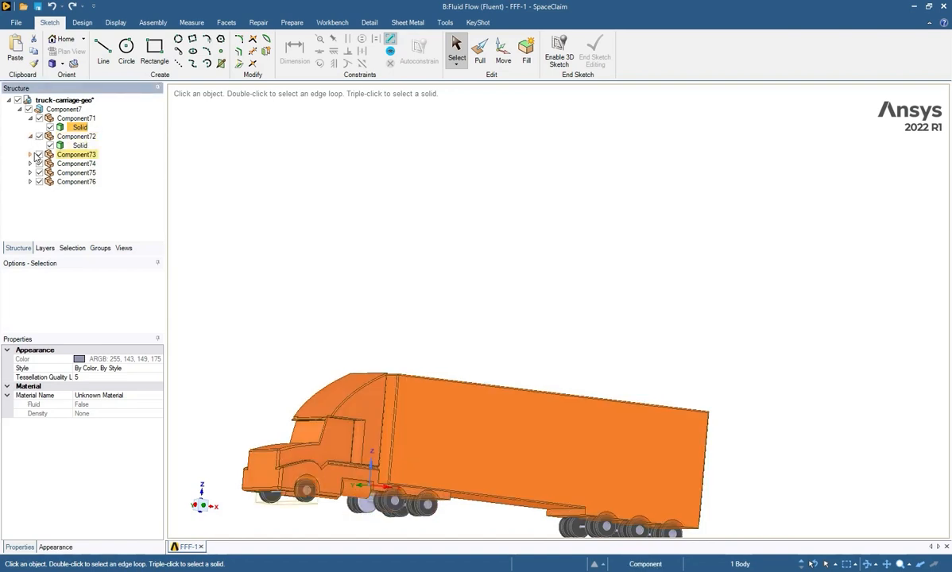
pyautogui.click(30, 154)
pyautogui.click(29, 172)
pyautogui.click(29, 191)
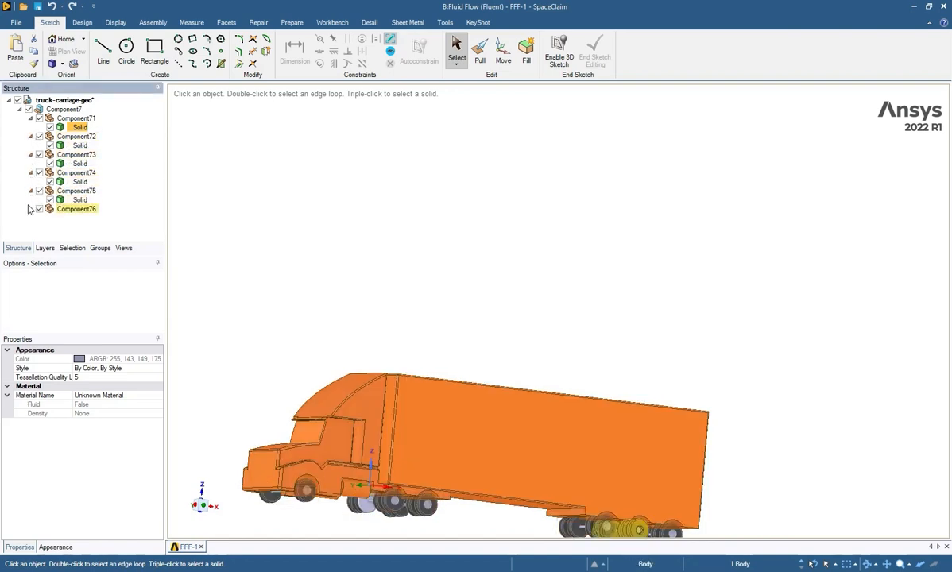
pyautogui.click(29, 209)
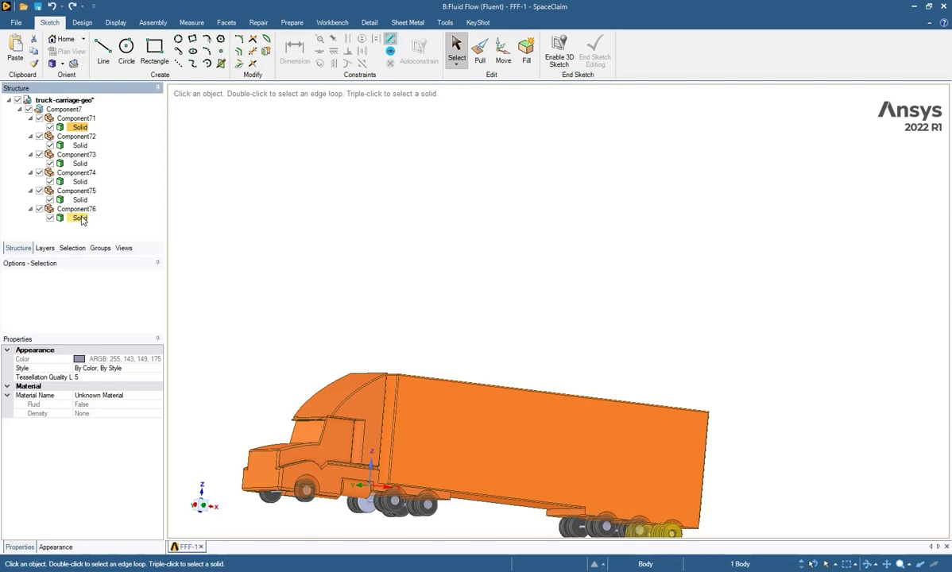
# - Move the solids of Component71 through Component76 together into a single new component
pyautogui.click(80, 217)
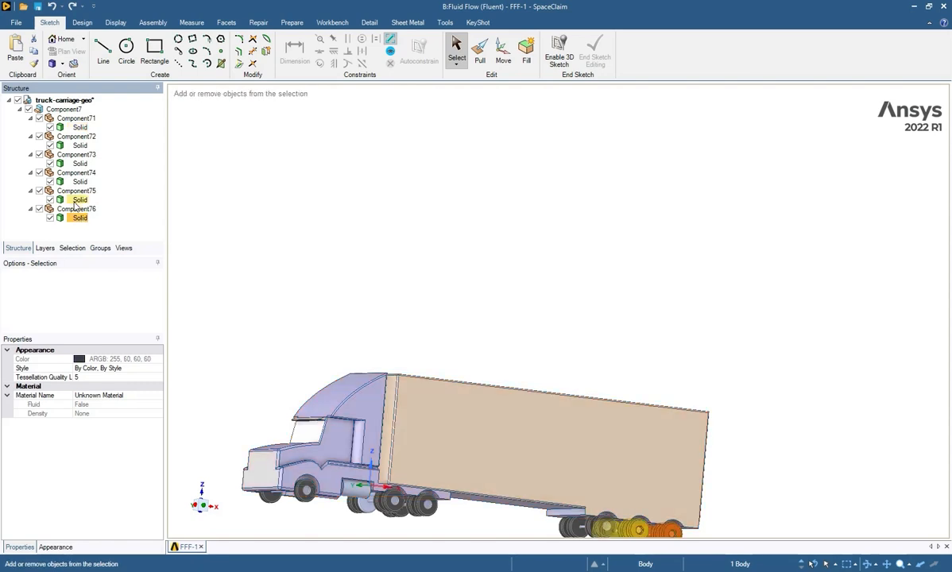
pyautogui.keyDown('ctrl'); pyautogui.click(78, 201); pyautogui.keyUp('ctrl')
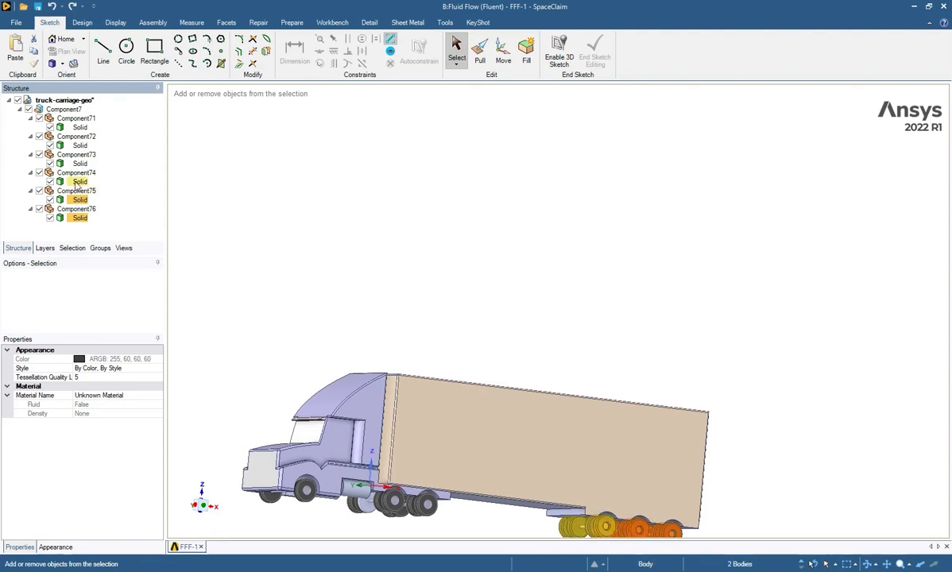
pyautogui.keyDown('ctrl'); pyautogui.click(78, 182); pyautogui.keyUp('ctrl')
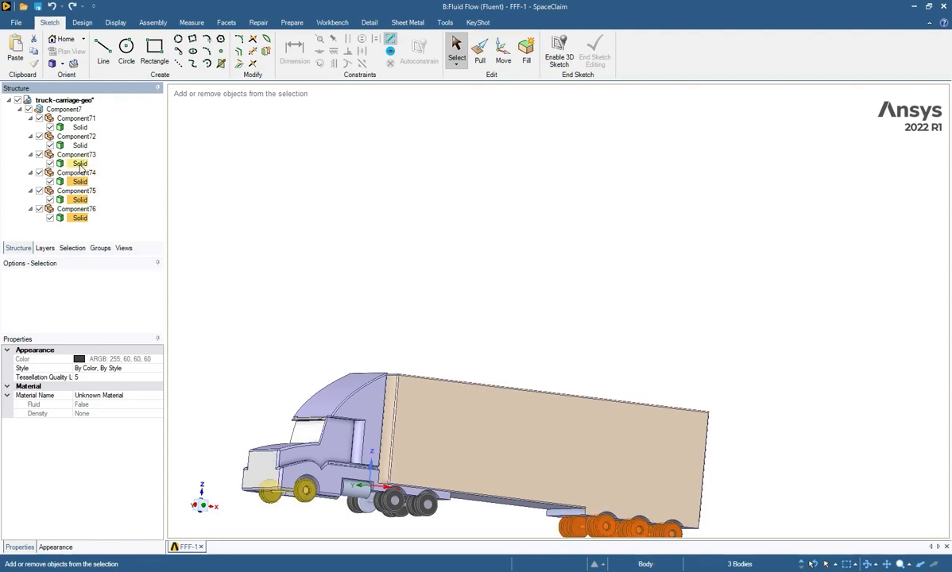
pyautogui.keyDown('ctrl'); pyautogui.click(78, 163); pyautogui.keyUp('ctrl')
pyautogui.keyDown('ctrl'); pyautogui.click(78, 145); pyautogui.keyUp('ctrl')
pyautogui.keyDown('ctrl'); pyautogui.click(78, 128); pyautogui.keyUp('ctrl')
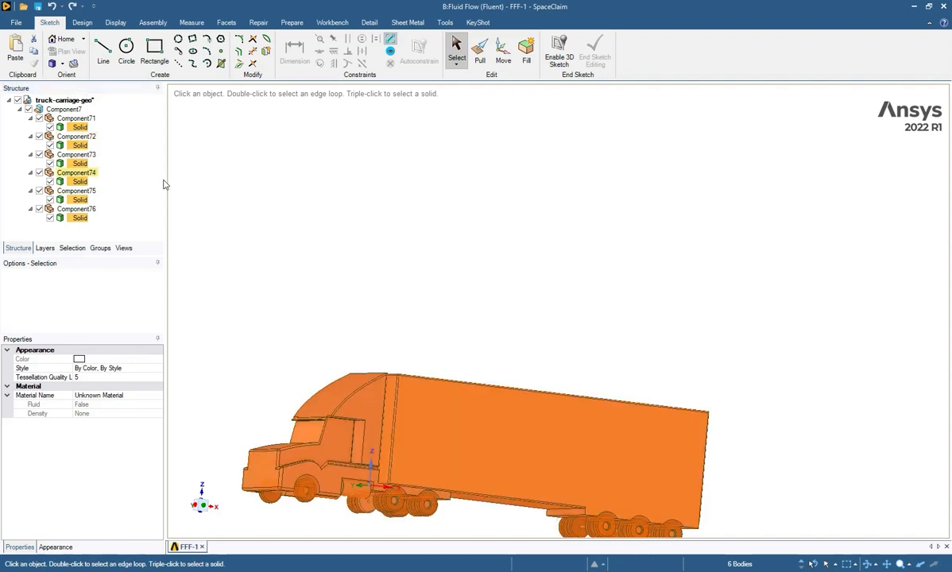
pyautogui.rightClick(78, 129)
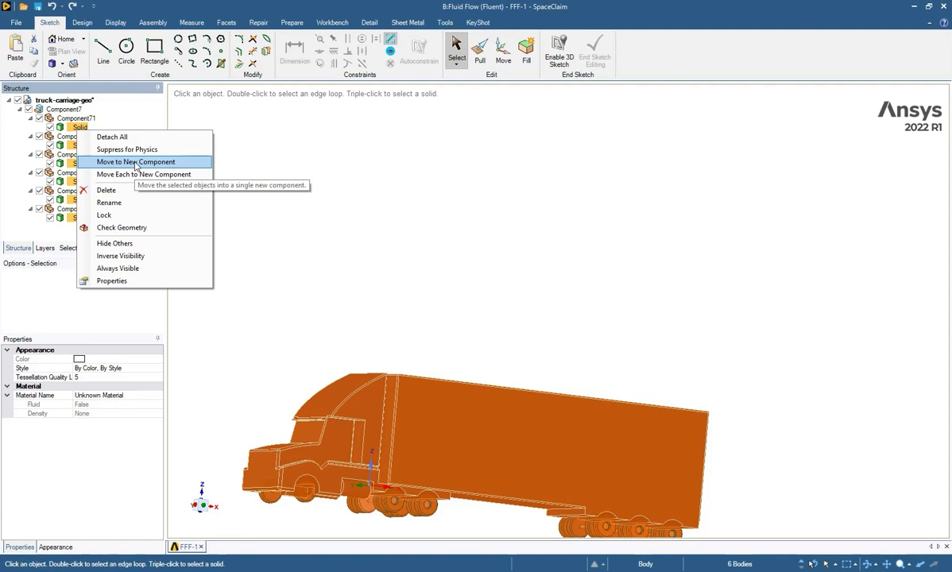
pyautogui.click(135, 162)
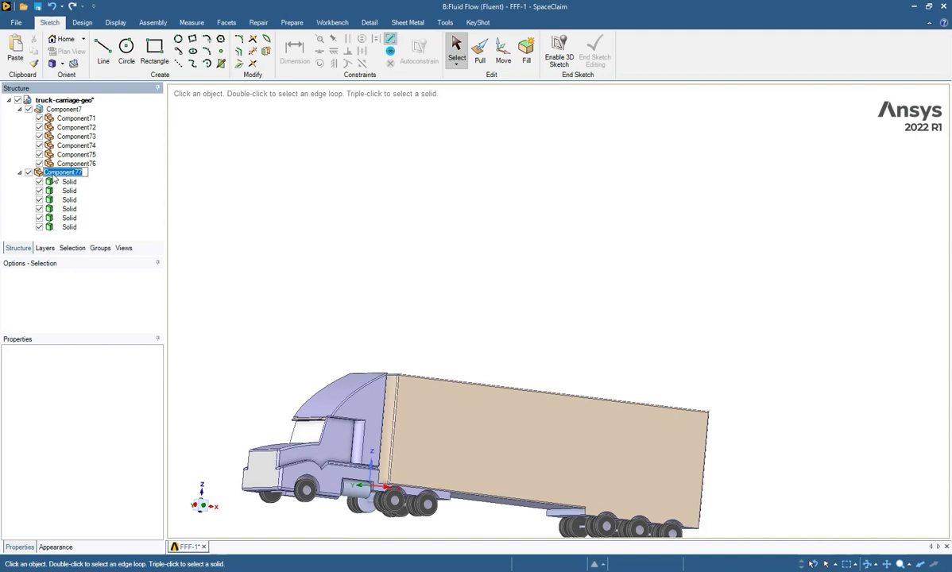
# - Delete the emptied components Component71 through Component76 and their parent Component7 from the structure tree
pyautogui.click(77, 170)
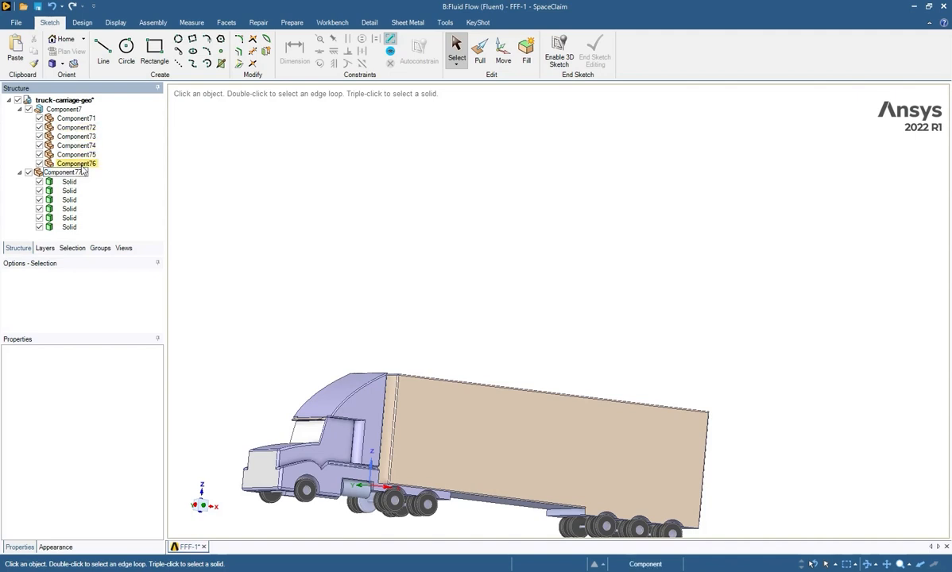
pyautogui.click(76, 163)
pyautogui.keyDown('shift'); pyautogui.click(77, 118); pyautogui.keyUp('shift')
pyautogui.rightClick(79, 120)
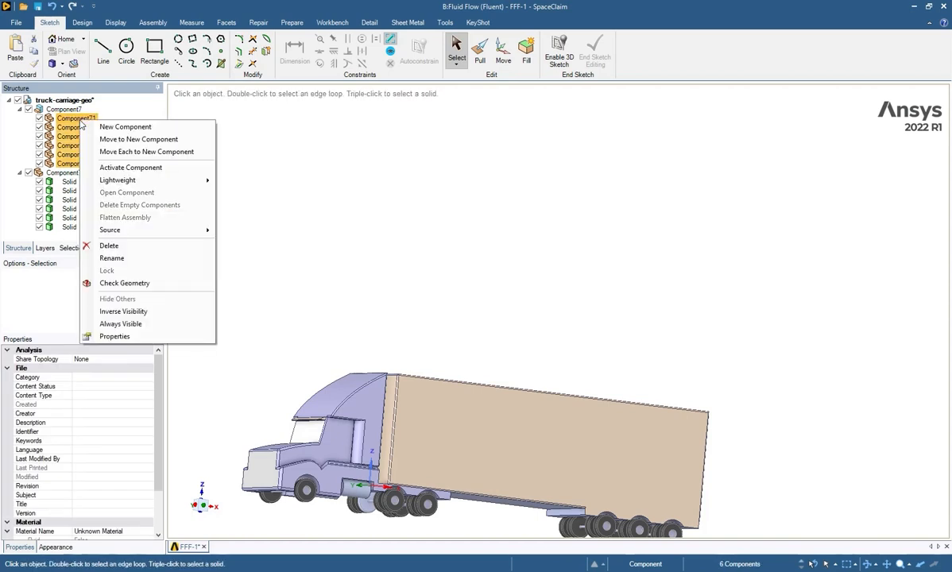
pyautogui.click(146, 249)
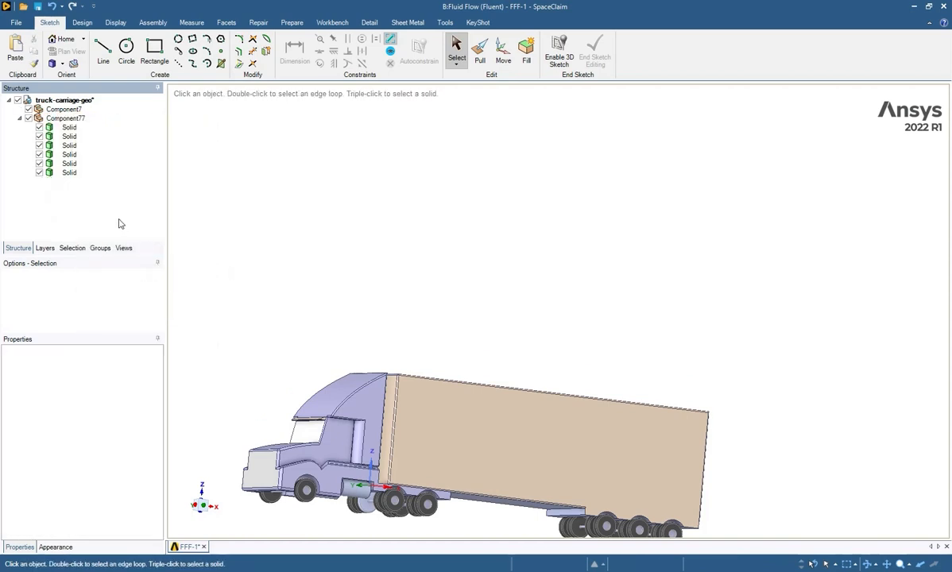
pyautogui.rightClick(69, 114)
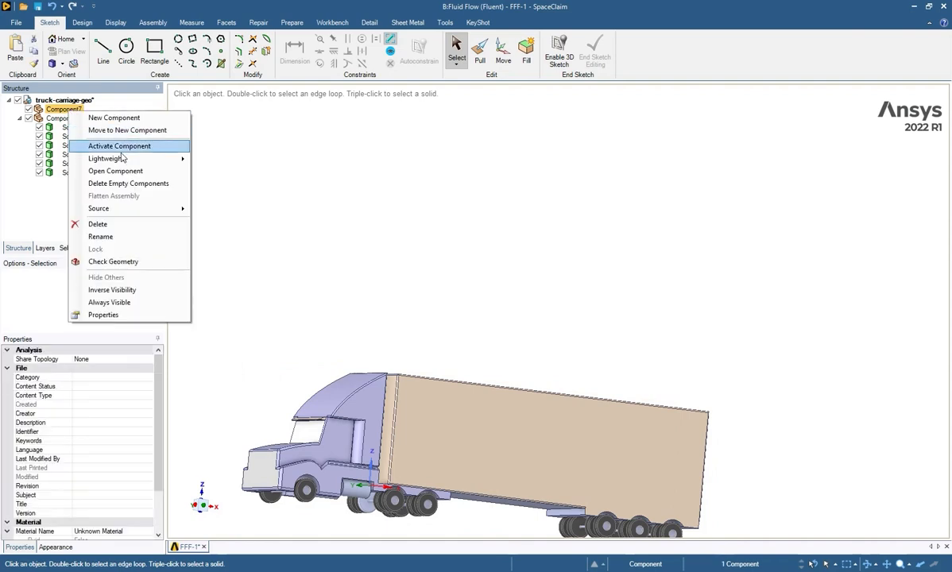
pyautogui.click(124, 226)
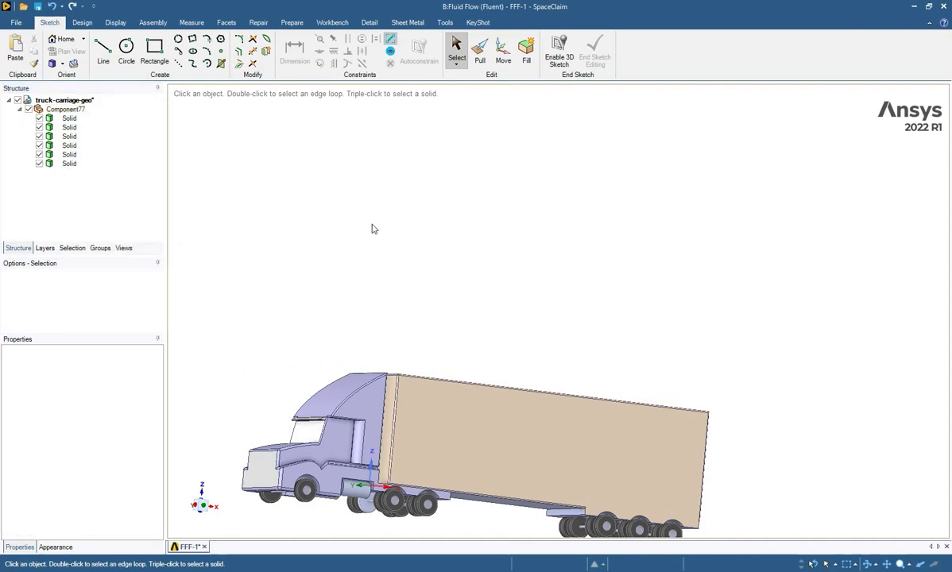
pyautogui.moveTo(338, 237); pyautogui.dragTo(340, 258, button='middle')
pyautogui.scroll(1, 340, 258)
pyautogui.scroll(2, 340, 260)
pyautogui.scroll(-5, 341, 263)
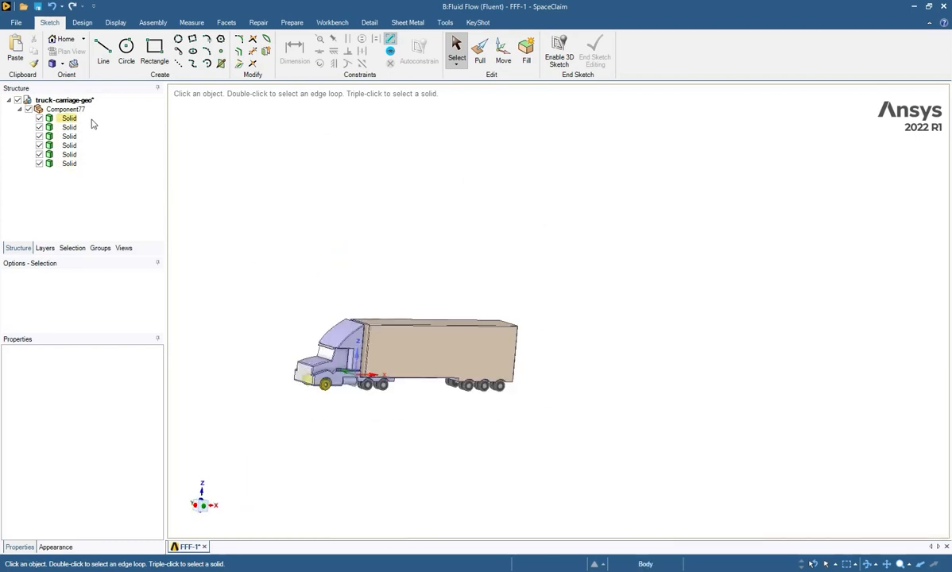
pyautogui.moveTo(314, 264)
pyautogui.mouseDown(button='middle')
pyautogui.moveTo(357, 259)
pyautogui.moveTo(313, 270)
pyautogui.moveTo(306, 262)
pyautogui.mouseUp(button='middle')
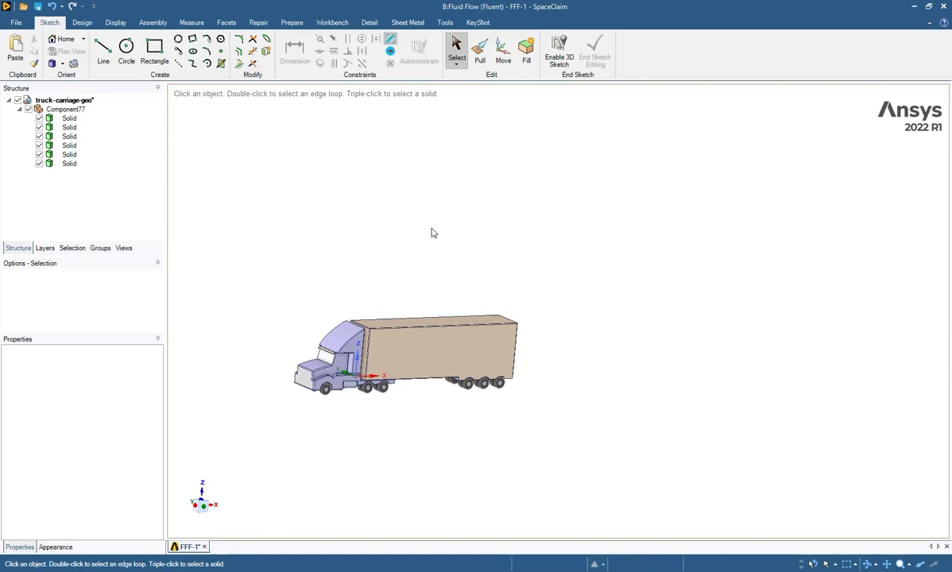
pyautogui.moveTo(381, 220); pyautogui.dragTo(380, 214, button='middle')
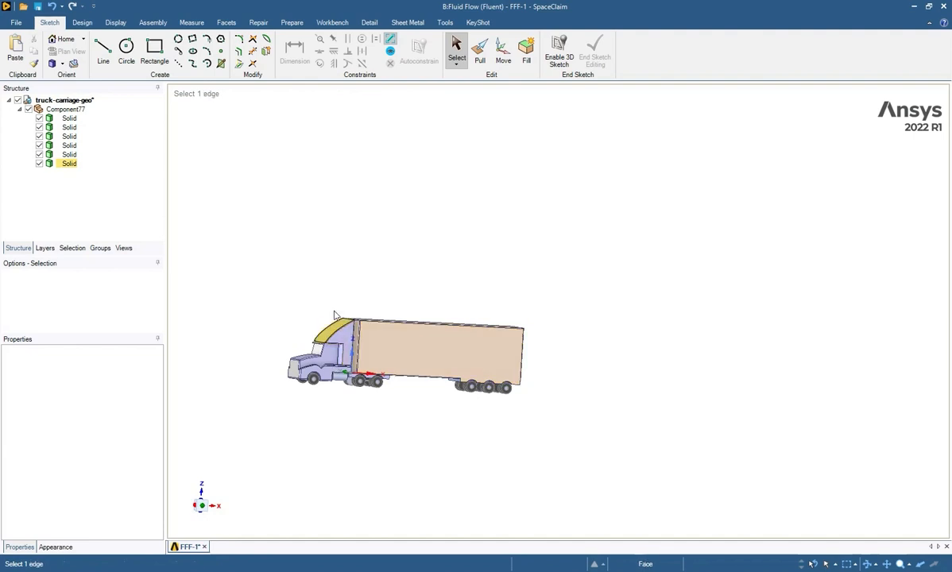
pyautogui.moveTo(347, 327); pyautogui.dragTo(325, 322, button='middle')
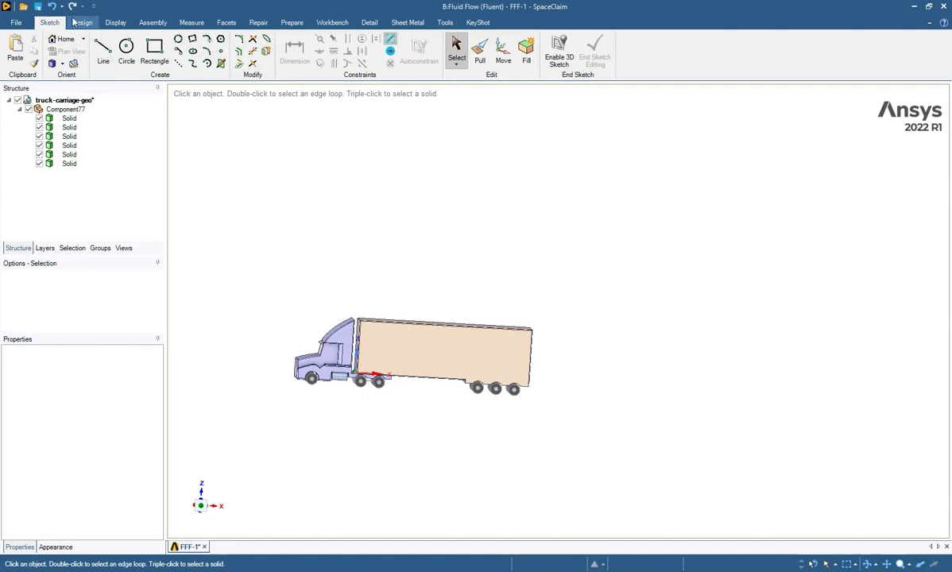
# - Move all six truck bodies together 1000 mm upward along the Z axis
pyautogui.moveTo(575, 284); pyautogui.dragTo(271, 427)
pyautogui.moveTo(289, 271); pyautogui.dragTo(309, 285, button='middle')
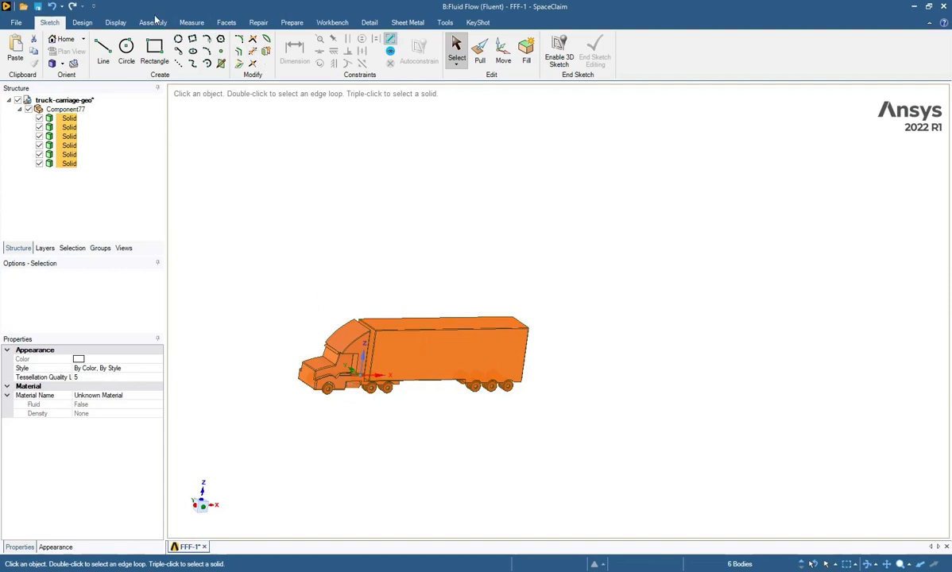
pyautogui.click(82, 23)
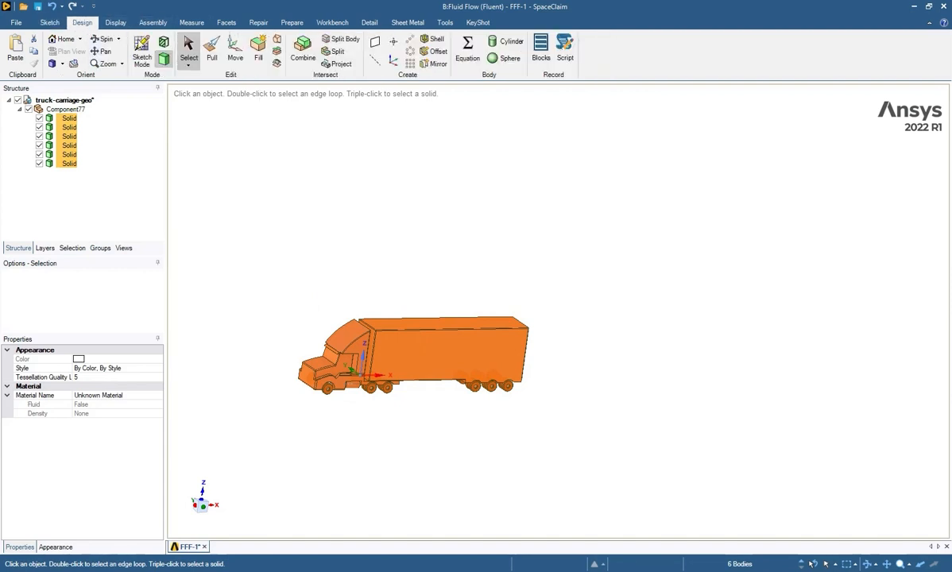
pyautogui.click(235, 56)
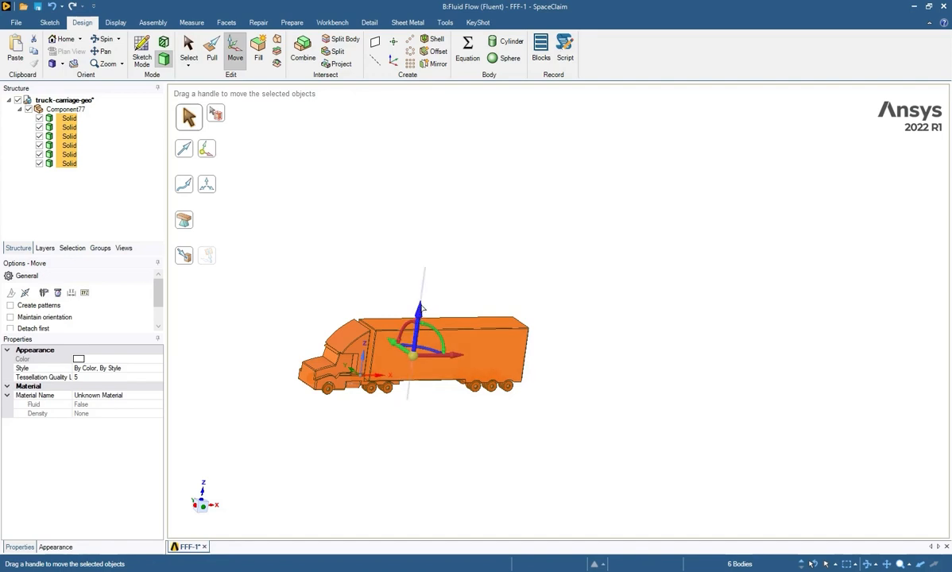
pyautogui.moveTo(421, 307); pyautogui.dragTo(420, 301)
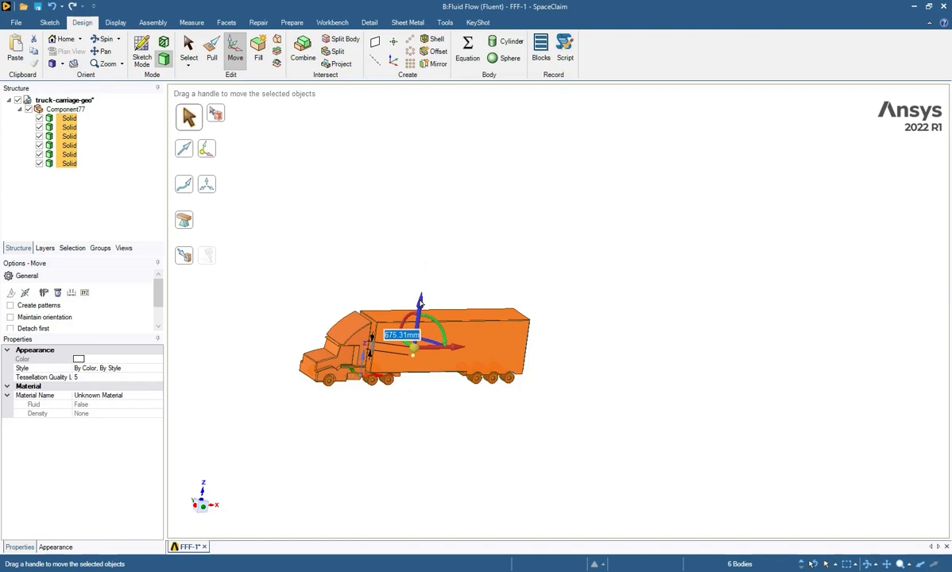
pyautogui.write('10')
pyautogui.write('1000')
pyautogui.press('Return')
pyautogui.moveTo(388, 355); pyautogui.dragTo(364, 337, button='middle')
pyautogui.moveTo(616, 367); pyautogui.dragTo(616, 346, button='middle')
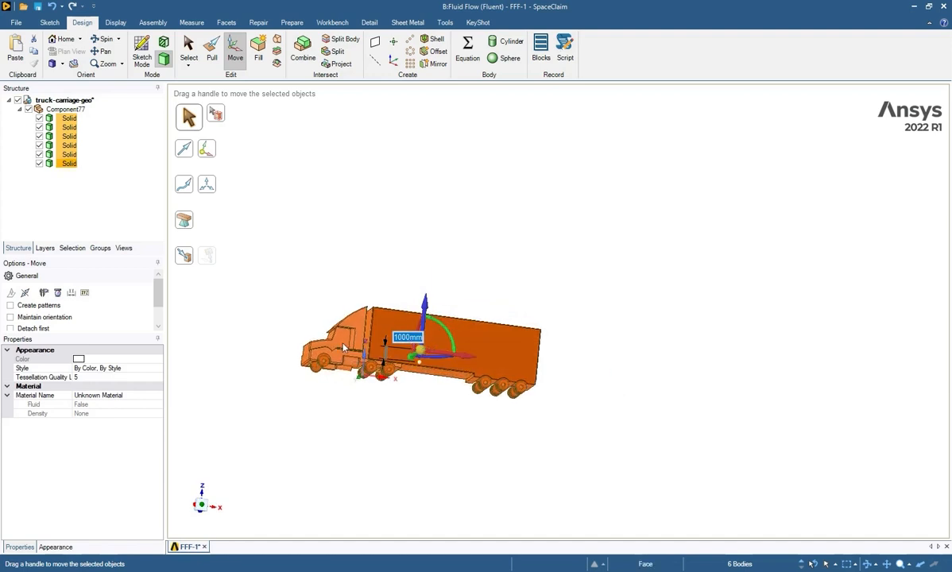
# - Finish the move and create a datum plane through the origin perpendicular to the coordinate system's Y axis
pyautogui.moveTo(385, 323); pyautogui.dragTo(238, 344, button='middle')
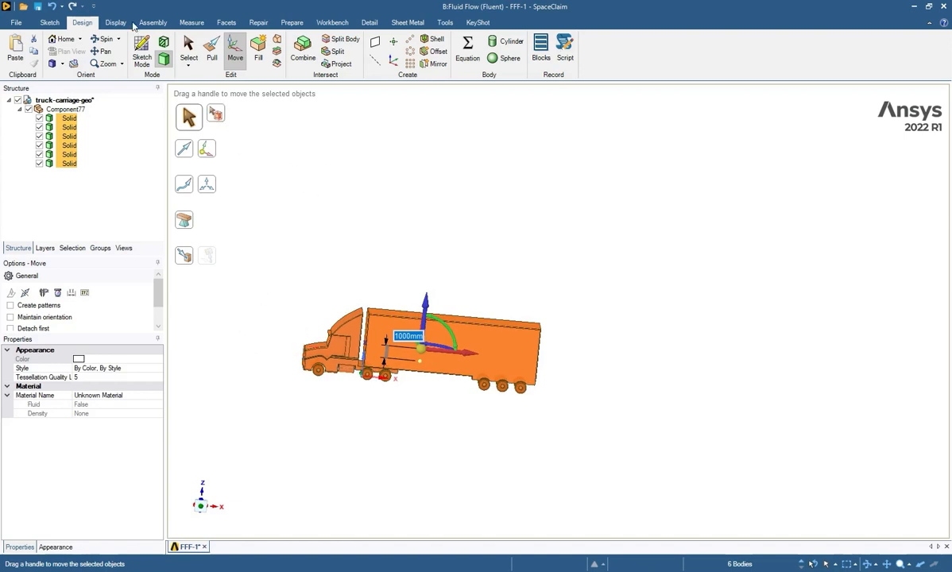
pyautogui.click(188, 48)
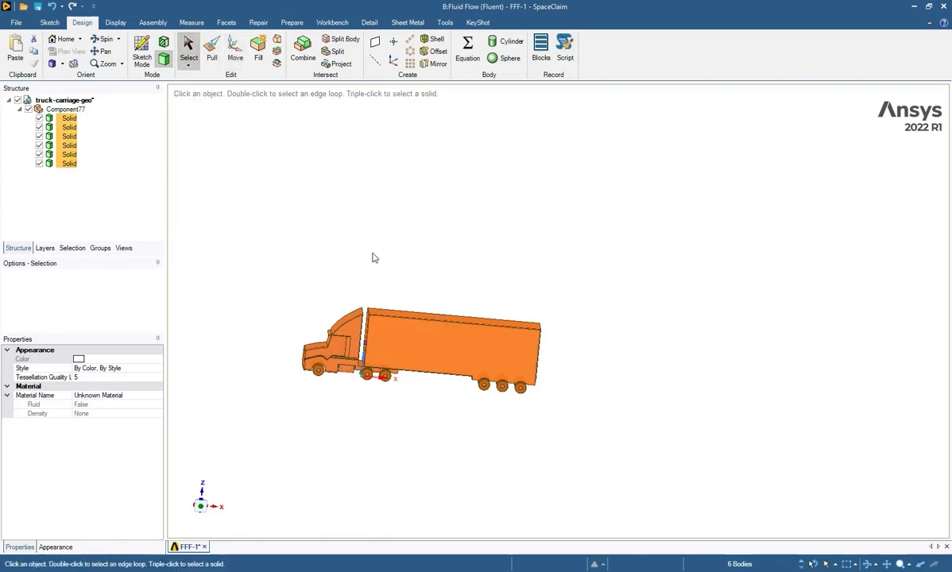
pyautogui.moveTo(374, 257); pyautogui.dragTo(315, 246, button='middle')
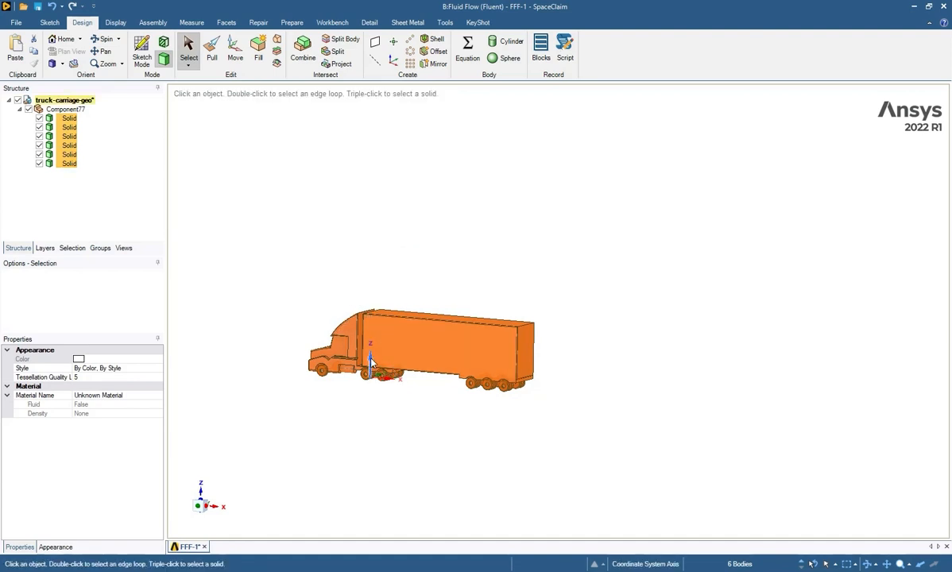
pyautogui.scroll(5, 370, 361)
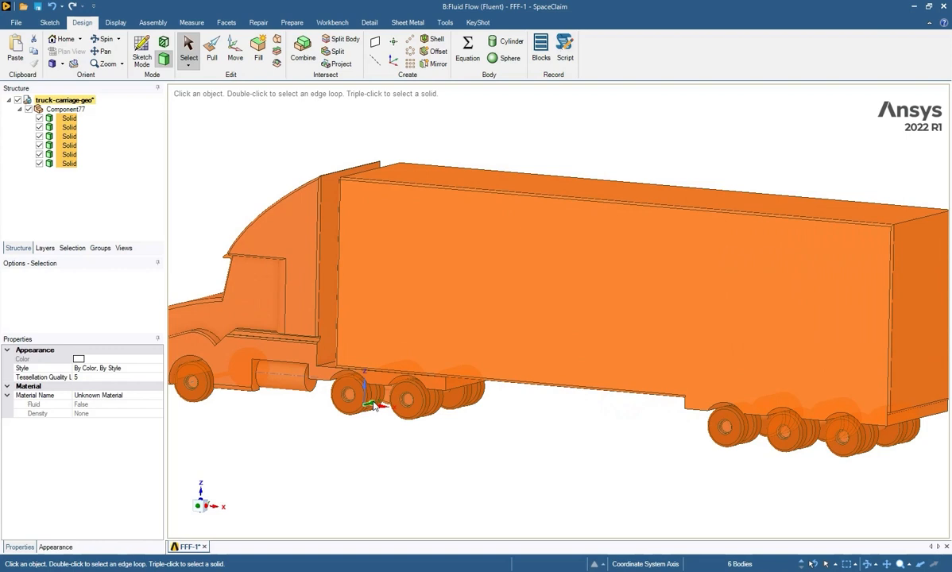
pyautogui.click(374, 404)
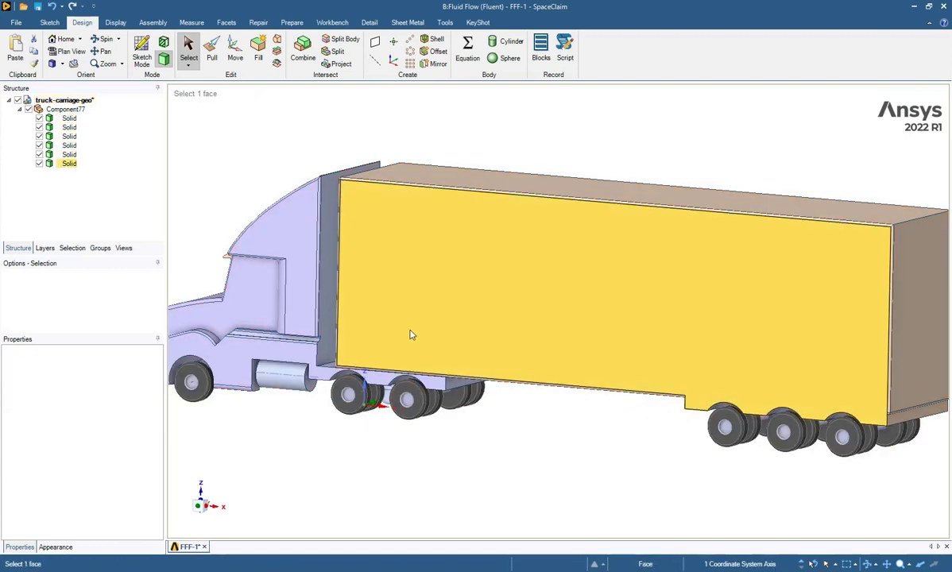
pyautogui.moveTo(432, 430); pyautogui.dragTo(374, 426, button='middle')
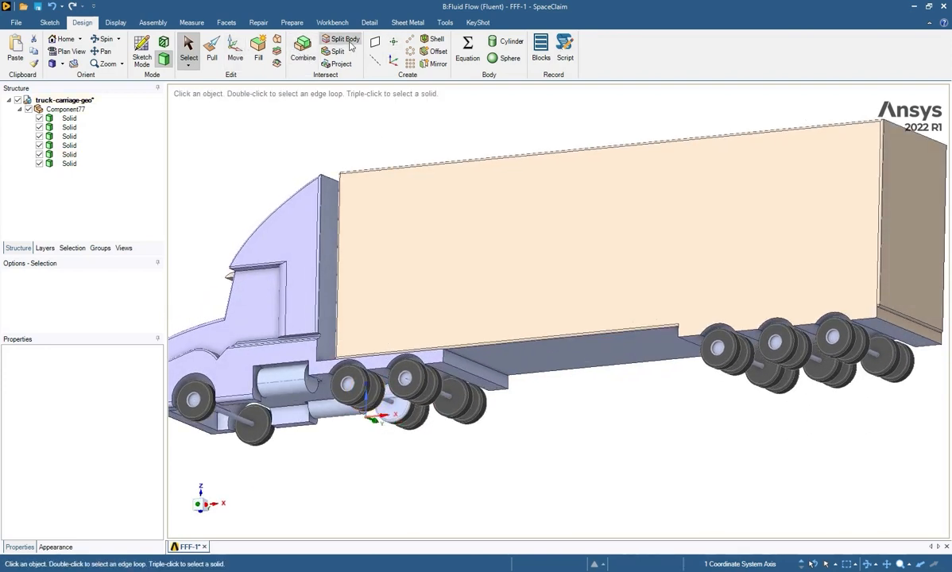
pyautogui.click(375, 43)
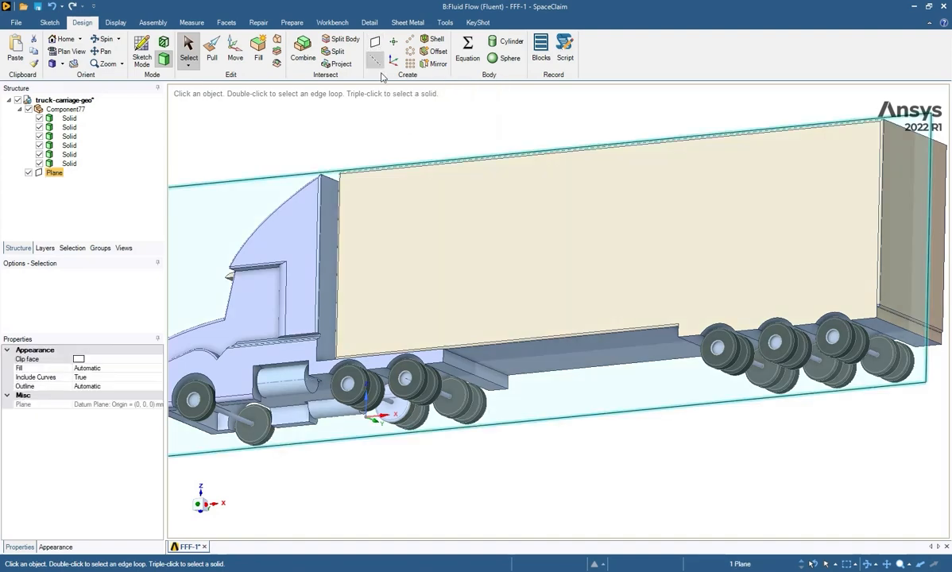
pyautogui.moveTo(467, 214); pyautogui.dragTo(410, 282, button='middle')
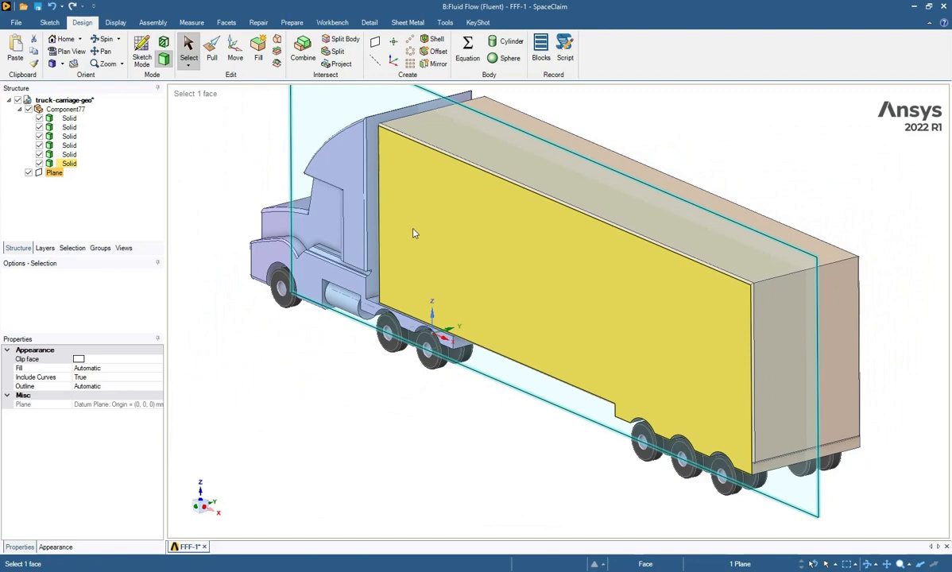
pyautogui.scroll(2, 374, 270)
pyautogui.scroll(-5, 368, 276)
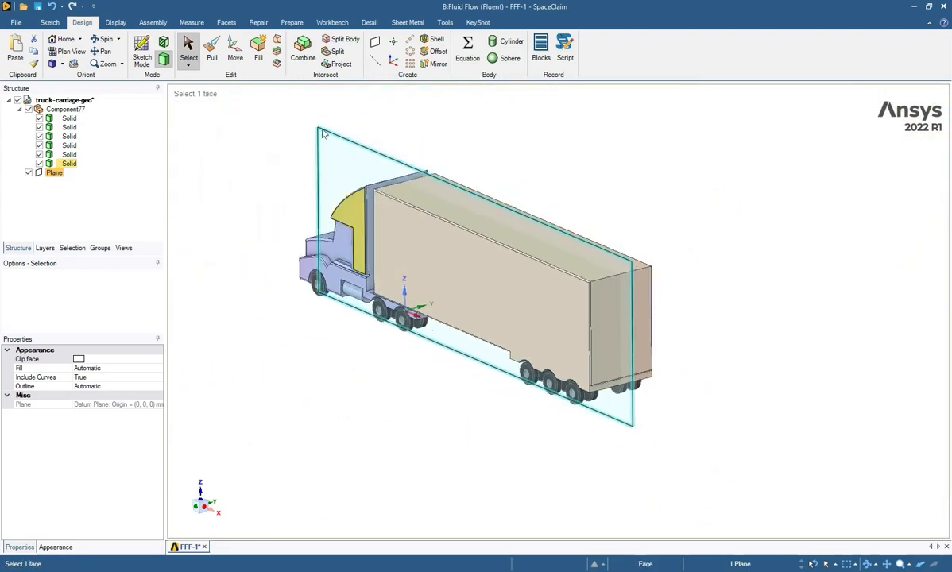
# - Start a sketch on the new datum plane and view it face-on with the whole truck in sight
pyautogui.click(141, 57)
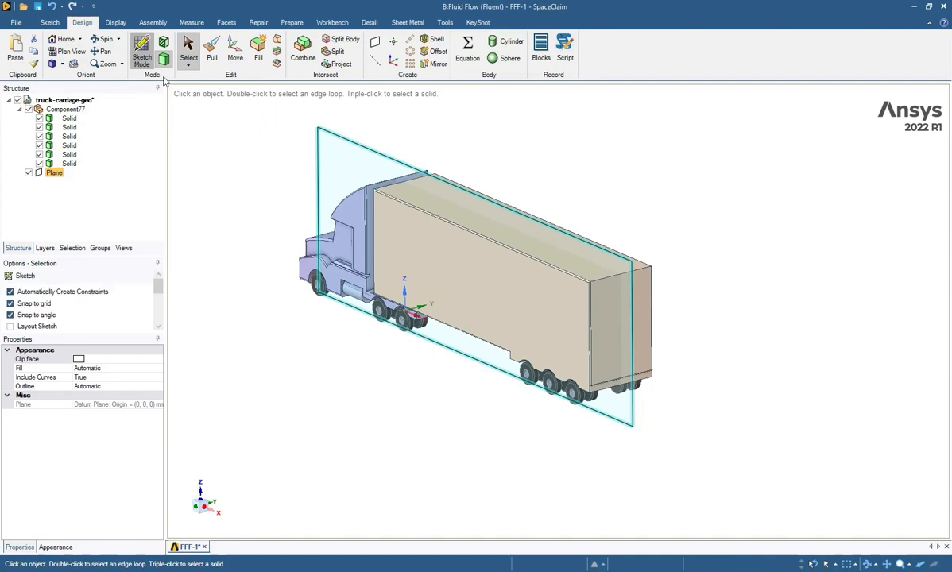
pyautogui.moveTo(546, 323)
pyautogui.mouseDown(button='middle')
pyautogui.moveTo(587, 293)
pyautogui.moveTo(613, 317)
pyautogui.mouseUp(button='middle')
pyautogui.scroll(3, 614, 318)
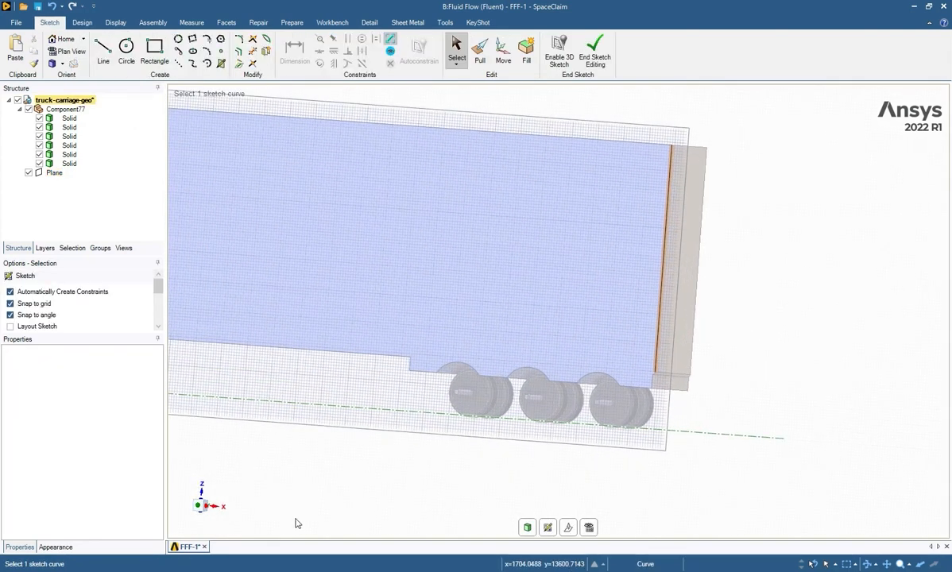
pyautogui.scroll(-4, 302, 503)
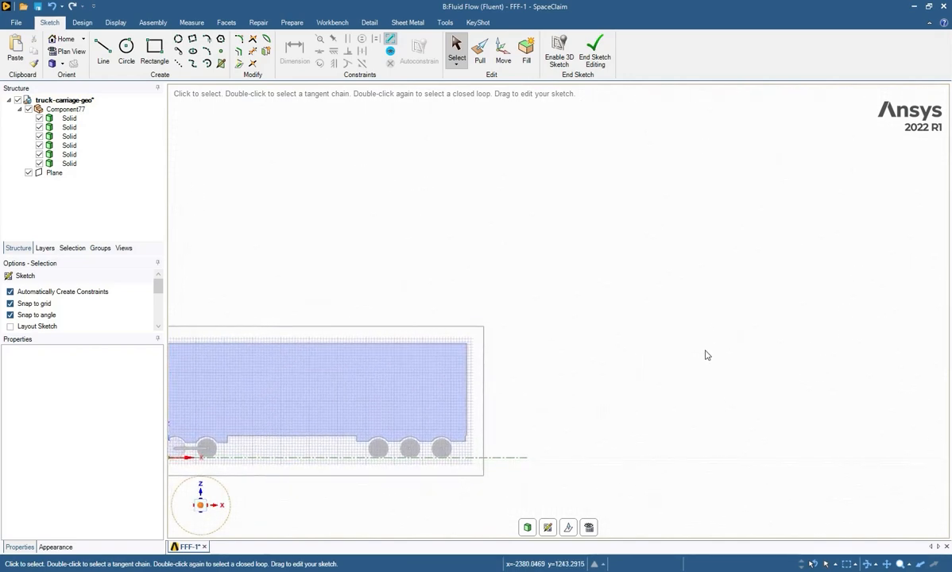
pyautogui.scroll(-3, 708, 356)
pyautogui.scroll(4, 586, 381)
pyautogui.scroll(-3, 556, 318)
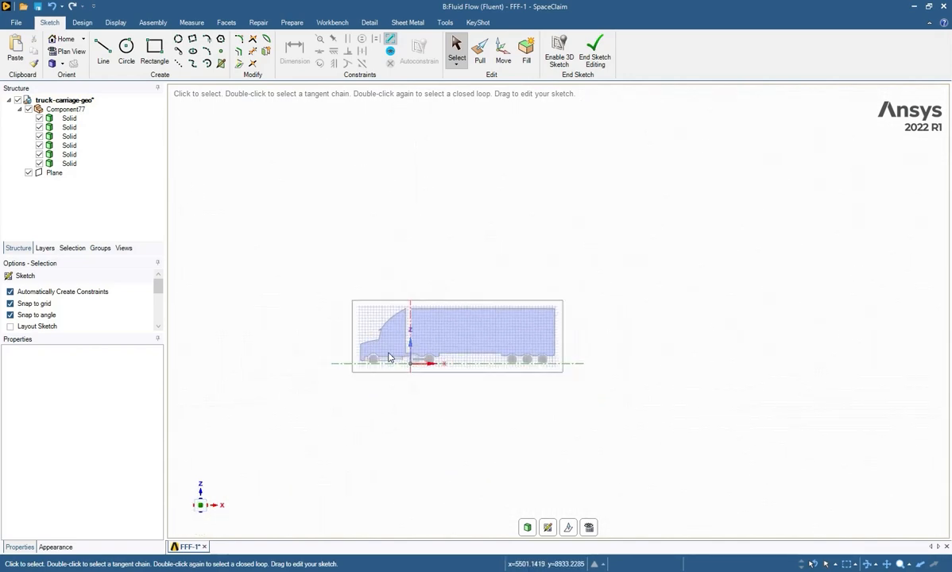
pyautogui.scroll(2, 404, 354)
pyautogui.scroll(2, 429, 364)
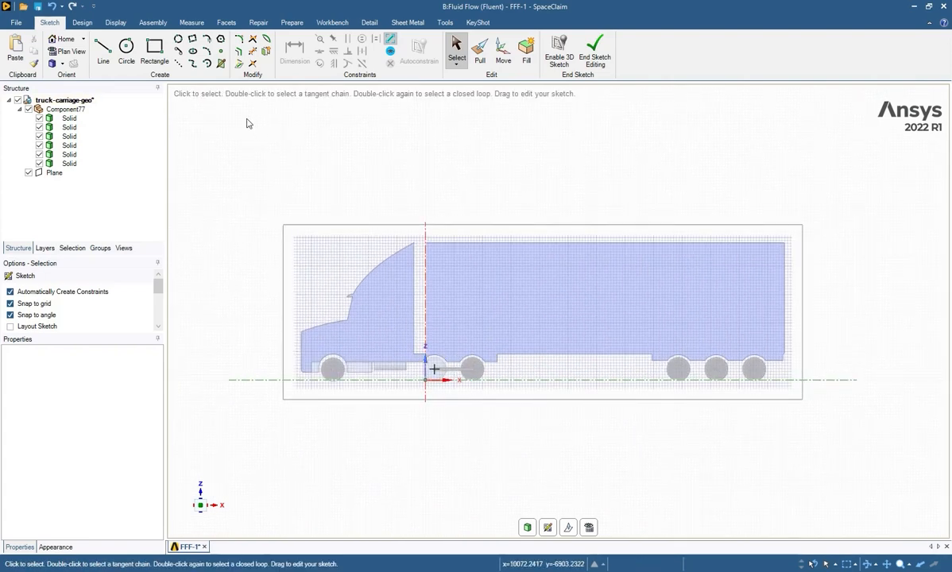
# - Start a rectangle with its first corner on the ground axis, offset -15000 mm along X from the origin
pyautogui.click(158, 59)
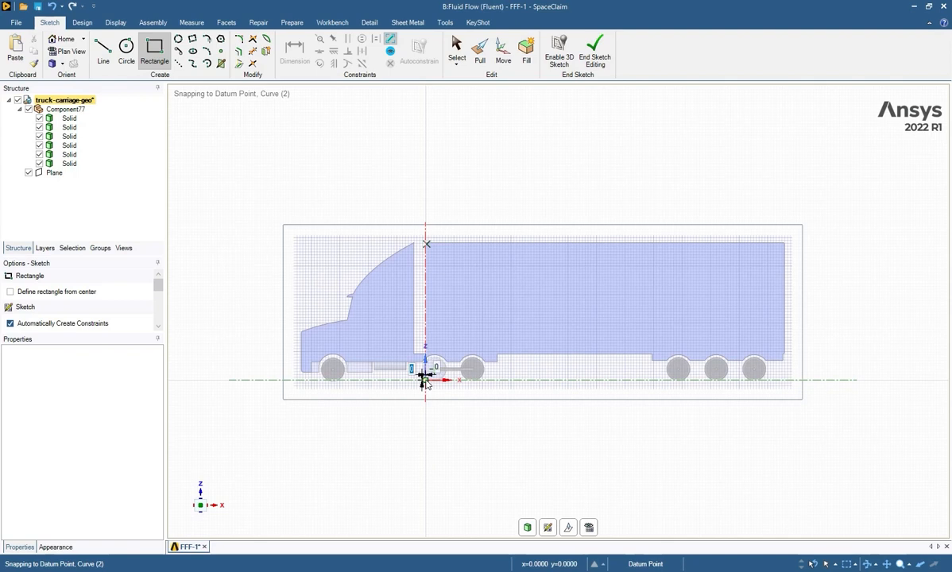
pyautogui.click(426, 381)
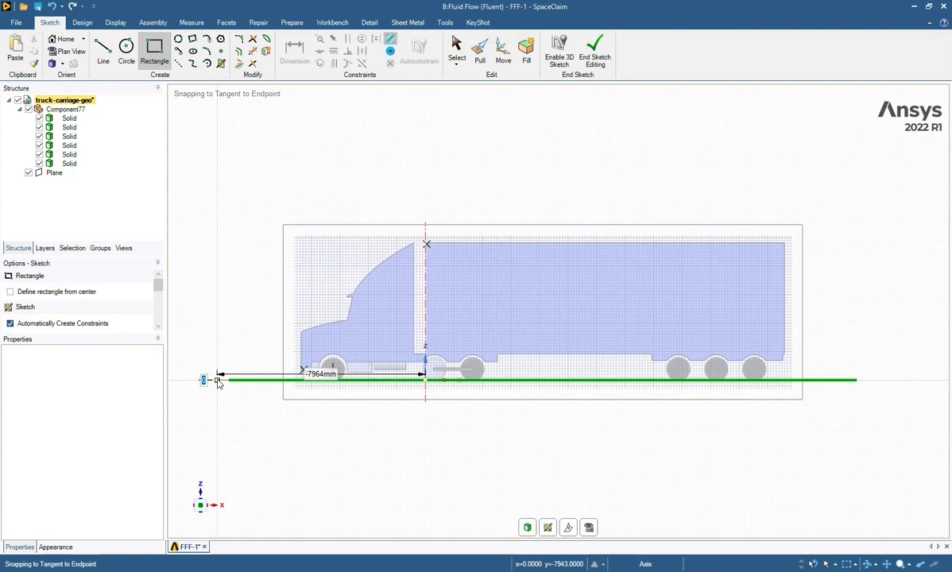
pyautogui.press('Tab')
pyautogui.press('BackSpace')
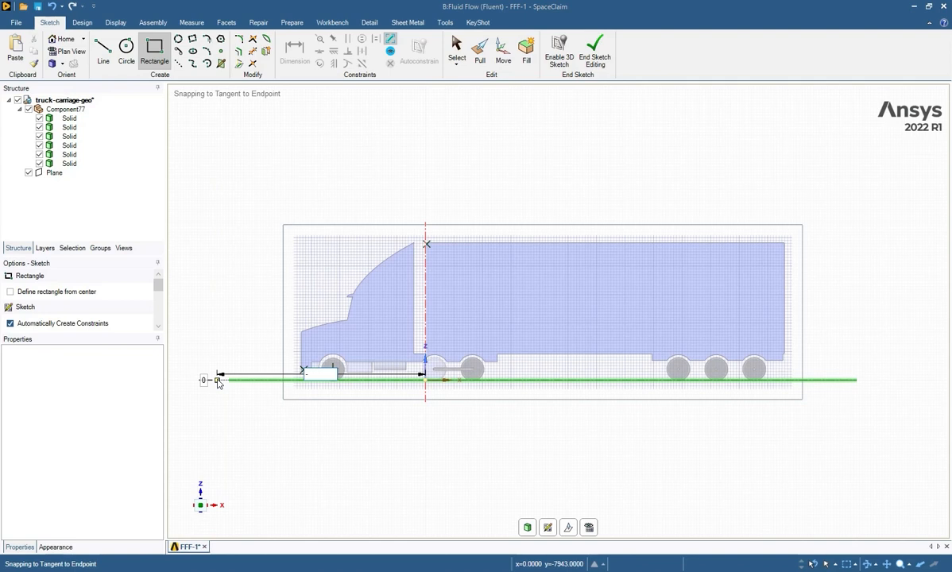
pyautogui.write('-15000')
pyautogui.press('Return')
pyautogui.scroll(-5, 219, 383)
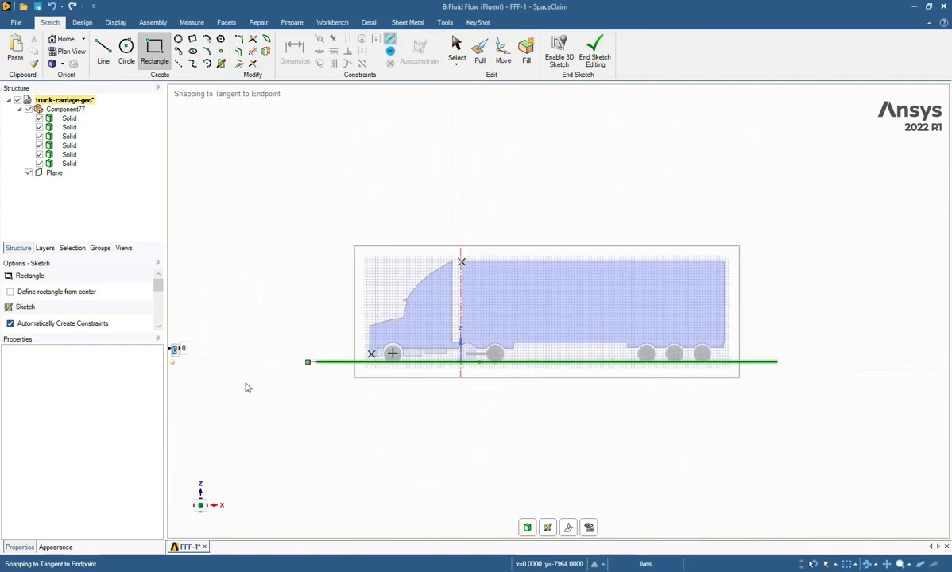
pyautogui.click(266, 350)
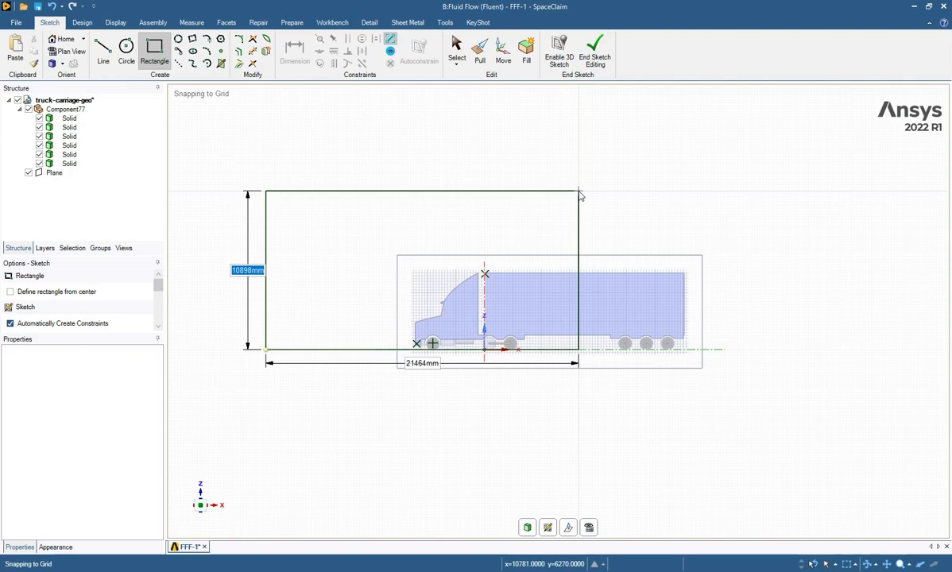
# - Complete the rectangle around the truck with a height of 15000 mm and a length of 50000 mm
pyautogui.write('15000')
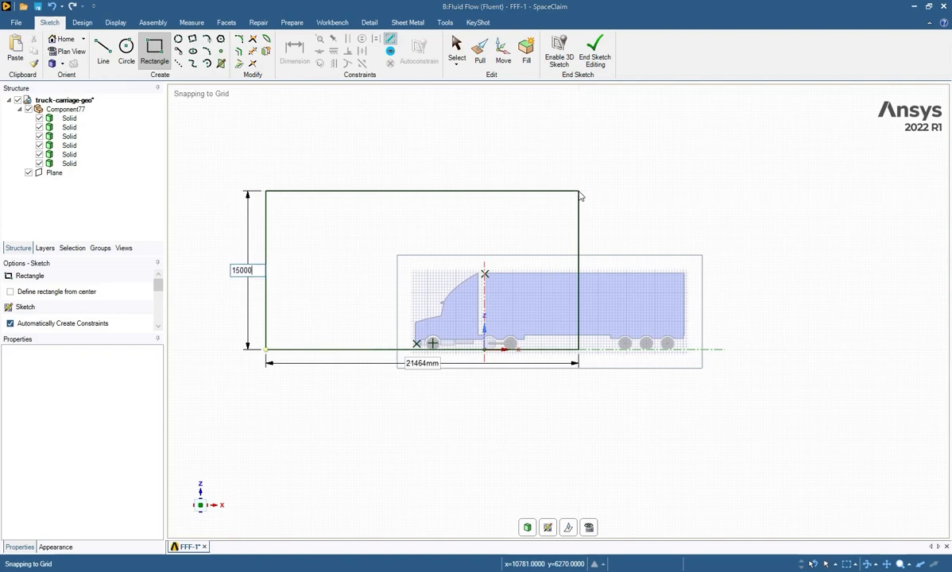
pyautogui.press('Tab')
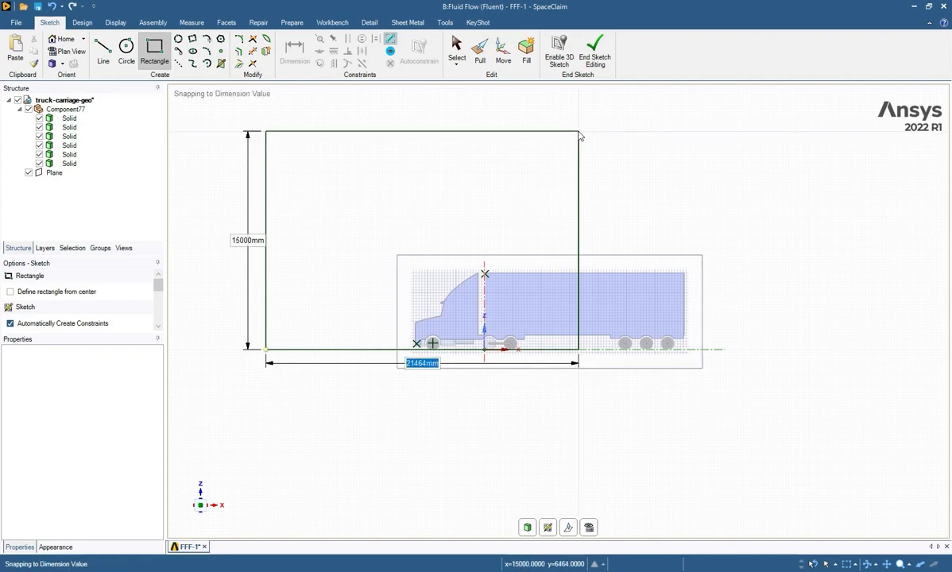
pyautogui.write('50000')
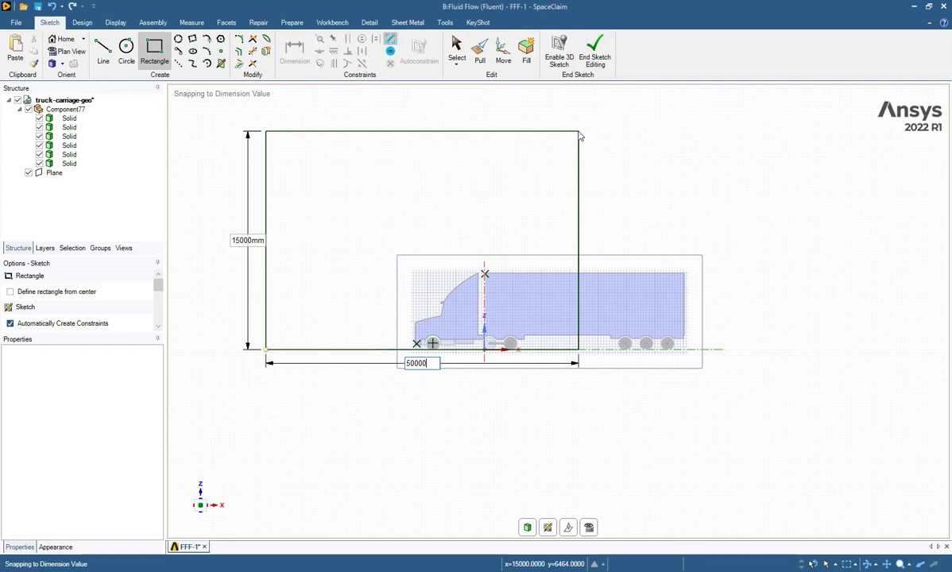
pyautogui.press('Return')
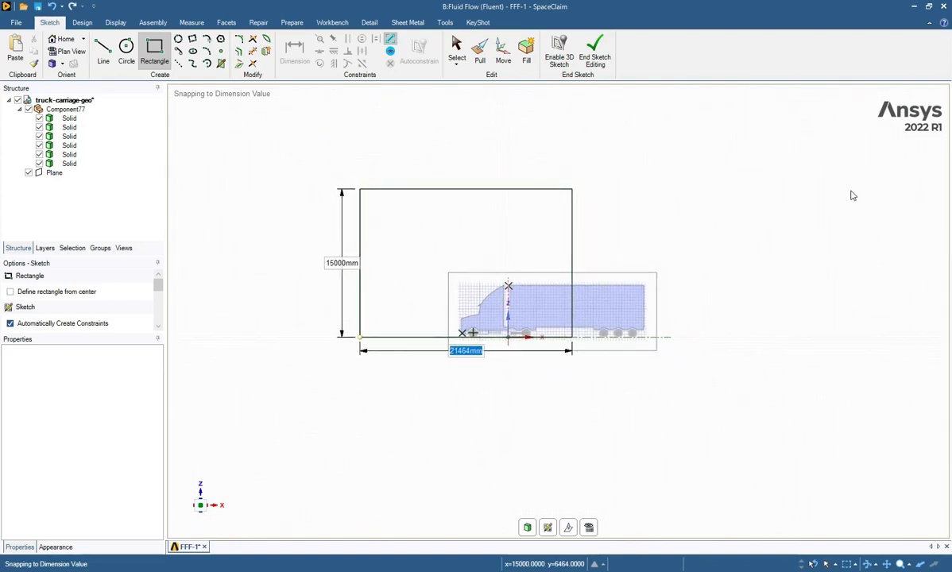
pyautogui.press('Tab')
pyautogui.press('Tab')
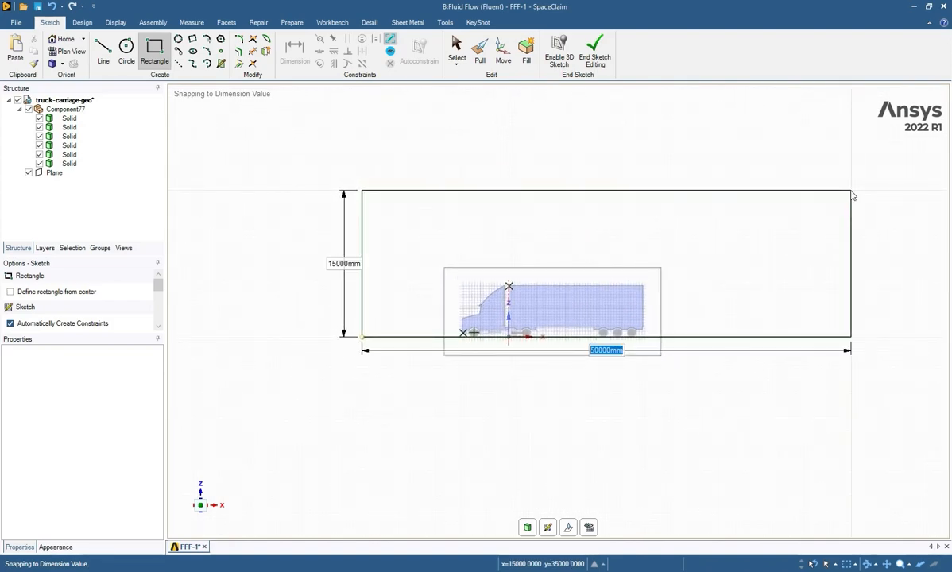
pyautogui.press('Tab')
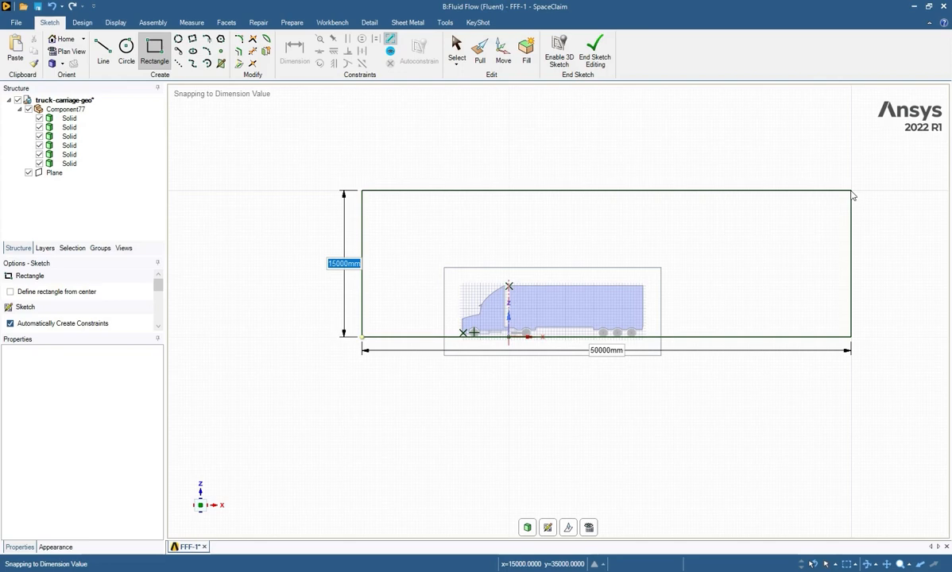
pyautogui.press('Tab')
pyautogui.press('Tab')
pyautogui.press('Tab')
pyautogui.press('Tab')
pyautogui.press('Tab')
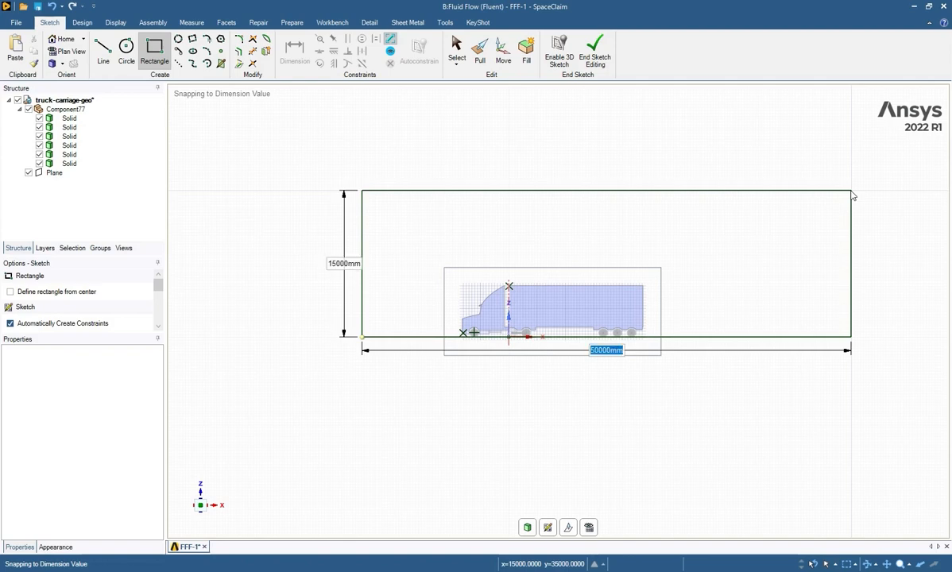
pyautogui.press('Tab')
pyautogui.press('Tab')
pyautogui.press('Return')
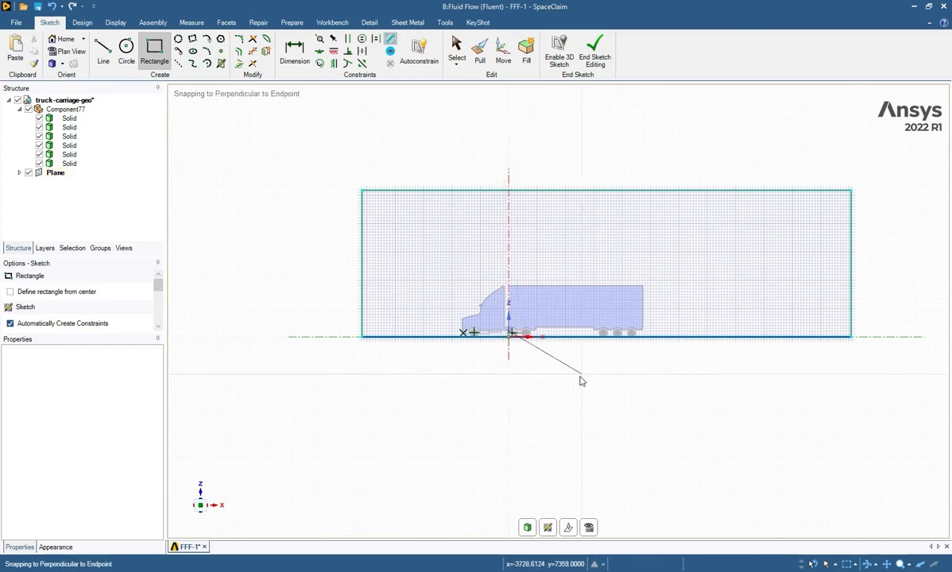
# - Turn the sketched rectangle into a surface for pulling and hide the truck component Component77
pyautogui.moveTo(580, 376)
pyautogui.mouseDown(button='middle')
pyautogui.moveTo(532, 383)
pyautogui.moveTo(523, 396)
pyautogui.moveTo(577, 375)
pyautogui.moveTo(525, 399)
pyautogui.moveTo(535, 378)
pyautogui.moveTo(448, 334)
pyautogui.moveTo(489, 382)
pyautogui.moveTo(461, 365)
pyautogui.mouseUp(button='middle')
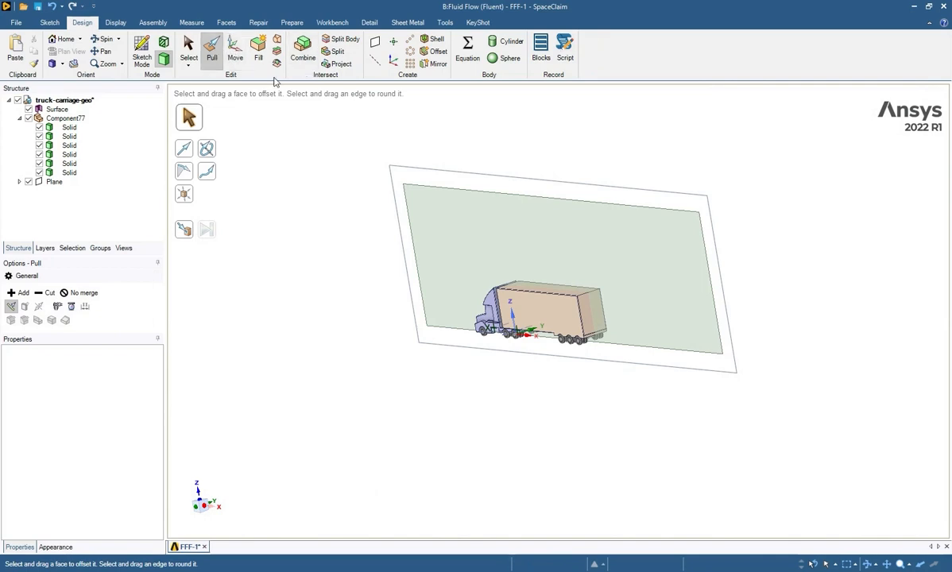
pyautogui.click(489, 216)
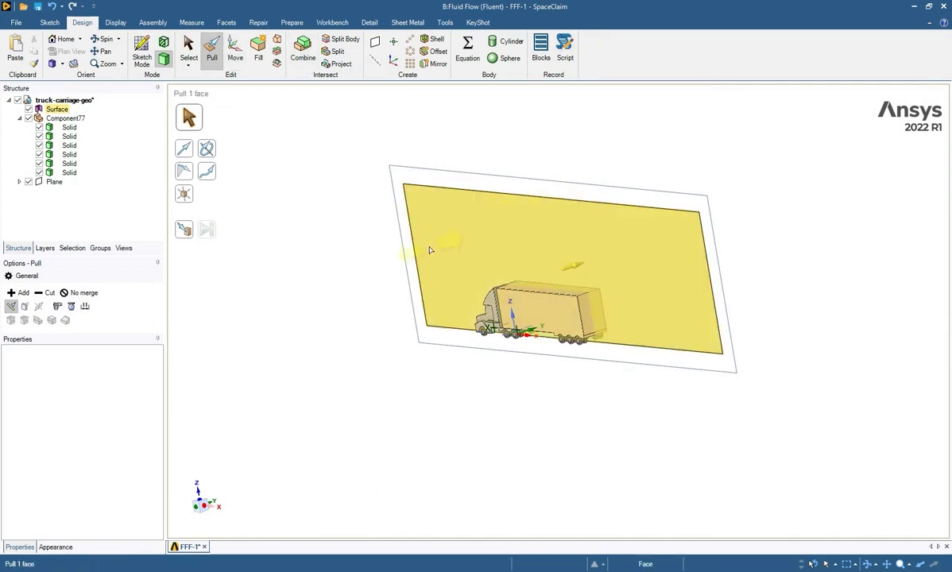
pyautogui.press('Escape')
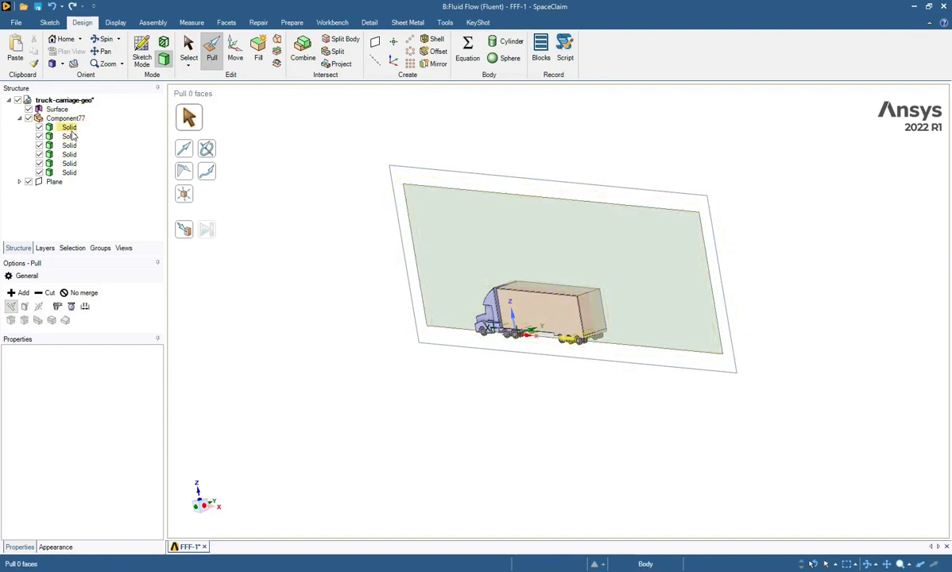
pyautogui.click(523, 328)
pyautogui.press('Escape')
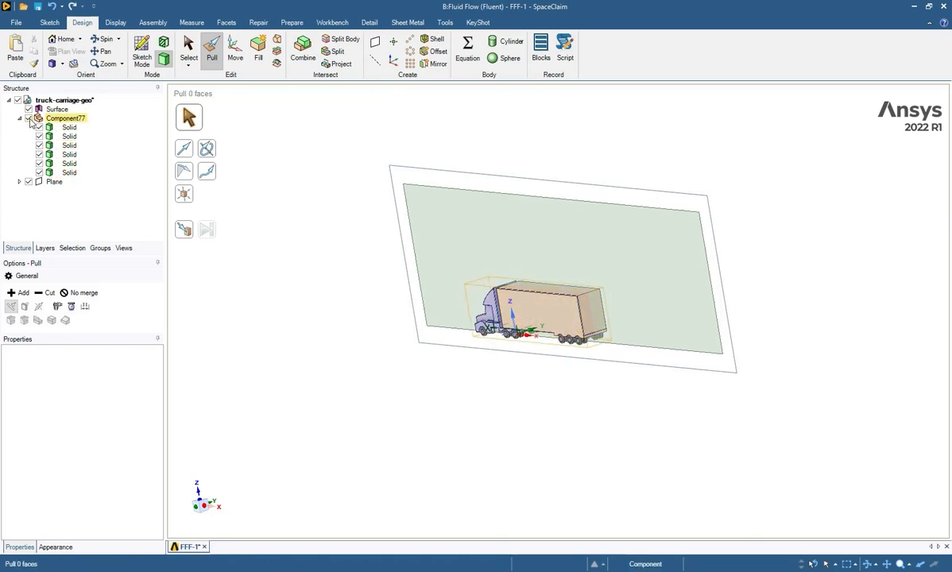
pyautogui.click(30, 119)
pyautogui.click(221, 139)
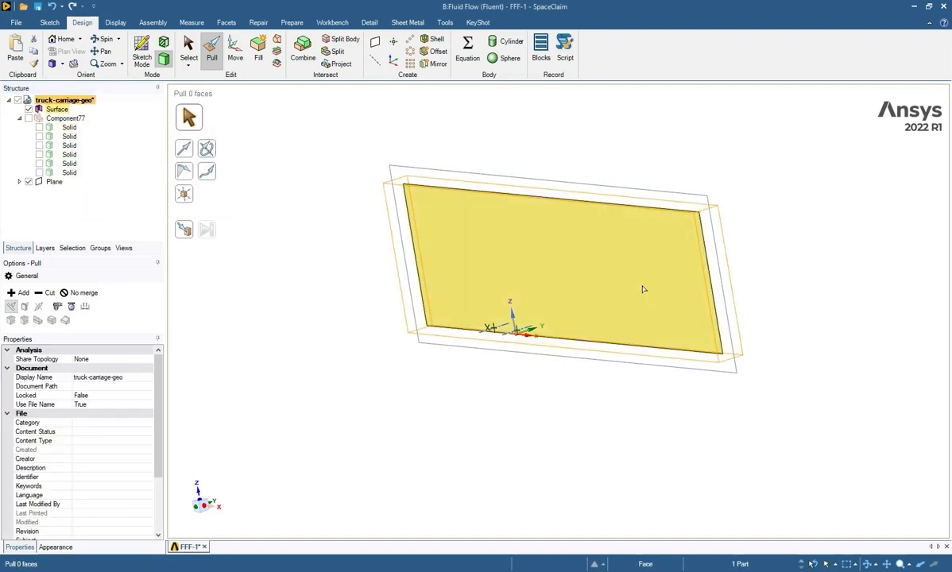
# - Pull the rectangular surface freehand toward negative Y into a solid box and clear the selection
pyautogui.click(537, 247)
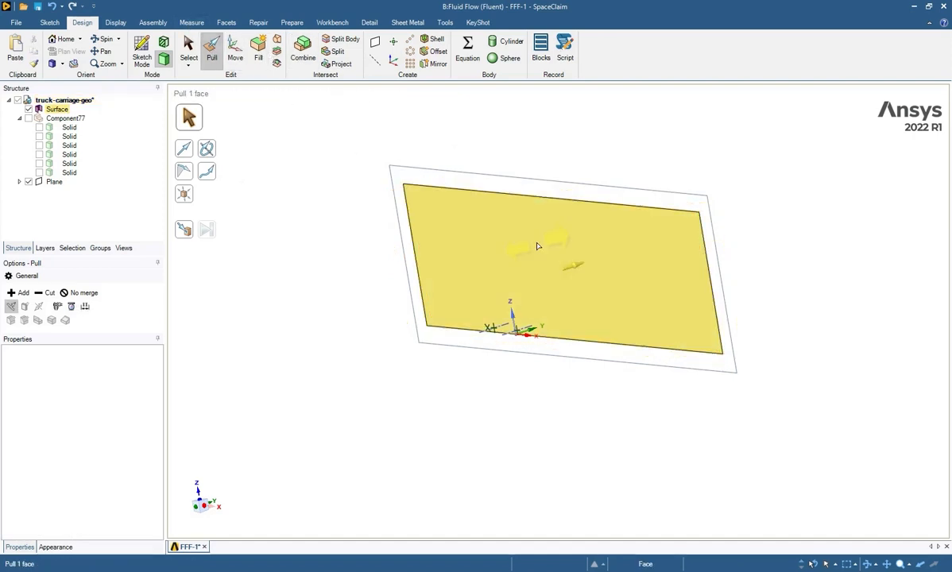
pyautogui.moveTo(532, 247); pyautogui.dragTo(464, 279)
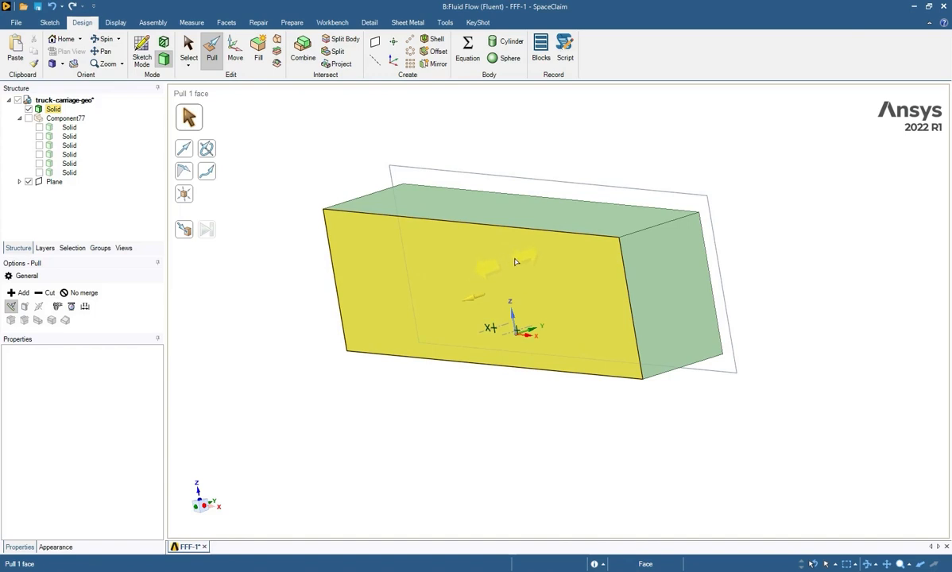
pyautogui.click(316, 149)
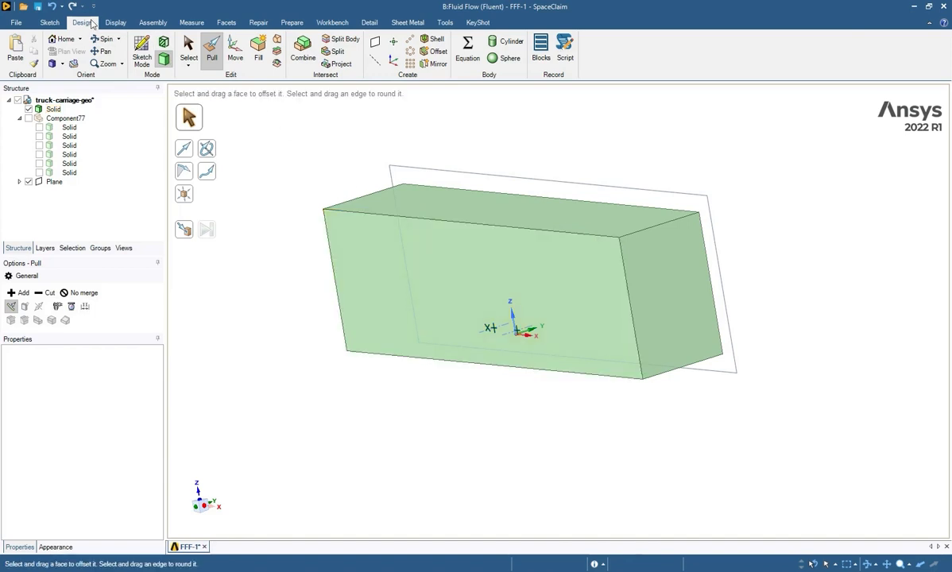
# - Undo the freehand pull and pull the rectangular surface 15000 mm toward negative Y into a solid box
pyautogui.click(51, 8)
pyautogui.click(545, 264)
pyautogui.moveTo(522, 269); pyautogui.dragTo(511, 272)
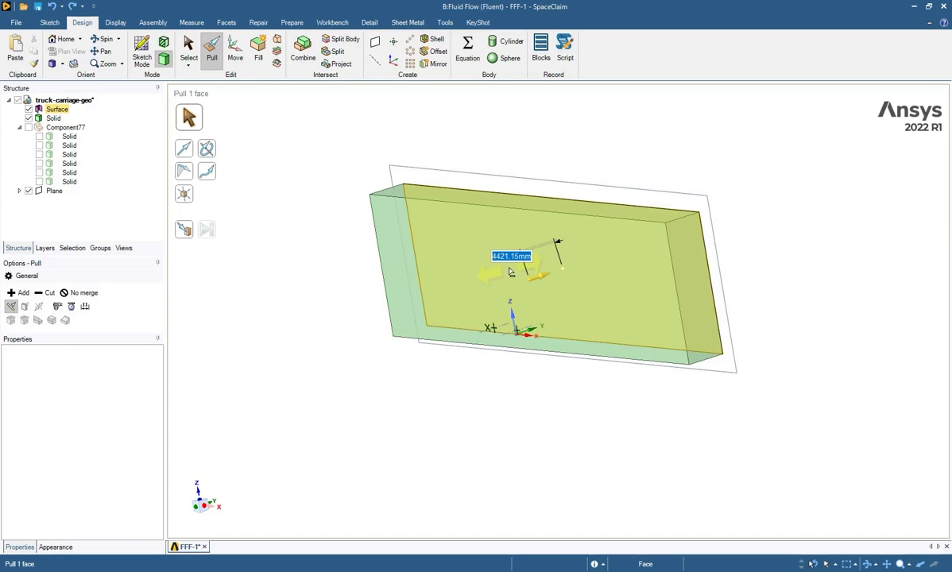
pyautogui.write('15000')
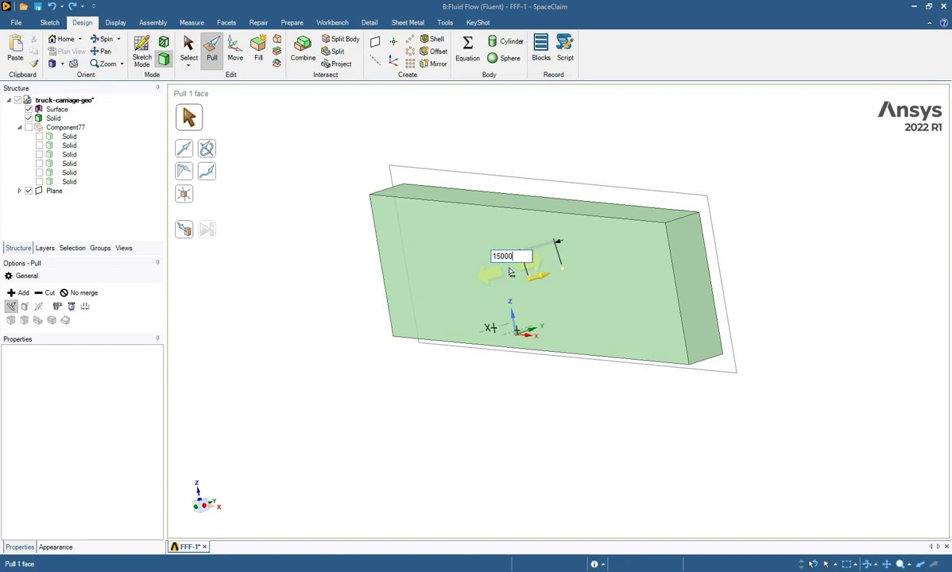
pyautogui.press('Return')
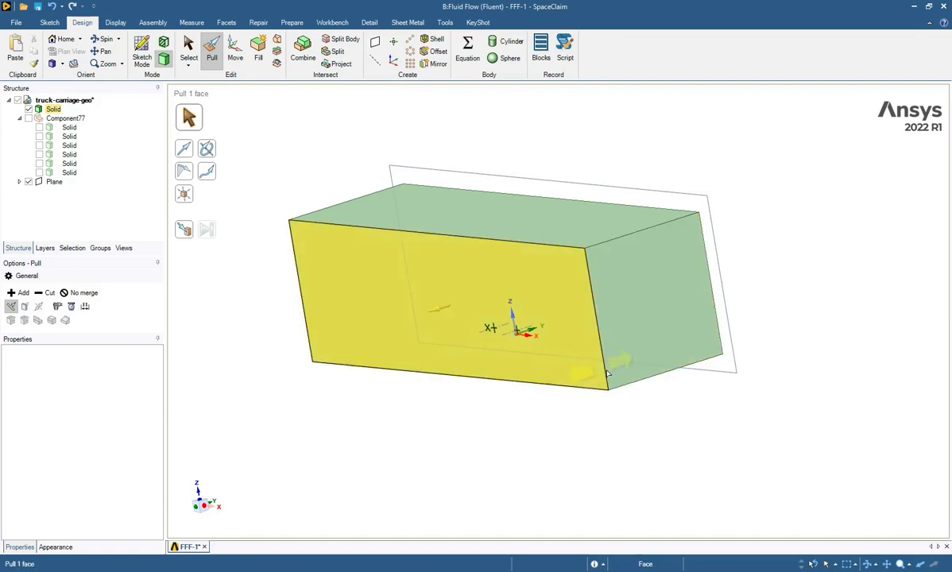
# - Extend the box by pulling its face on the sketch plane 15000 mm toward positive Y
pyautogui.moveTo(641, 373); pyautogui.dragTo(572, 371, button='middle')
pyautogui.scroll(3, 621, 380)
pyautogui.scroll(-6, 680, 401)
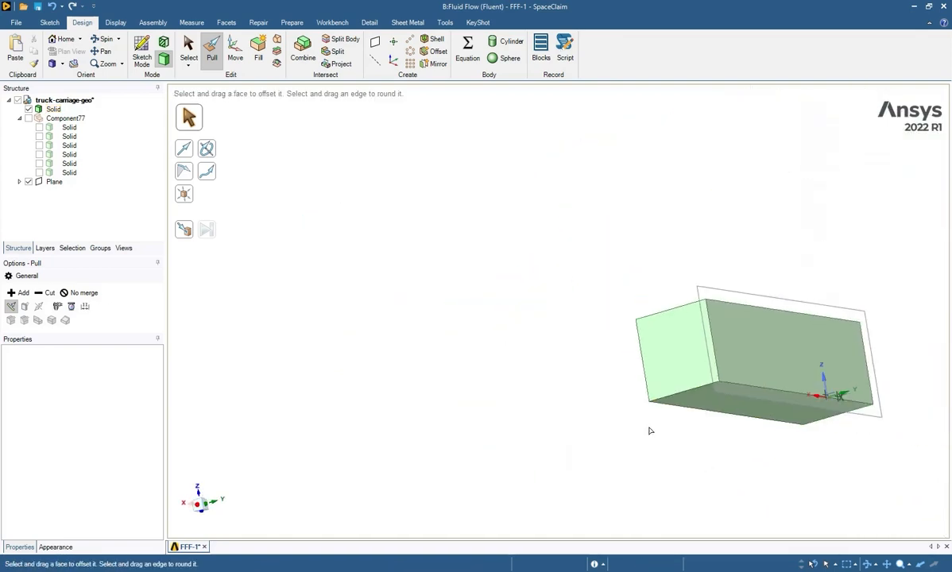
pyautogui.moveTo(715, 338); pyautogui.dragTo(749, 383, button='middle')
pyautogui.click(758, 307)
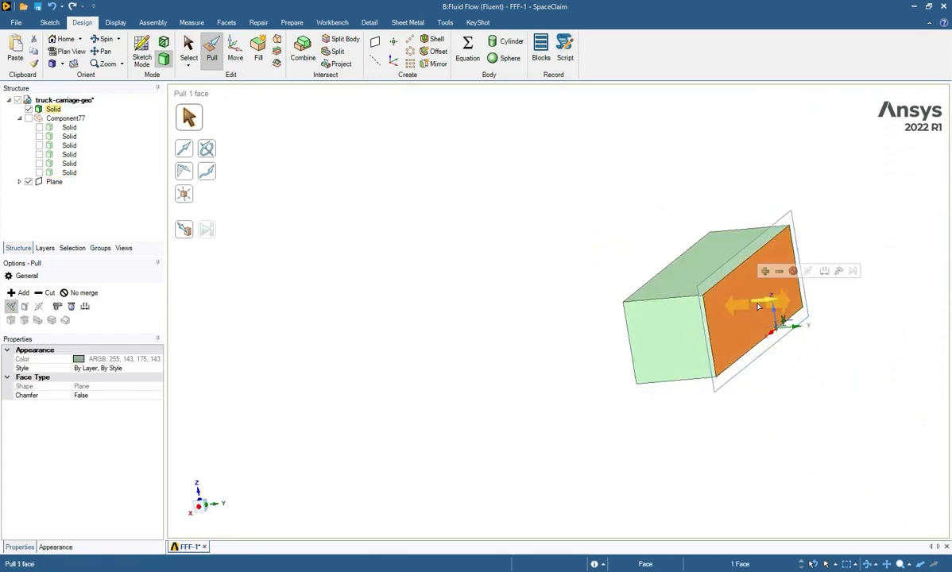
pyautogui.moveTo(756, 307); pyautogui.dragTo(805, 317)
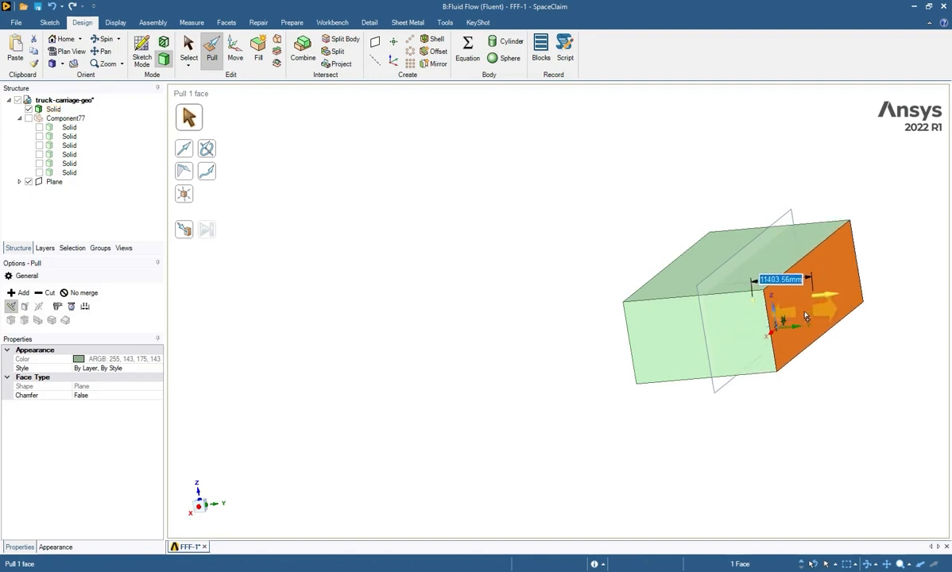
pyautogui.write('15000')
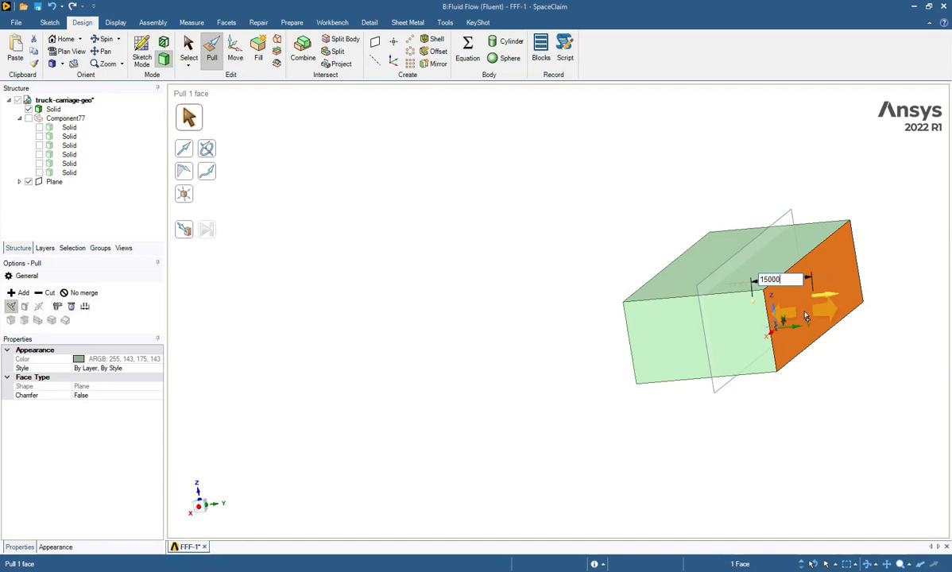
pyautogui.press('Return')
pyautogui.moveTo(627, 260); pyautogui.dragTo(684, 302, button='middle')
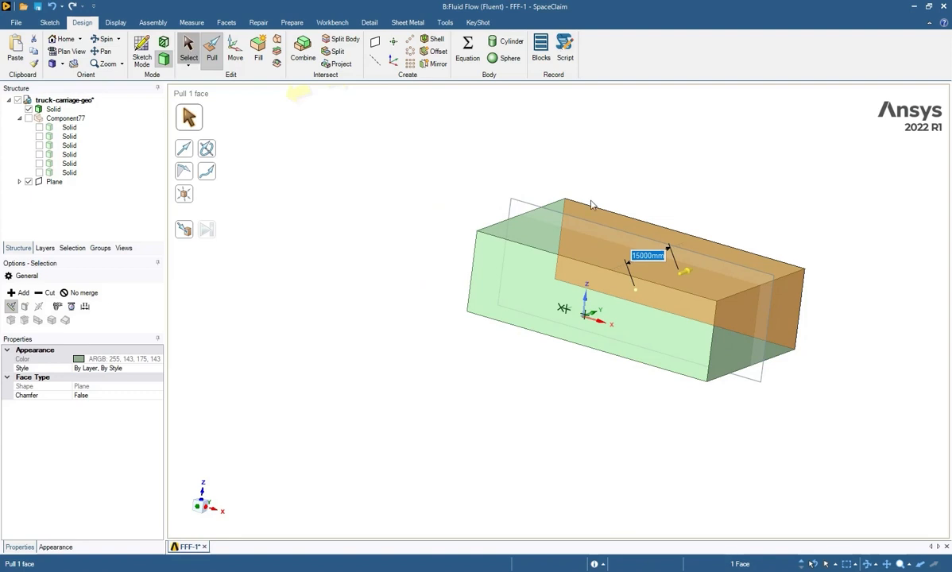
# - Show the truck component Component77 again and make the surrounding box transparent
pyautogui.click(188, 52)
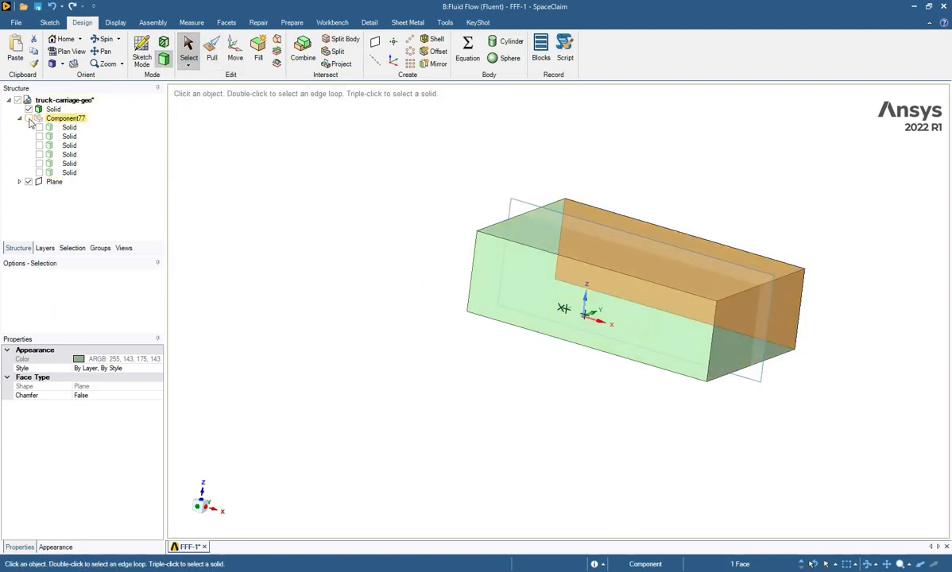
pyautogui.click(28, 118)
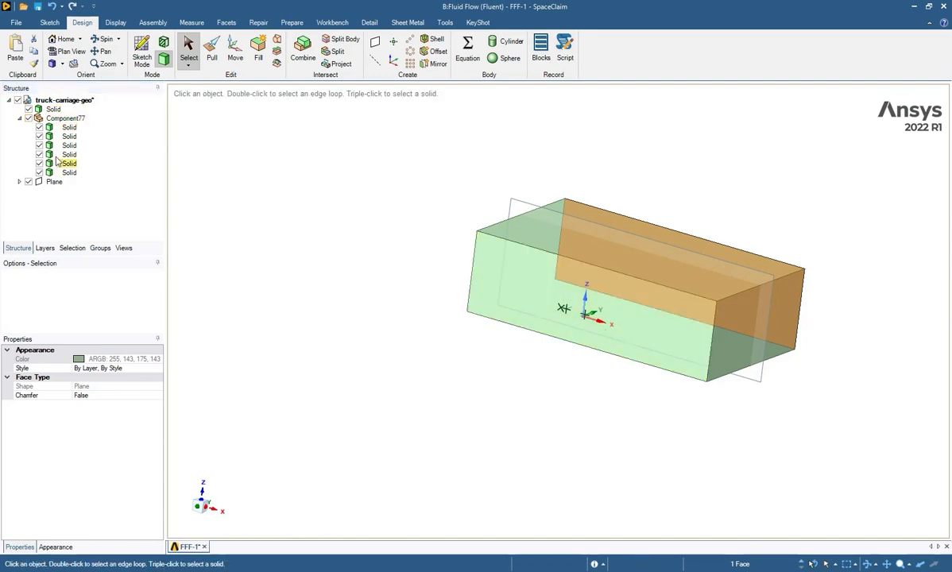
pyautogui.click(355, 219)
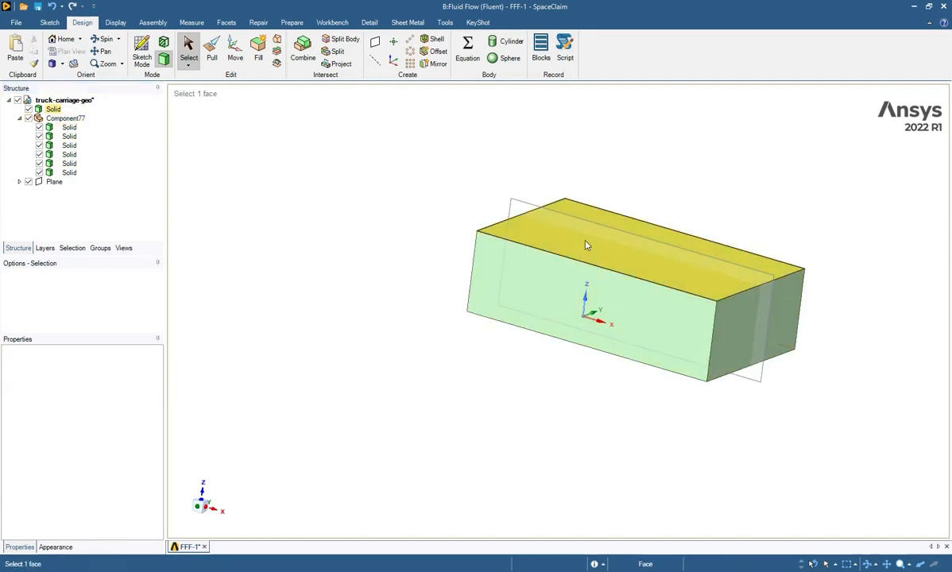
pyautogui.click(790, 290)
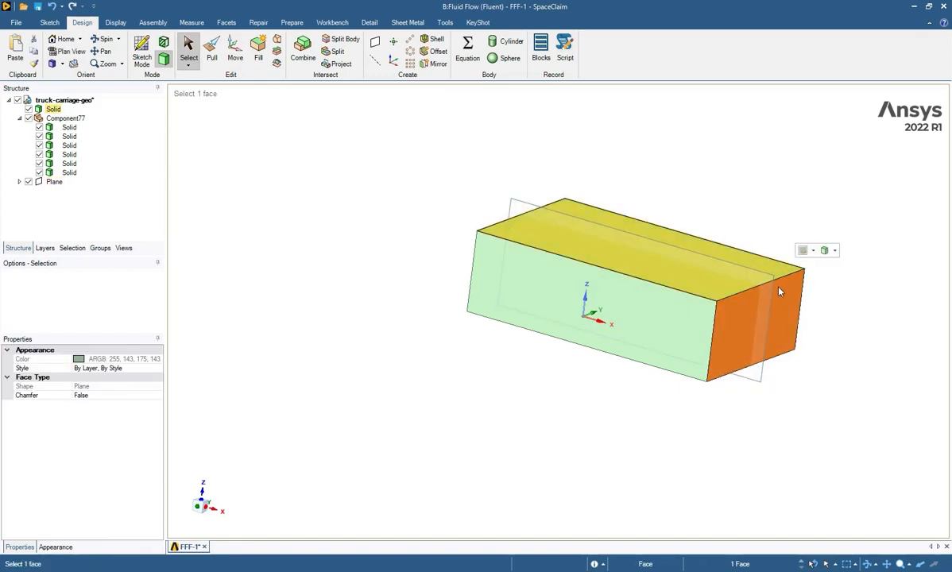
pyautogui.click(717, 302)
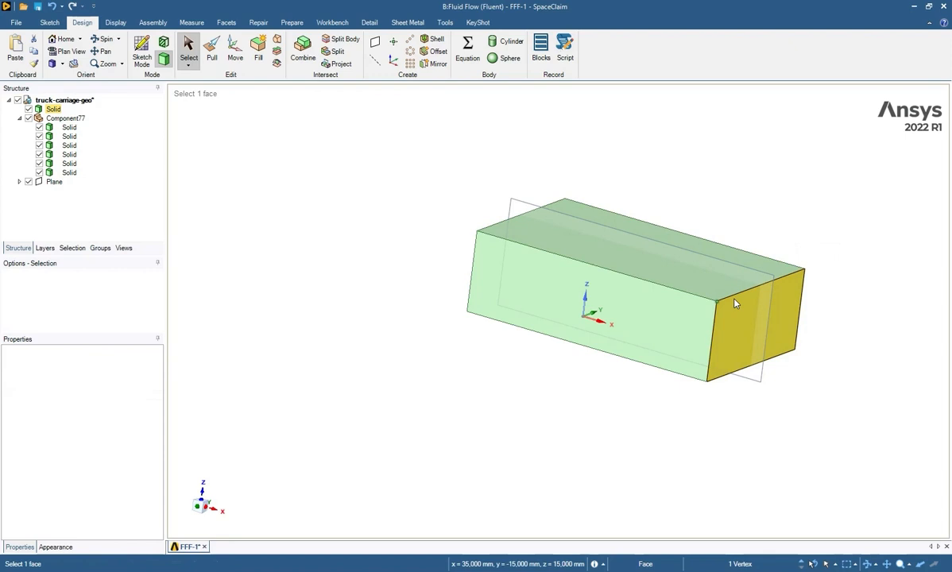
pyautogui.click(787, 302)
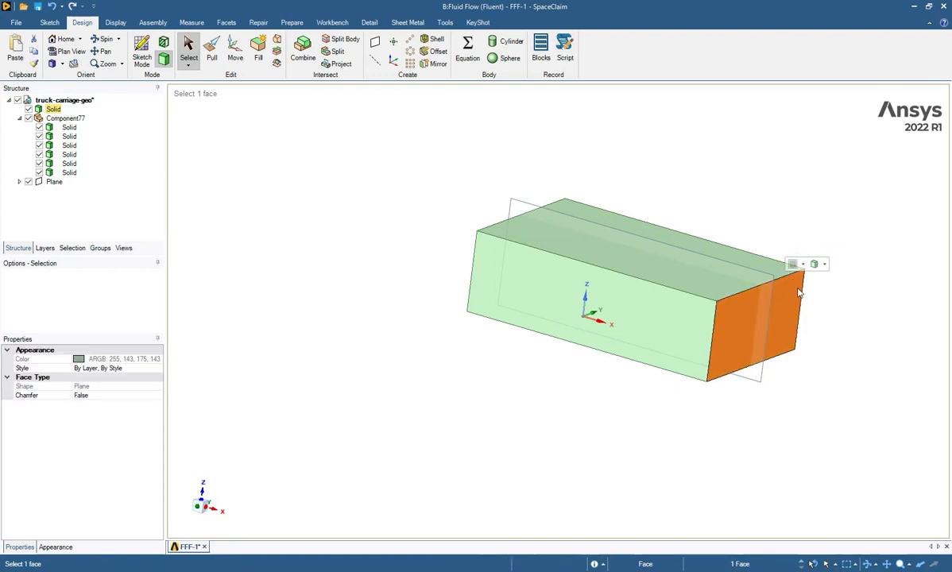
pyautogui.click(823, 264)
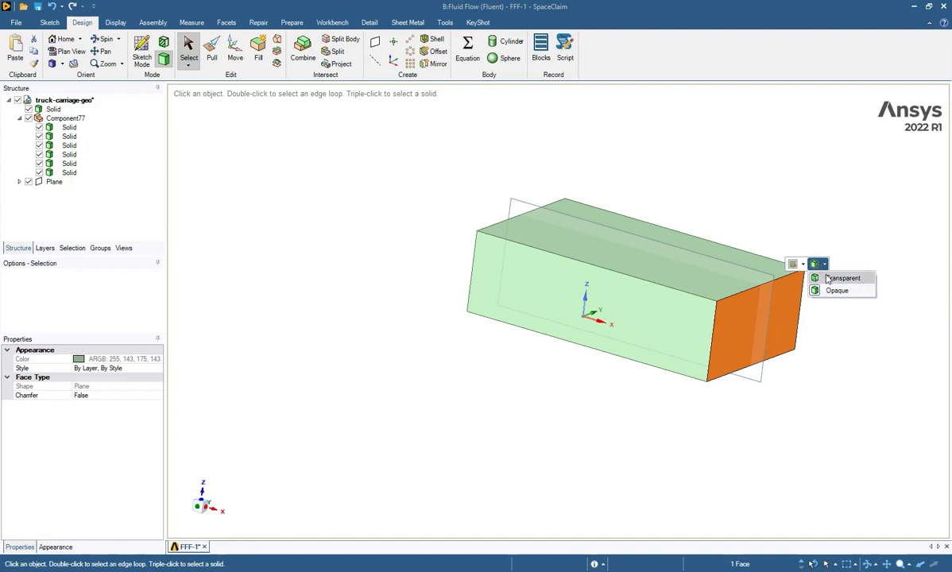
pyautogui.click(843, 278)
pyautogui.scroll(2, 613, 303)
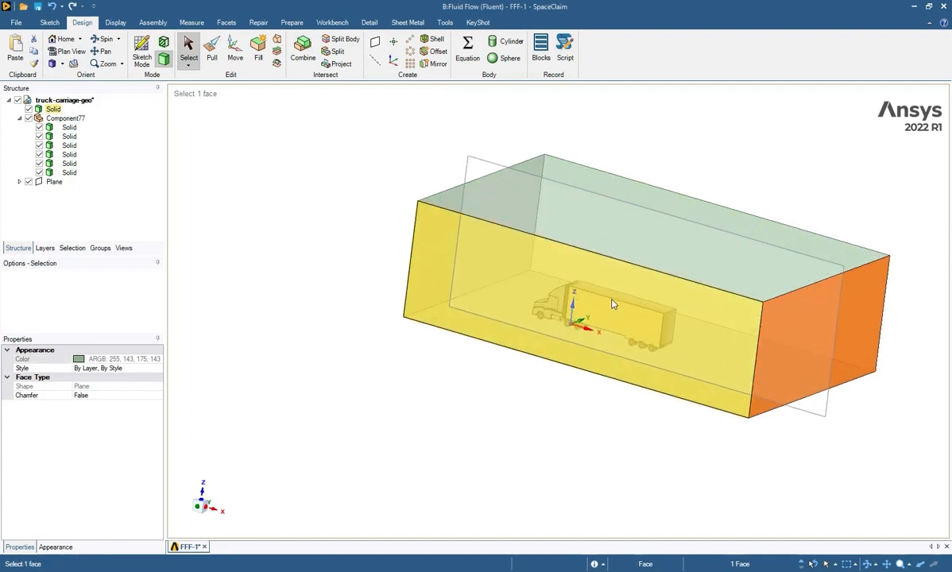
pyautogui.moveTo(664, 381); pyautogui.dragTo(389, 314, button='middle')
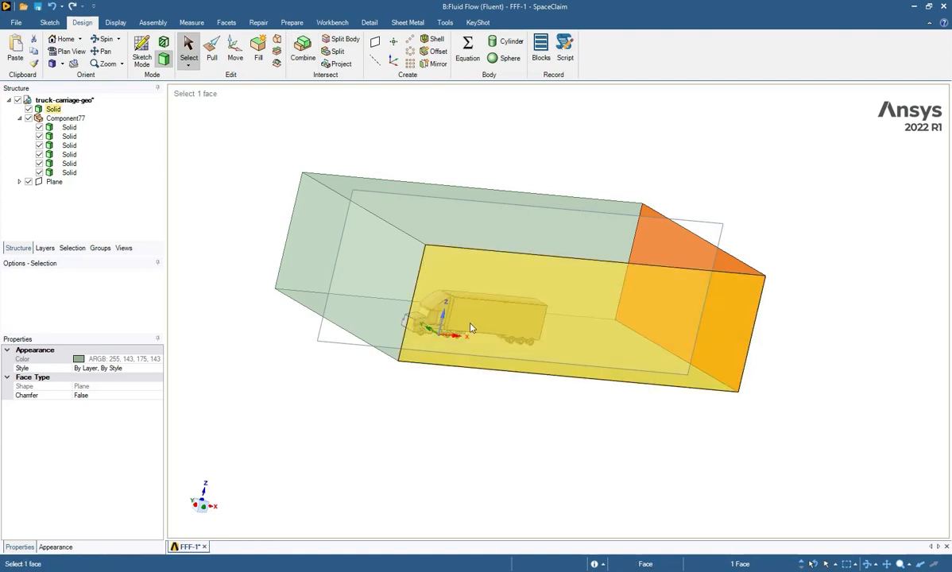
# - Try to cut the box with Component77 using Combine with Keep cutter enabled, and undo the cut
pyautogui.click(302, 68)
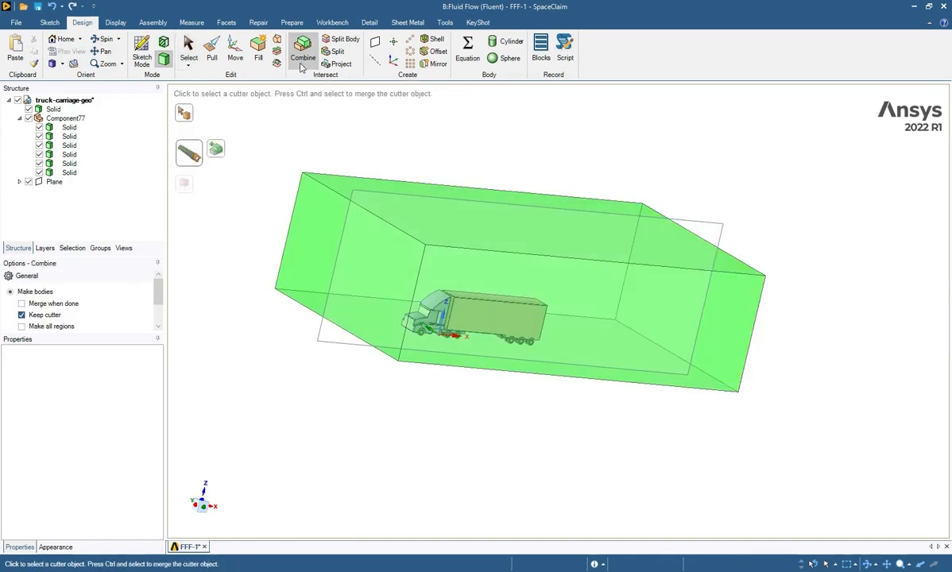
pyautogui.click(189, 118)
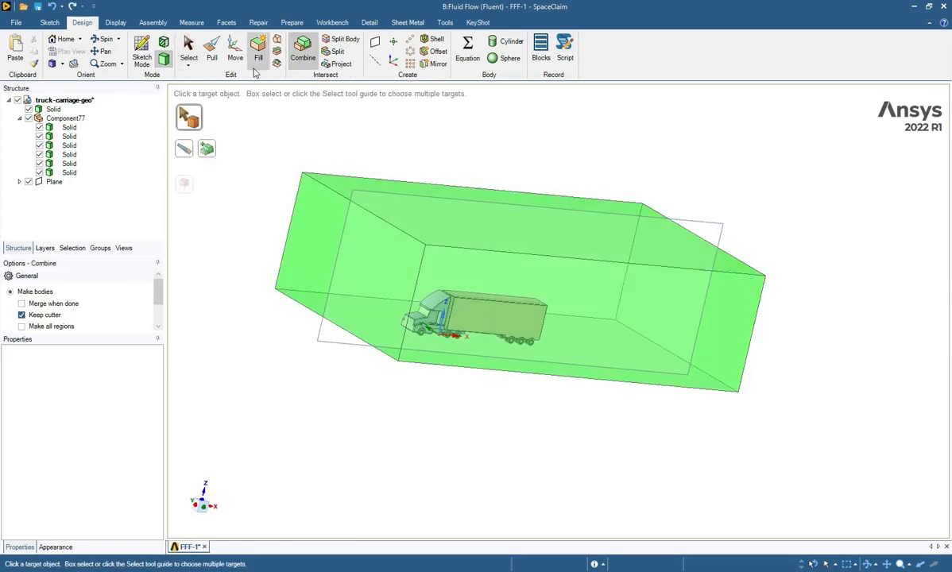
pyautogui.click(334, 214)
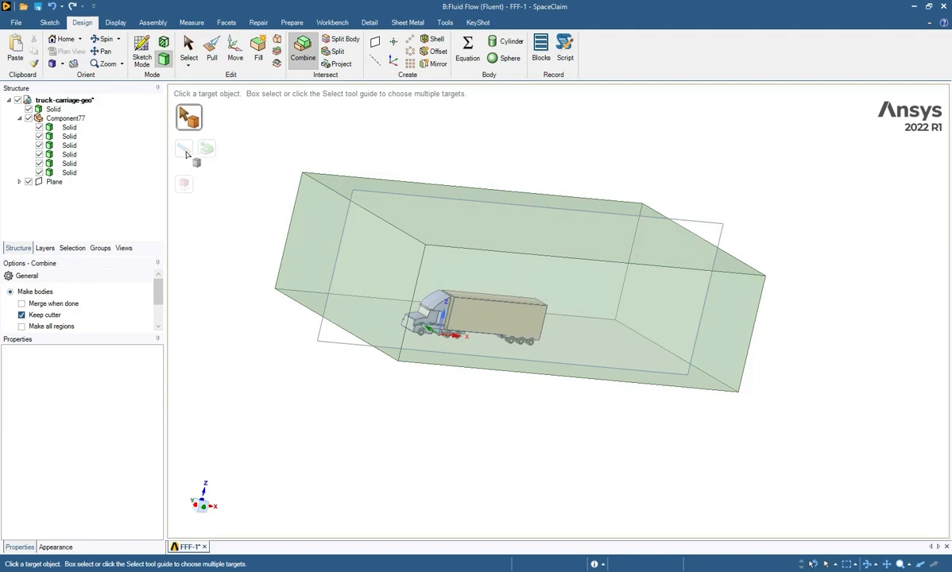
pyautogui.click(314, 219)
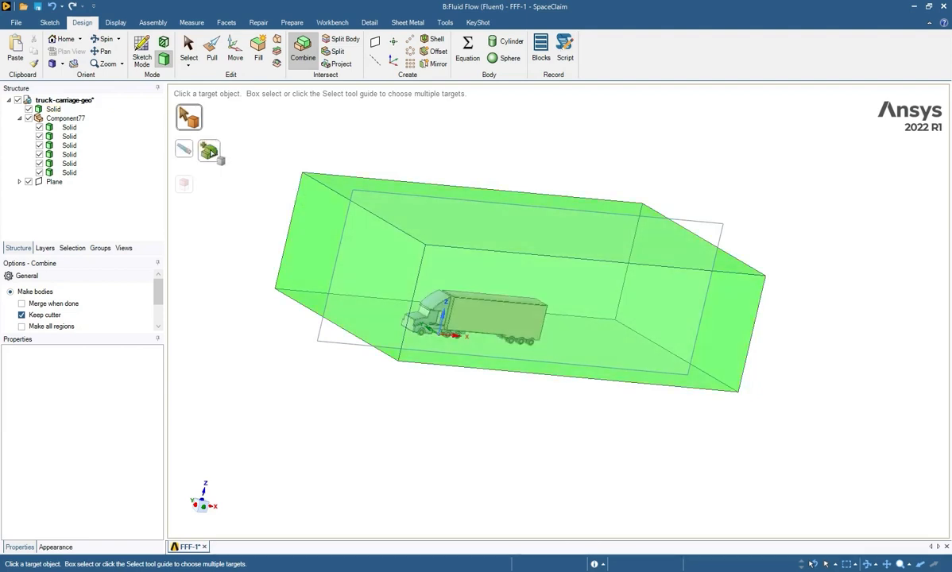
pyautogui.click(188, 152)
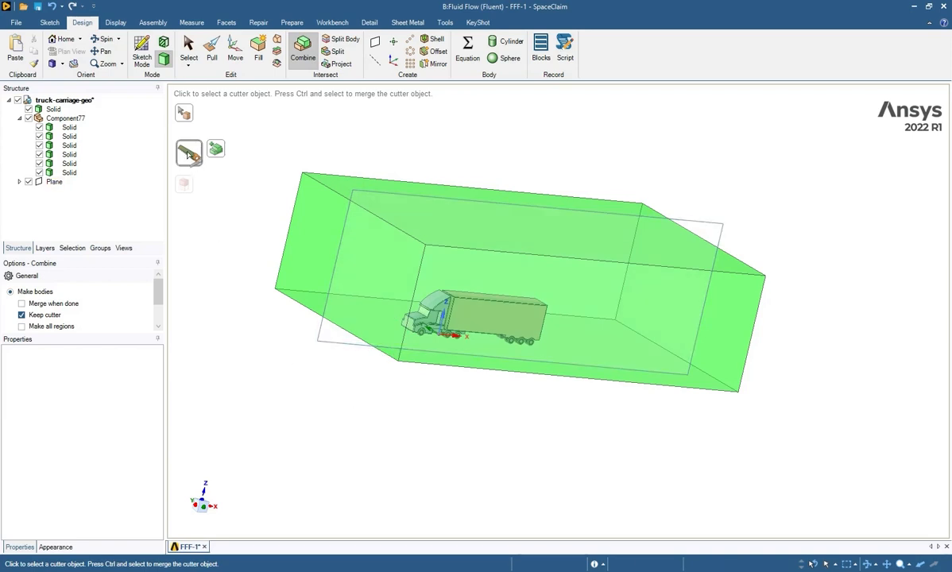
pyautogui.click(55, 119)
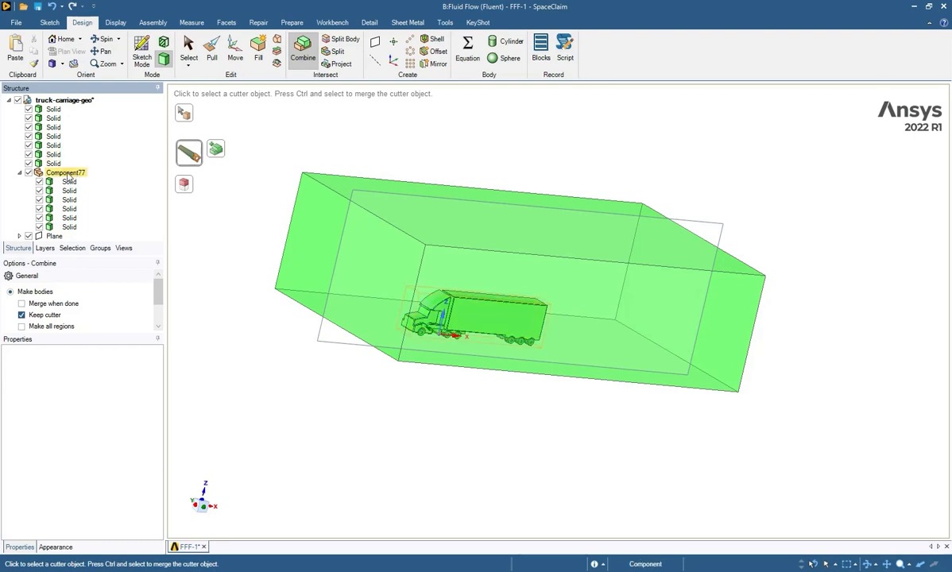
pyautogui.click(53, 9)
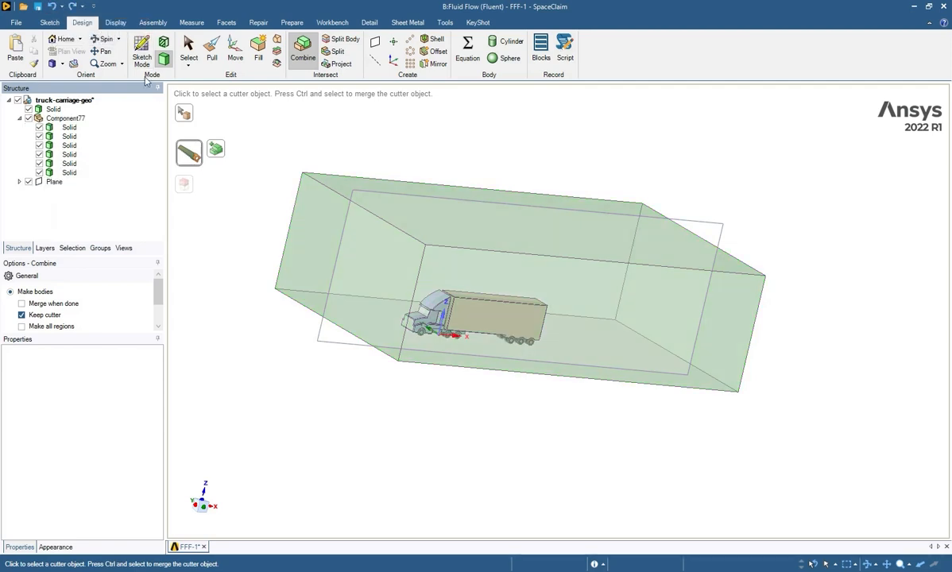
# - Cut the box with Component77 using Combine, with the box as target and Keep cutter turned off
pyautogui.click(187, 116)
pyautogui.click(311, 176)
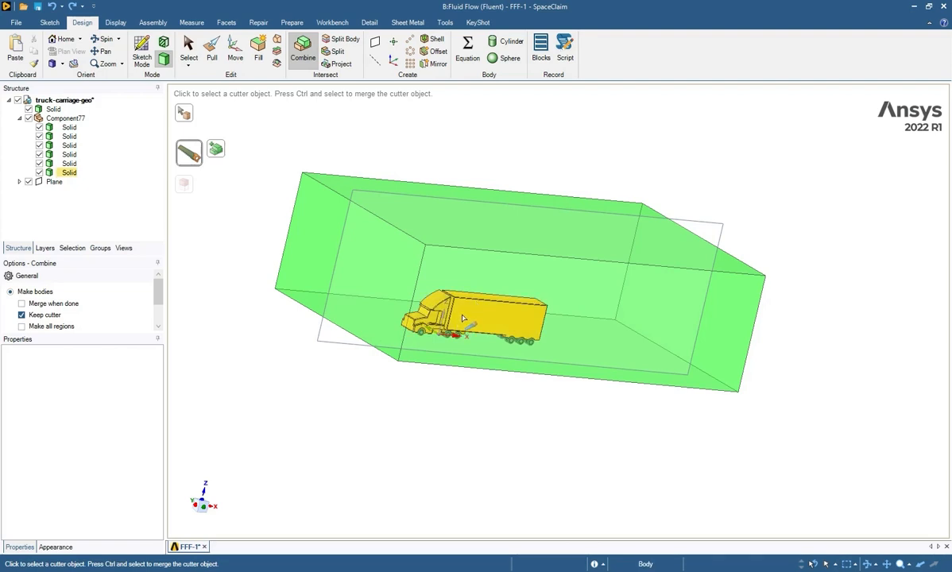
pyautogui.click(395, 315)
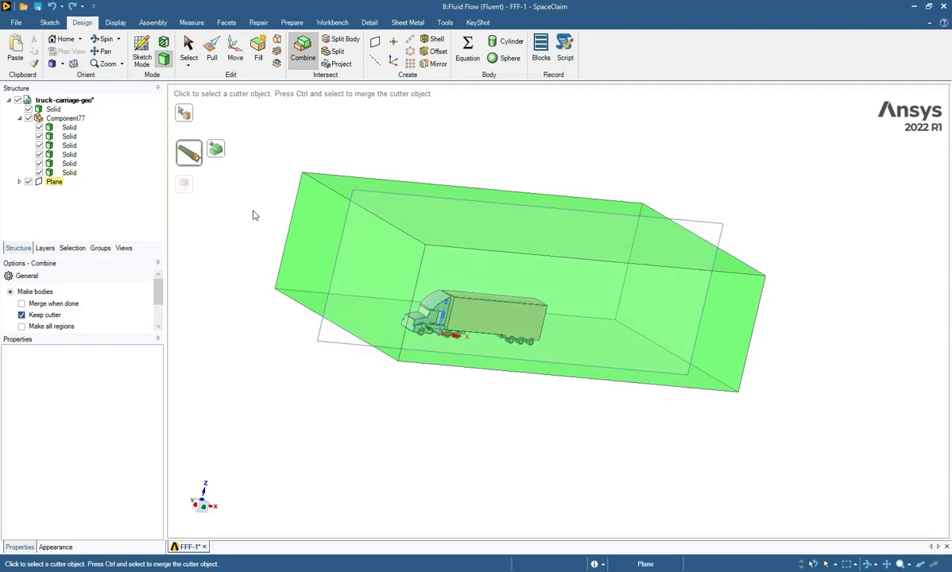
pyautogui.click(21, 315)
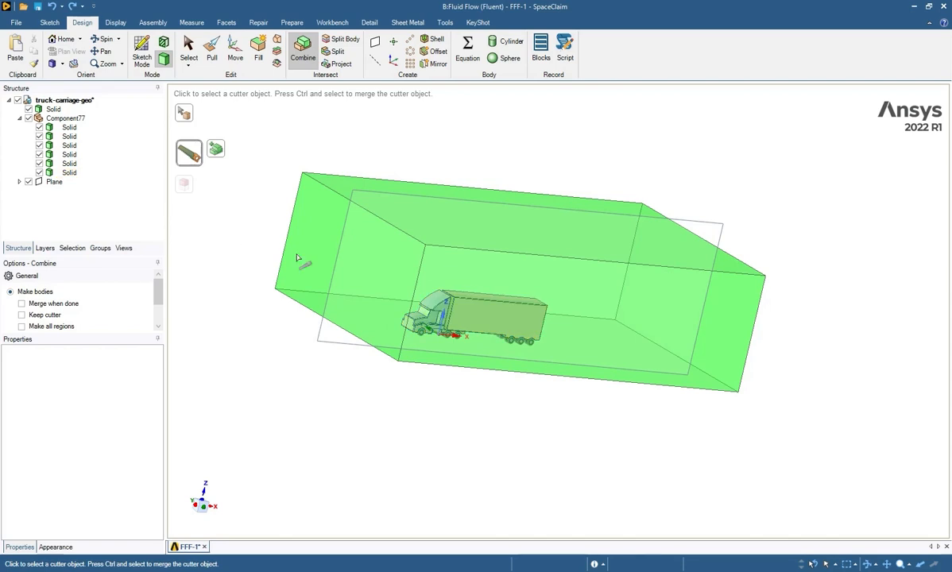
pyautogui.click(66, 120)
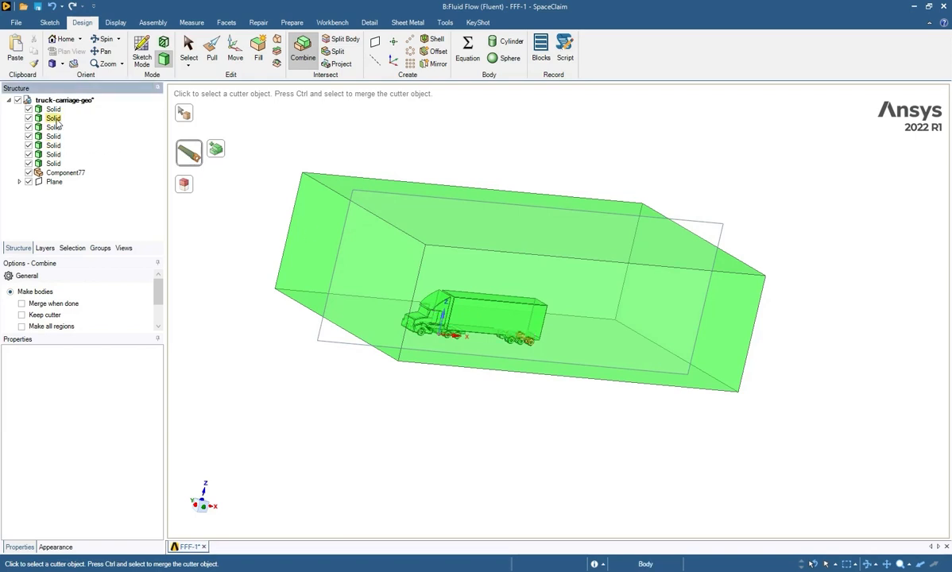
# - Delete the six leftover truck solids from the structure tree, leaving only the box solid
pyautogui.rightClick(54, 119)
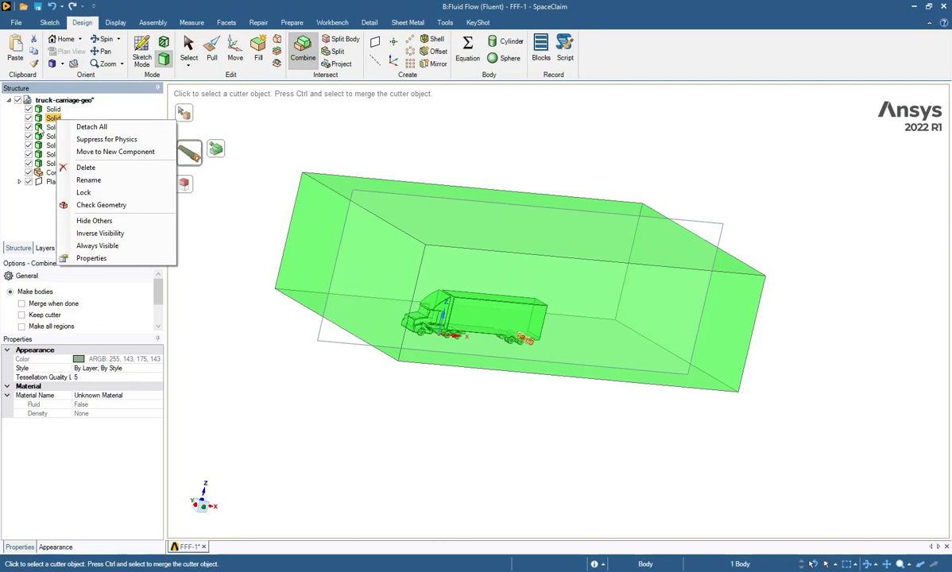
pyautogui.click(112, 170)
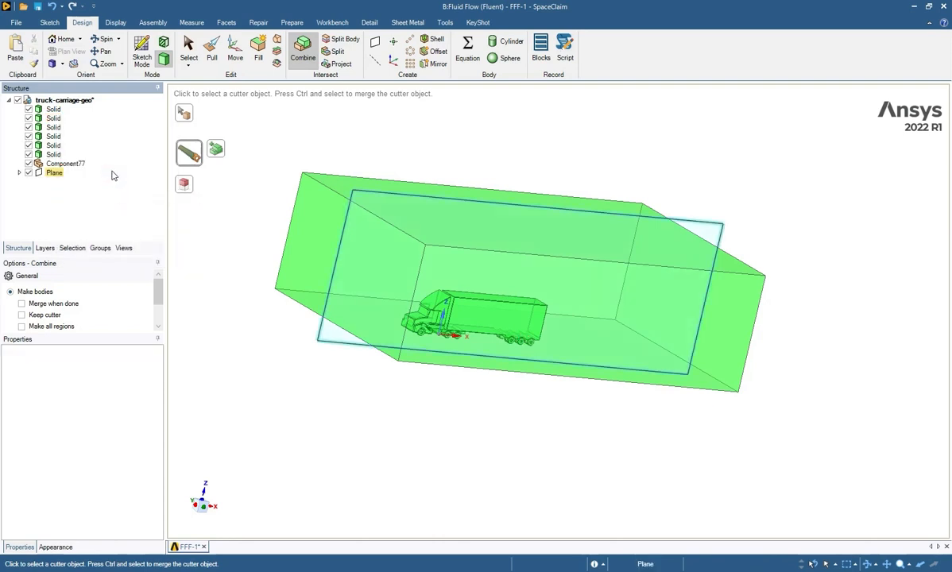
pyautogui.rightClick(54, 126)
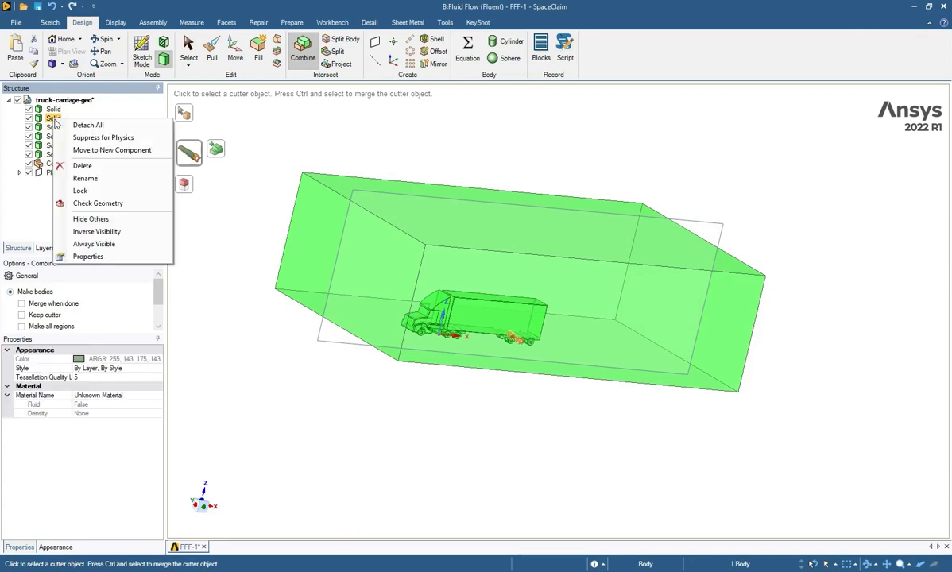
pyautogui.click(82, 163)
pyautogui.rightClick(49, 129)
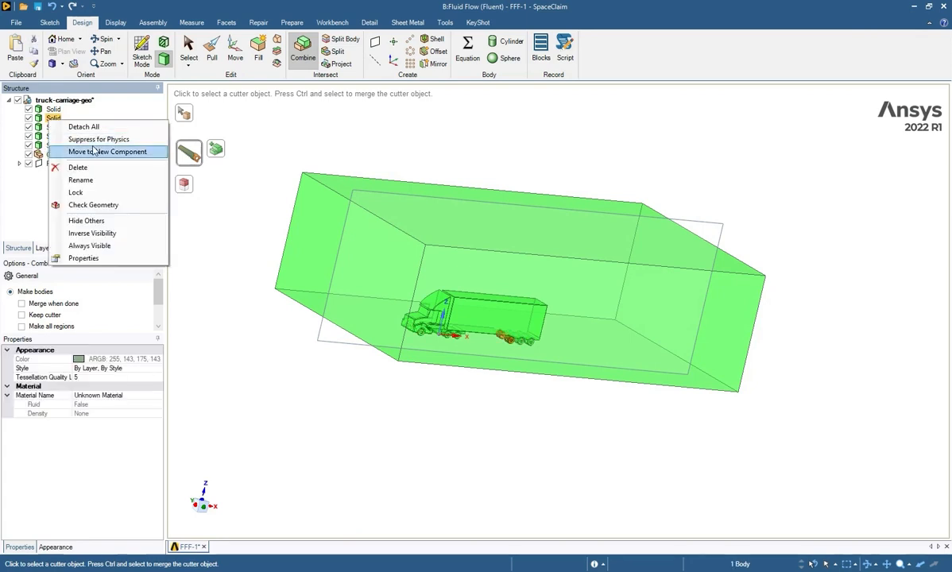
pyautogui.click(116, 176)
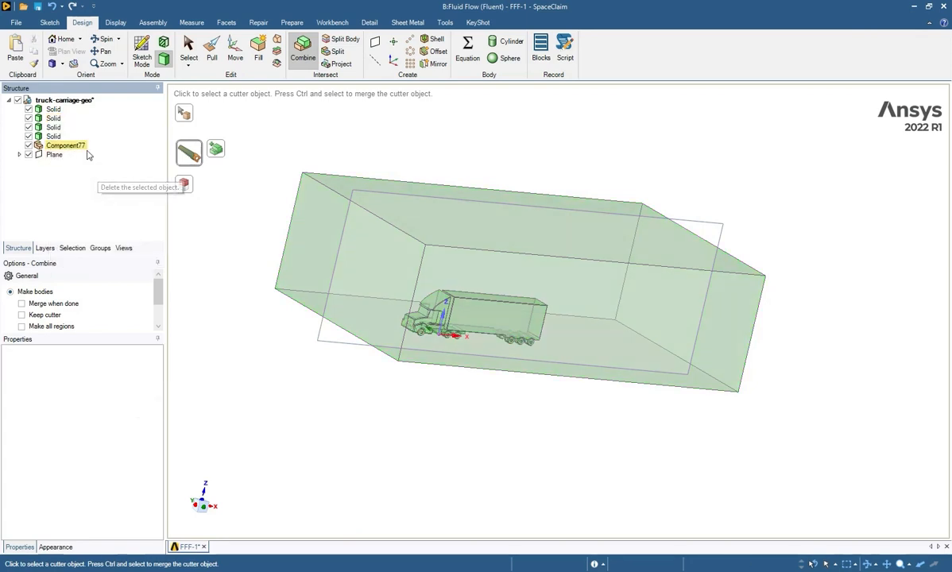
pyautogui.rightClick(51, 118)
pyautogui.click(80, 167)
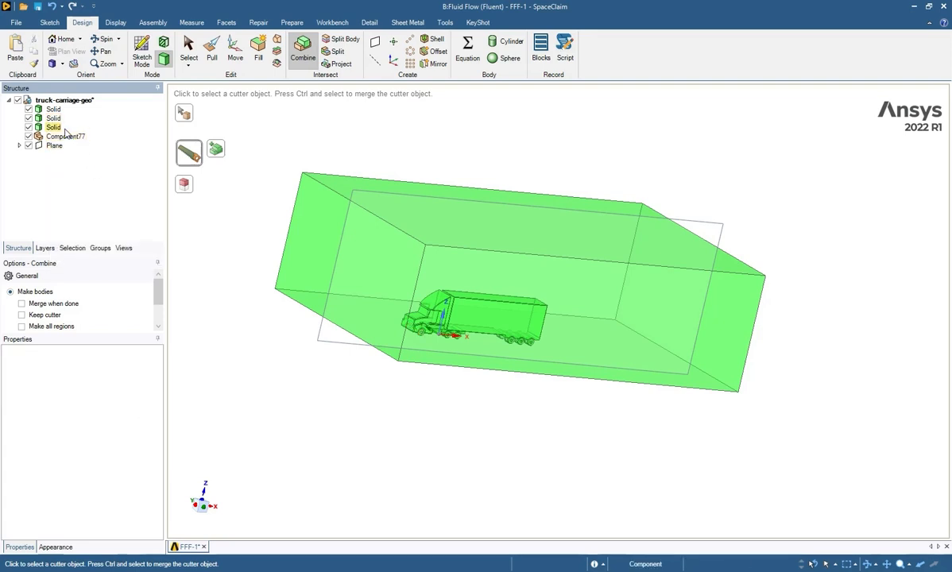
pyautogui.rightClick(57, 120)
pyautogui.click(83, 165)
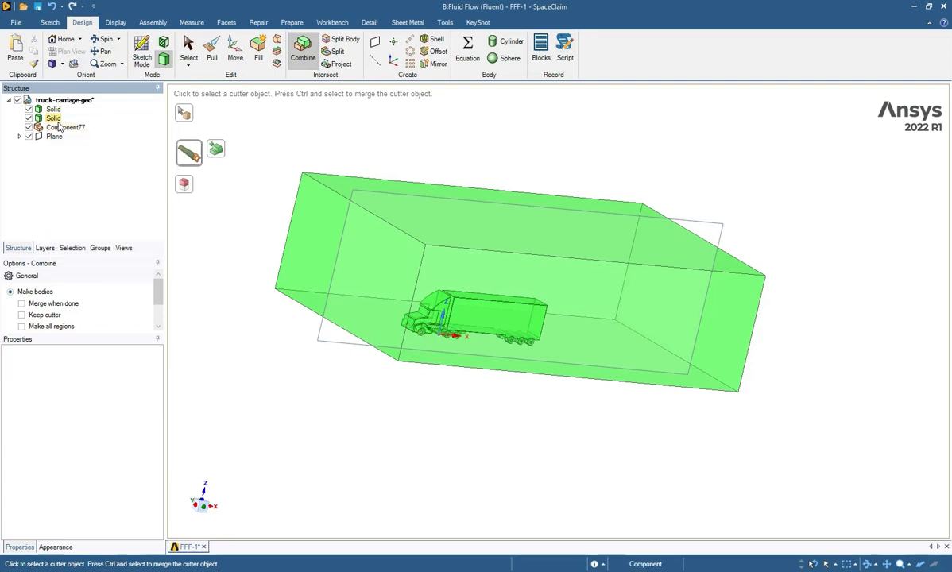
pyautogui.rightClick(57, 121)
pyautogui.click(103, 154)
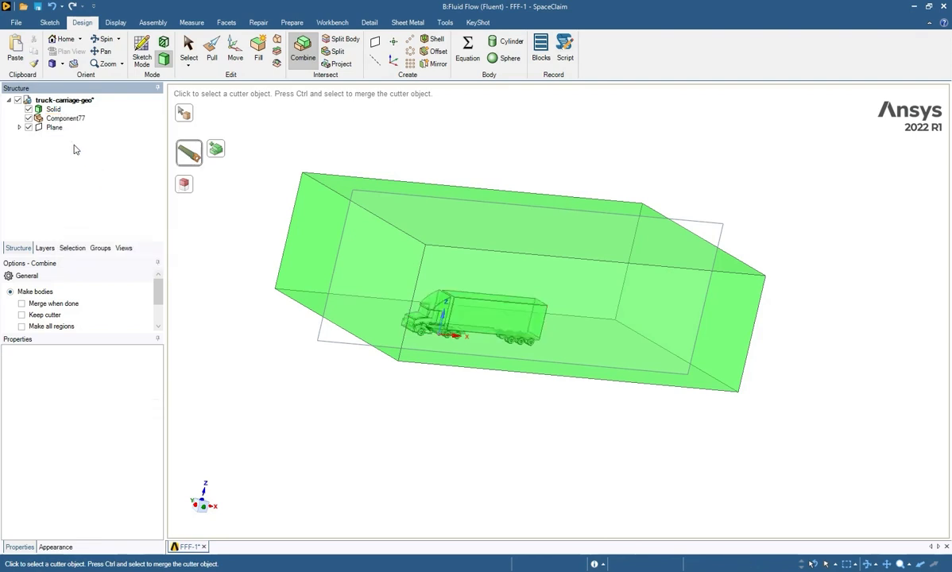
# - Delete the empty Component77 and hide the plane, leaving the Combine tool
pyautogui.rightClick(59, 121)
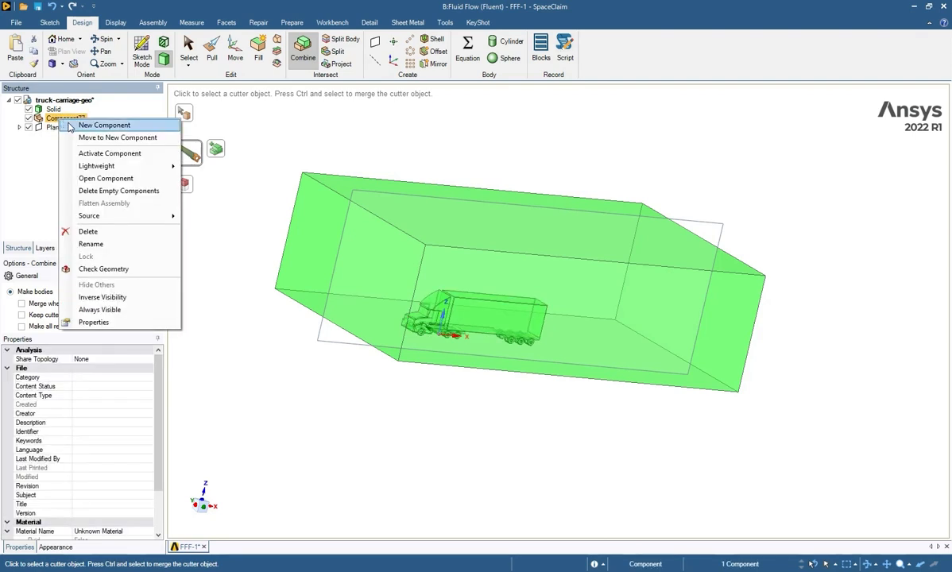
pyautogui.click(114, 233)
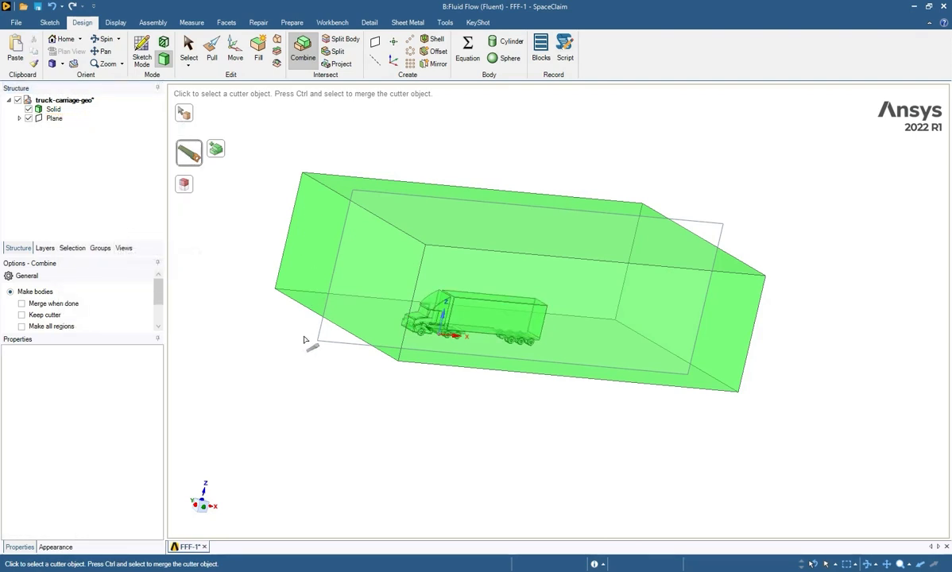
pyautogui.click(29, 119)
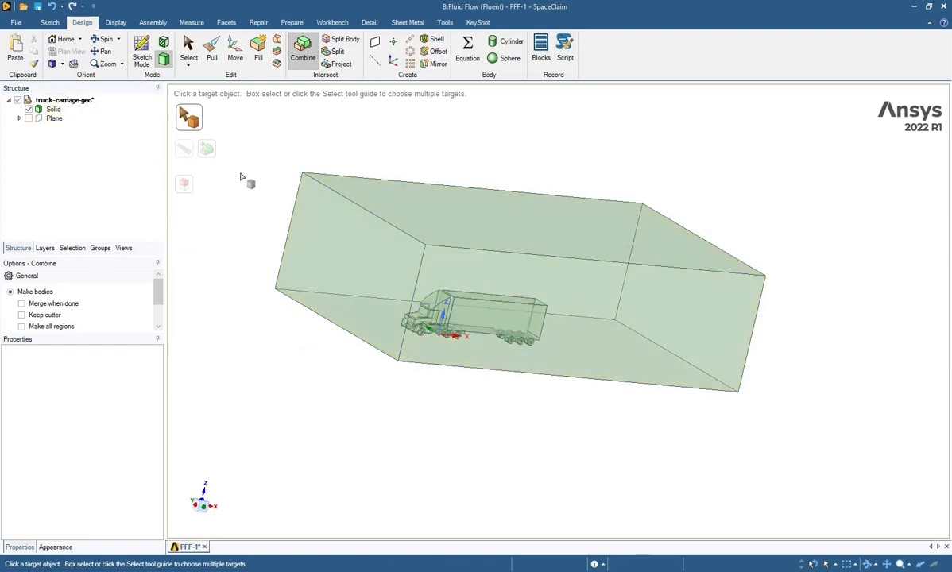
pyautogui.click(188, 48)
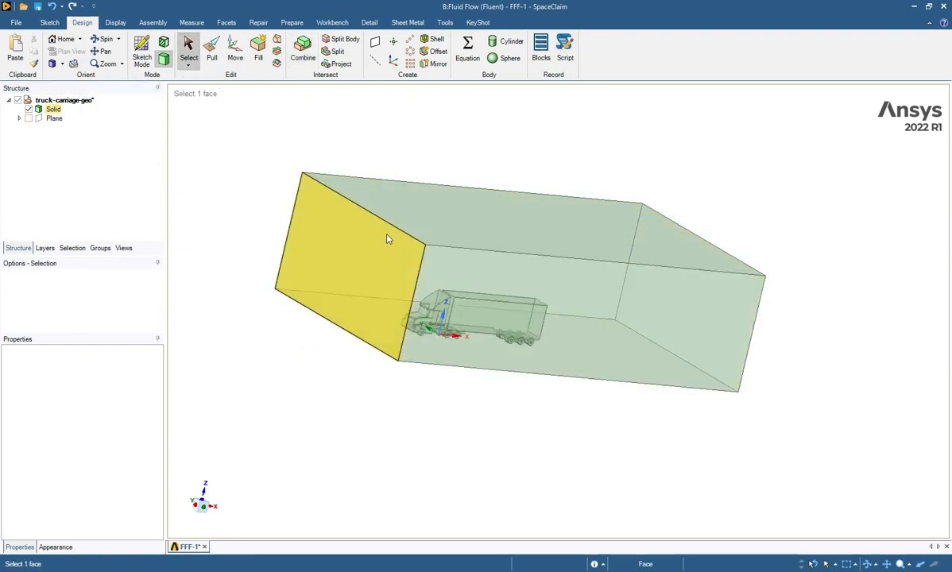
pyautogui.click(498, 422)
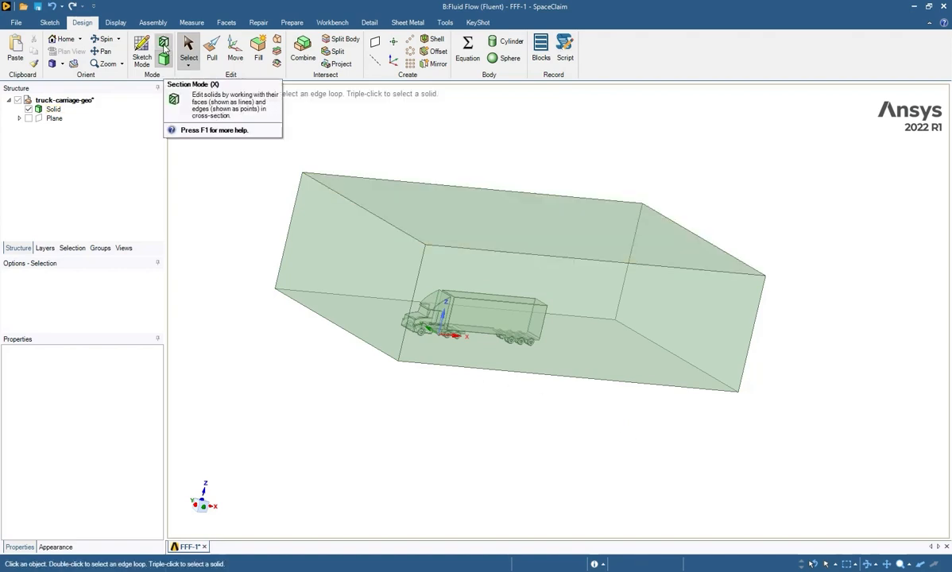
# - Display the box in Section Mode on the XZ plane through the origin, cutting lengthwise through the truck cavity
pyautogui.click(164, 47)
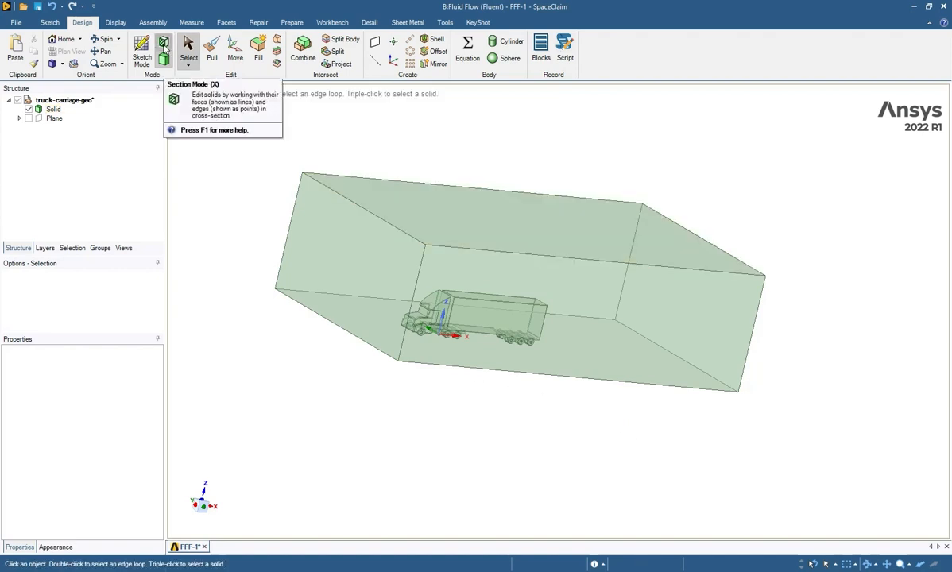
pyautogui.click(433, 334)
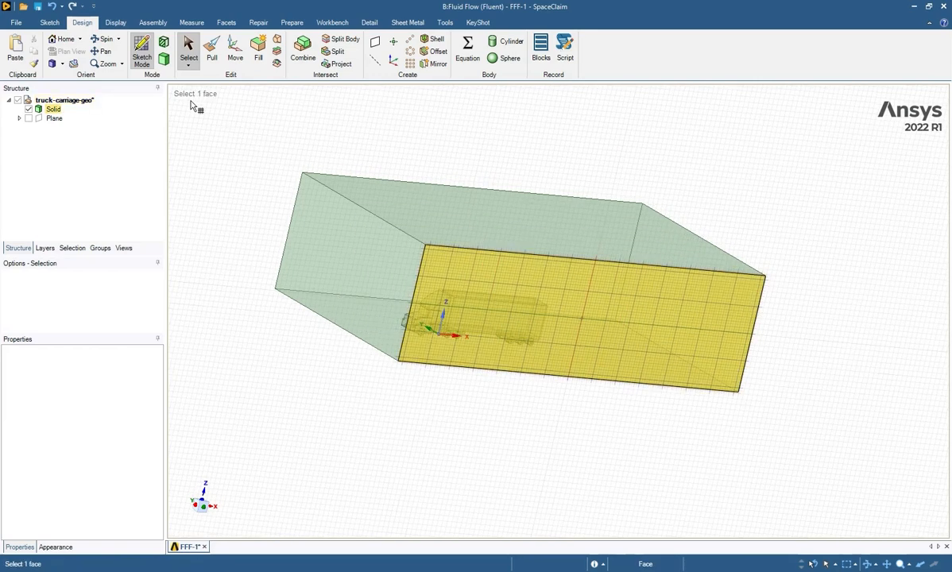
pyautogui.click(437, 326)
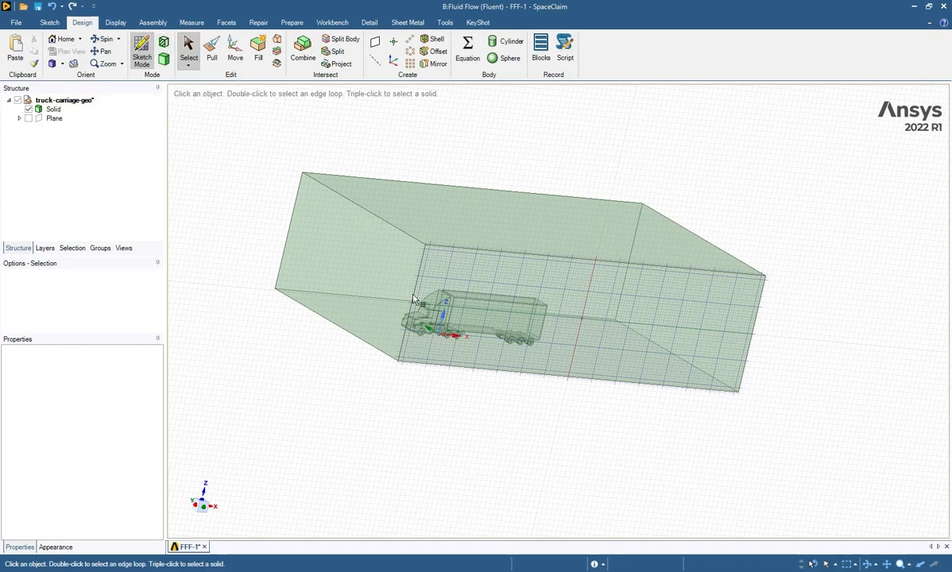
pyautogui.click(432, 334)
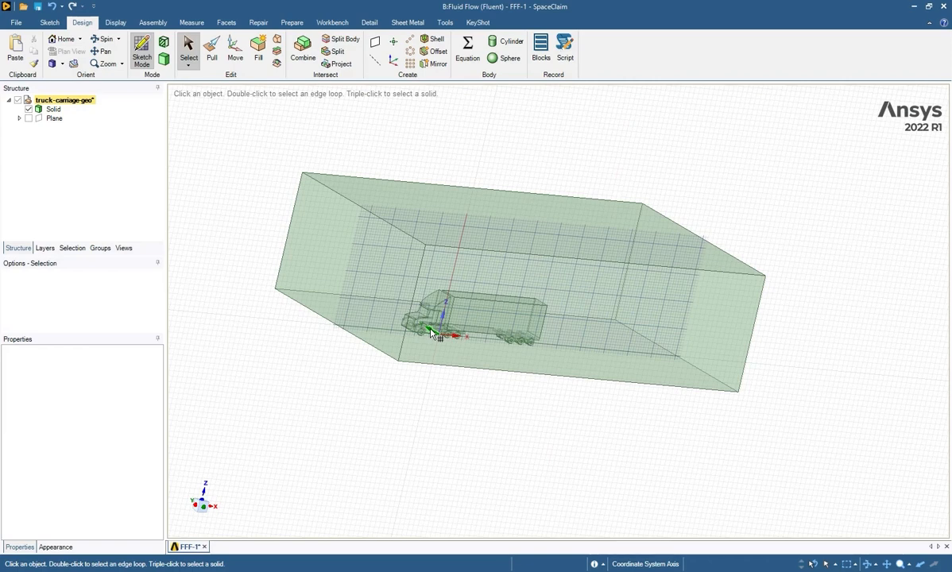
pyautogui.press('x')
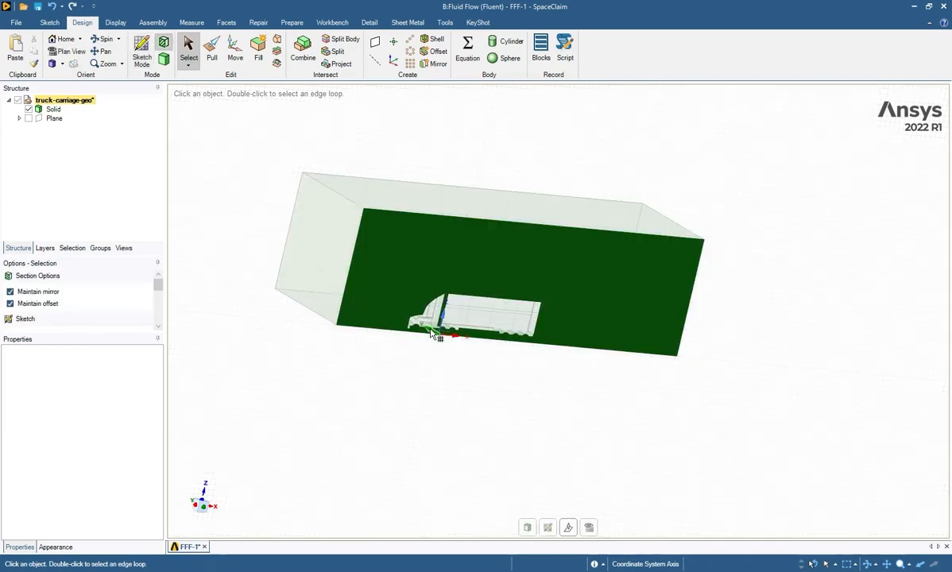
# - Examine the truck-shaped cavity in the cross-section from several angles, and return to 3D mode
pyautogui.scroll(5, 482, 347)
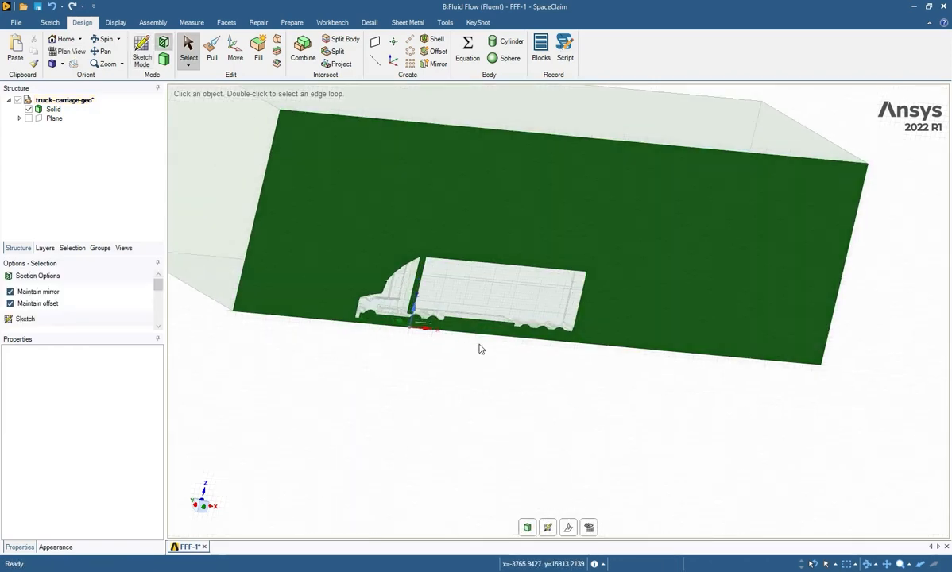
pyautogui.moveTo(416, 254); pyautogui.dragTo(491, 286, button='middle')
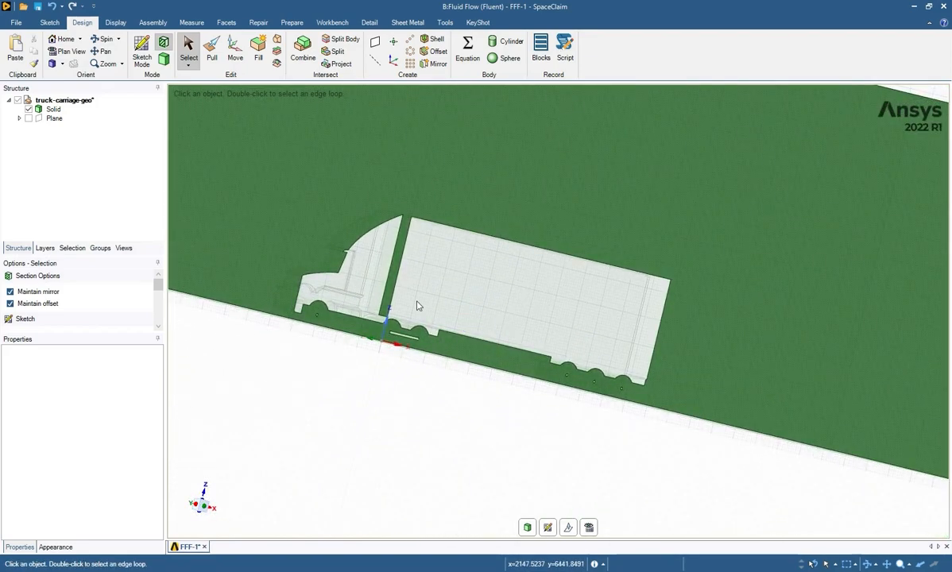
pyautogui.moveTo(421, 277); pyautogui.dragTo(499, 310, button='middle')
pyautogui.press('h')
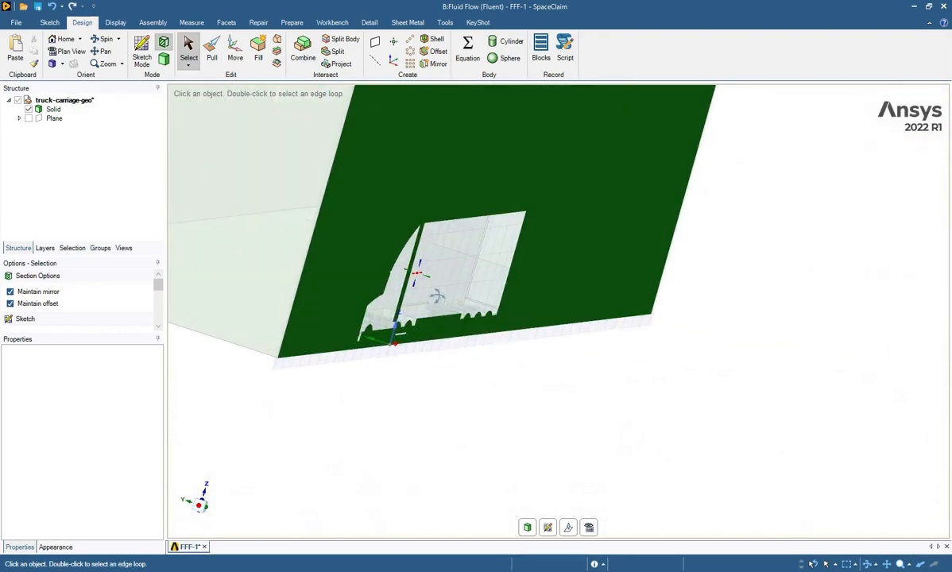
pyautogui.click(53, 109)
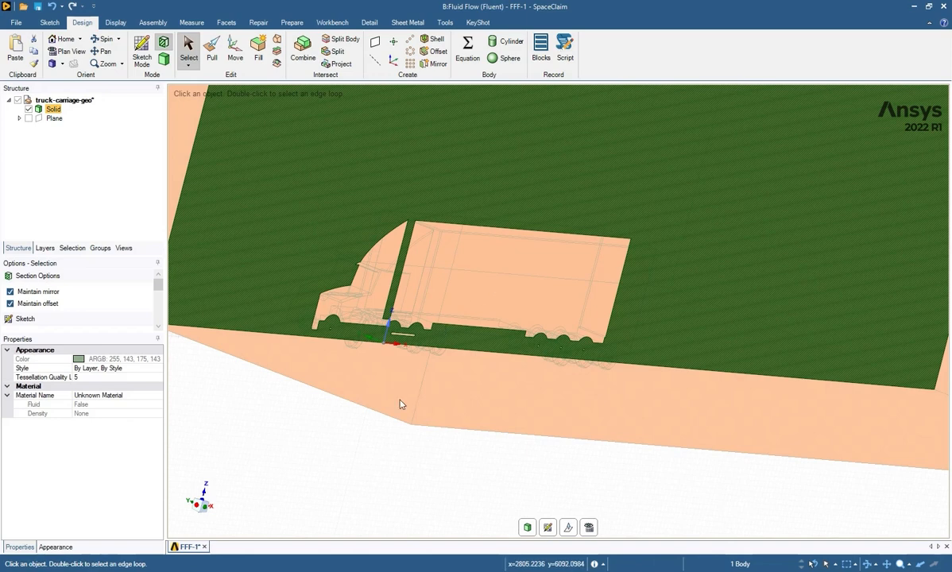
pyautogui.click(323, 419)
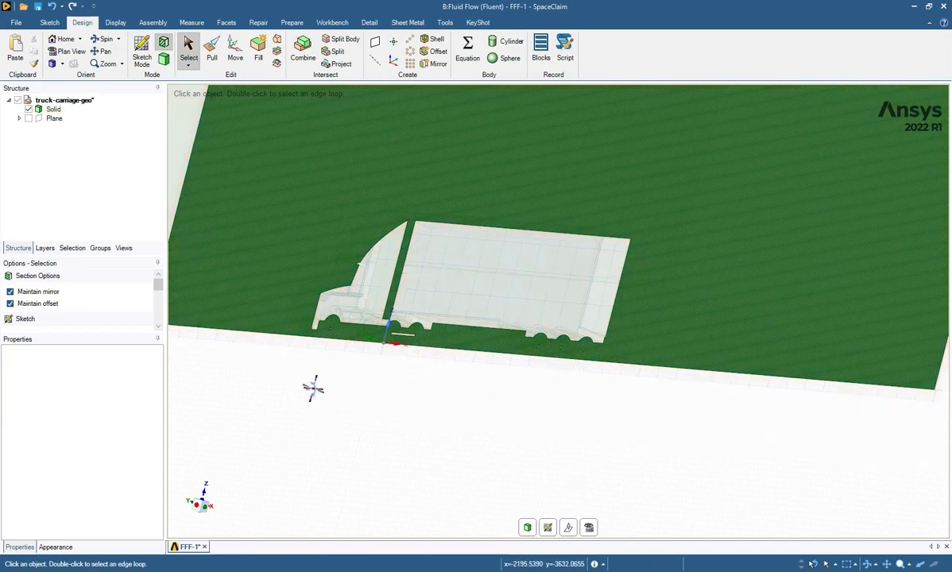
pyautogui.moveTo(306, 373); pyautogui.dragTo(350, 391, button='middle')
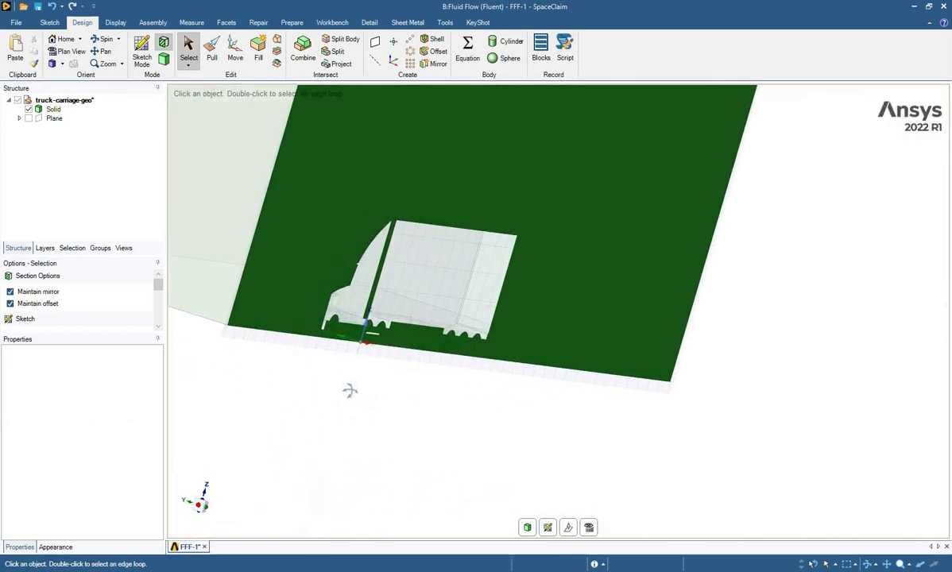
pyautogui.scroll(5, 351, 393)
pyautogui.scroll(-9, 351, 397)
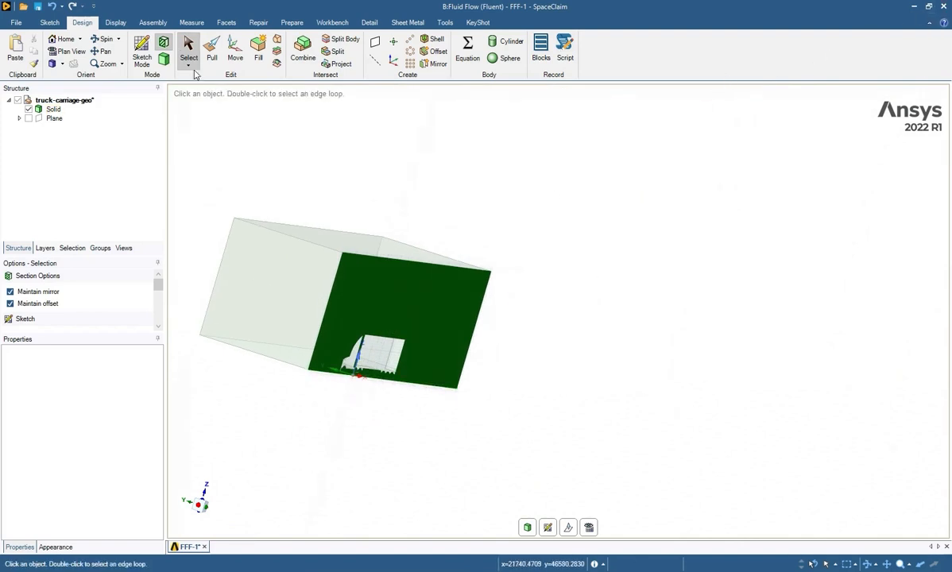
pyautogui.click(164, 58)
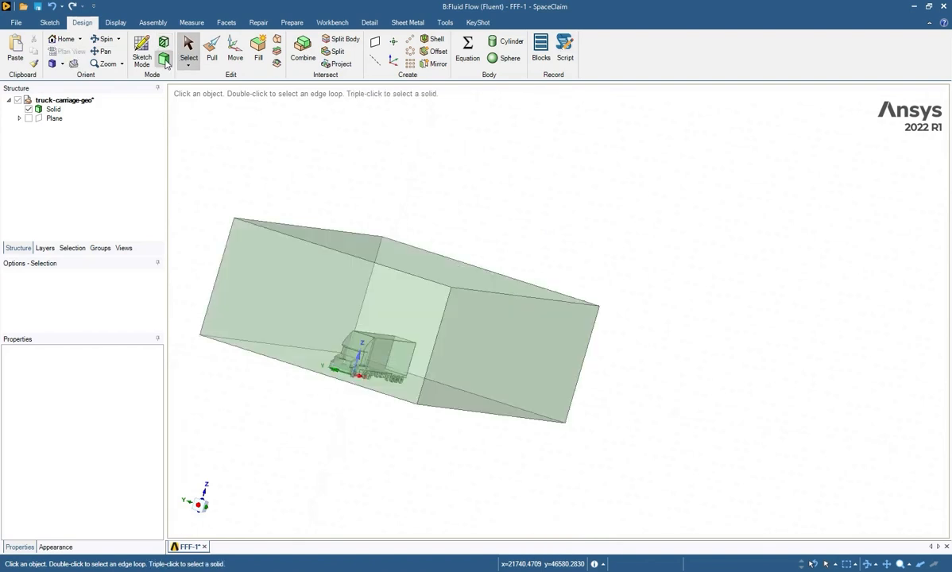
# - Close SpaceClaim and open the Mesh cell of Fluid Flow system B from Workbench, with the selection filter set to faces
pyautogui.click(945, 7)
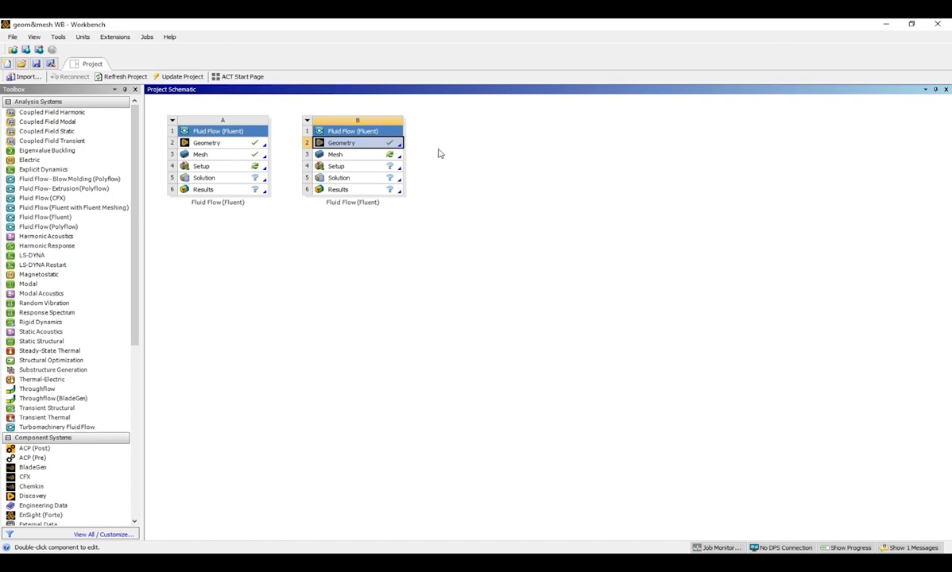
pyautogui.doubleClick(365, 156)
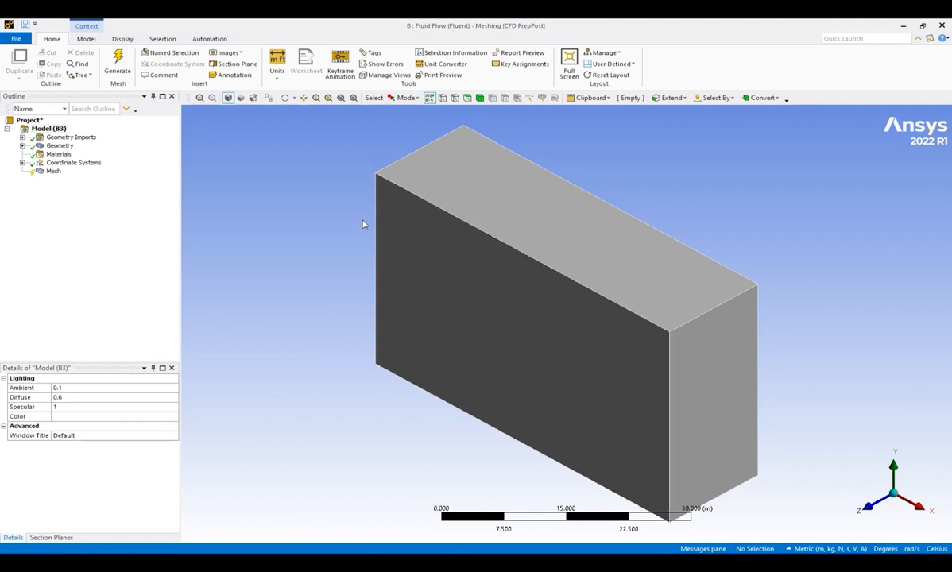
pyautogui.moveTo(554, 285); pyautogui.dragTo(678, 277, button='middle')
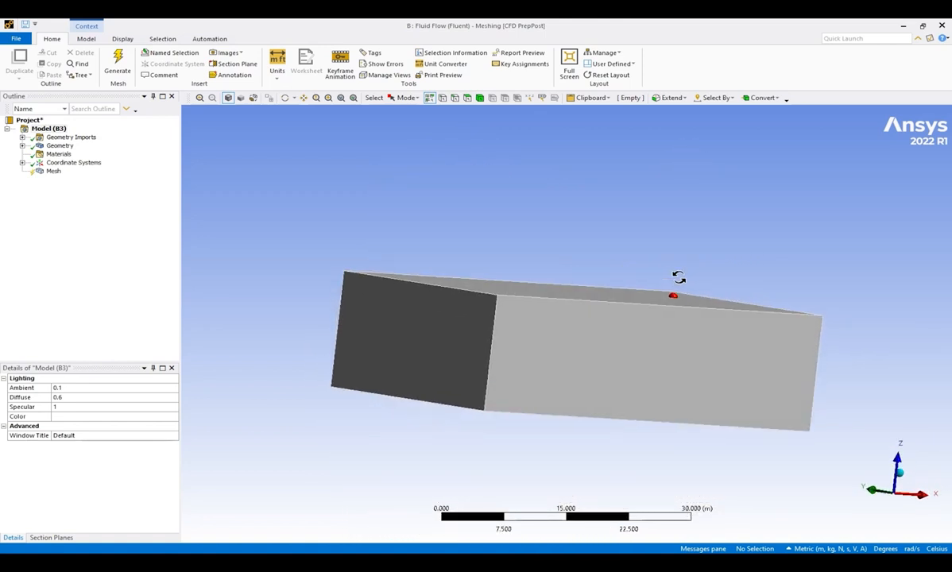
pyautogui.click(467, 98)
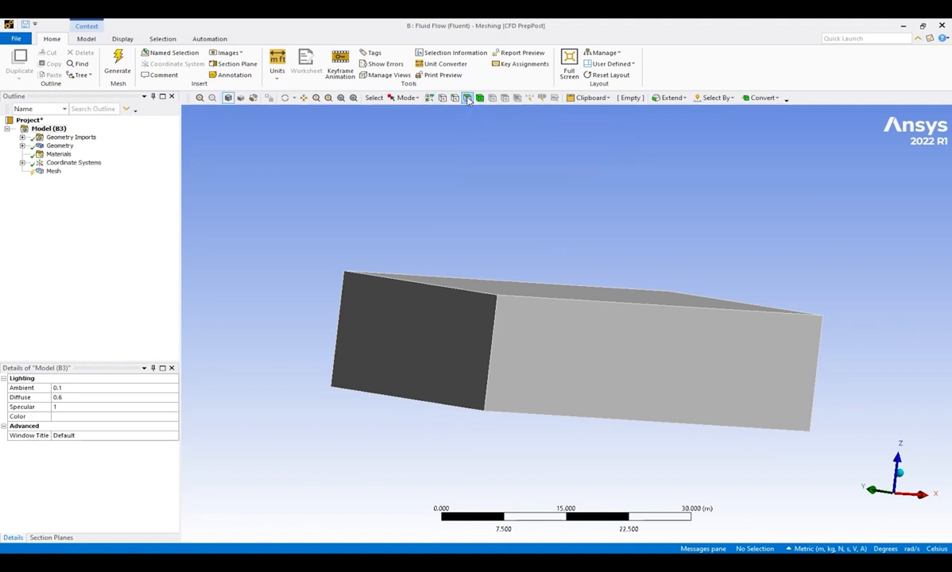
pyautogui.click(412, 327)
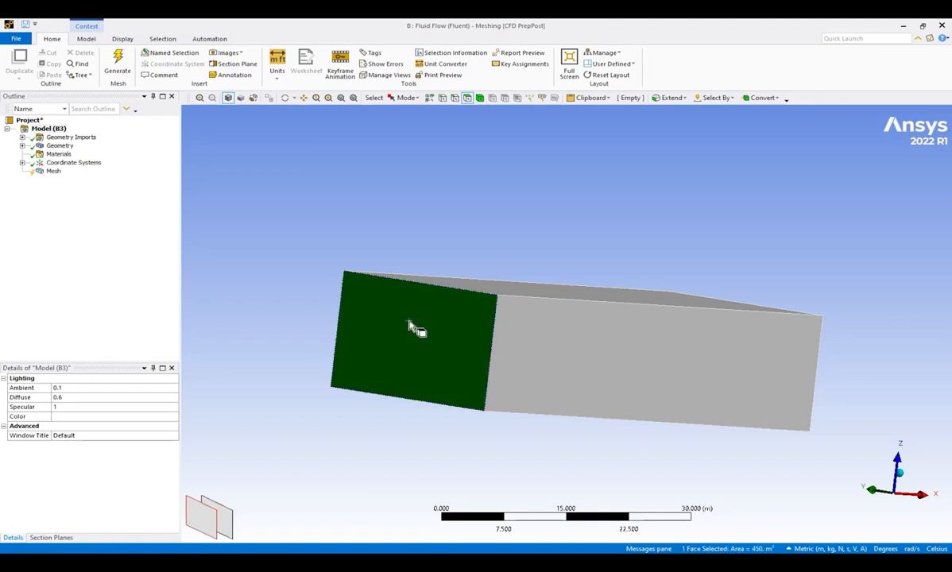
pyautogui.rightClick(411, 321)
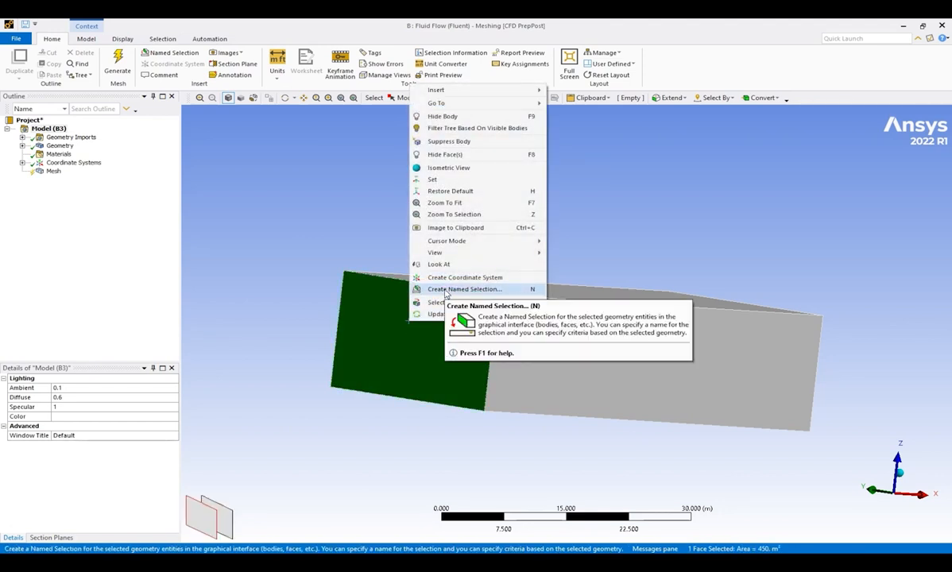
pyautogui.click(329, 240)
# - Hide the long side face of the box nearest the viewer to expose the truck cavity inside
pyautogui.moveTo(457, 212); pyautogui.dragTo(429, 229, button='middle')
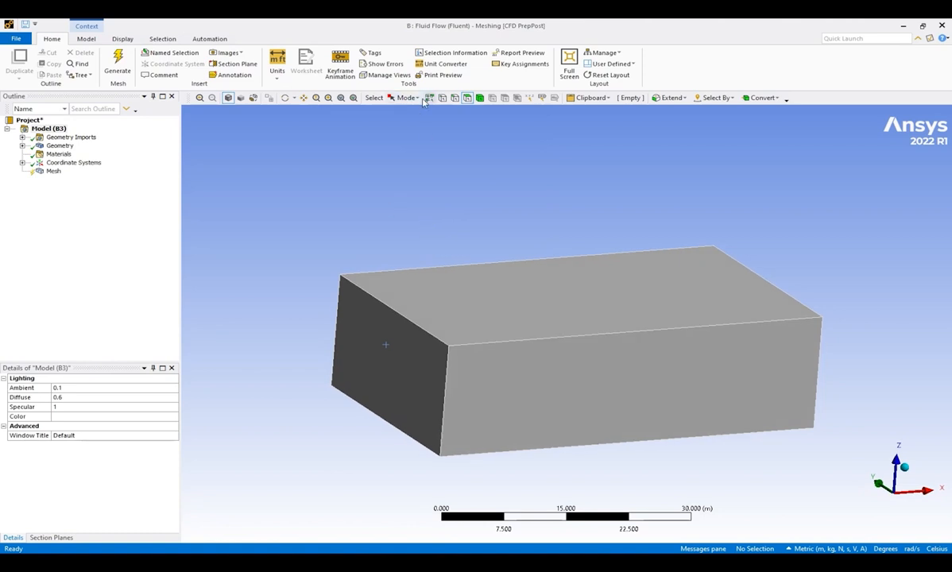
pyautogui.click(516, 368)
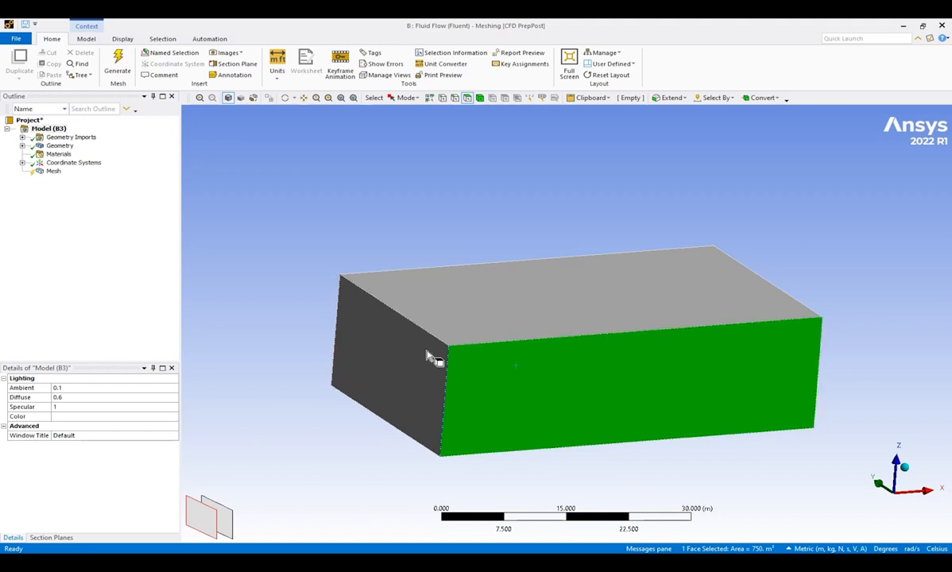
pyautogui.rightClick(516, 386)
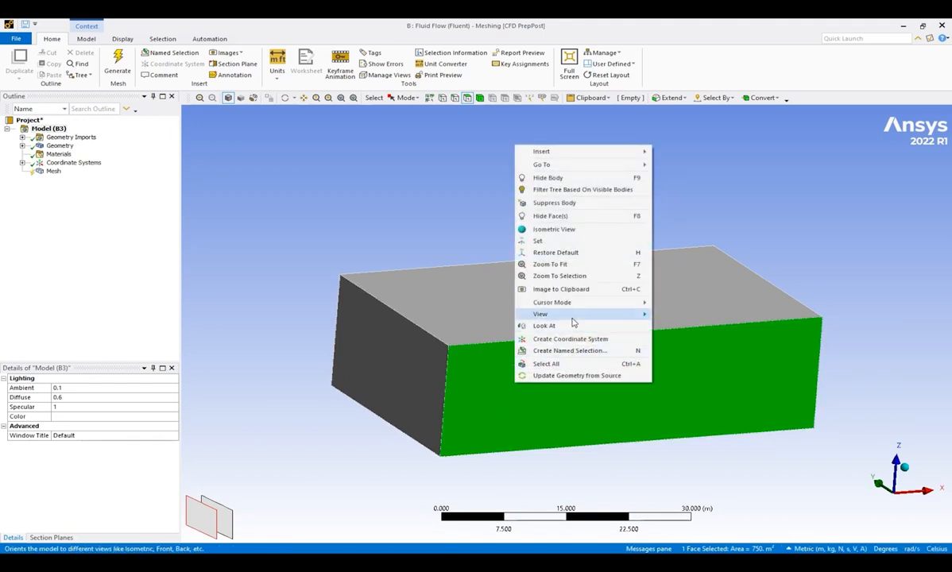
pyautogui.click(556, 215)
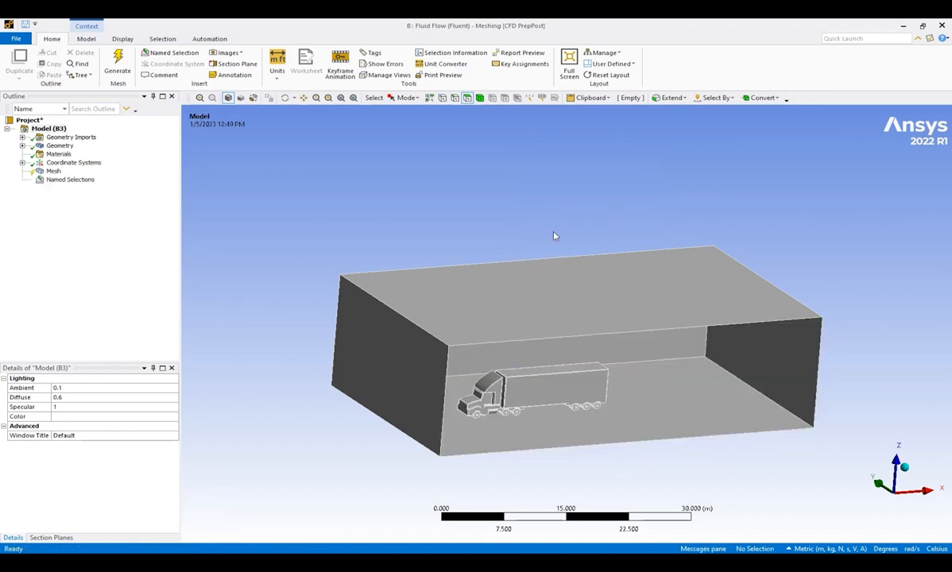
# - Create a named selection called inlet from the box's end face in front of the truck cab
pyautogui.moveTo(557, 232); pyautogui.dragTo(504, 283, button='middle')
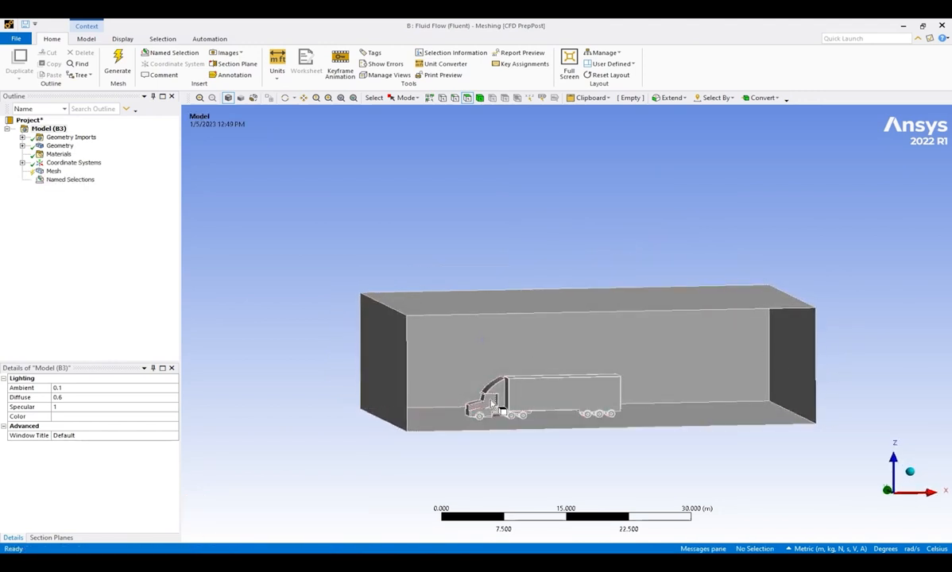
pyautogui.moveTo(390, 352)
pyautogui.mouseDown(button='middle')
pyautogui.moveTo(385, 342)
pyautogui.moveTo(419, 336)
pyautogui.moveTo(378, 362)
pyautogui.mouseUp(button='middle')
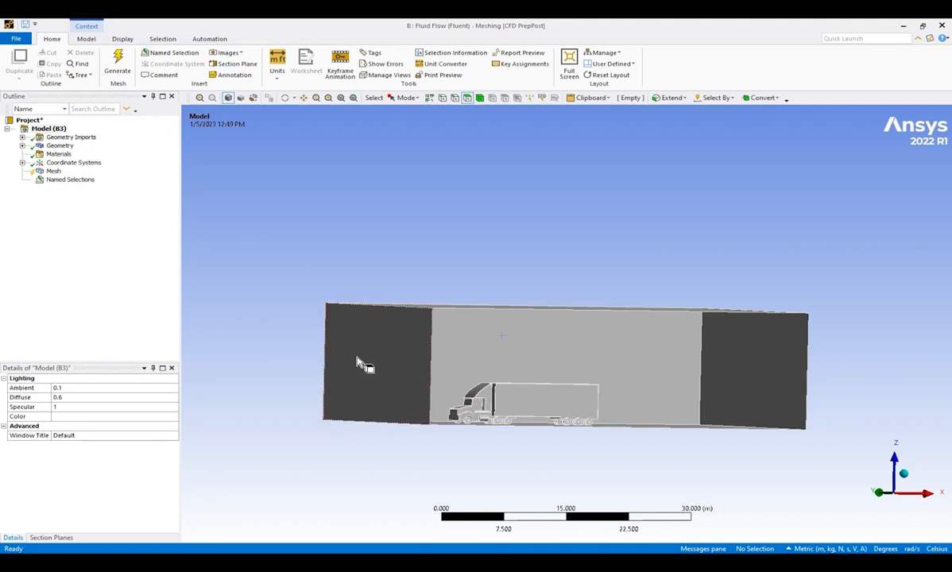
pyautogui.click(357, 362)
pyautogui.rightClick(358, 357)
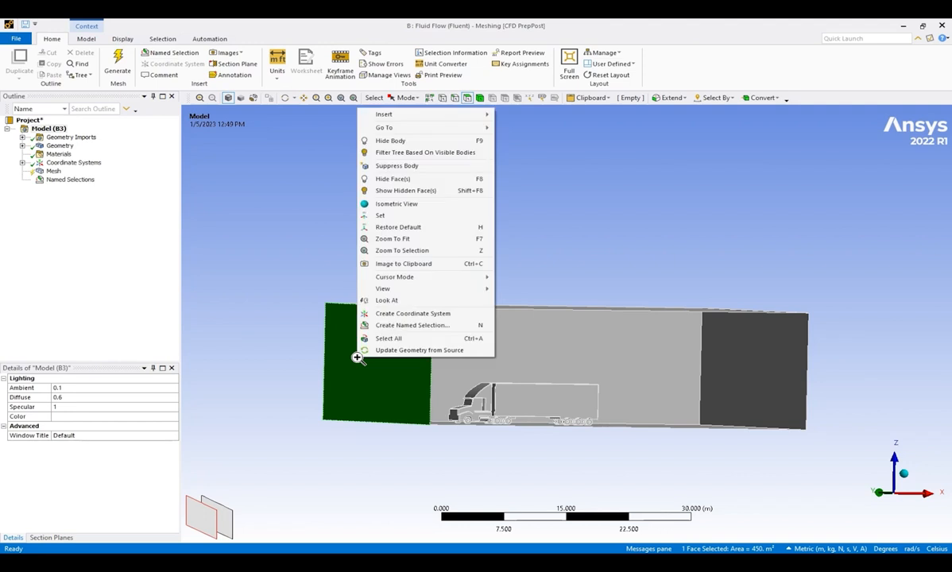
pyautogui.click(413, 327)
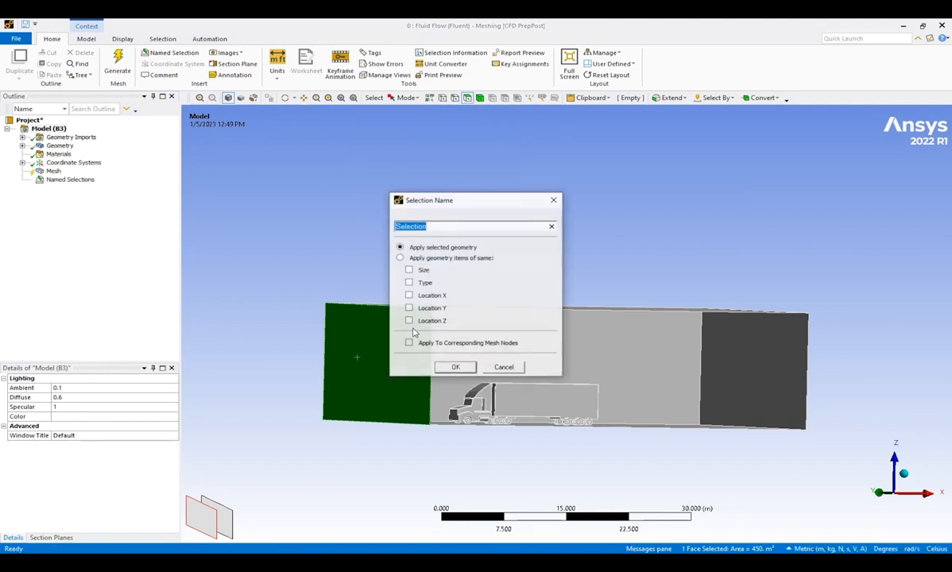
pyautogui.write('inlet')
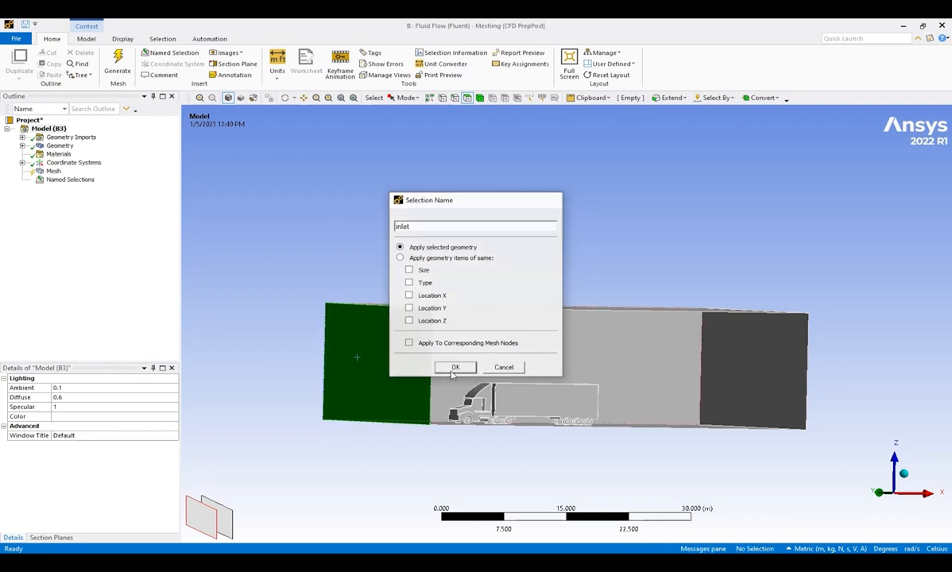
pyautogui.click(447, 370)
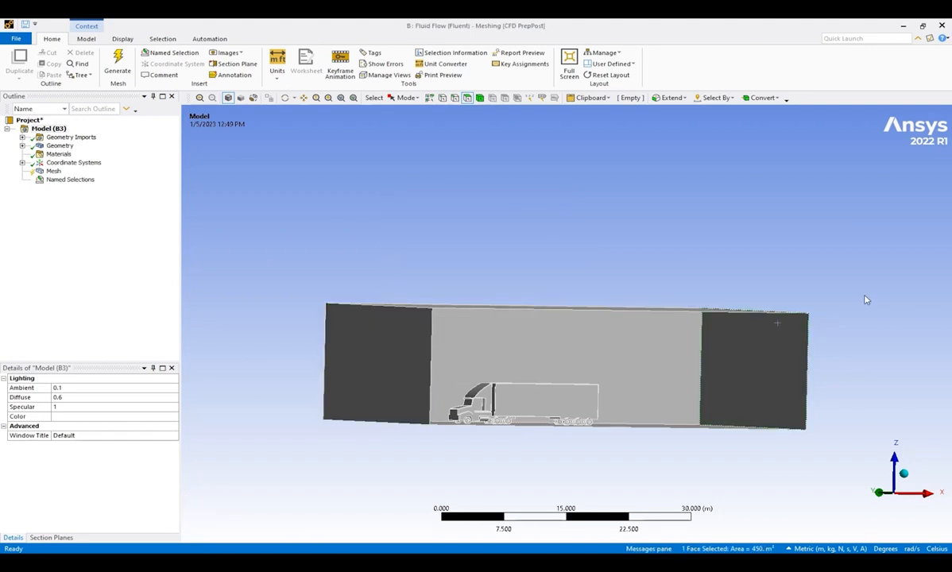
# - Create a named selection called outlet from the box's end face behind the truck's trailer
pyautogui.click(611, 183)
pyautogui.click(284, 97)
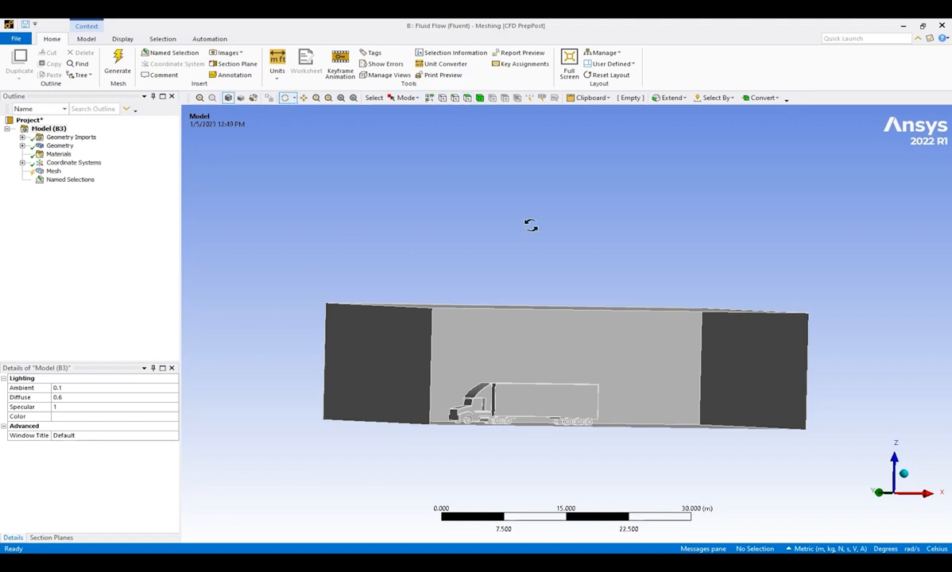
pyautogui.moveTo(530, 224); pyautogui.dragTo(512, 287)
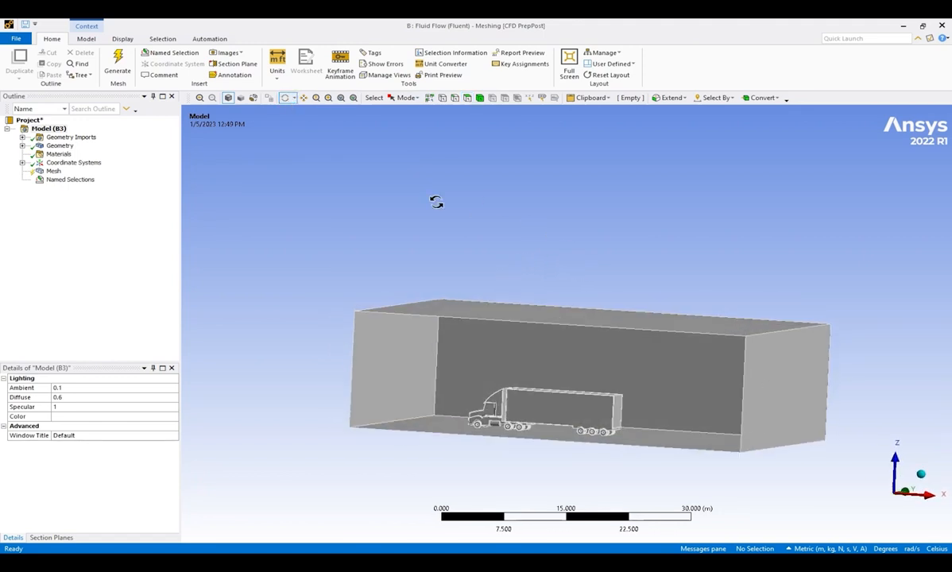
pyautogui.click(467, 98)
pyautogui.click(789, 386)
pyautogui.rightClick(770, 338)
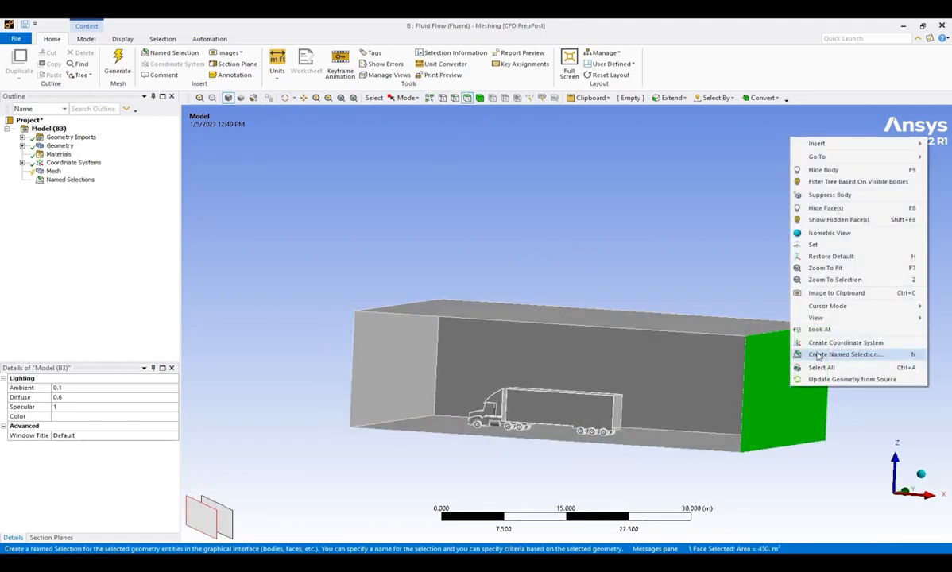
pyautogui.click(827, 354)
pyautogui.write('lo')
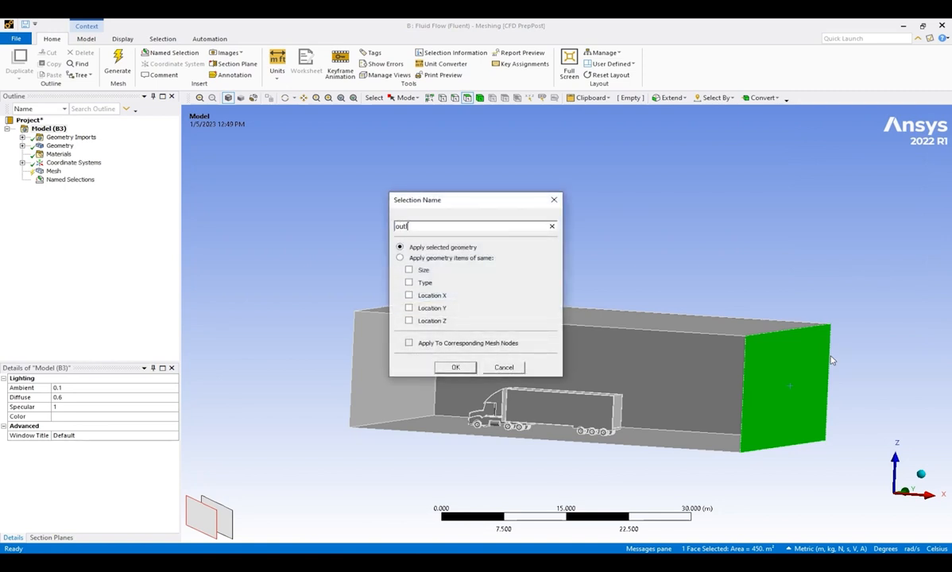
pyautogui.click(456, 366)
# - Create a named selection called bottom from the floor face beneath the truck
pyautogui.moveTo(414, 443); pyautogui.dragTo(433, 442, button='middle')
pyautogui.click(431, 434)
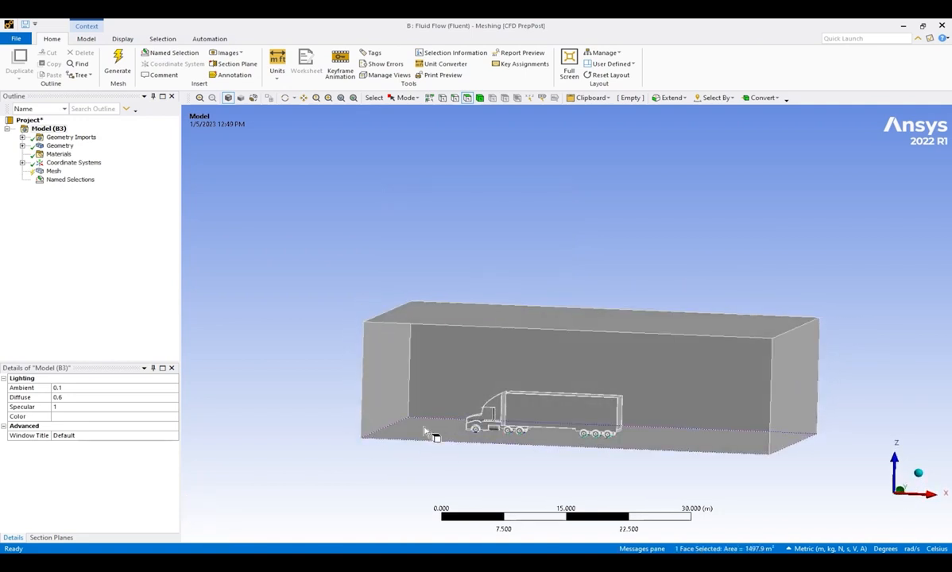
pyautogui.rightClick(432, 434)
pyautogui.click(495, 394)
pyautogui.write('bottom')
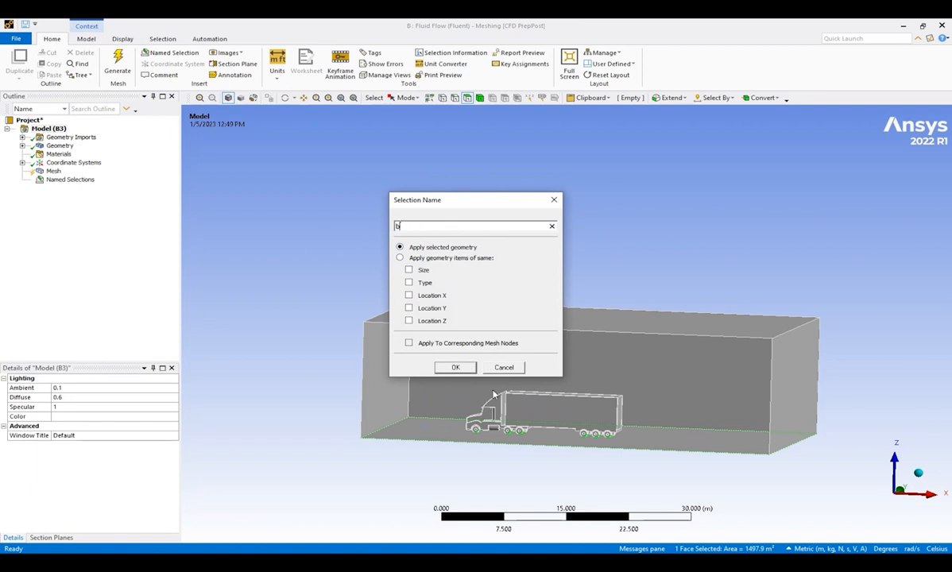
pyautogui.click(456, 368)
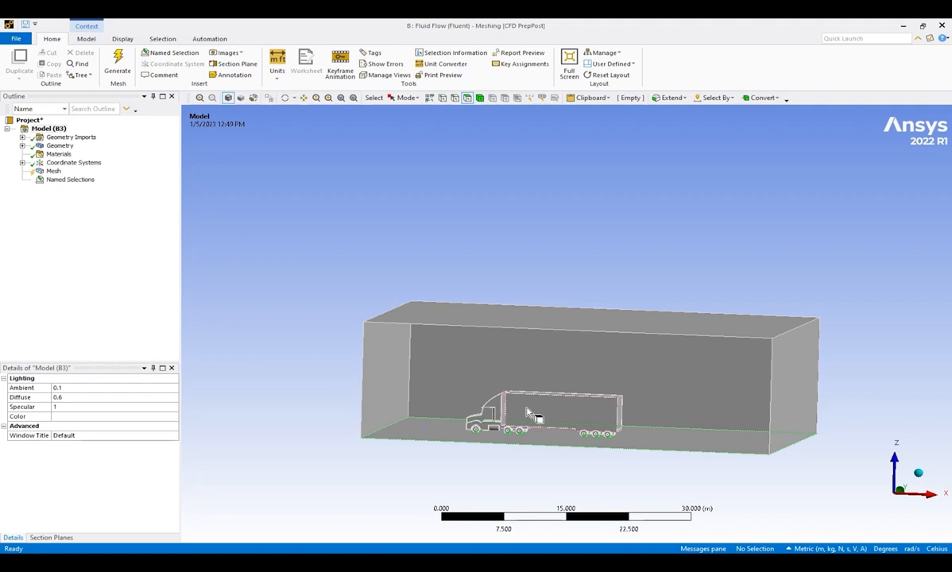
# - Hide the box's top, floor, far side and both end faces, leaving only the truck surfaces displayed
pyautogui.moveTo(411, 356); pyautogui.dragTo(461, 379, button='middle')
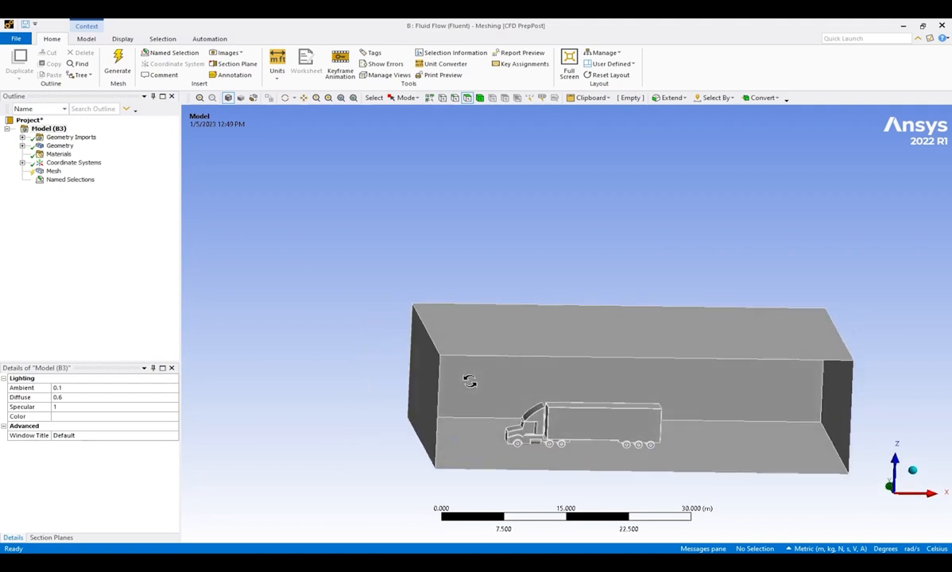
pyautogui.click(482, 334)
pyautogui.keyDown('ctrl'); pyautogui.click(415, 362); pyautogui.keyUp('ctrl')
pyautogui.keyDown('ctrl'); pyautogui.click(442, 413); pyautogui.keyUp('ctrl')
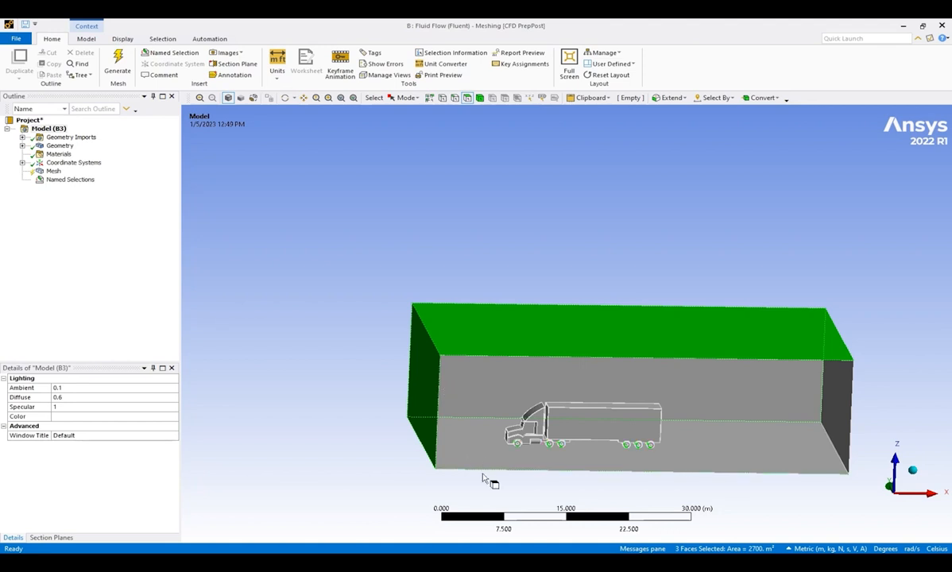
pyautogui.keyDown('ctrl'); pyautogui.click(845, 424); pyautogui.keyUp('ctrl')
pyautogui.rightClick(775, 386)
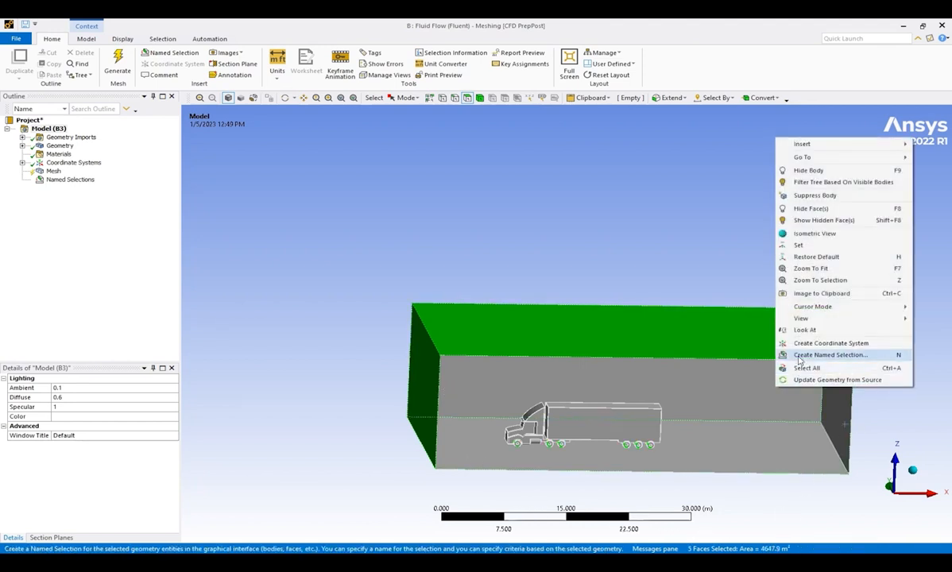
pyautogui.click(815, 209)
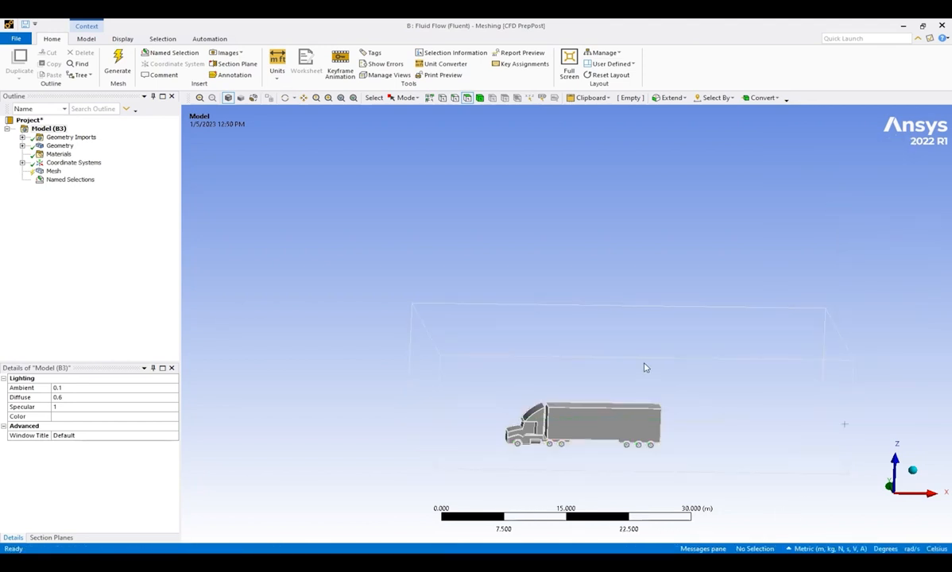
# - Select all the visible truck faces together and create a named selection called truck from them
pyautogui.moveTo(645, 368); pyautogui.dragTo(739, 383, button='middle')
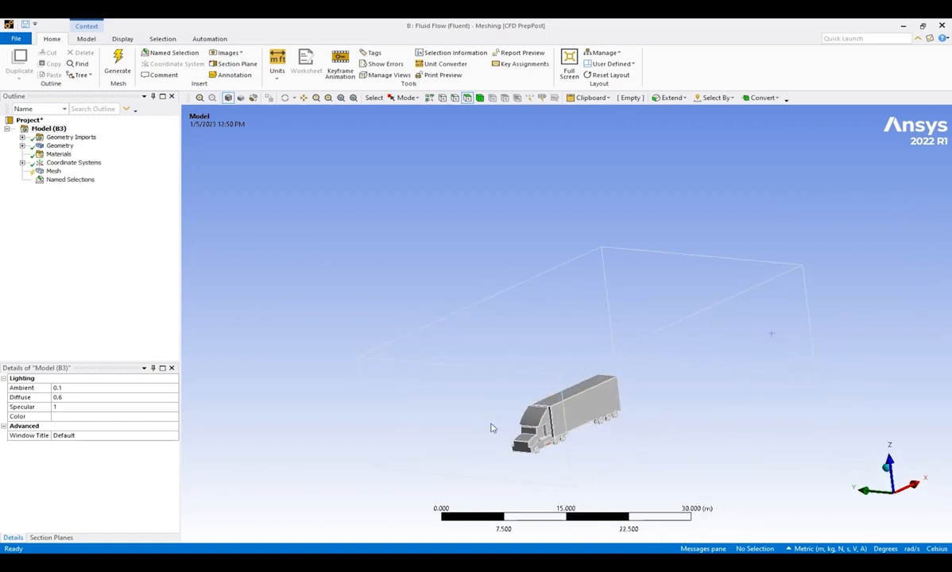
pyautogui.moveTo(535, 408); pyautogui.dragTo(627, 348, button='middle')
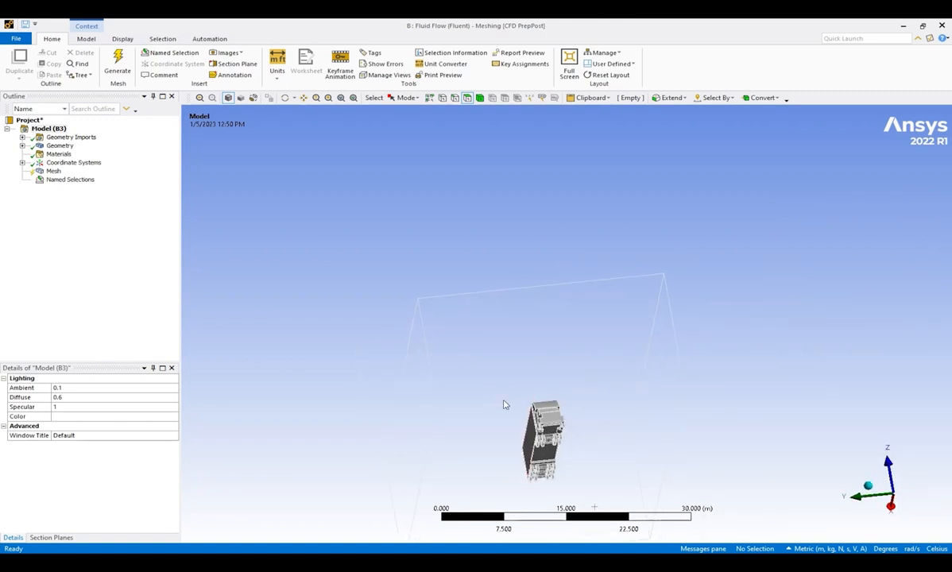
pyautogui.moveTo(508, 410); pyautogui.dragTo(515, 451, button='middle')
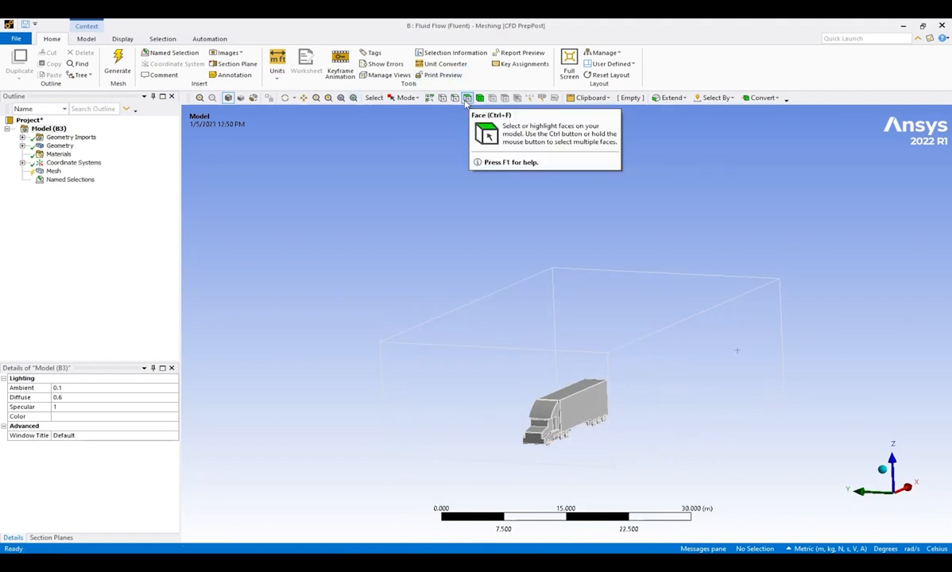
pyautogui.click(467, 99)
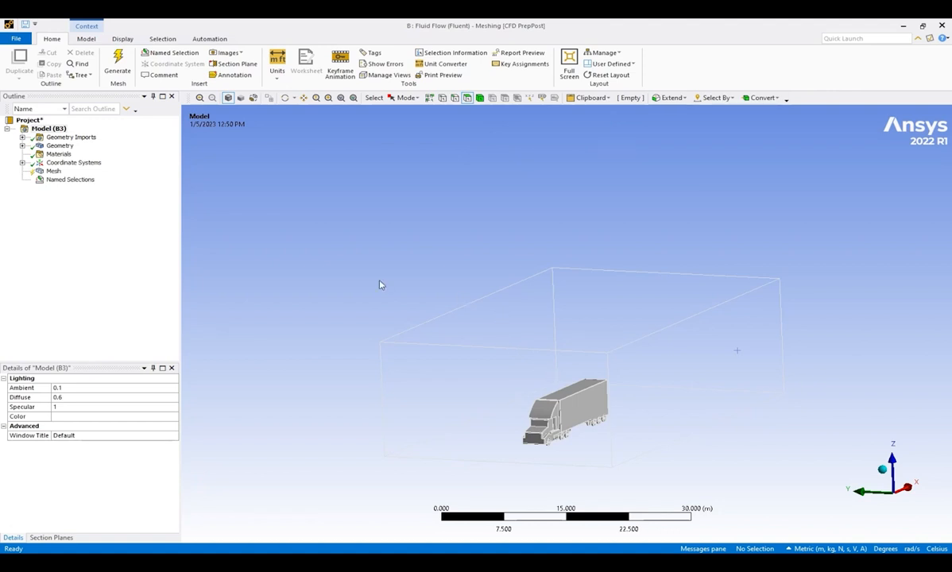
pyautogui.rightClick(353, 265)
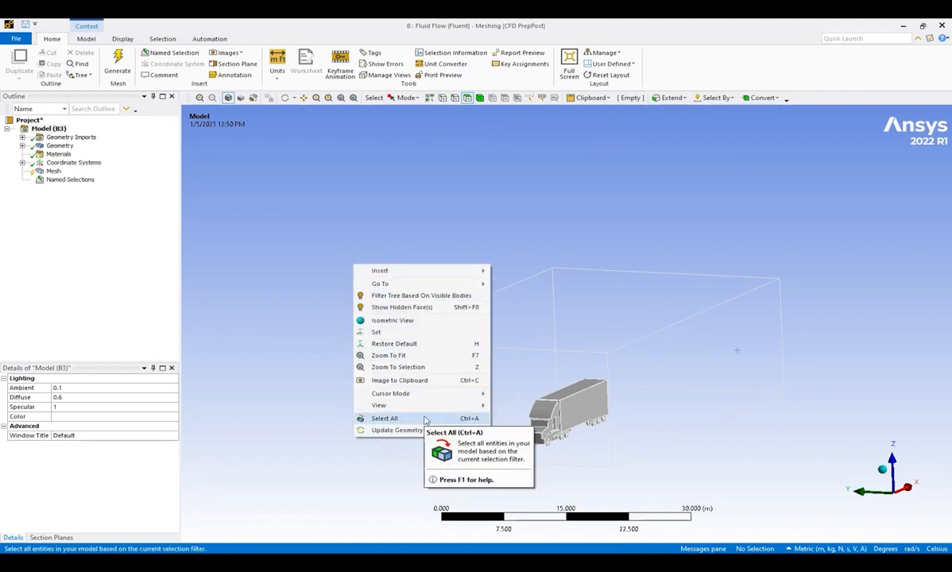
pyautogui.click(425, 421)
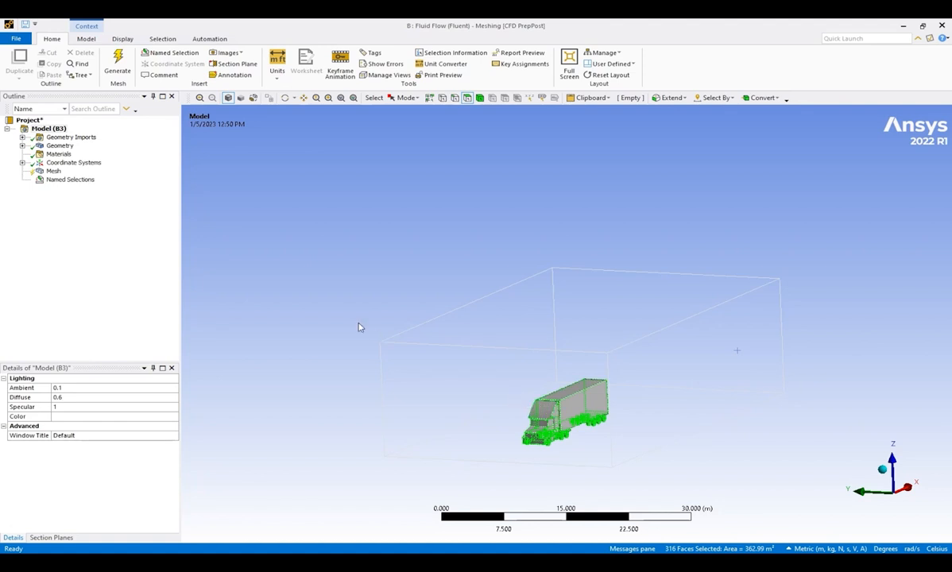
pyautogui.rightClick(573, 413)
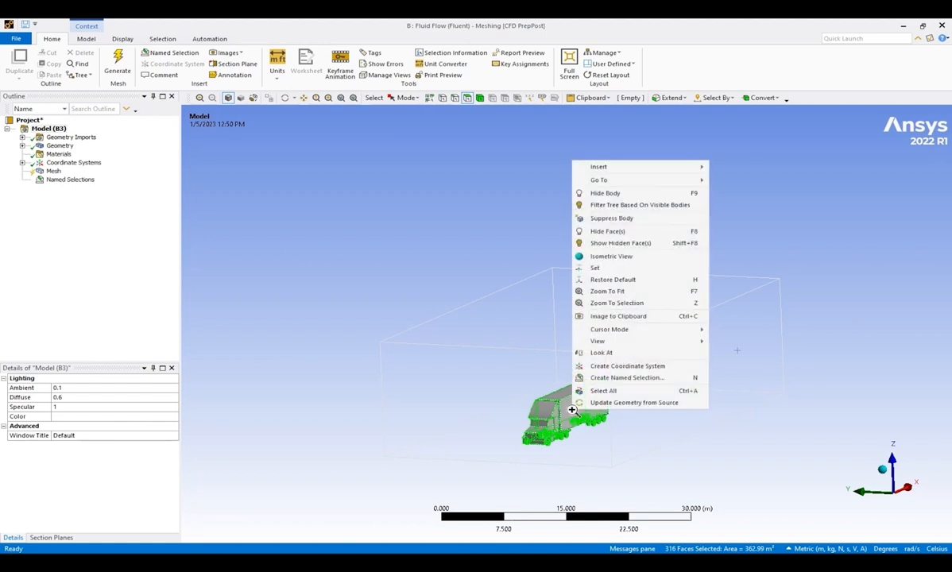
pyautogui.click(597, 380)
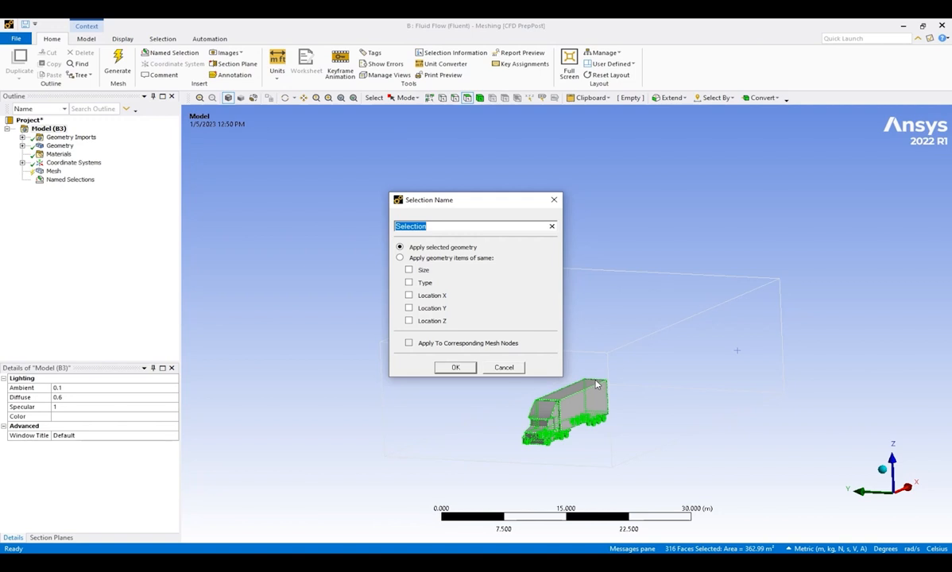
pyautogui.write('truck')
pyautogui.click(455, 367)
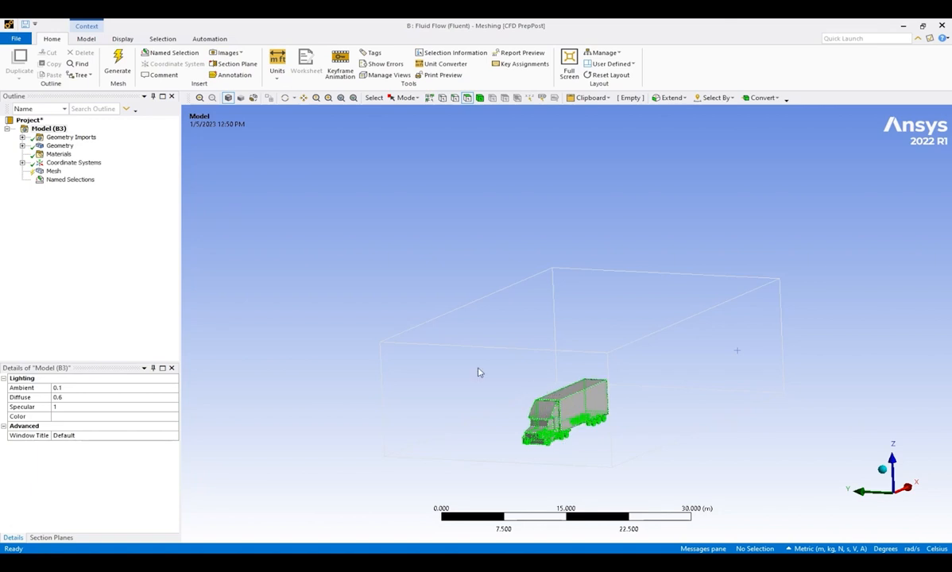
# - Restore the visibility of all hidden faces of the box around the truck
pyautogui.moveTo(475, 343); pyautogui.dragTo(477, 365, button='middle')
pyautogui.moveTo(574, 391); pyautogui.dragTo(514, 371, button='middle')
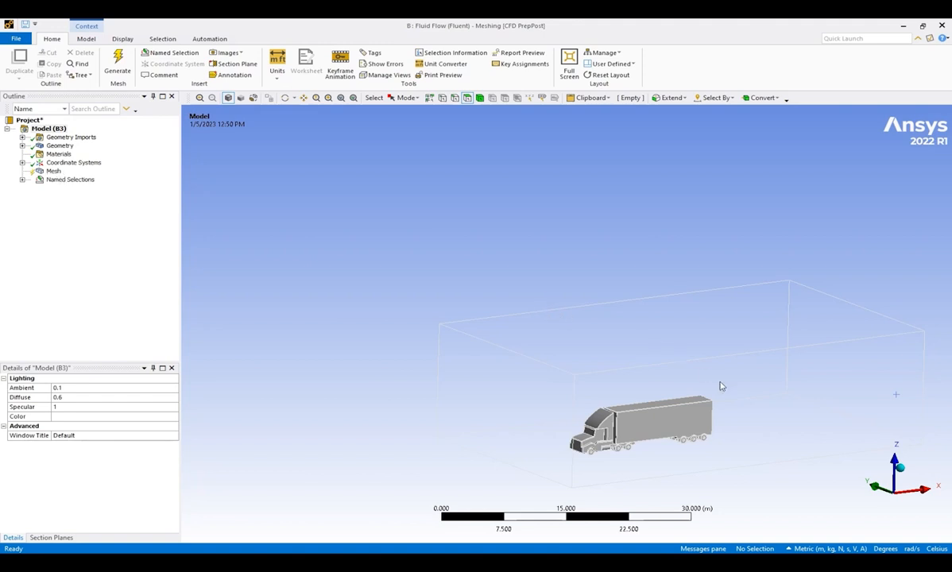
pyautogui.moveTo(721, 386); pyautogui.dragTo(764, 372, button='middle')
pyautogui.moveTo(498, 338); pyautogui.dragTo(501, 364, button='middle')
pyautogui.scroll(-3, 542, 370)
pyautogui.scroll(2, 694, 347)
pyautogui.scroll(1, 465, 261)
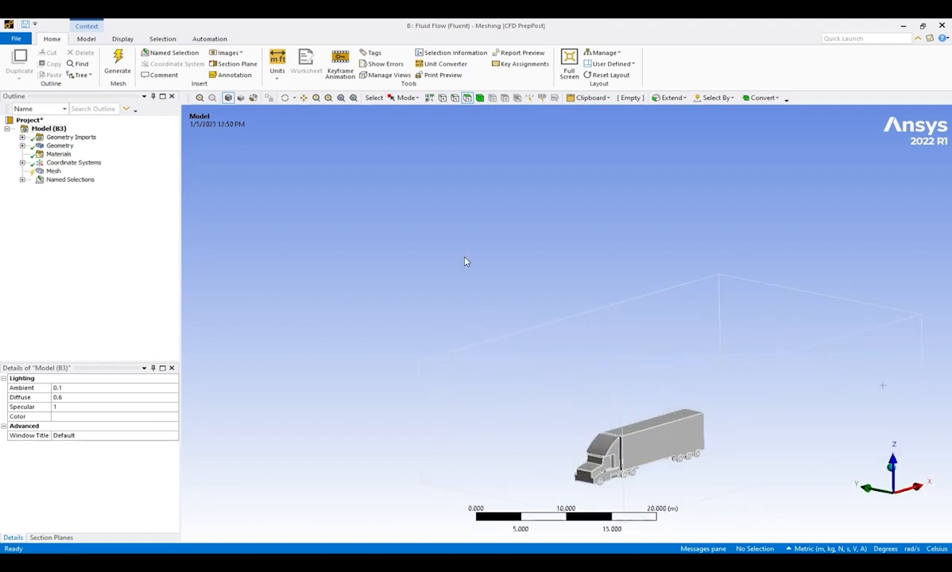
pyautogui.scroll(-3, 523, 321)
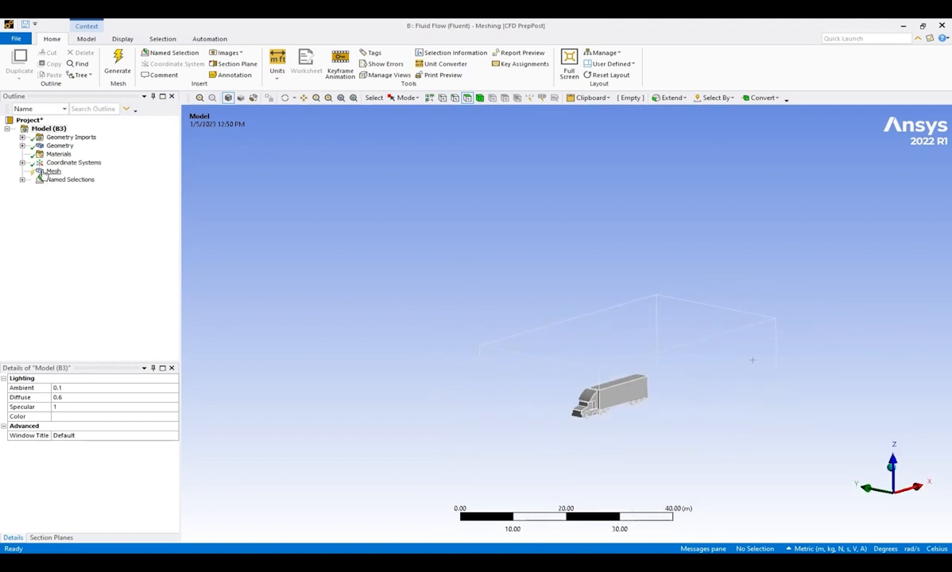
pyautogui.rightClick(409, 255)
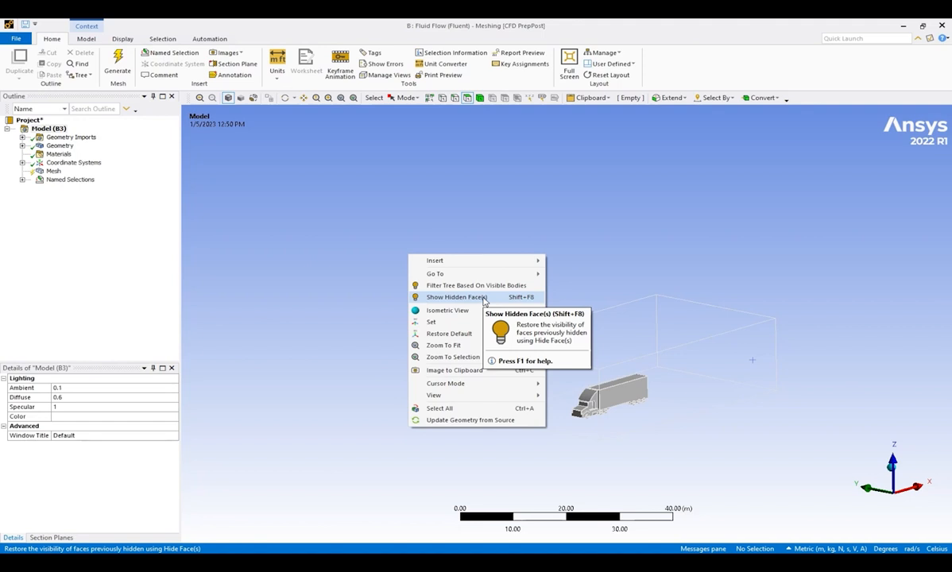
pyautogui.click(457, 297)
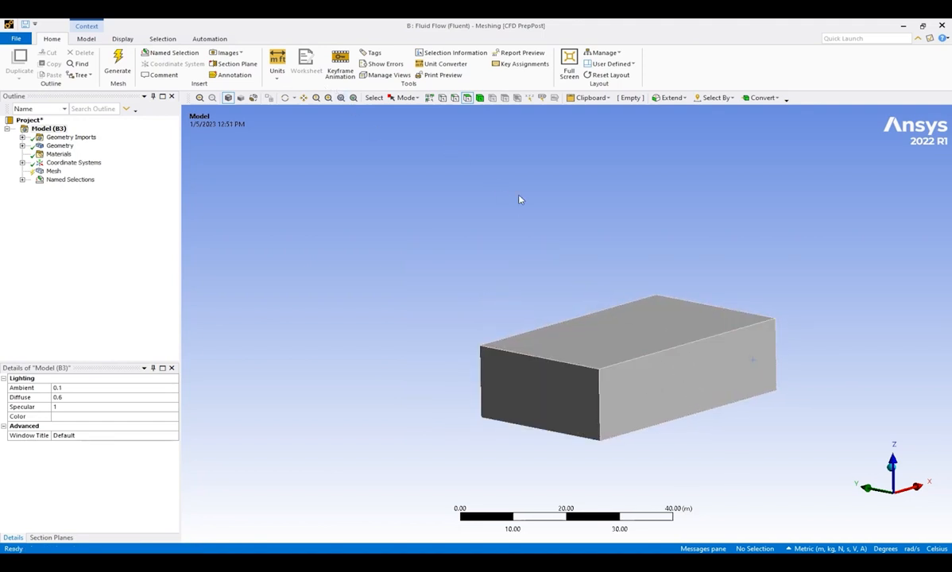
pyautogui.click(285, 97)
pyautogui.moveTo(485, 247); pyautogui.dragTo(570, 302)
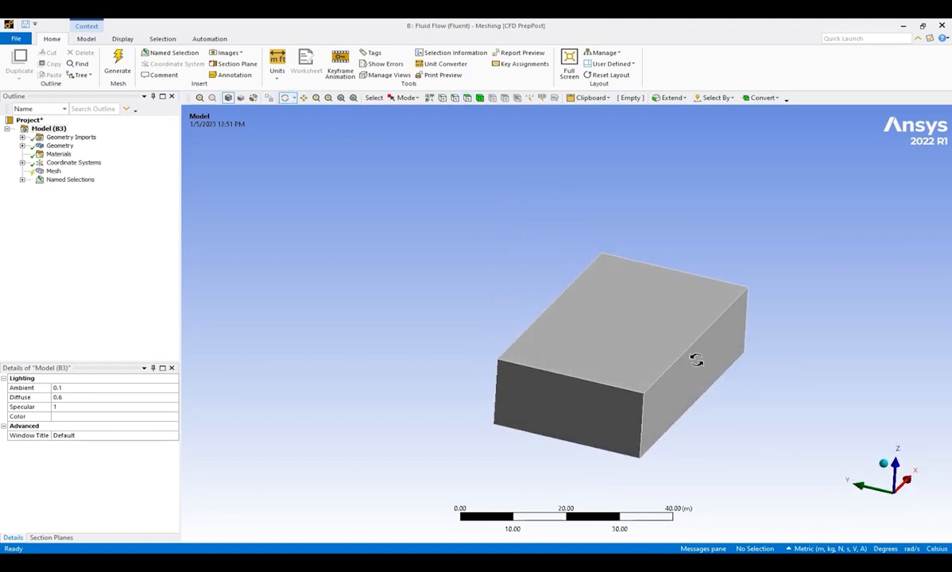
pyautogui.moveTo(660, 348); pyautogui.dragTo(698, 341)
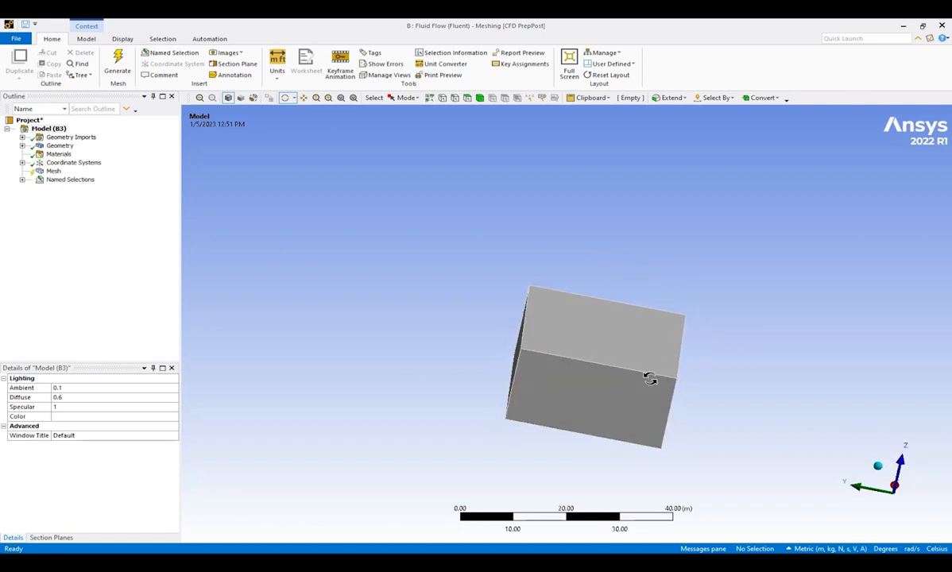
pyautogui.moveTo(650, 378); pyautogui.dragTo(600, 362)
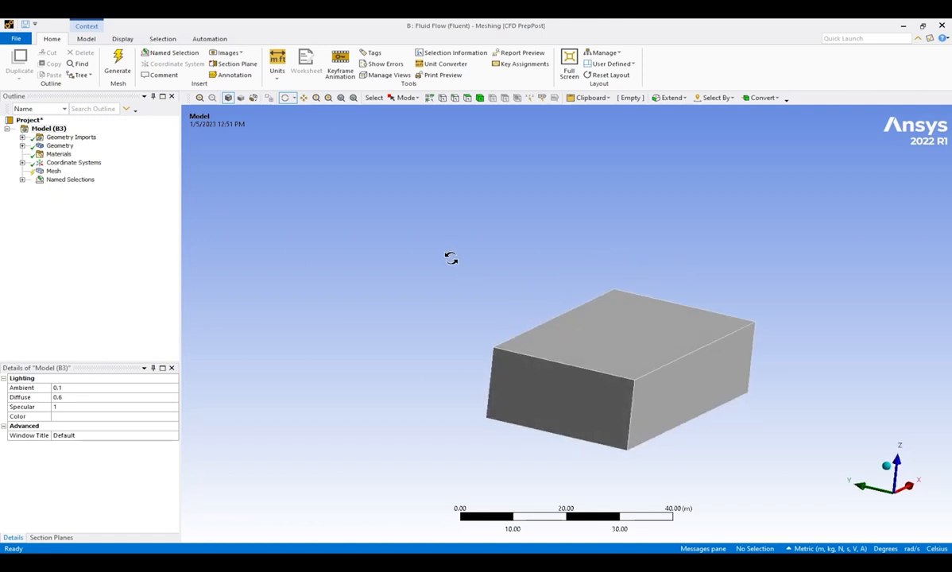
pyautogui.click(468, 97)
pyautogui.click(701, 393)
pyautogui.keyDown('ctrl'); pyautogui.click(634, 342); pyautogui.keyUp('ctrl')
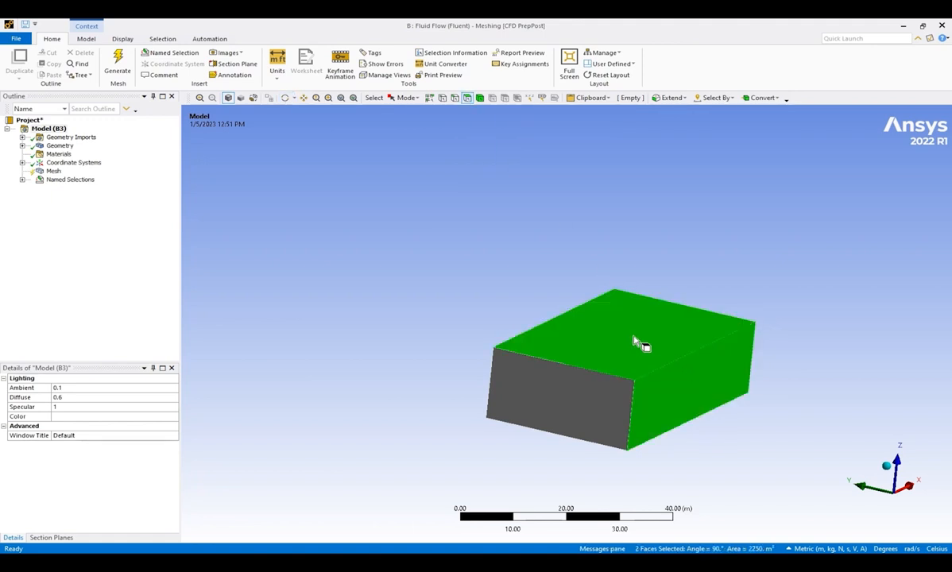
pyautogui.click(500, 293)
# - Create a named selection called symmetry from the box's top face and both long side faces
pyautogui.click(284, 97)
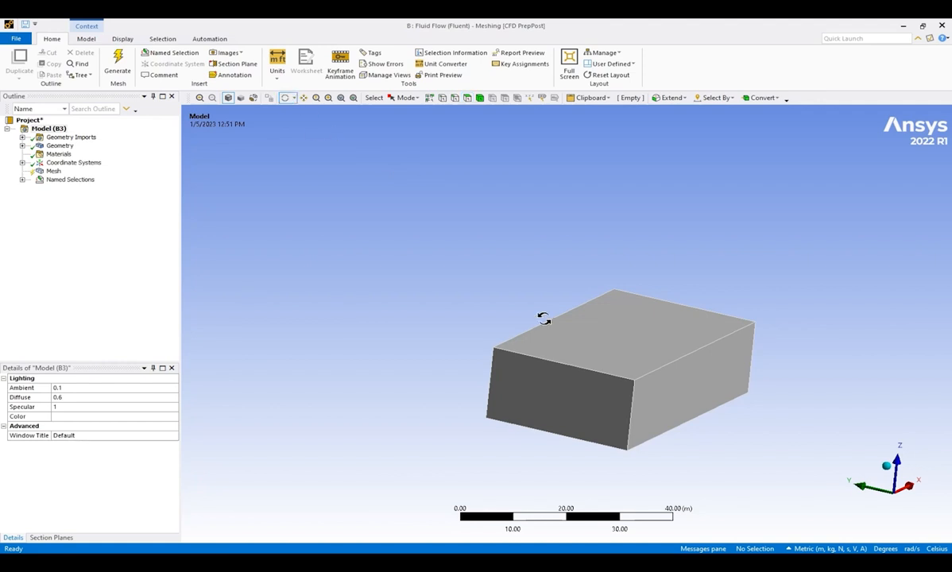
pyautogui.moveTo(542, 314); pyautogui.dragTo(619, 351)
pyautogui.click(467, 97)
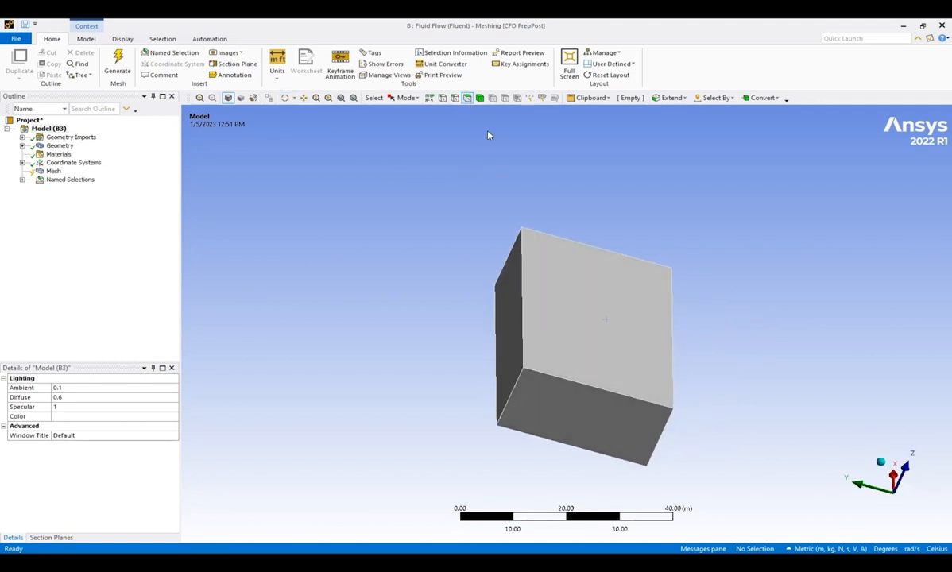
pyautogui.click(508, 306)
pyautogui.keyDown('ctrl'); pyautogui.click(572, 315); pyautogui.keyUp('ctrl')
pyautogui.click(285, 97)
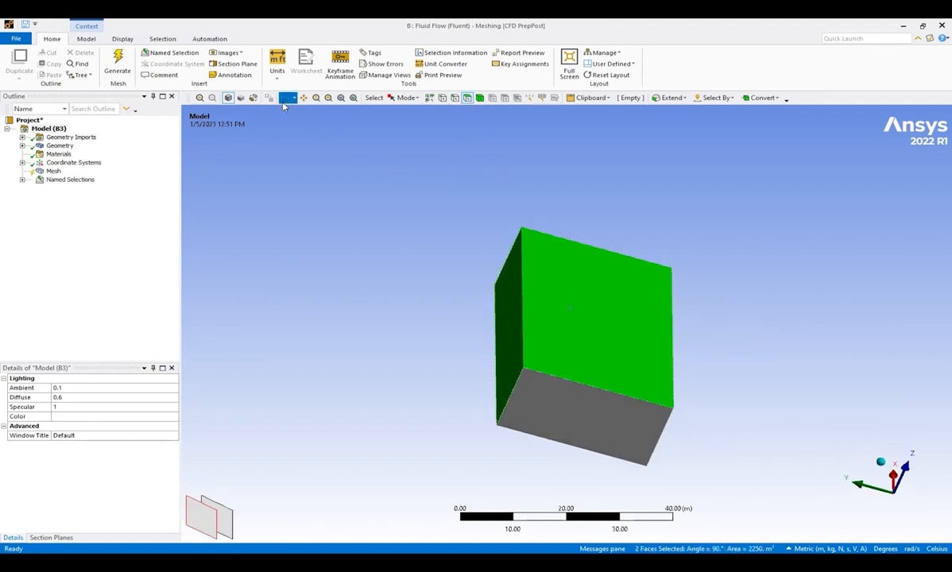
pyautogui.moveTo(604, 353); pyautogui.dragTo(478, 288)
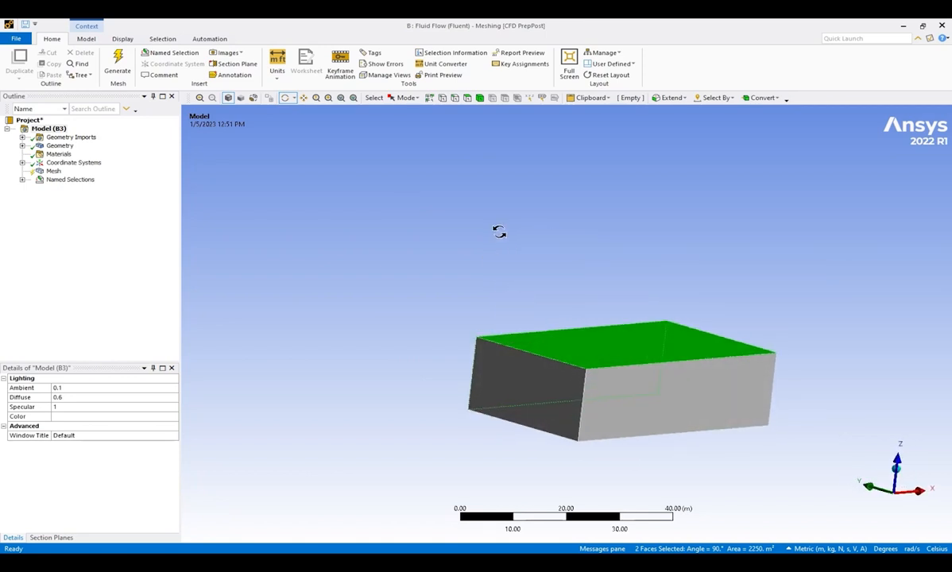
pyautogui.click(433, 99)
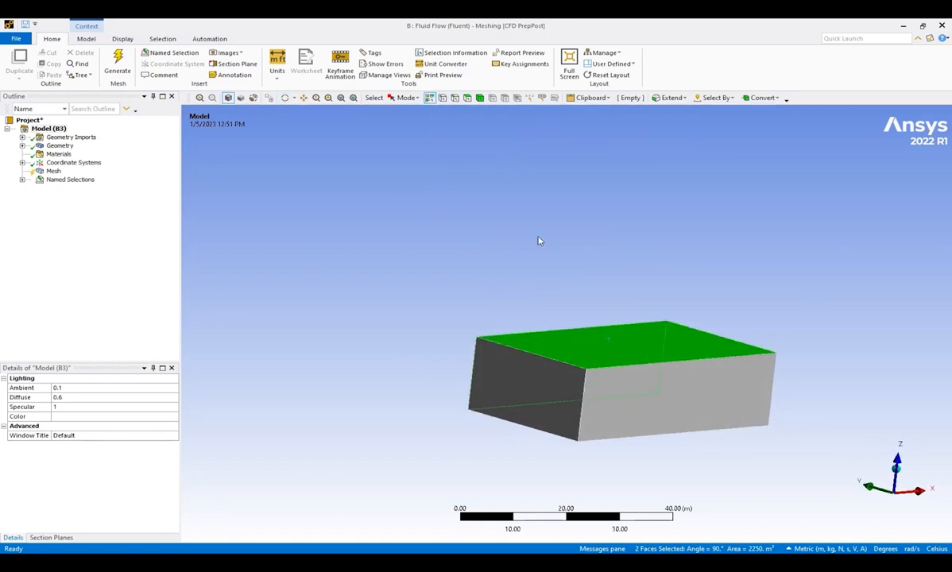
pyautogui.keyDown('ctrl'); pyautogui.click(664, 399); pyautogui.keyUp('ctrl')
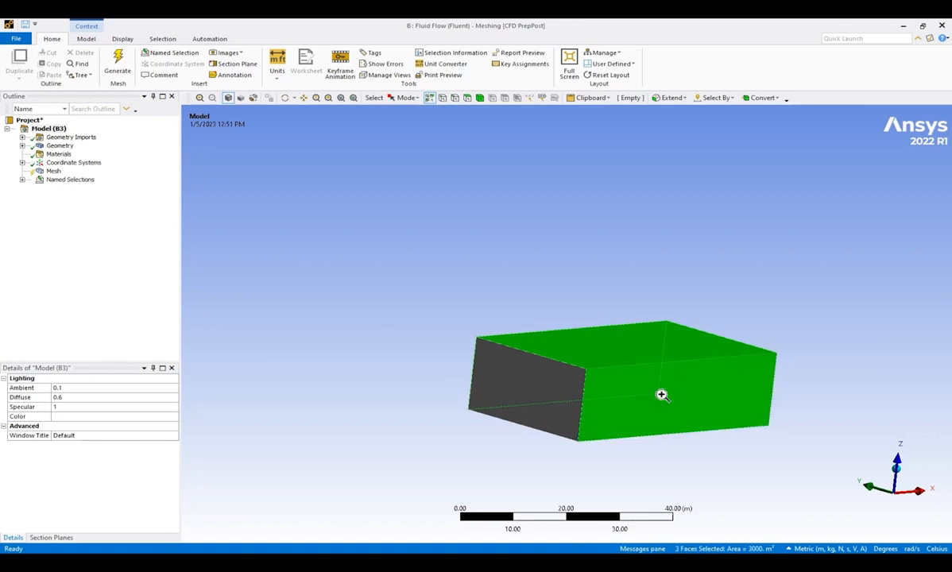
pyautogui.rightClick(661, 395)
pyautogui.click(688, 366)
pyautogui.write('symmetry')
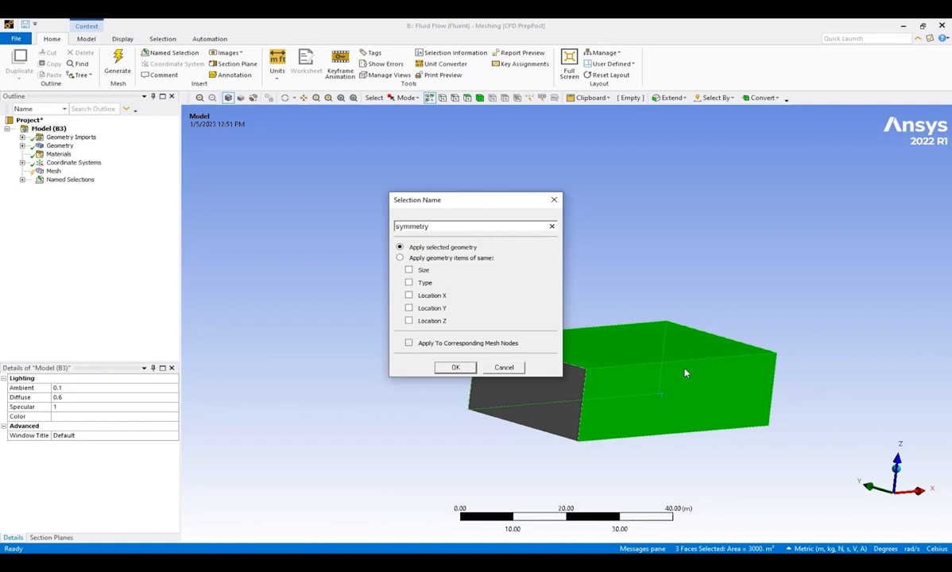
pyautogui.click(455, 367)
pyautogui.click(377, 222)
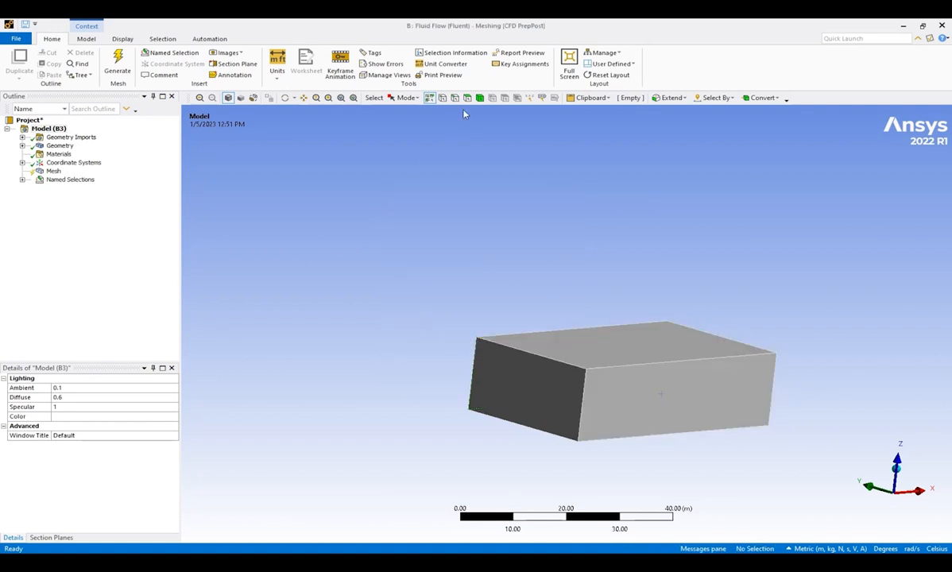
# - Create a named selection called flow from the whole fluid body
pyautogui.click(479, 97)
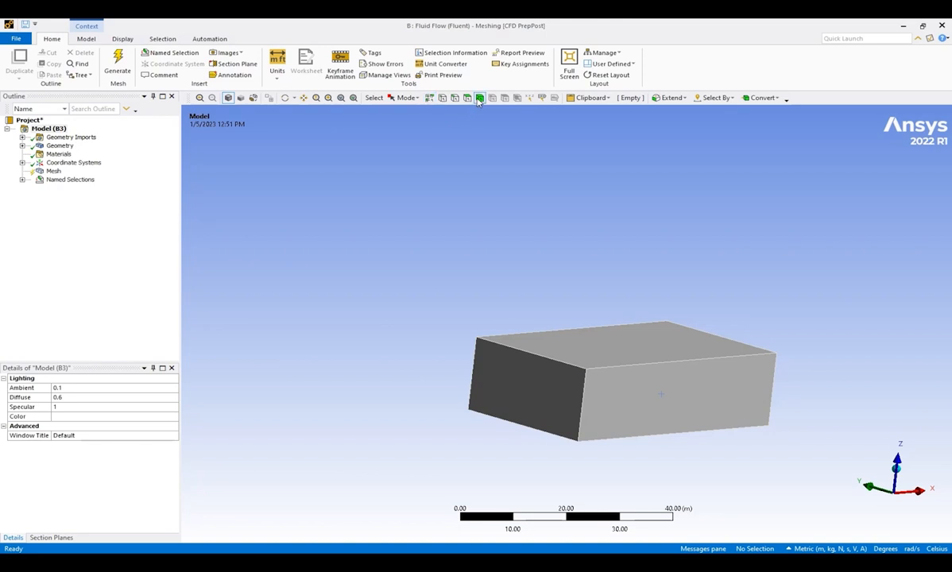
pyautogui.click(570, 376)
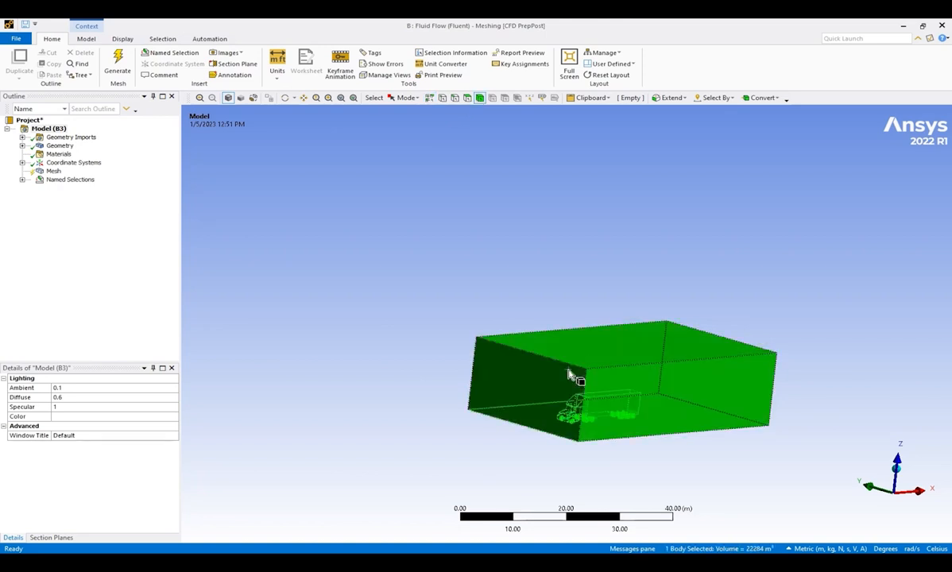
pyautogui.rightClick(571, 375)
pyautogui.click(602, 340)
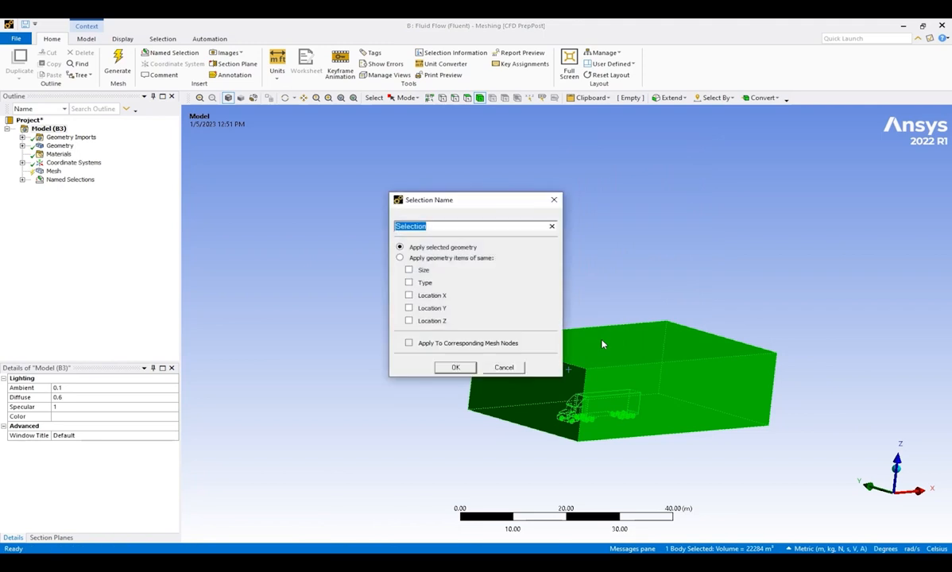
pyautogui.press('BackSpace')
pyautogui.click(455, 368)
pyautogui.click(376, 355)
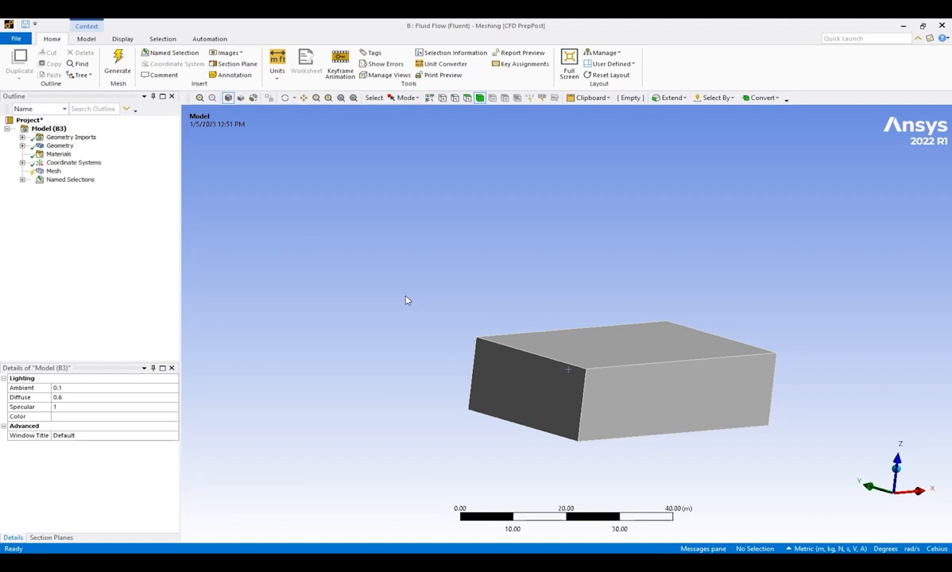
# - Review the inlet, outlet, bottom, truck, symmetry and flow named selections one by one, checking which geometry each covers
pyautogui.click(22, 180)
pyautogui.click(86, 181)
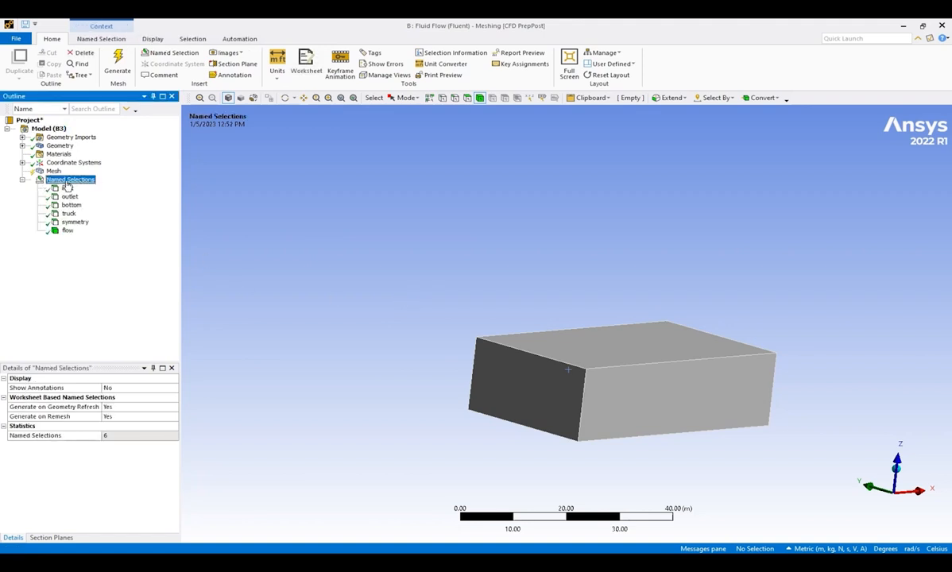
pyautogui.click(68, 188)
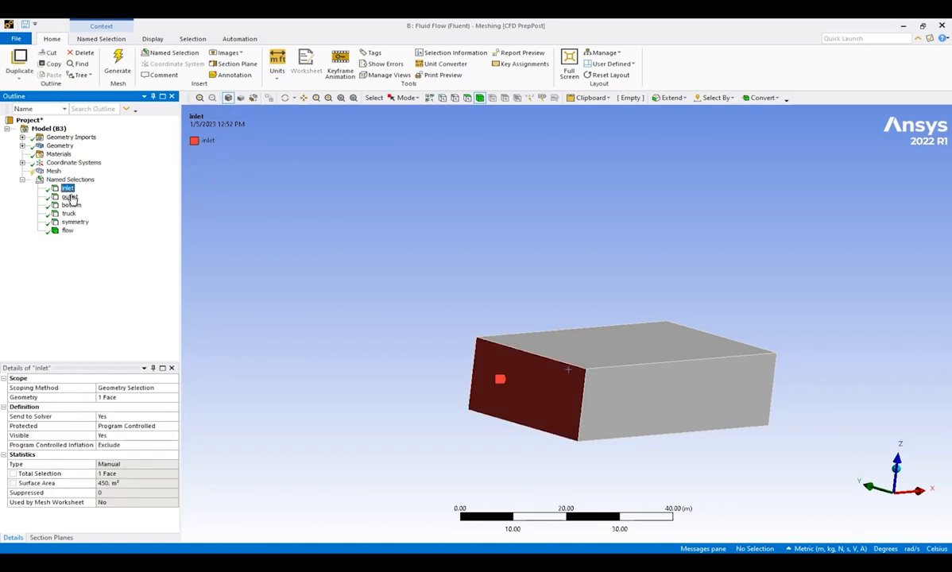
pyautogui.click(70, 197)
pyautogui.moveTo(572, 298); pyautogui.dragTo(181, 295, button='middle')
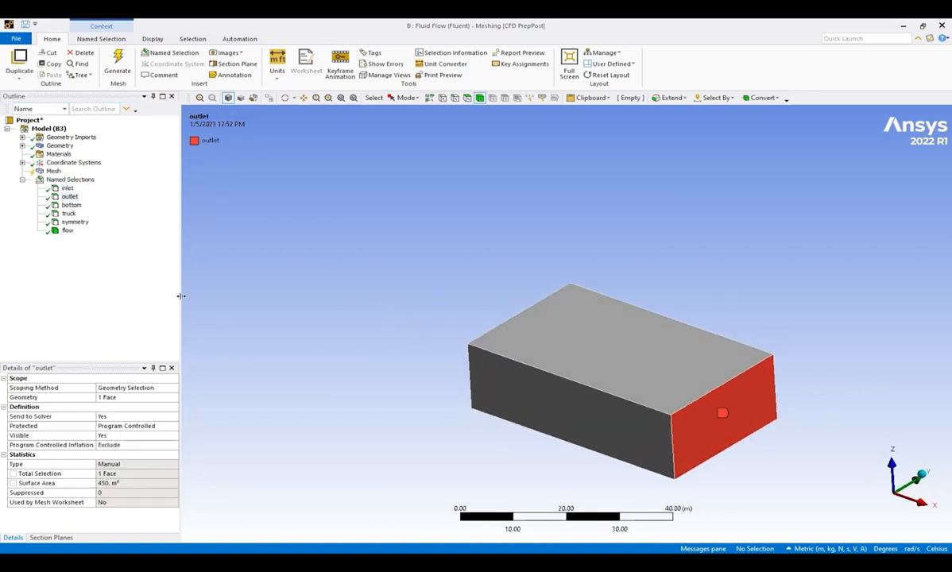
pyautogui.click(72, 205)
pyautogui.moveTo(556, 342); pyautogui.dragTo(84, 250, button='middle')
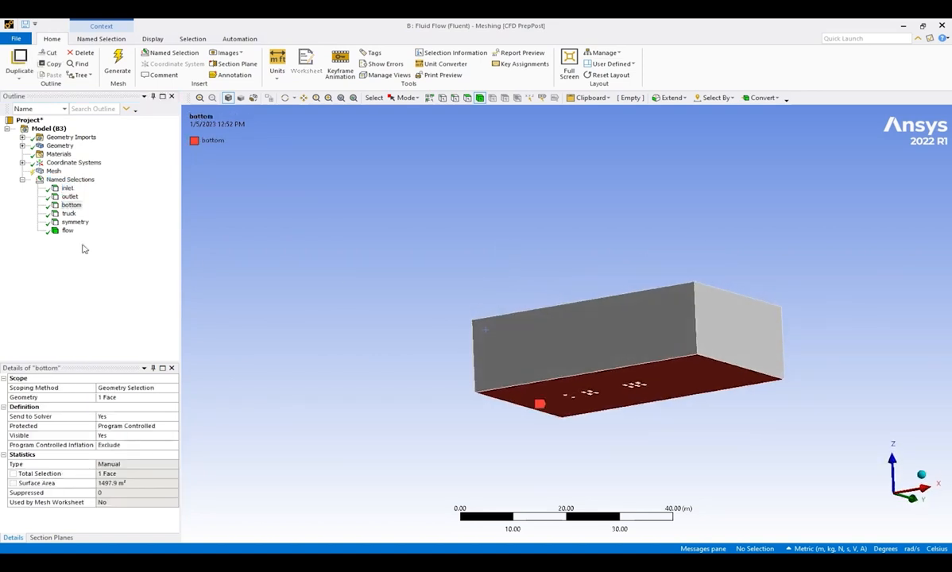
pyautogui.click(68, 214)
pyautogui.moveTo(446, 278); pyautogui.dragTo(549, 375, button='middle')
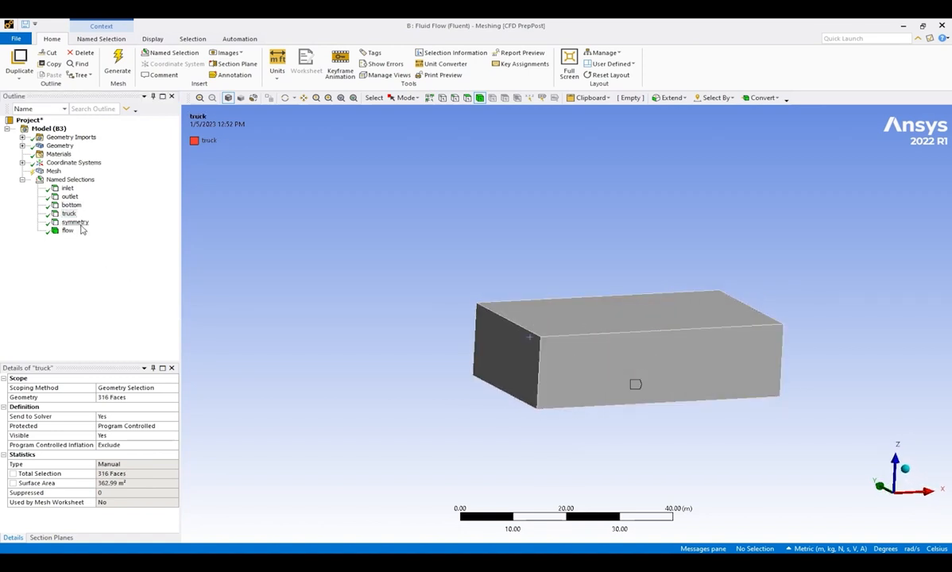
pyautogui.click(77, 223)
pyautogui.moveTo(412, 322); pyautogui.dragTo(62, 277, button='middle')
pyautogui.click(67, 231)
pyautogui.moveTo(345, 302); pyautogui.dragTo(449, 311, button='middle')
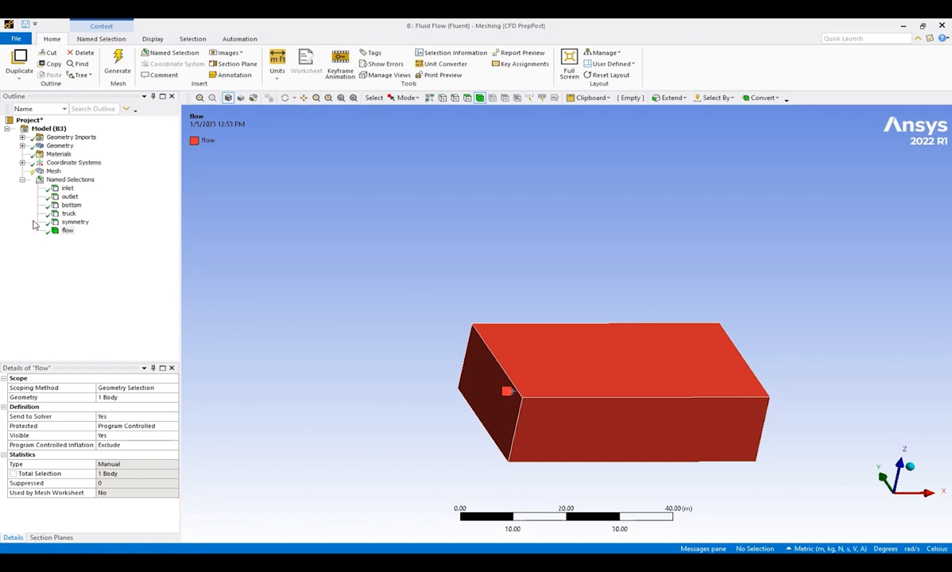
# - Add a mesh sizing control scoped to the whole fluid body with an element size of 1 m
pyautogui.rightClick(53, 171)
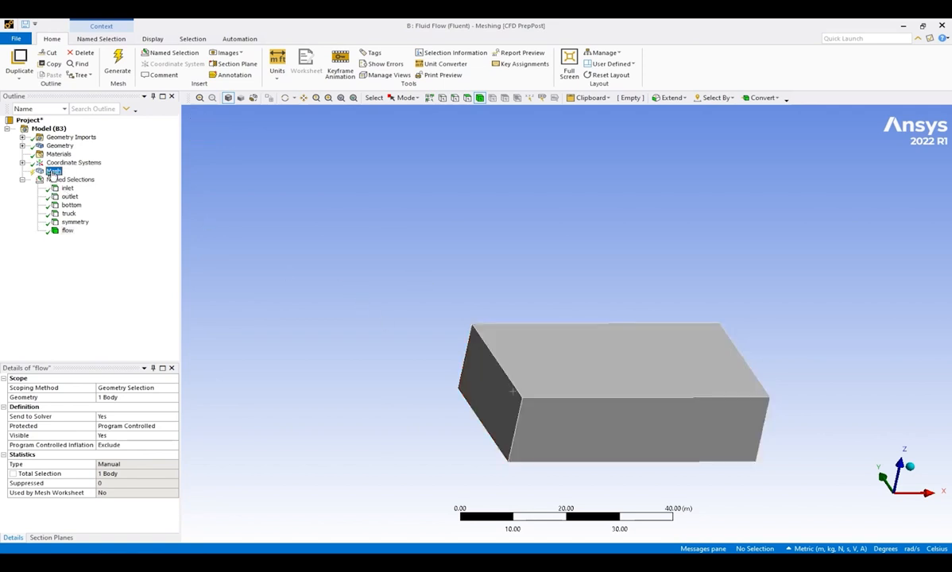
pyautogui.moveTo(77, 177)
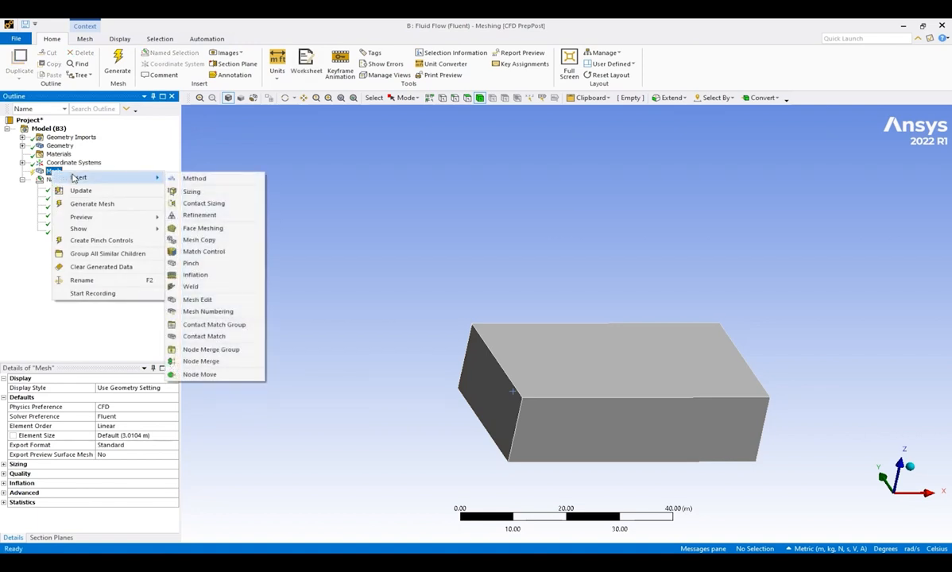
pyautogui.click(190, 192)
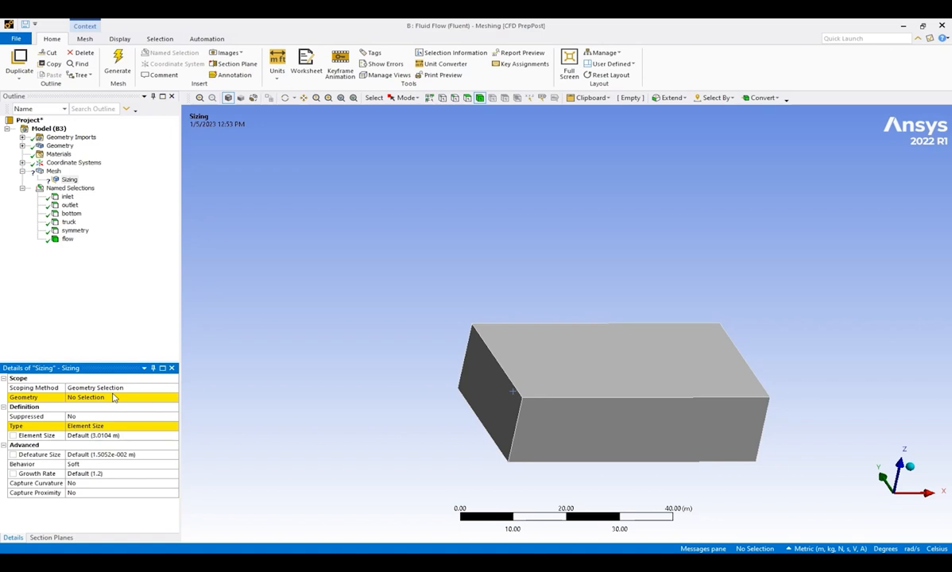
pyautogui.click(115, 397)
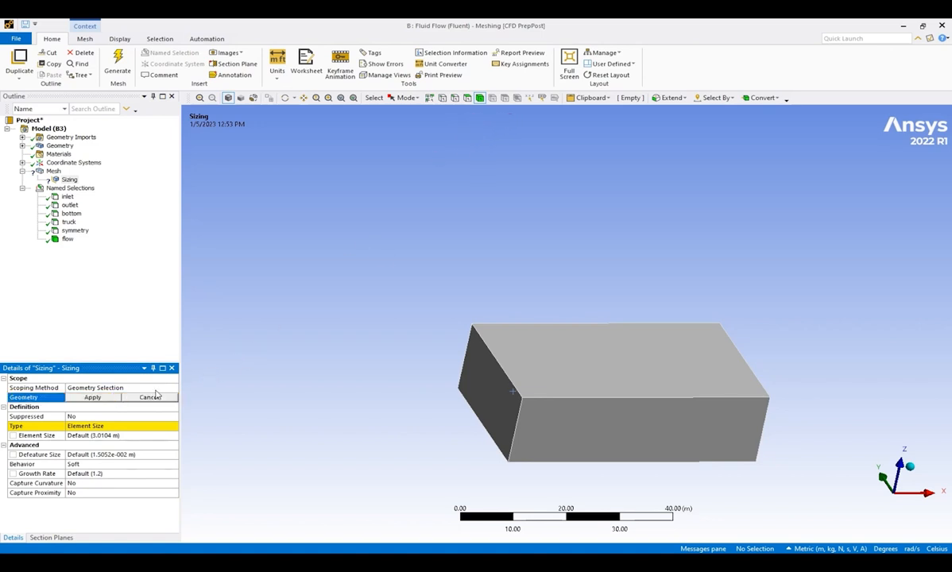
pyautogui.click(572, 400)
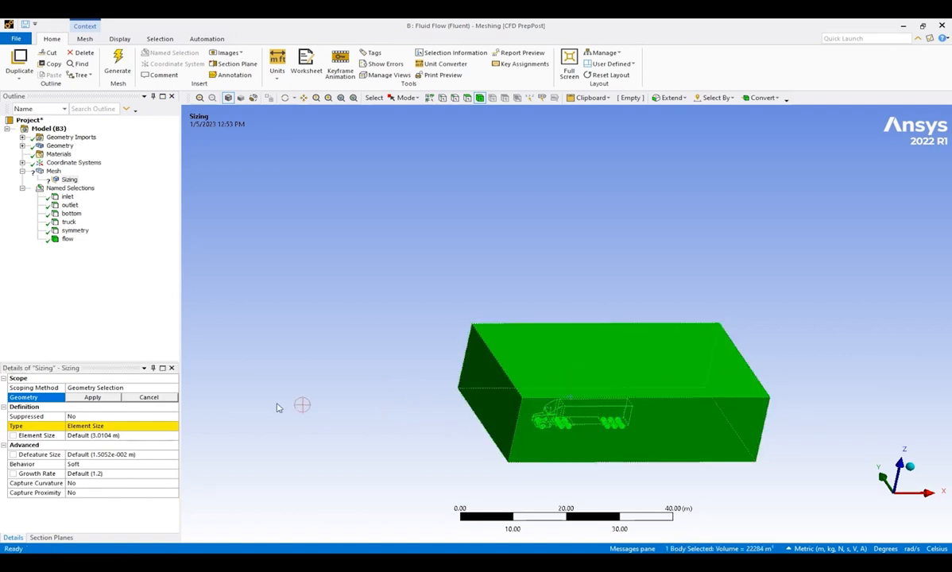
pyautogui.click(93, 398)
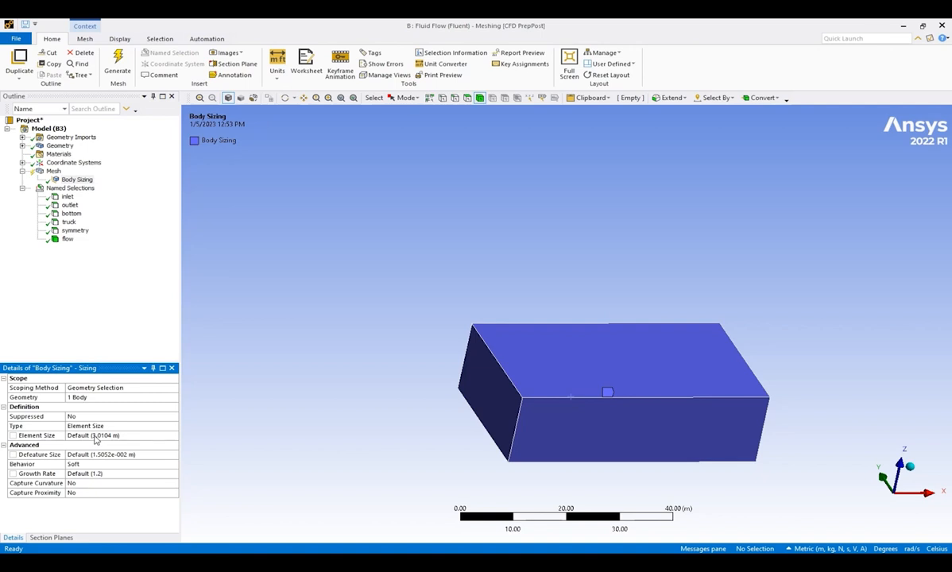
pyautogui.click(95, 436)
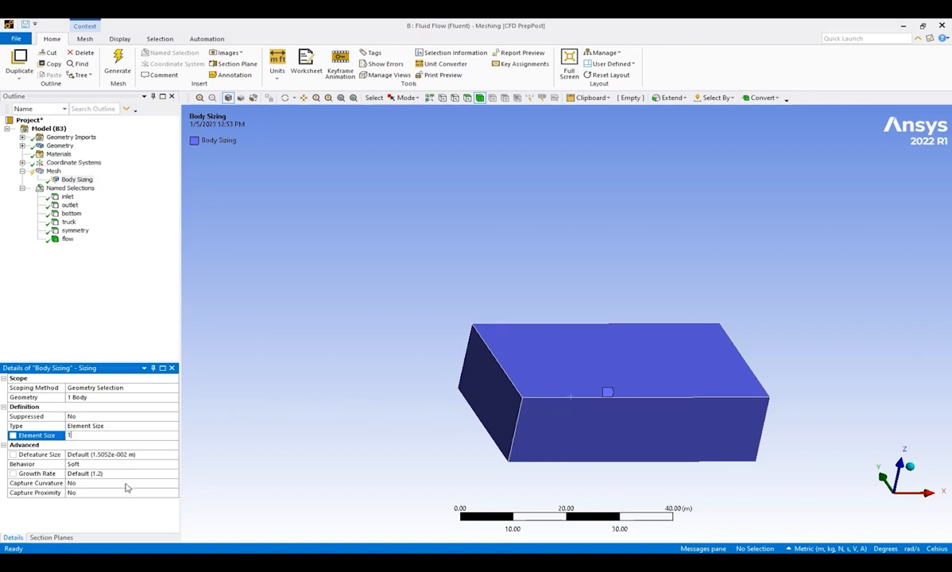
# - Turn on both Capture Curvature and Capture Proximity for the body sizing
pyautogui.moveTo(493, 404); pyautogui.dragTo(522, 416, button='middle')
pyautogui.moveTo(521, 412); pyautogui.dragTo(595, 479, button='right')
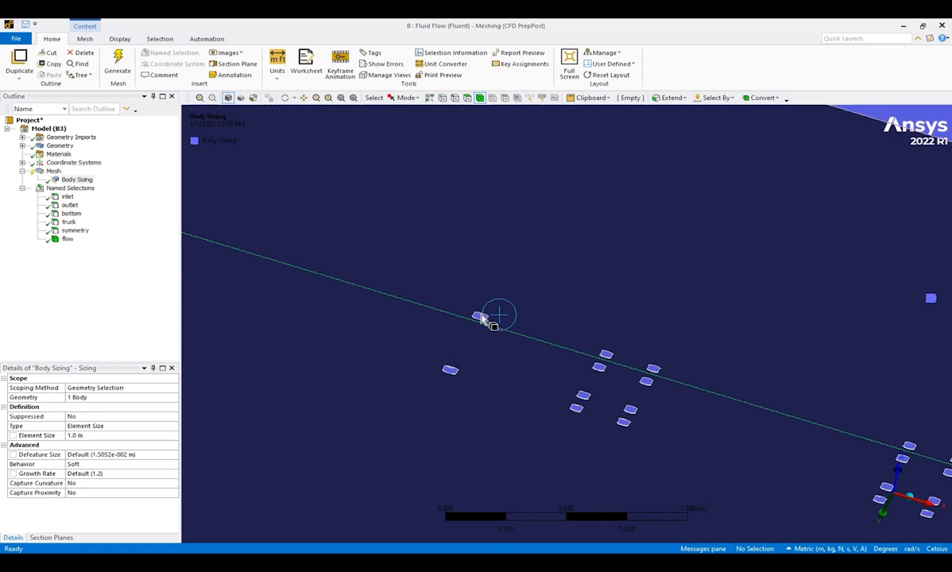
pyautogui.moveTo(485, 303); pyautogui.dragTo(475, 337, button='middle')
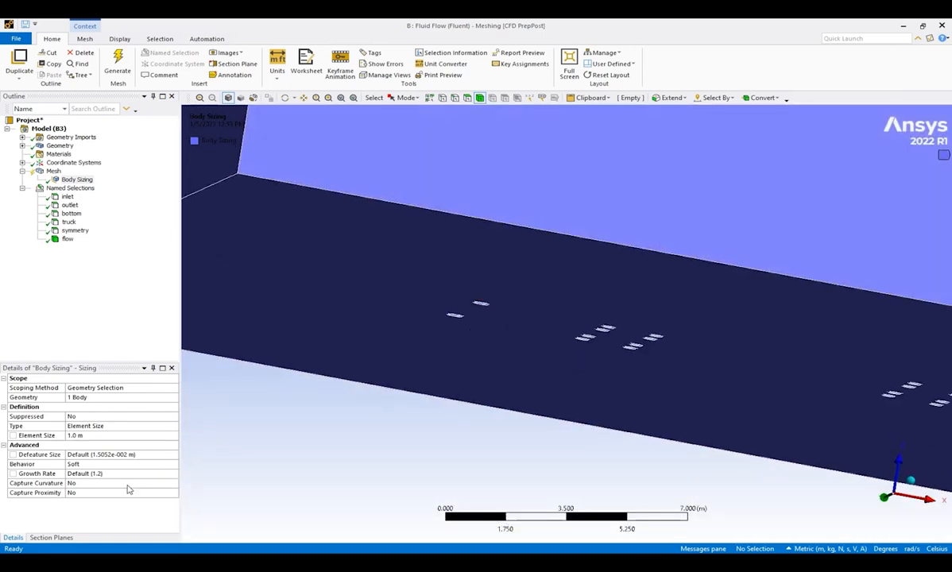
pyautogui.click(174, 484)
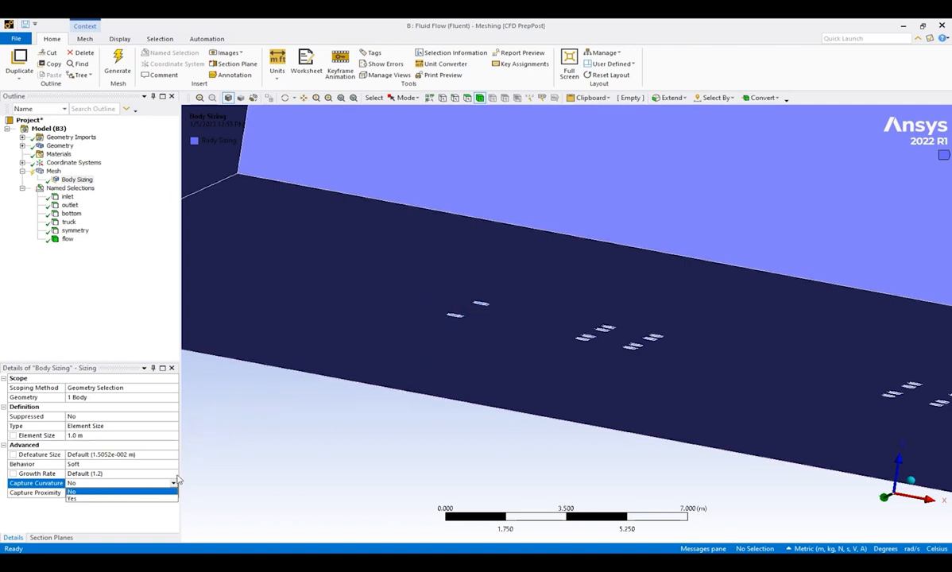
pyautogui.click(79, 499)
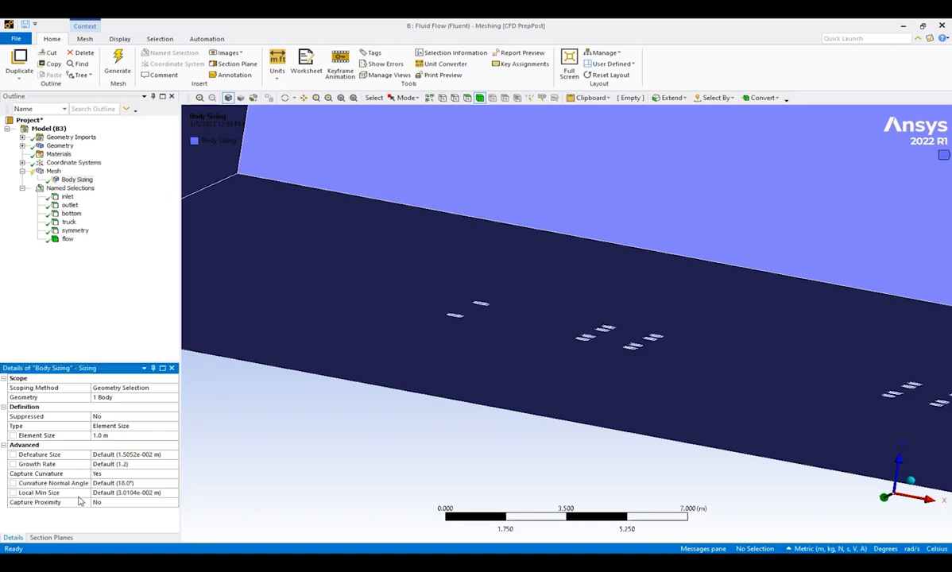
pyautogui.click(163, 502)
pyautogui.click(95, 512)
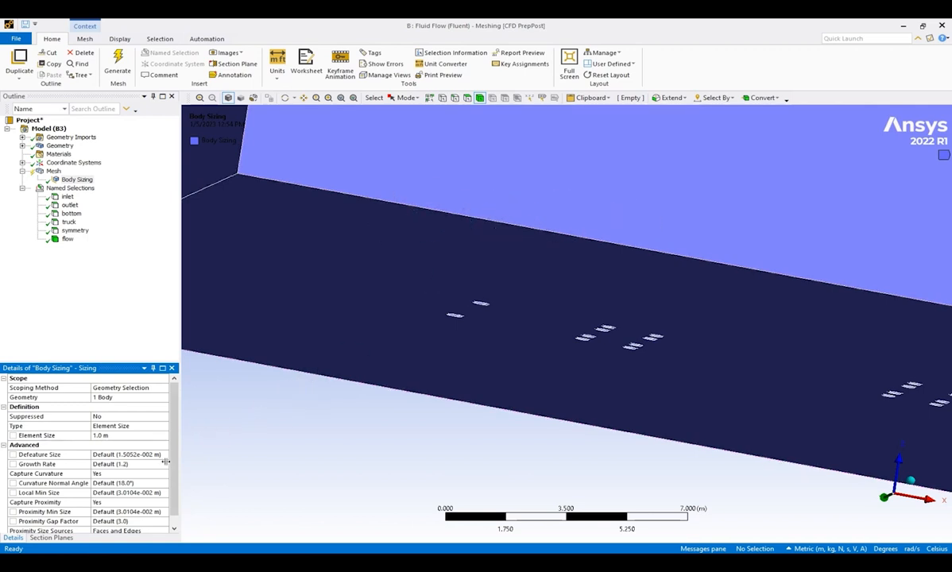
pyautogui.scroll(-1, 176, 481)
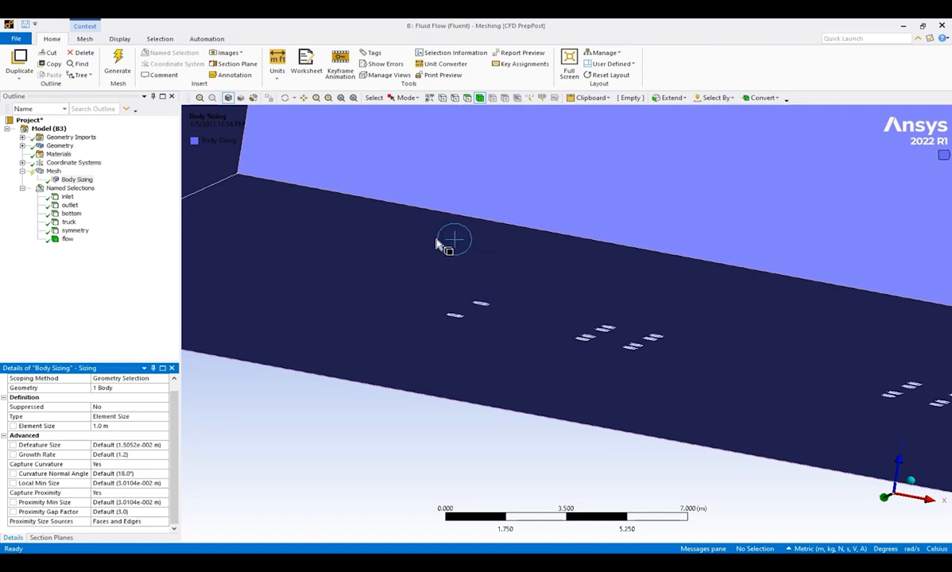
# - Generate the mesh for the whole fluid domain with the current body sizing
pyautogui.moveTo(435, 237); pyautogui.dragTo(430, 262, button='middle')
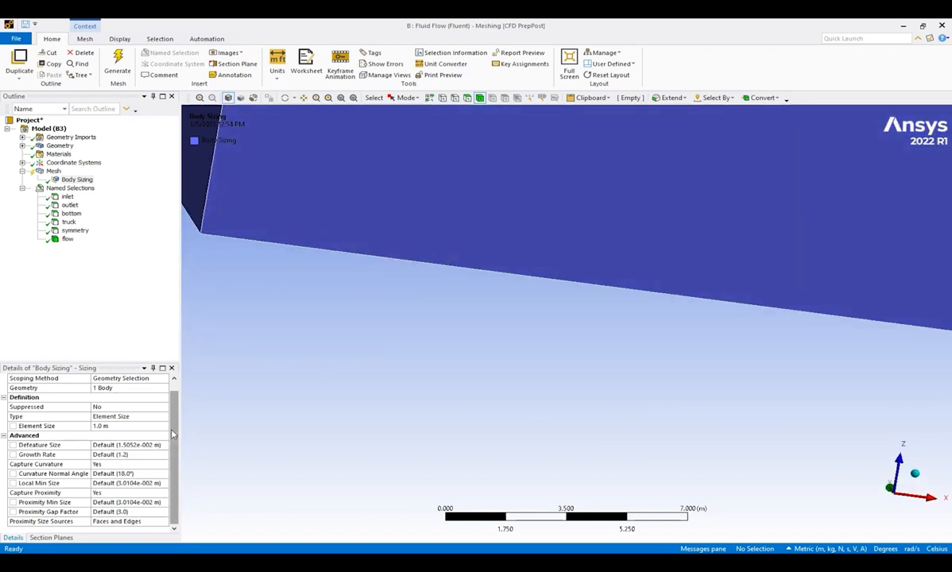
pyautogui.moveTo(173, 434); pyautogui.dragTo(172, 410)
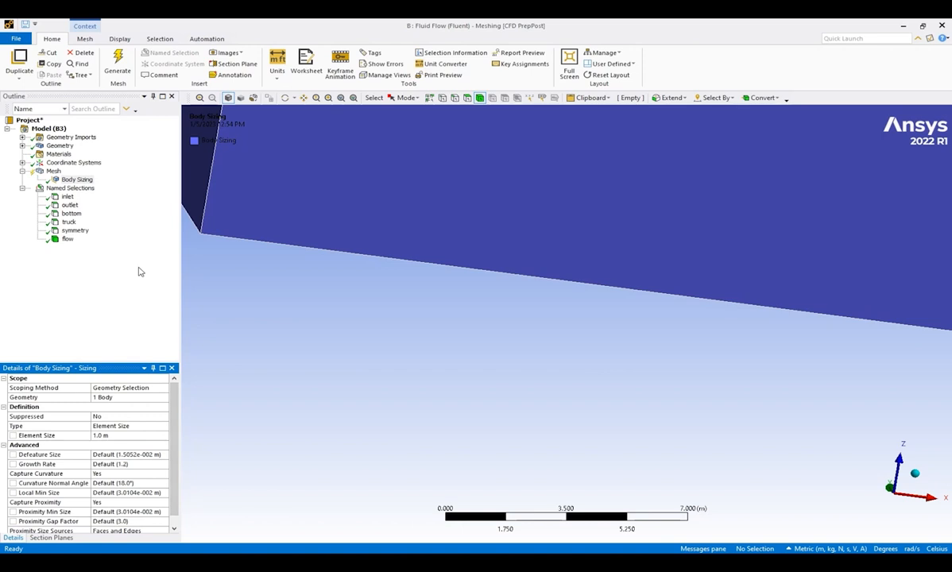
pyautogui.click(54, 171)
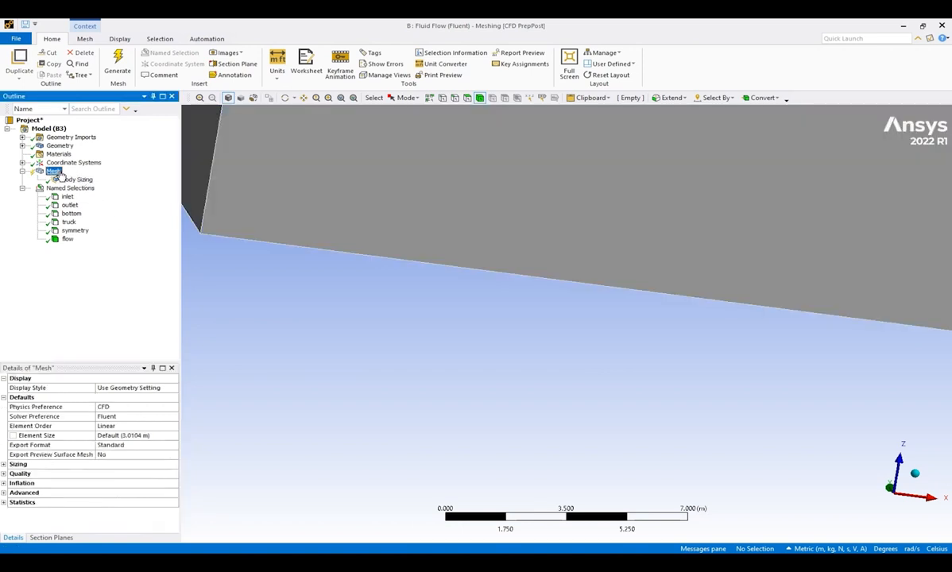
pyautogui.click(119, 62)
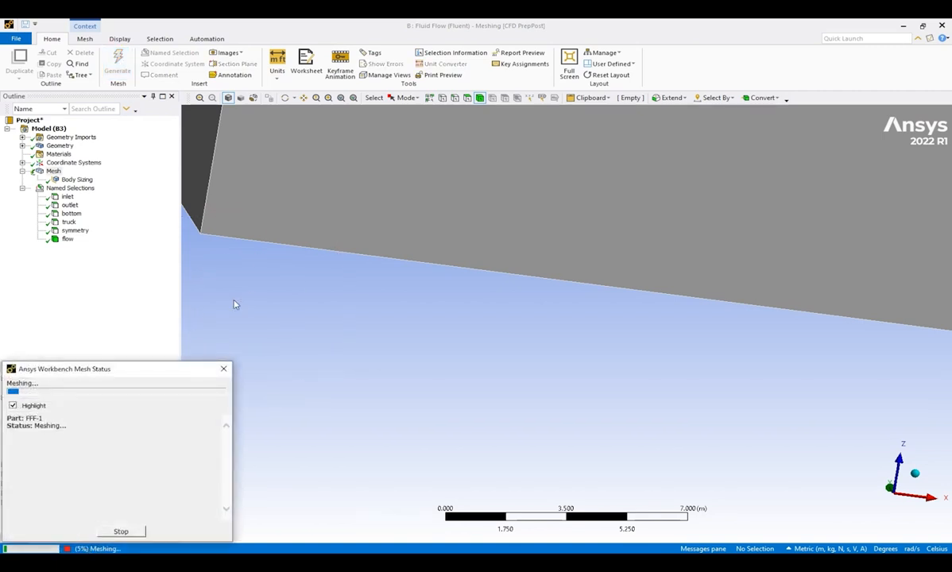
pyautogui.moveTo(239, 300); pyautogui.dragTo(917, 483, button='middle')
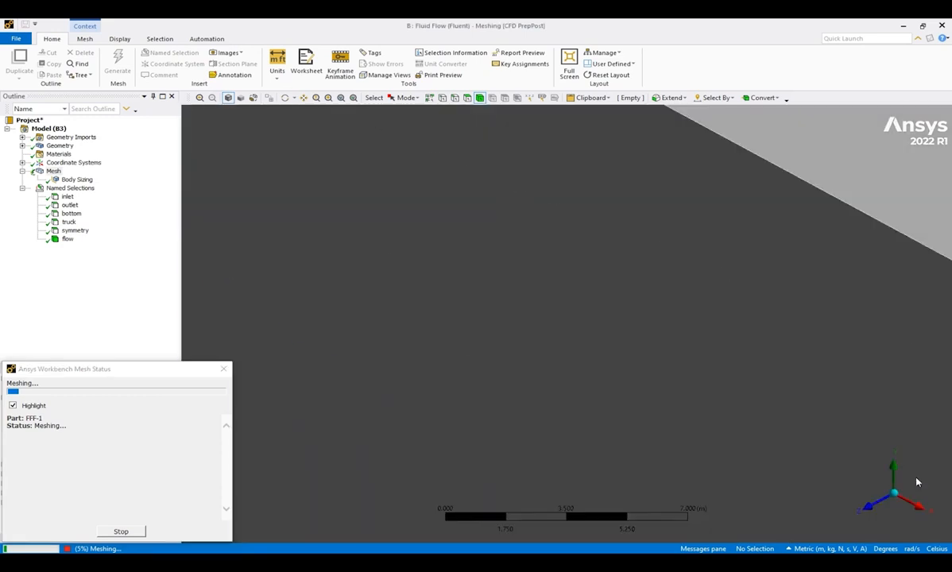
pyautogui.scroll(-10, 775, 480)
pyautogui.moveTo(653, 467); pyautogui.dragTo(586, 425, button='middle')
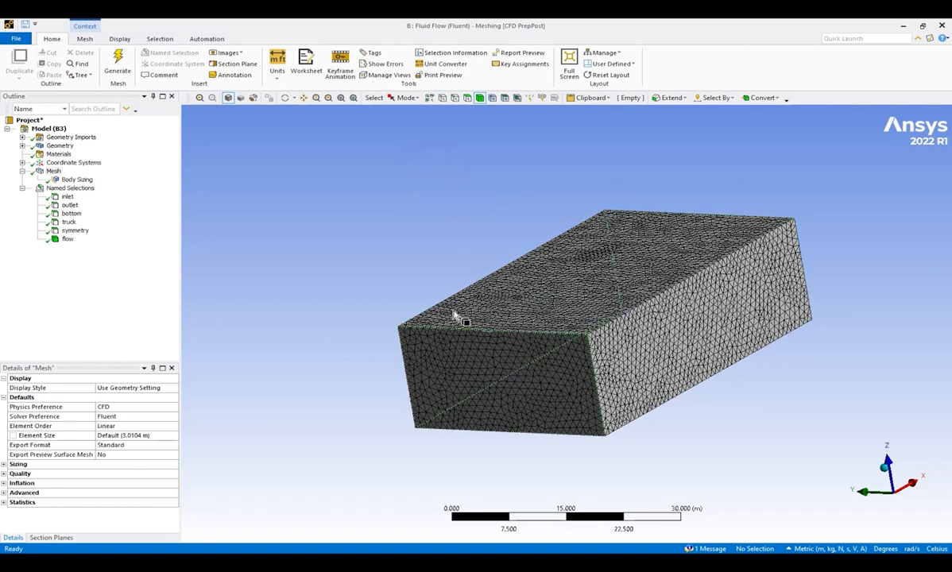
# - Examine the generated surface mesh on the domain's underside around the truck's wheel contact patches
pyautogui.click(76, 180)
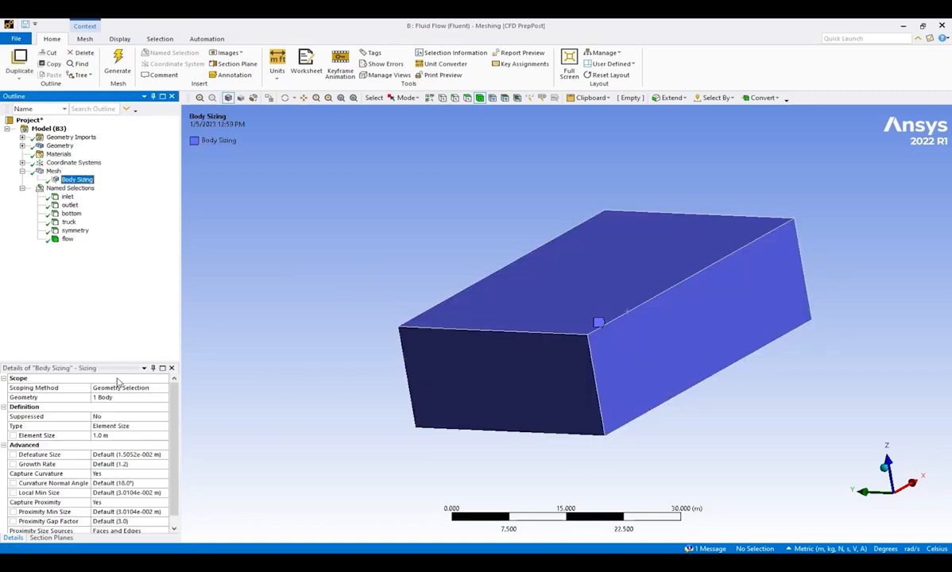
pyautogui.click(23, 172)
pyautogui.moveTo(617, 323); pyautogui.dragTo(628, 372, button='middle')
pyautogui.scroll(8, 695, 495)
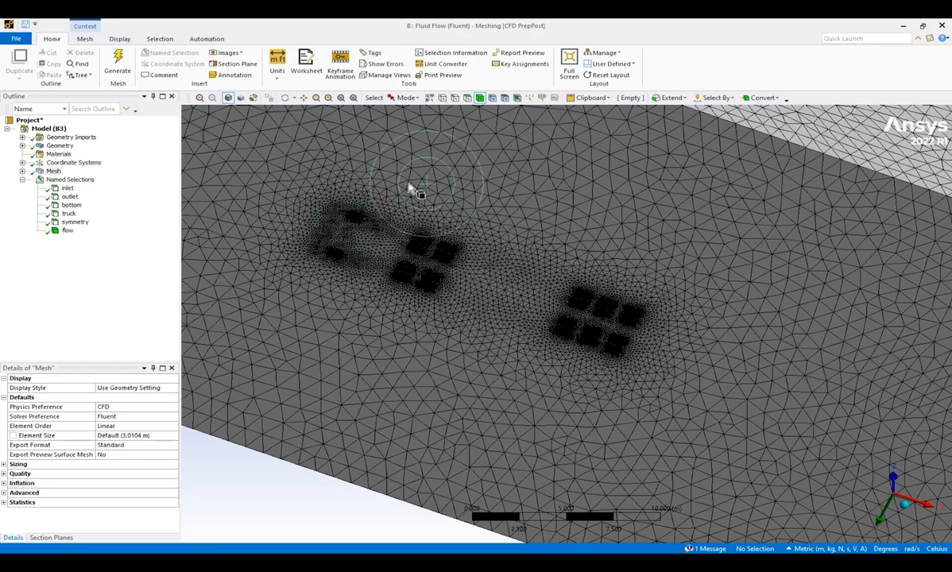
pyautogui.moveTo(410, 182); pyautogui.dragTo(477, 200, button='middle')
# - Cut the meshed domain lengthwise through the truck with a vertical section plane at mid-width, drawn from the X-axis view
pyautogui.click(342, 99)
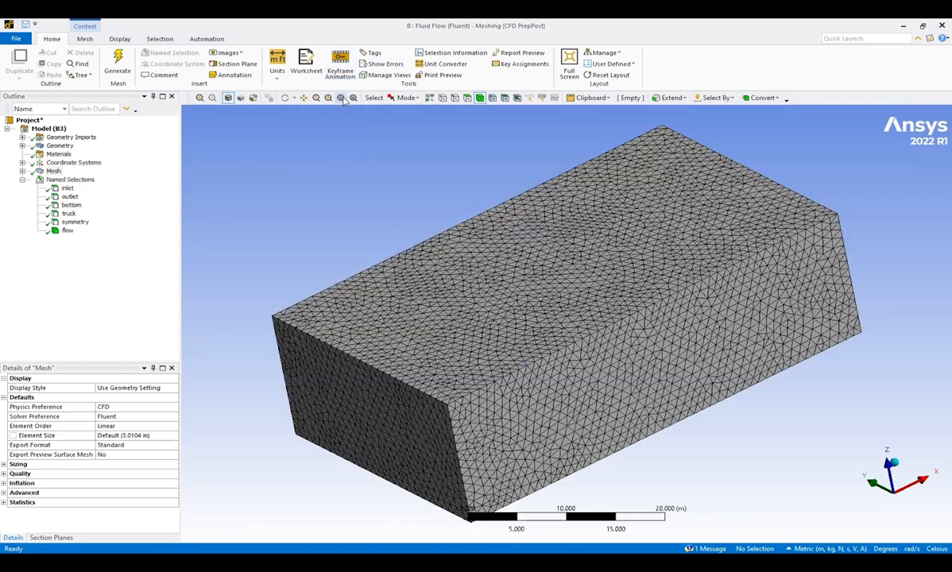
pyautogui.click(884, 498)
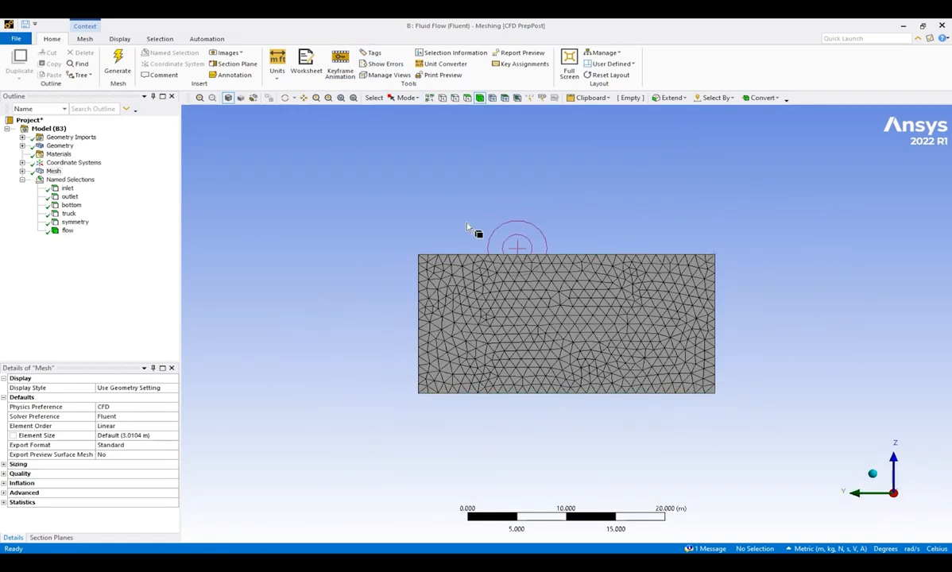
pyautogui.click(234, 64)
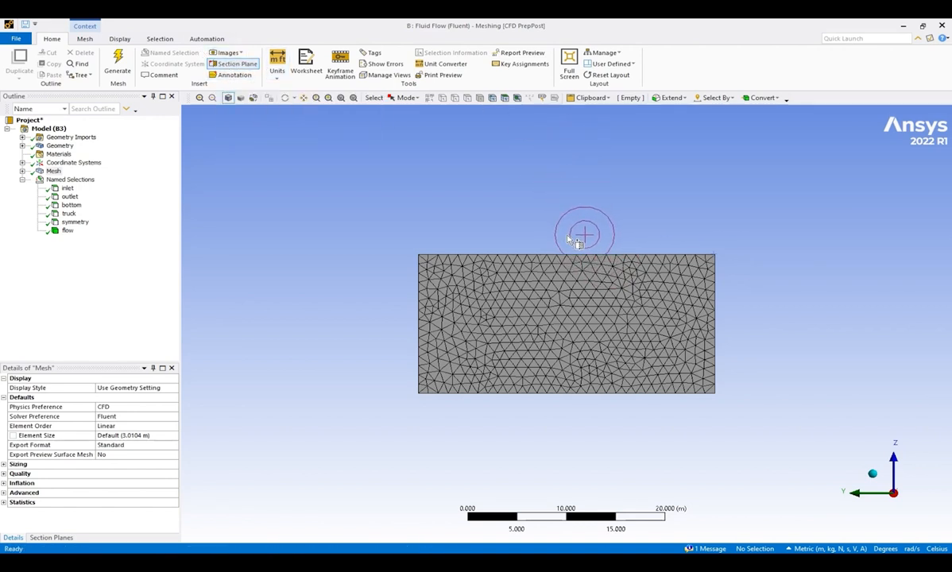
pyautogui.moveTo(568, 236); pyautogui.dragTo(566, 429)
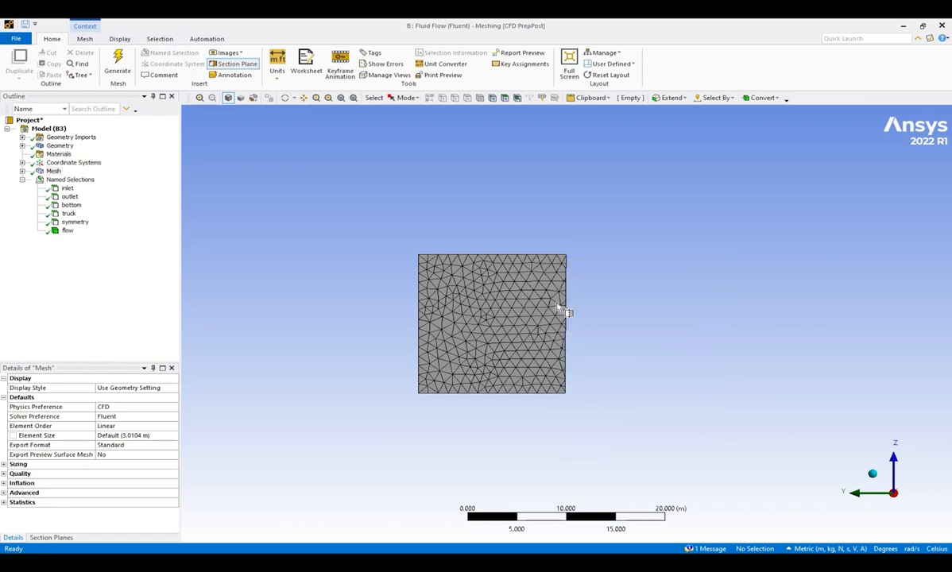
pyautogui.moveTo(469, 280); pyautogui.dragTo(240, 149, button='middle')
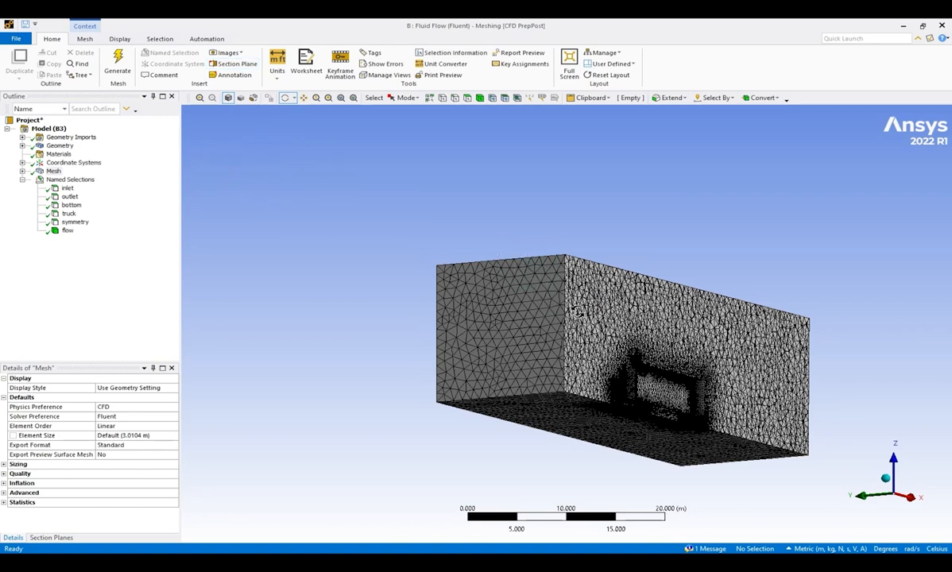
pyautogui.moveTo(510, 262); pyautogui.dragTo(597, 260, button='middle')
pyautogui.moveTo(597, 261); pyautogui.dragTo(862, 438, button='right')
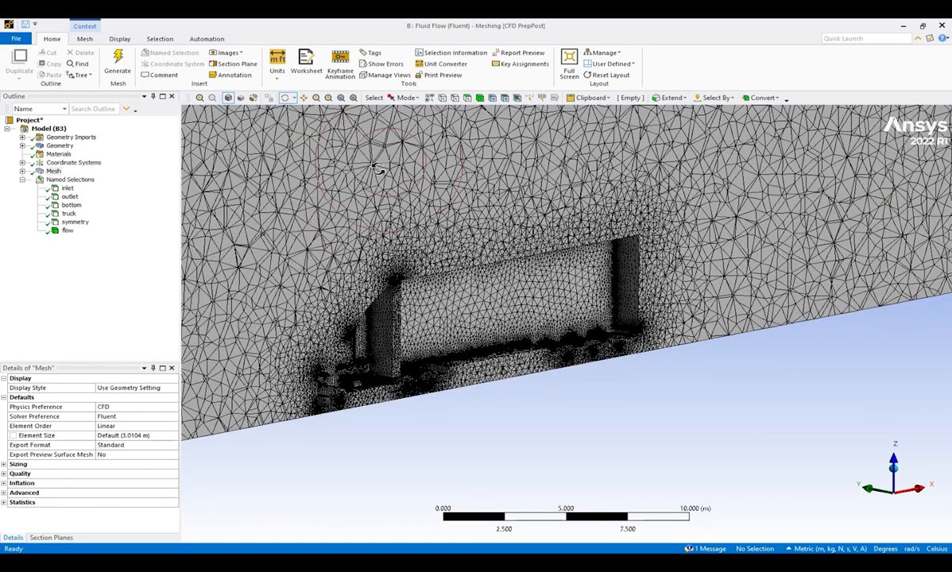
# - Show whole elements along the section plane and examine the volume mesh around the truck's cab and trailer
pyautogui.click(56, 538)
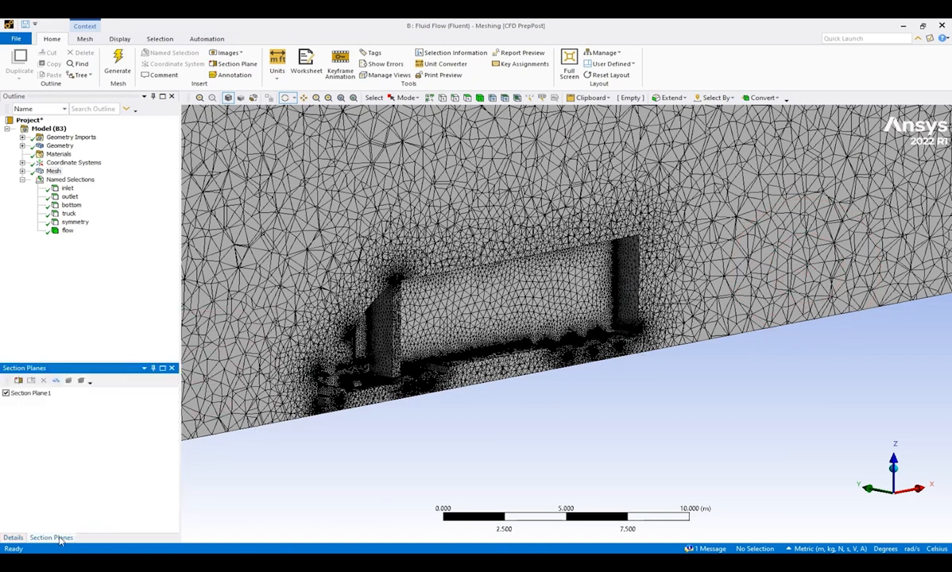
pyautogui.click(56, 382)
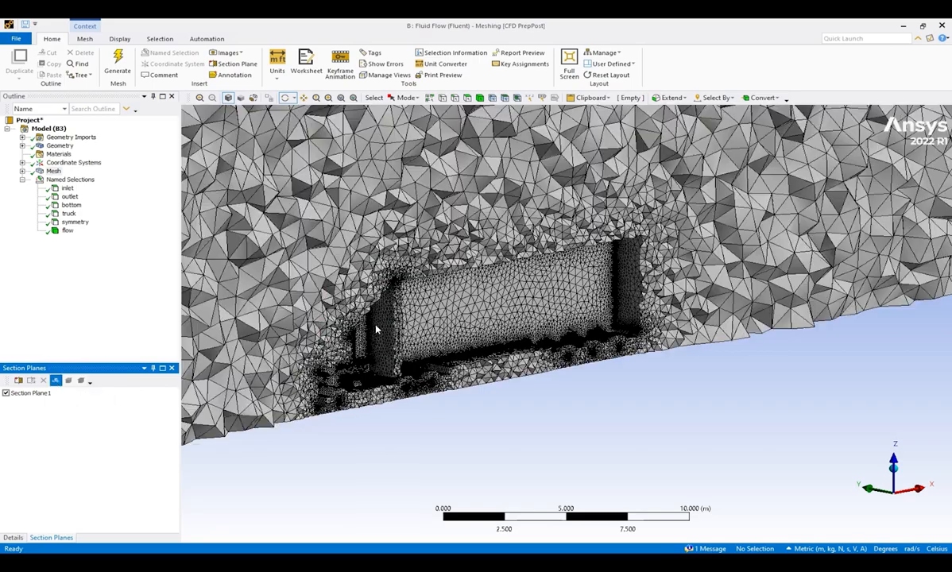
pyautogui.moveTo(391, 269); pyautogui.dragTo(361, 226, button='middle')
pyautogui.scroll(5, 351, 254)
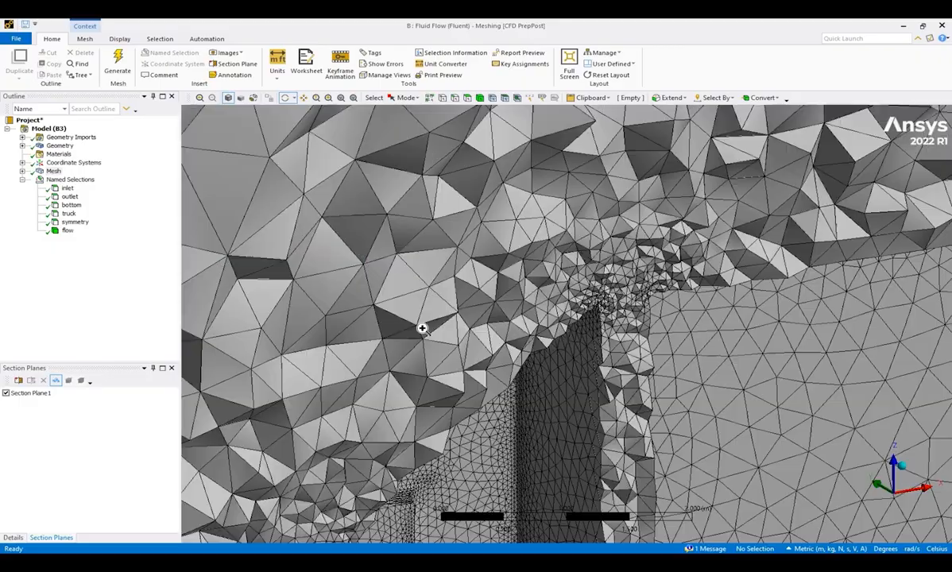
pyautogui.moveTo(421, 328); pyautogui.dragTo(540, 425, button='middle')
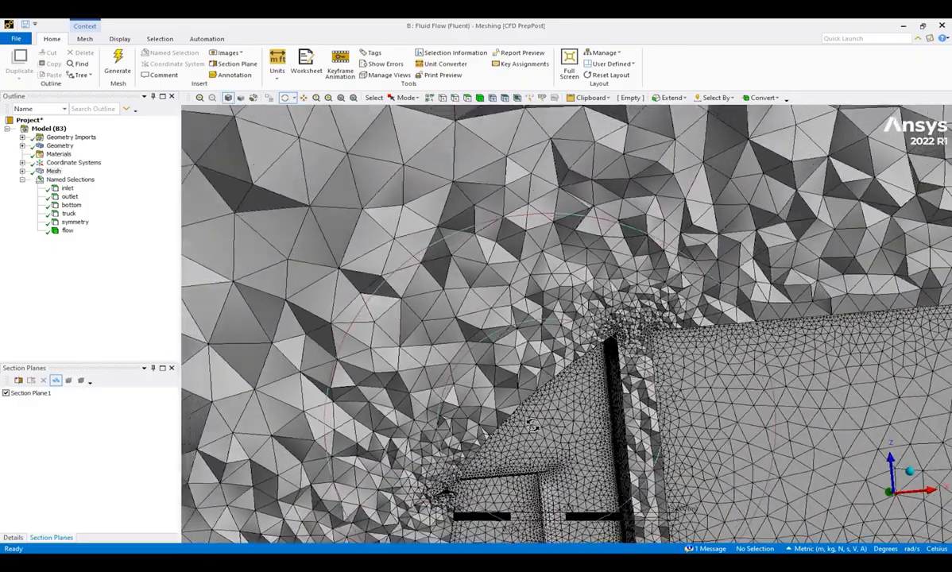
pyautogui.scroll(-2, 540, 425)
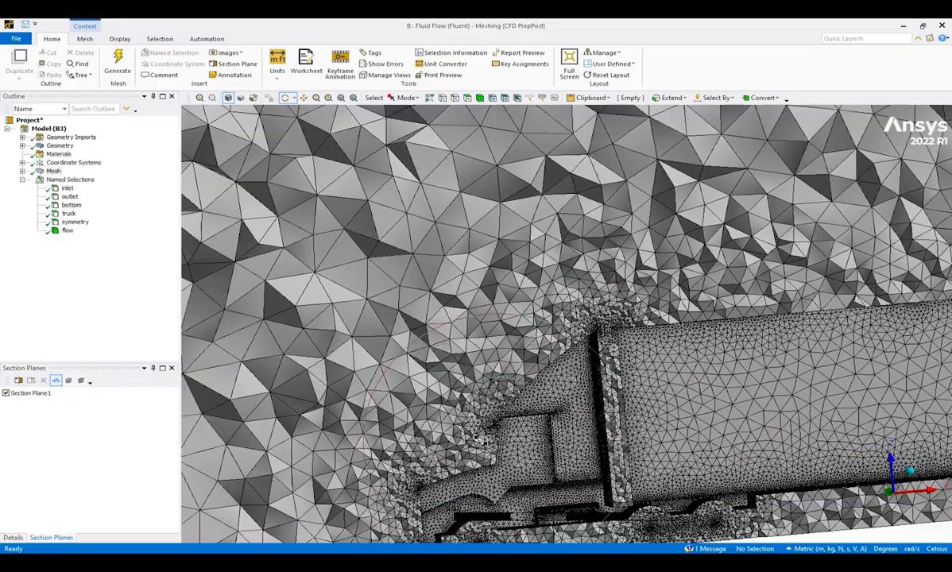
pyautogui.scroll(4, 510, 393)
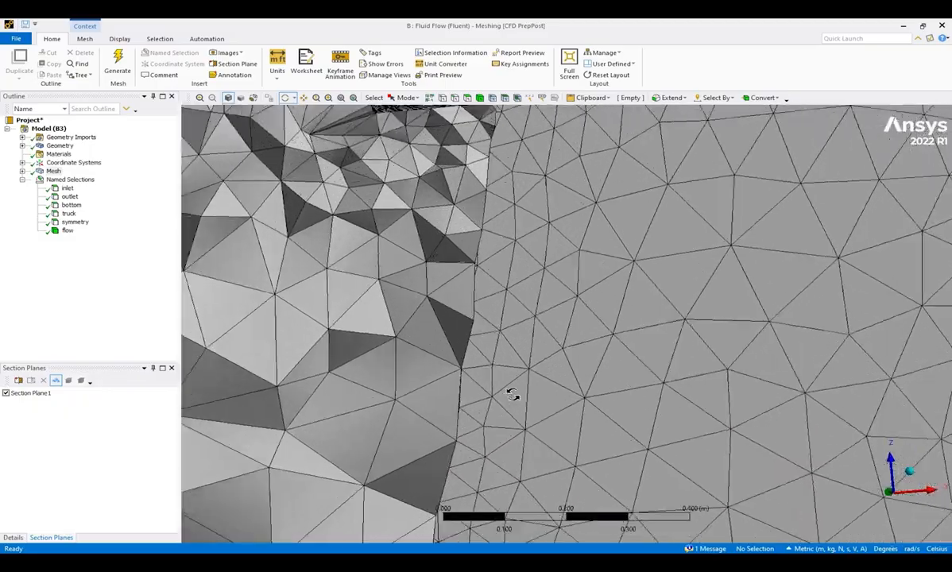
pyautogui.scroll(-5, 512, 395)
pyautogui.scroll(-3, 512, 395)
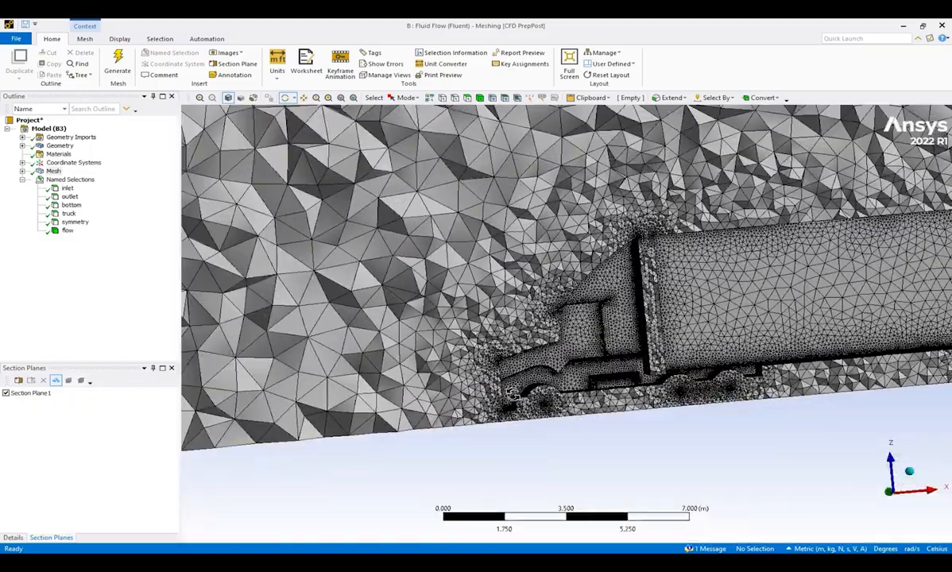
pyautogui.moveTo(372, 284); pyautogui.dragTo(385, 299, button='middle')
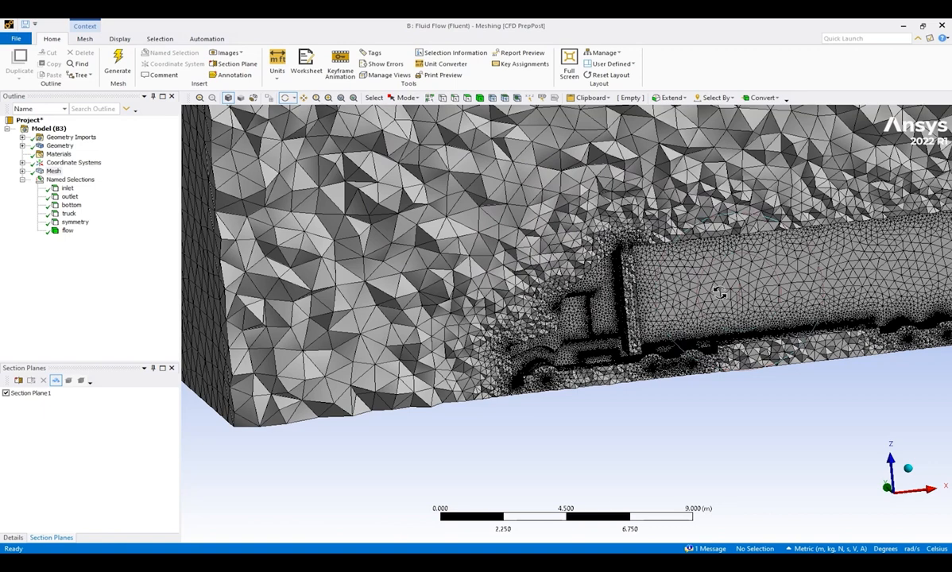
# - Check the mesh statistics for the node and element counts
pyautogui.click(12, 537)
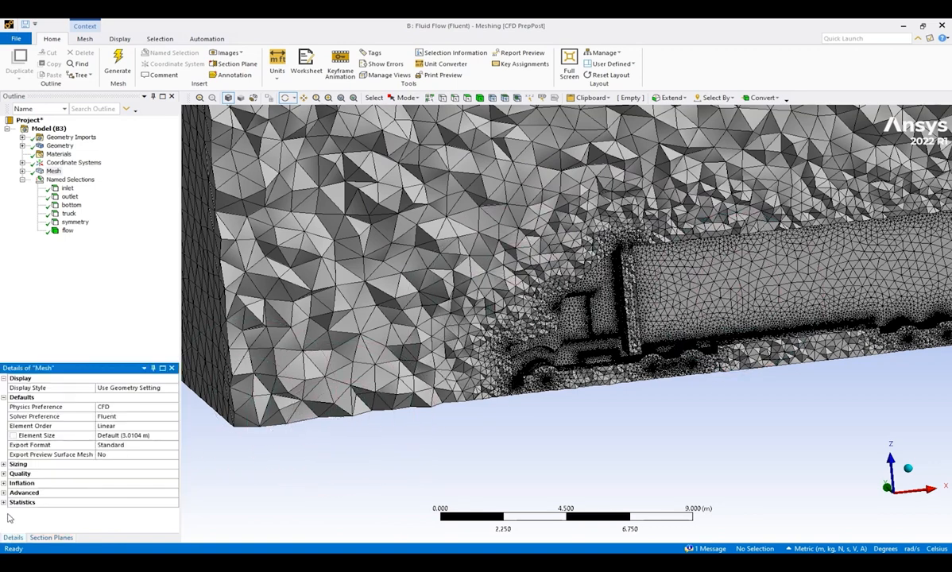
pyautogui.click(6, 502)
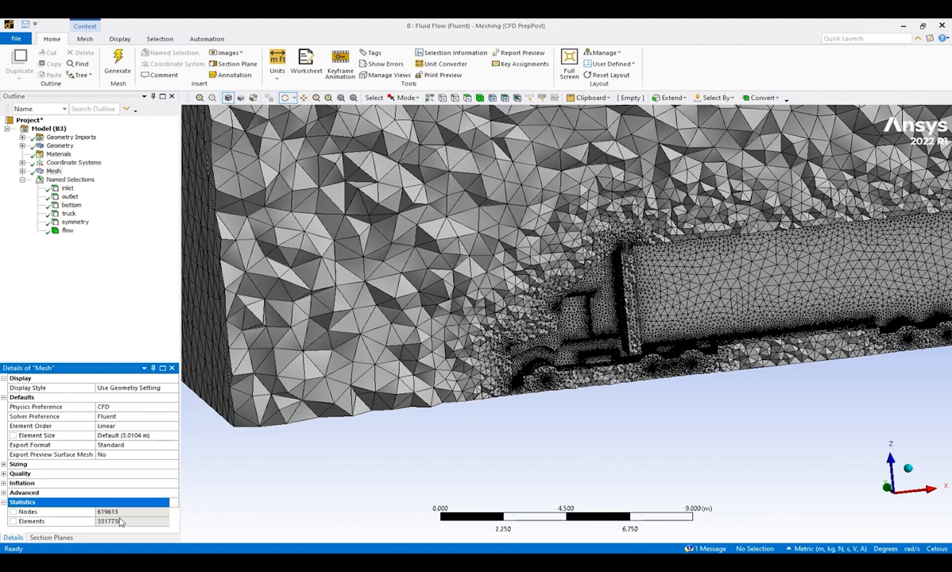
pyautogui.moveTo(372, 287); pyautogui.dragTo(433, 334)
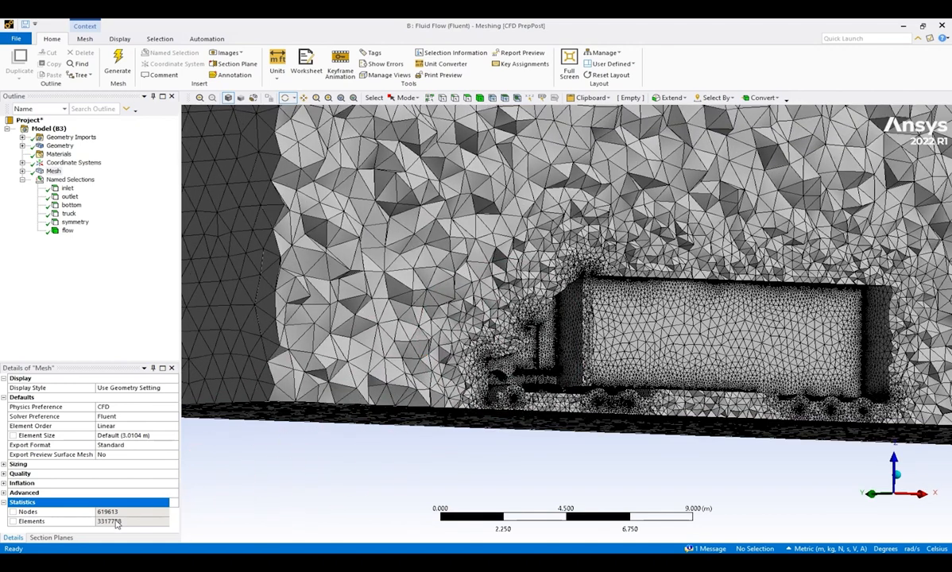
pyautogui.click(110, 522)
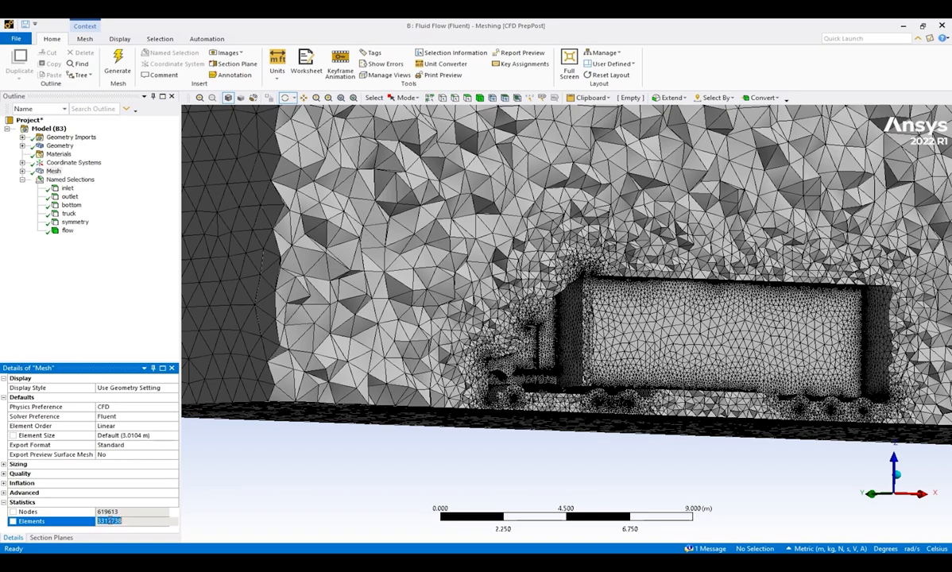
pyautogui.click(431, 345)
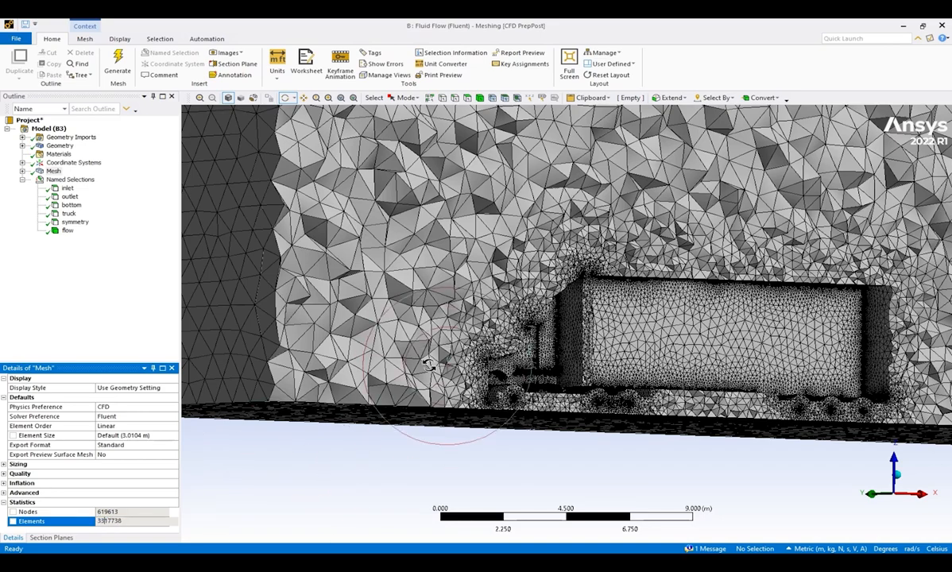
pyautogui.moveTo(432, 345)
pyautogui.mouseDown(button='middle')
pyautogui.moveTo(491, 354)
pyautogui.moveTo(442, 360)
pyautogui.mouseUp(button='middle')
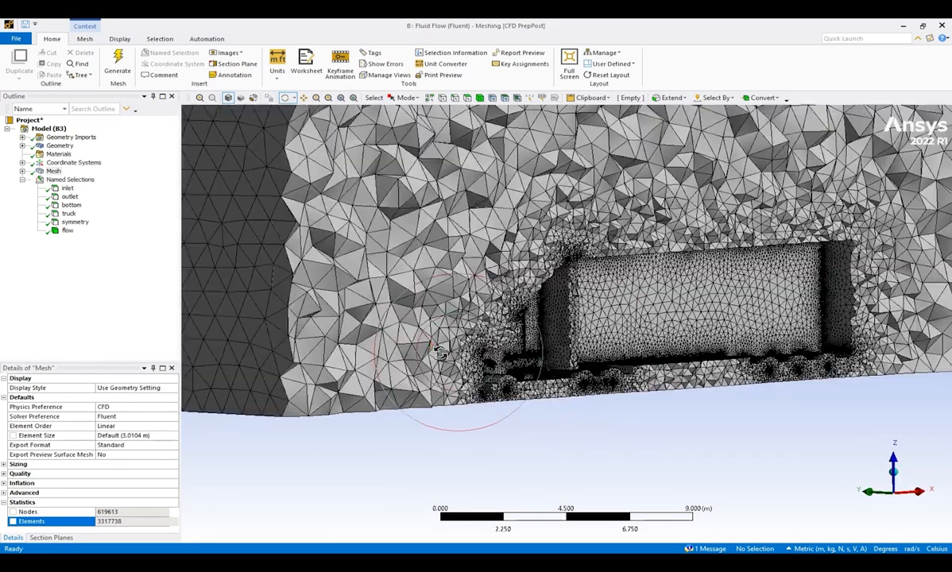
pyautogui.click(5, 502)
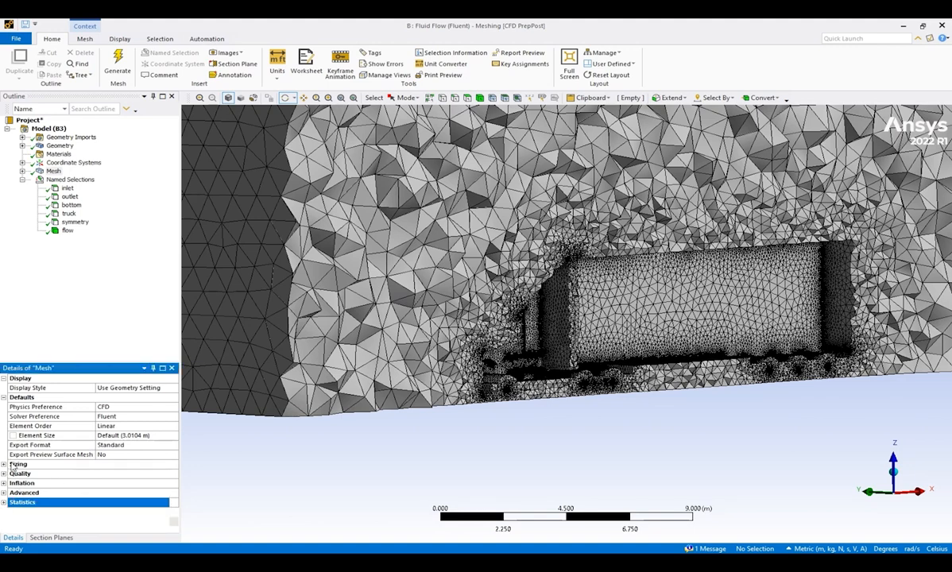
# - Set the mesh metric to Element Quality and review its distribution chart alongside the sectioned mesh
pyautogui.click(5, 473)
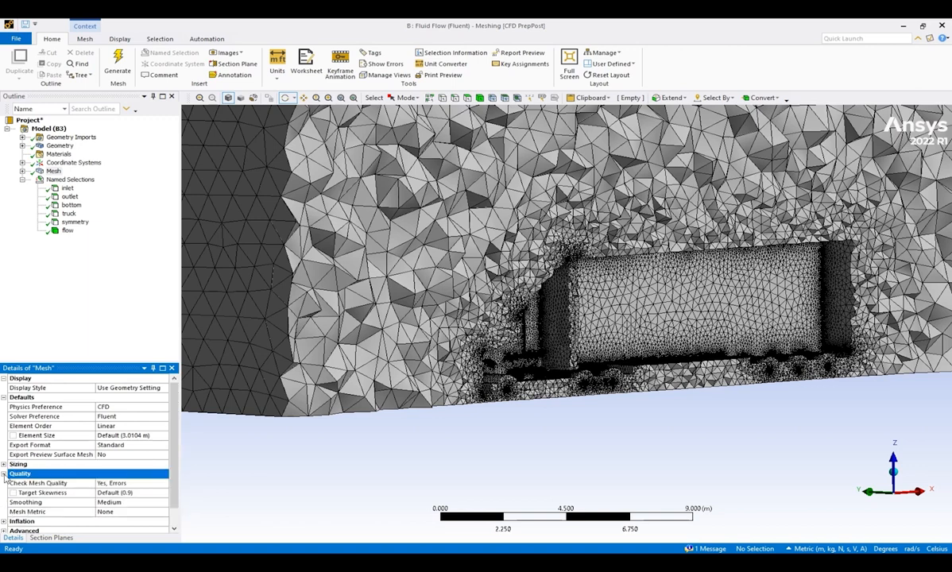
pyautogui.click(159, 511)
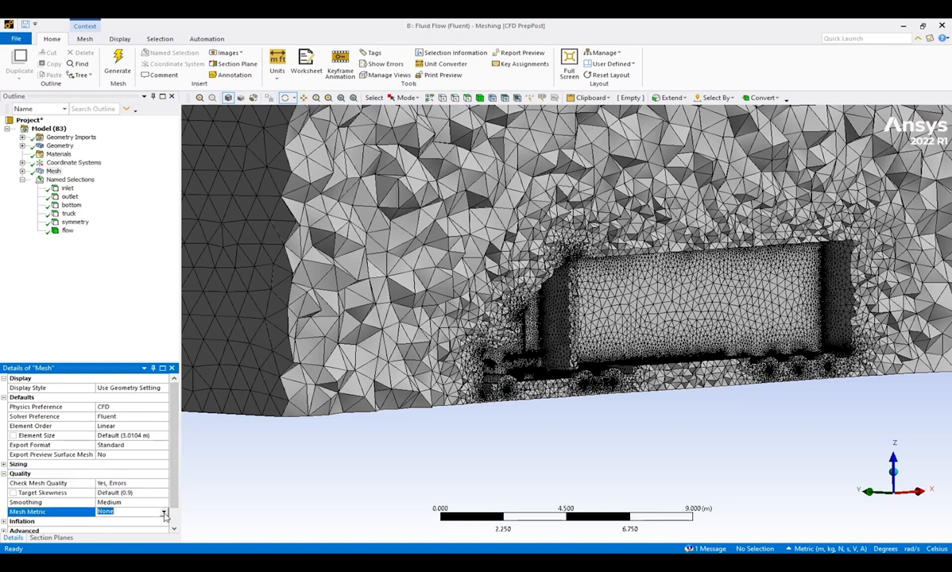
pyautogui.click(162, 512)
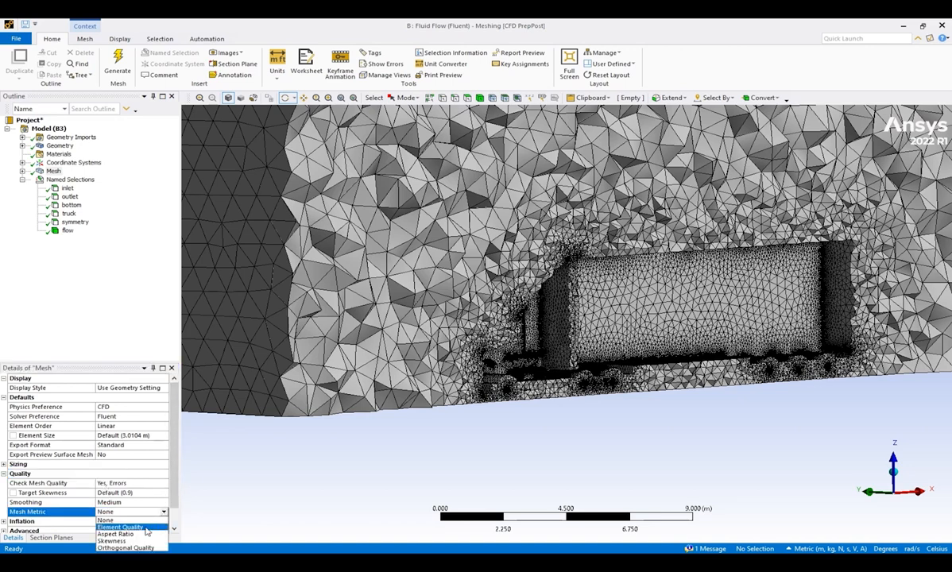
pyautogui.click(121, 527)
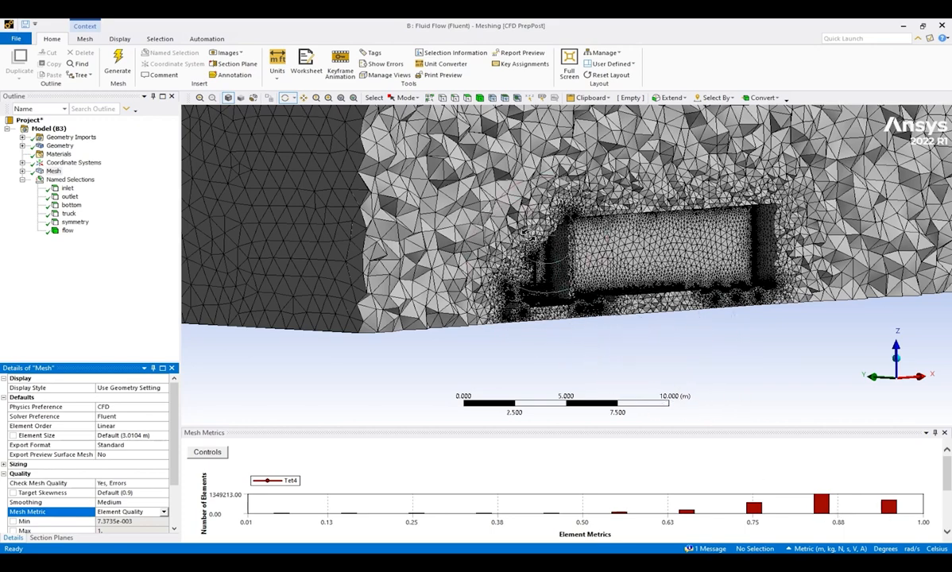
pyautogui.moveTo(494, 222); pyautogui.dragTo(446, 230)
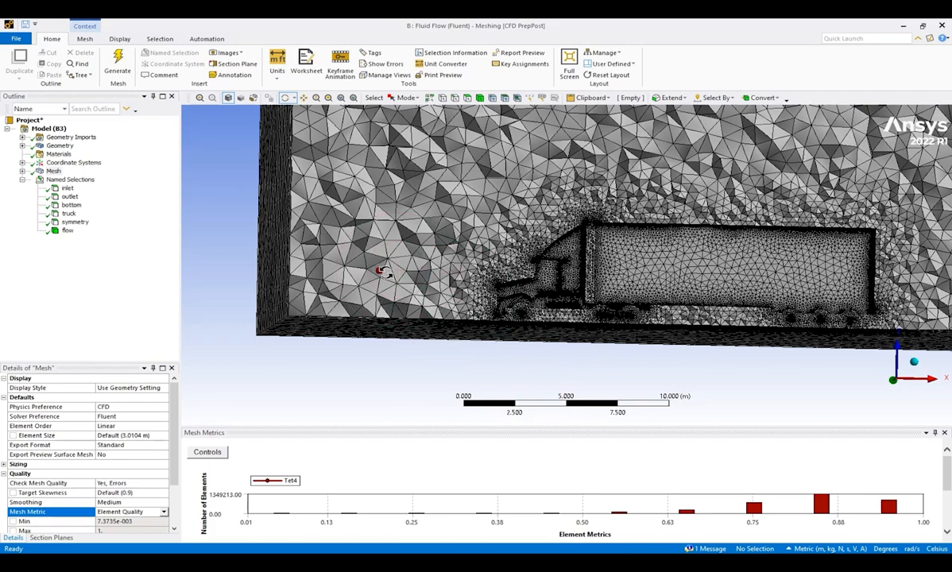
pyautogui.moveTo(379, 270); pyautogui.dragTo(577, 322)
pyautogui.scroll(-5, 577, 323)
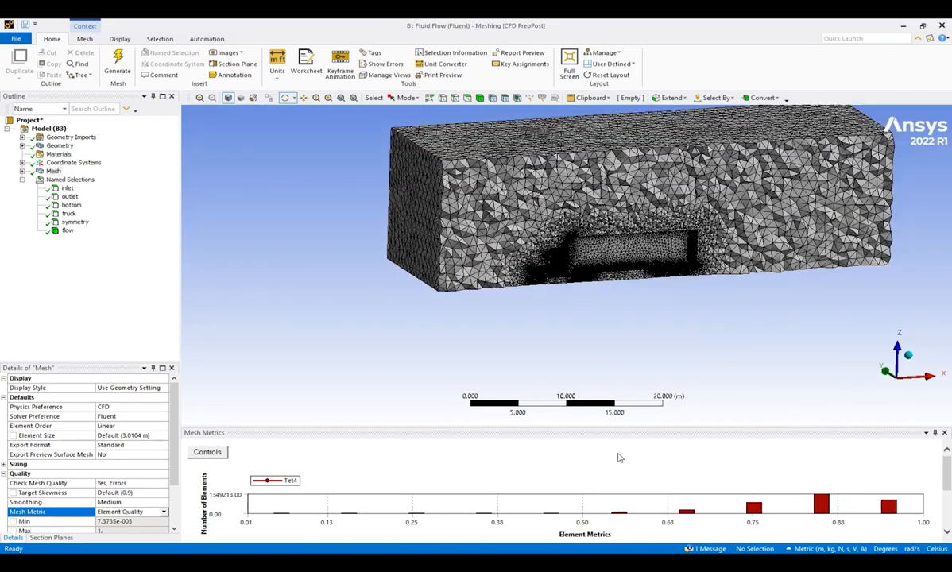
# - Close the mesher and launch the Fluent setup of system B in double precision with 8 solver processes
pyautogui.moveTo(453, 260); pyautogui.dragTo(426, 244)
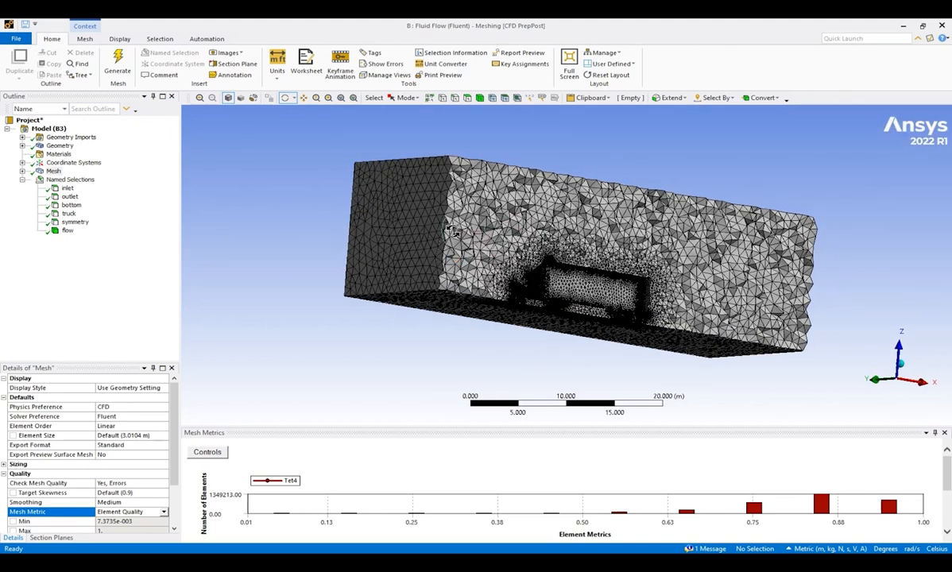
pyautogui.click(943, 26)
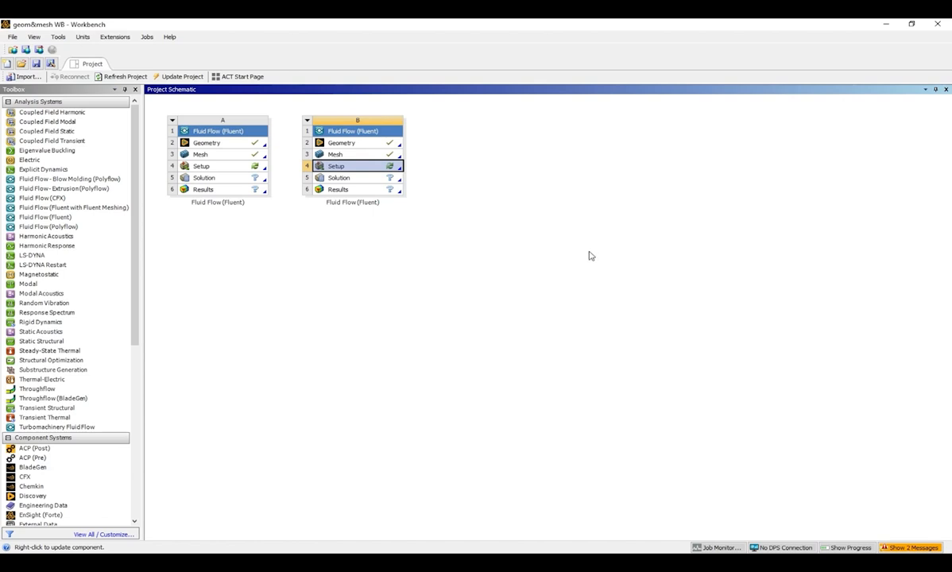
pyautogui.doubleClick(364, 168)
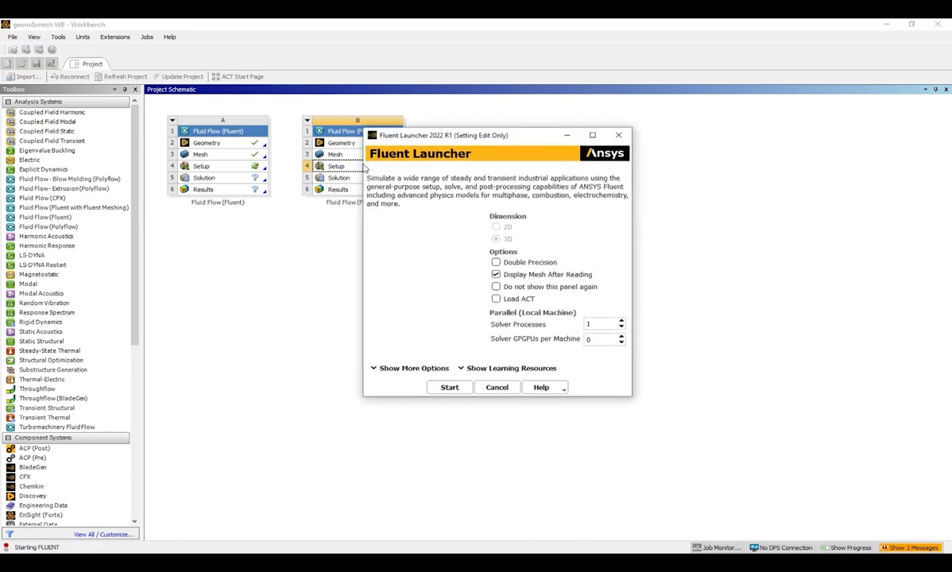
pyautogui.click(496, 263)
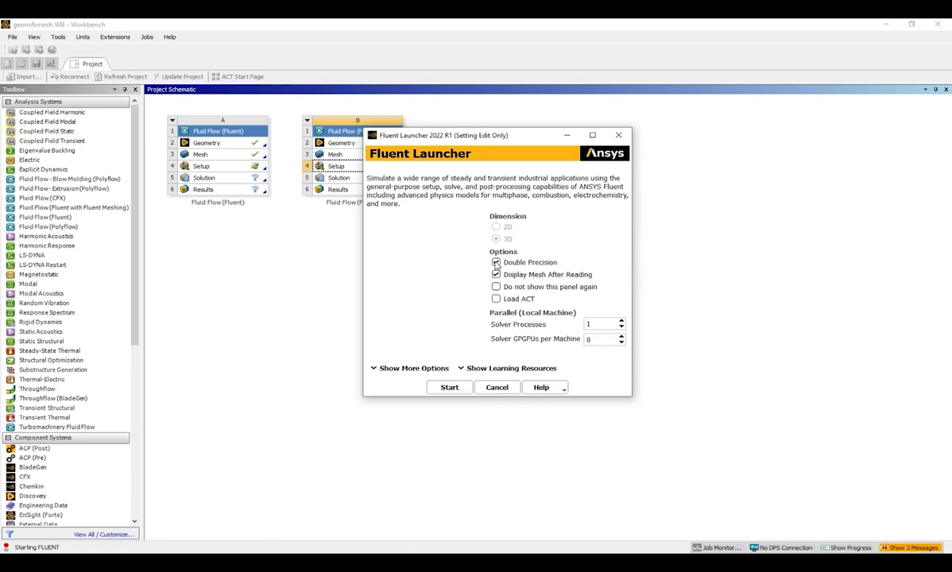
pyautogui.doubleClick(597, 324)
pyautogui.write('8')
pyautogui.click(450, 389)
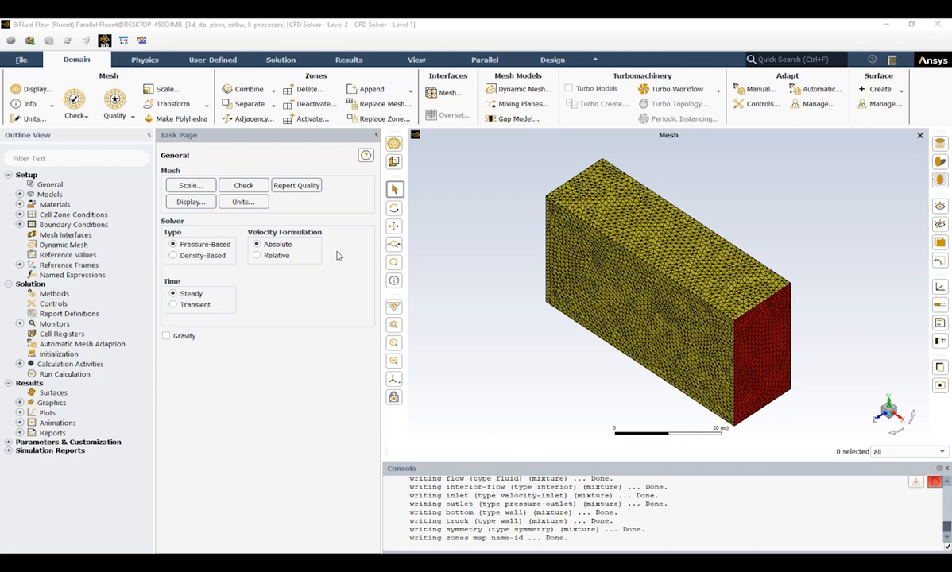
# - Review the domain extents in the mesh scaling settings against the displayed flow domain, without rescaling
pyautogui.click(192, 189)
pyautogui.moveTo(268, 291); pyautogui.dragTo(205, 264)
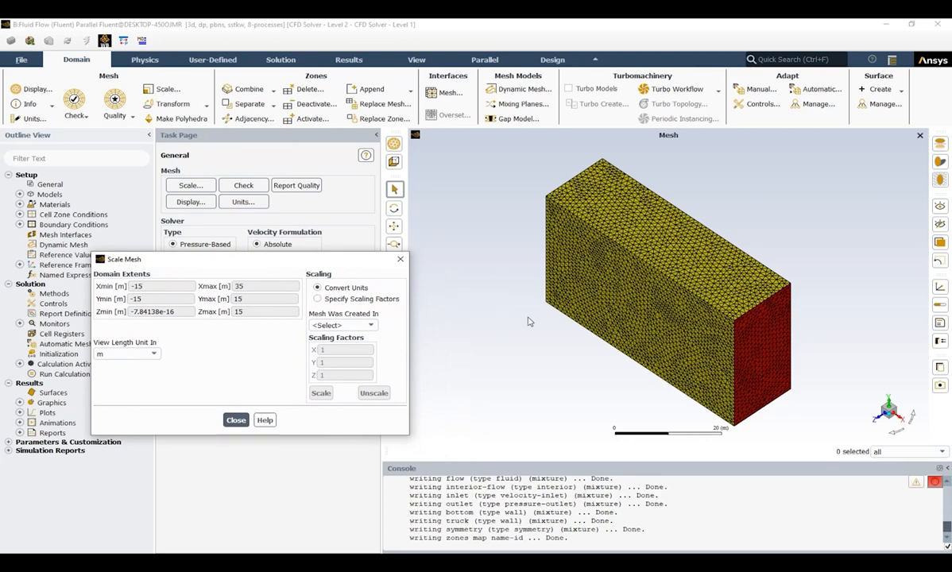
pyautogui.moveTo(545, 330); pyautogui.dragTo(674, 278)
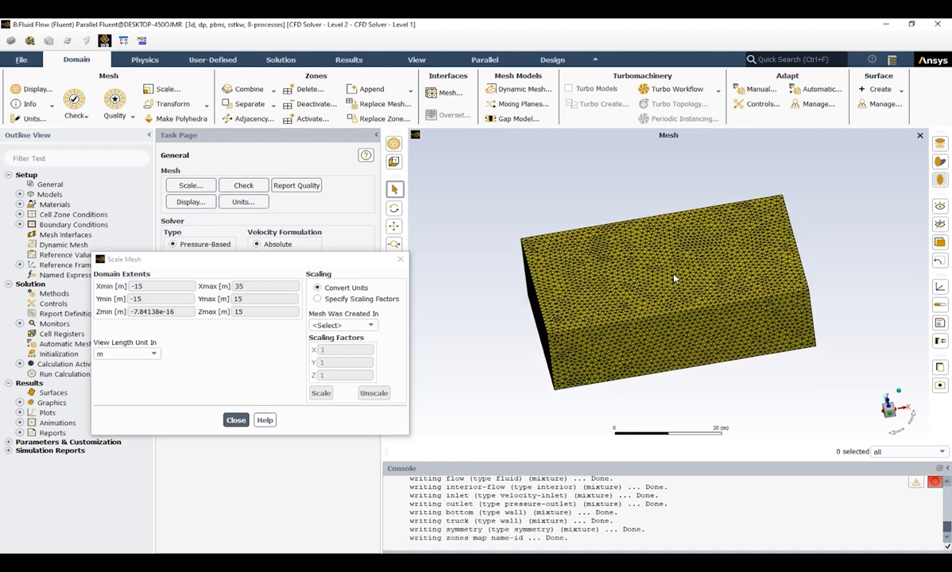
pyautogui.moveTo(616, 270); pyautogui.dragTo(575, 286)
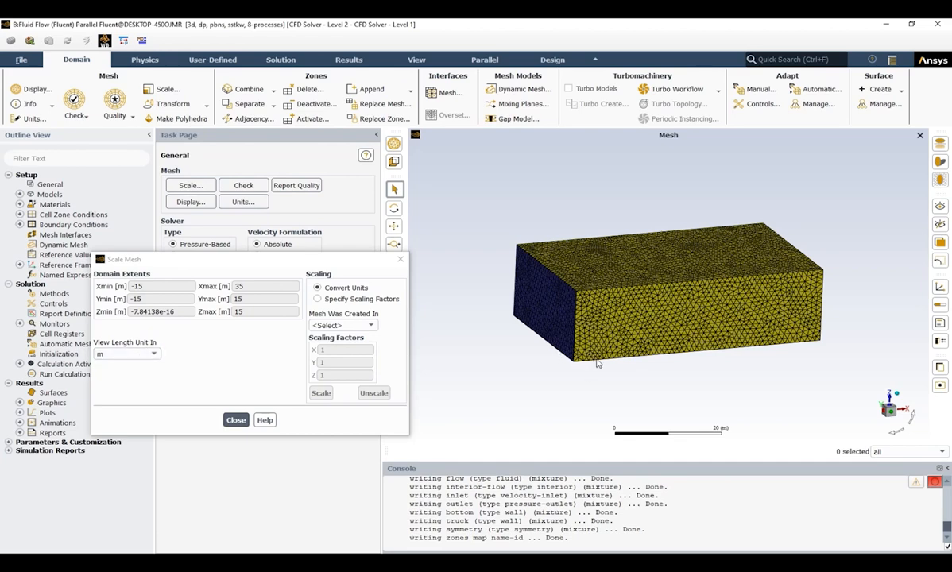
pyautogui.moveTo(597, 363); pyautogui.dragTo(585, 299)
pyautogui.click(236, 420)
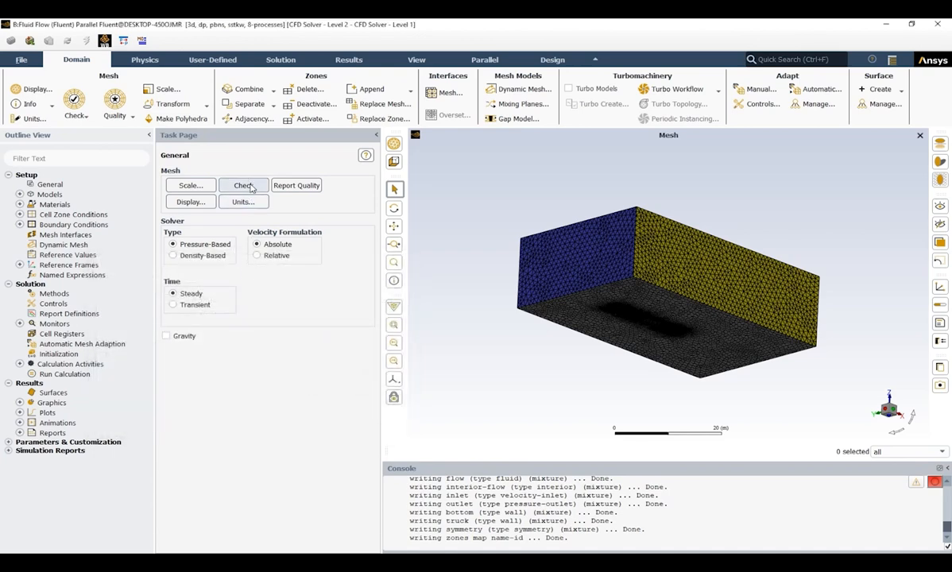
# - Run the mesh check and report the mesh quality, reading the orthogonal quality and aspect ratio in the console
pyautogui.click(245, 186)
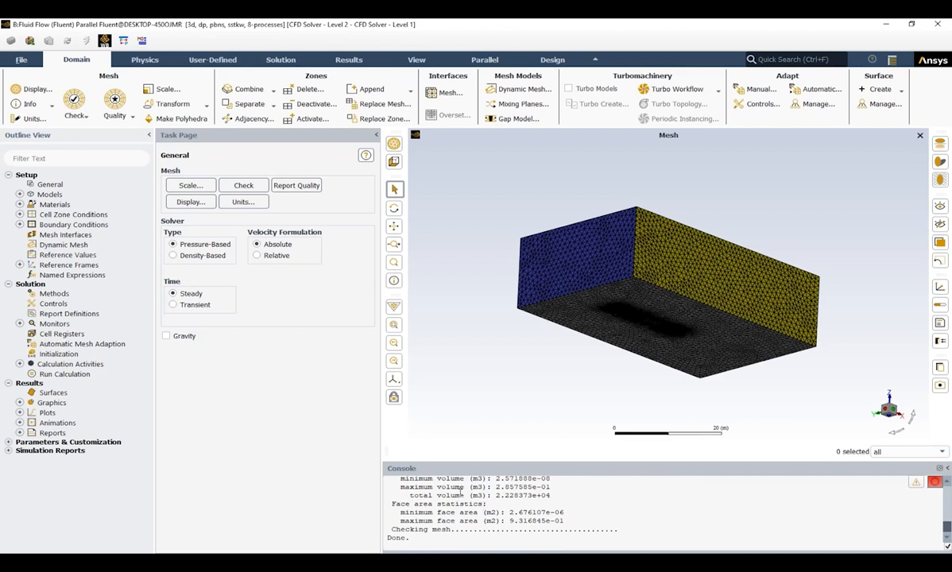
pyautogui.doubleClick(396, 538)
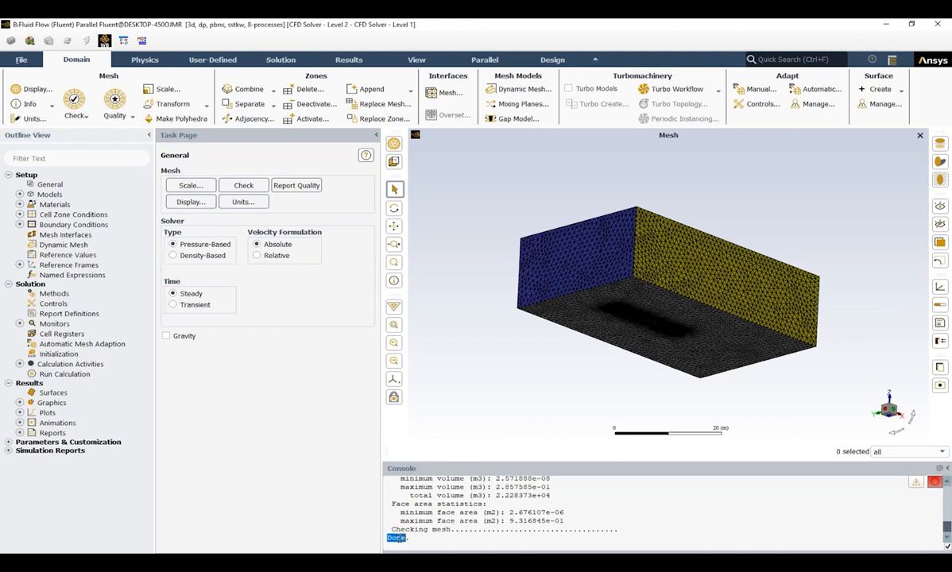
pyautogui.click(317, 187)
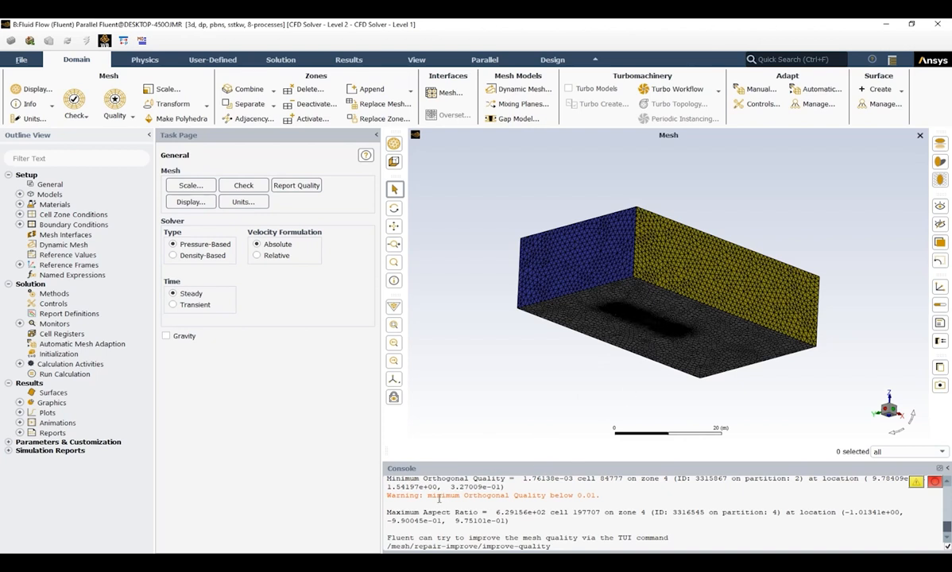
pyautogui.scroll(2, 478, 494)
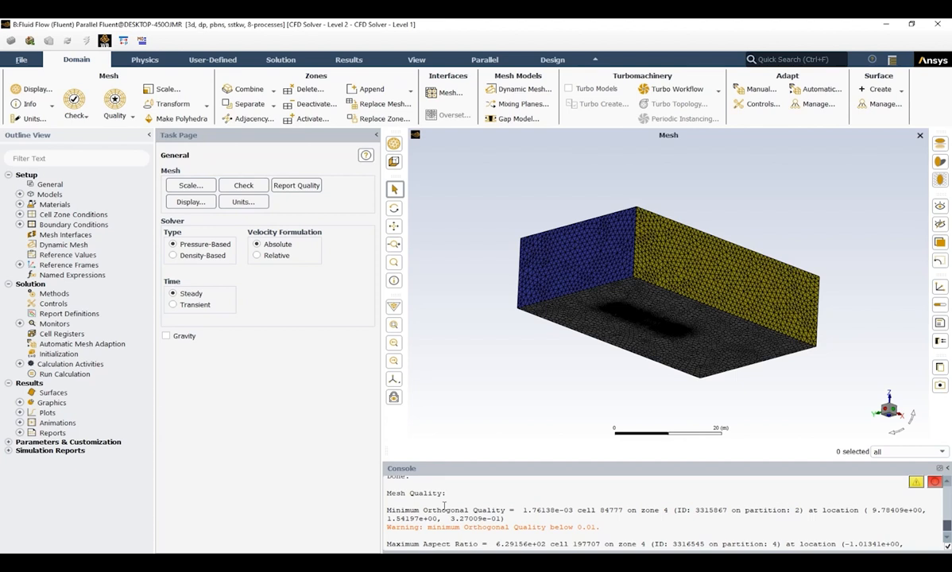
pyautogui.scroll(-1, 449, 515)
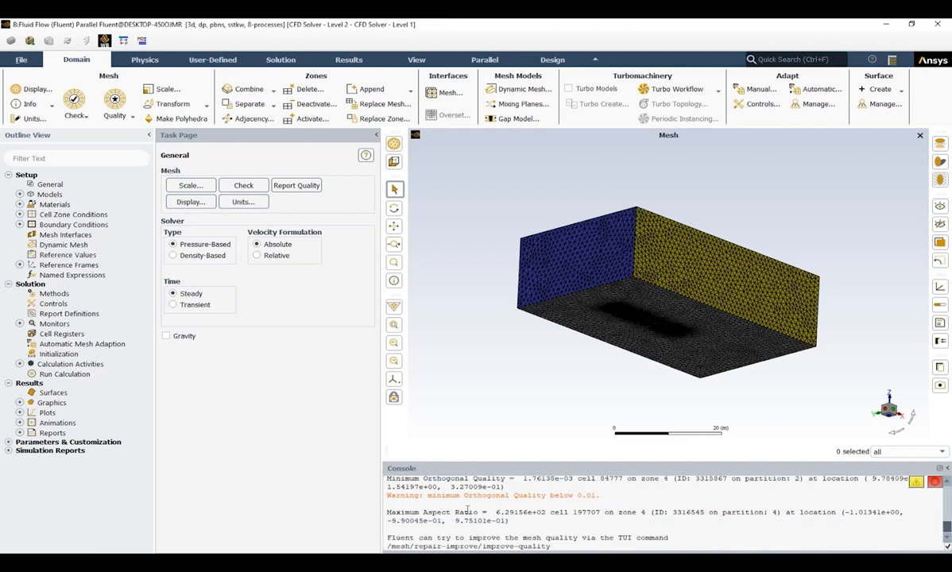
pyautogui.scroll(1, 507, 520)
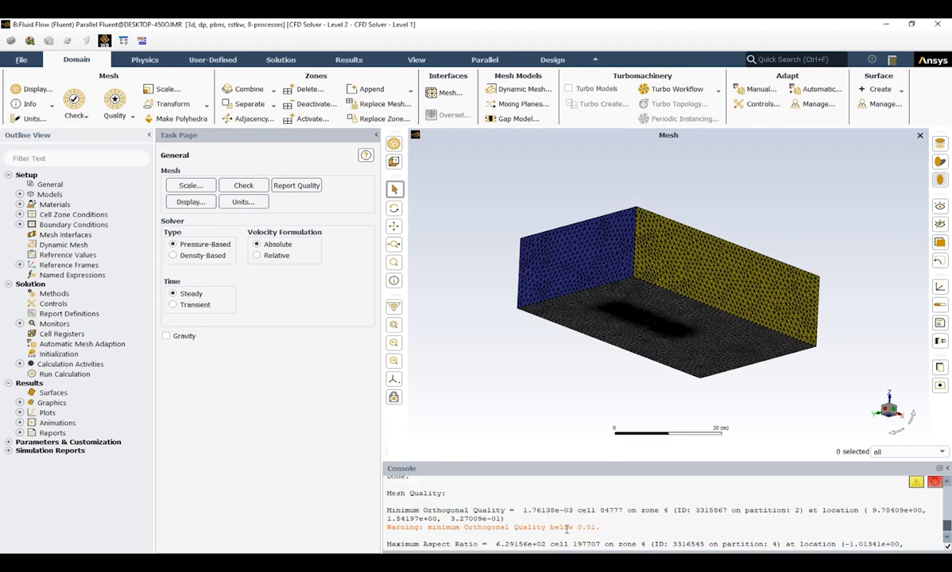
pyautogui.scroll(-1, 728, 497)
pyautogui.scroll(1, 514, 492)
pyautogui.scroll(-1, 496, 524)
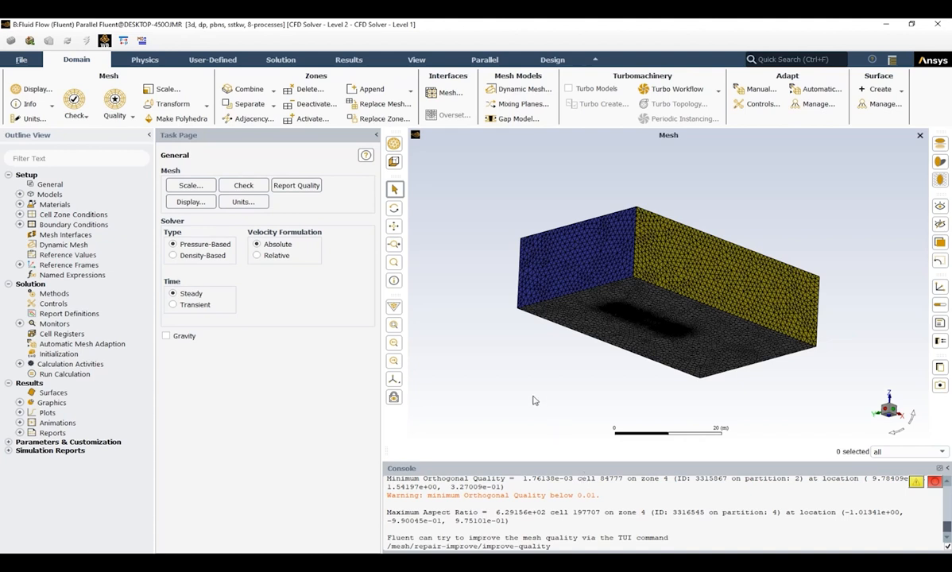
pyautogui.scroll(-1, 548, 504)
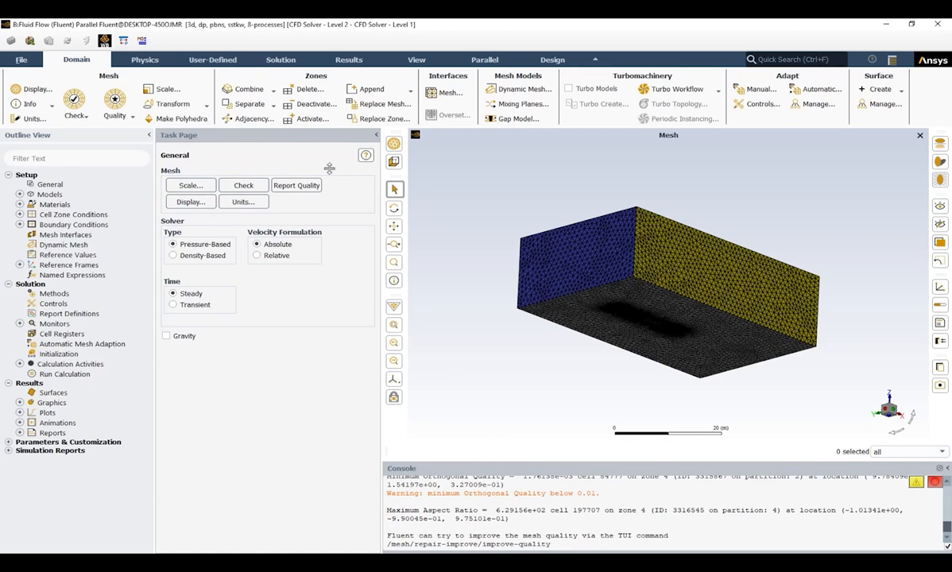
# - Convert the tetrahedral mesh of the whole flow domain to polyhedra
pyautogui.scroll(5, 620, 262)
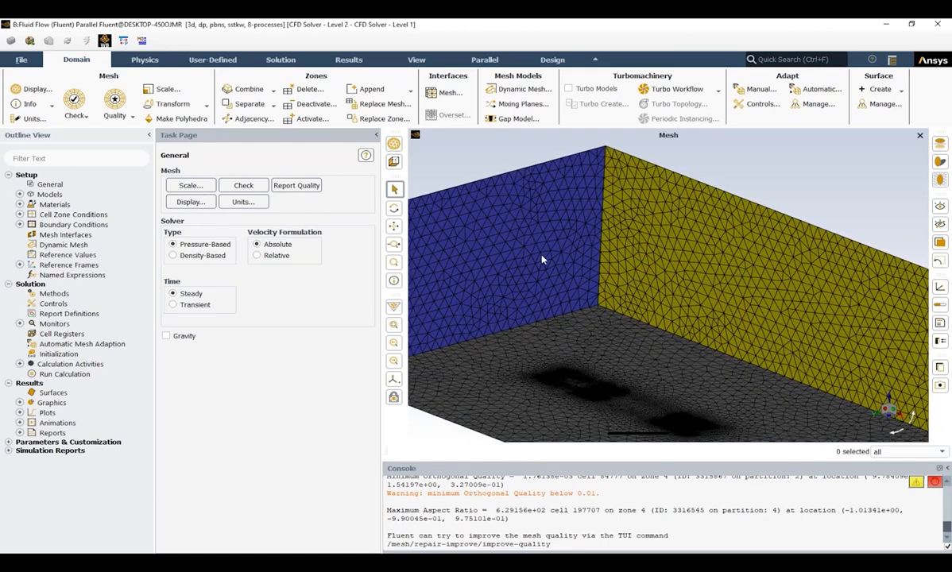
pyautogui.moveTo(546, 257); pyautogui.dragTo(547, 226, button='middle')
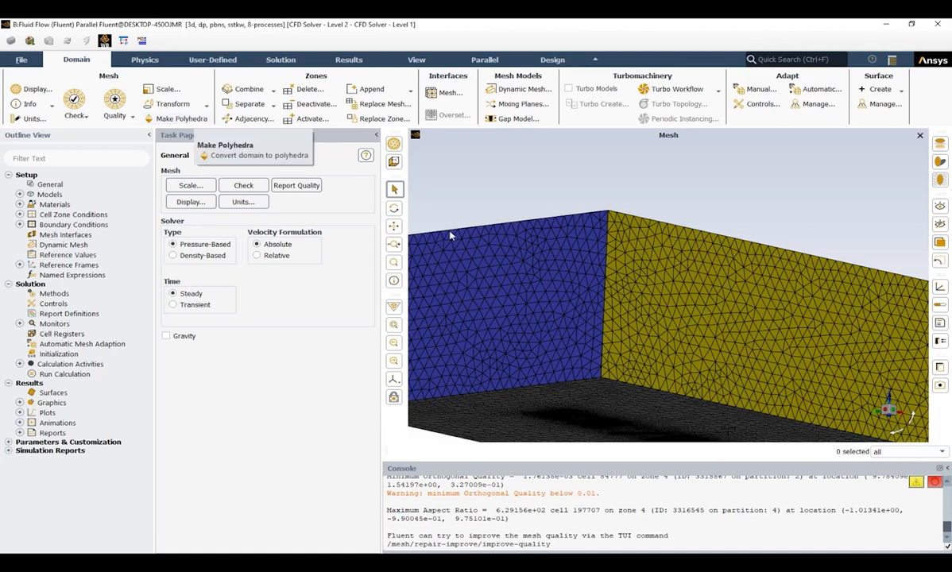
pyautogui.scroll(-2, 518, 304)
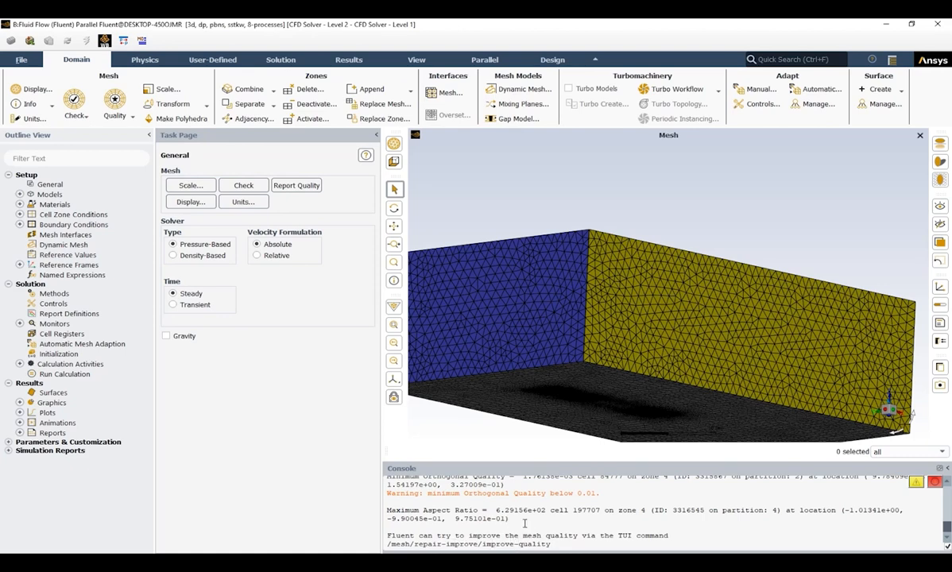
pyautogui.moveTo(498, 287); pyautogui.dragTo(559, 318)
pyautogui.moveTo(559, 318); pyautogui.dragTo(556, 323, button='middle')
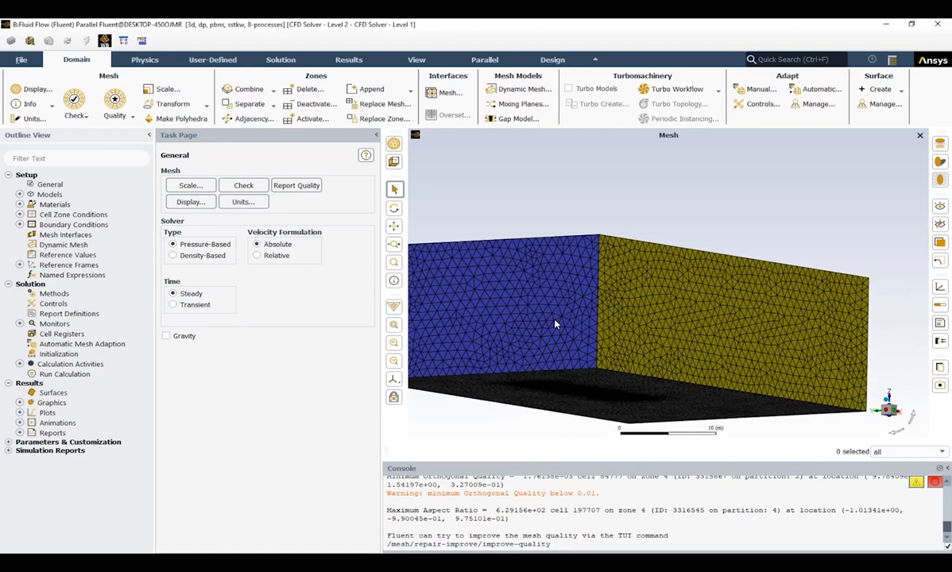
pyautogui.scroll(-3, 556, 323)
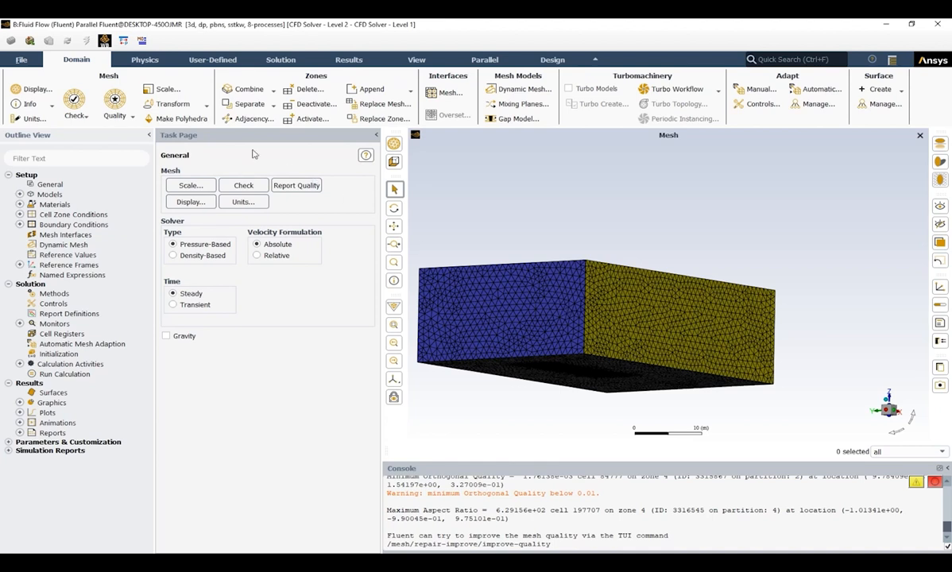
pyautogui.click(202, 119)
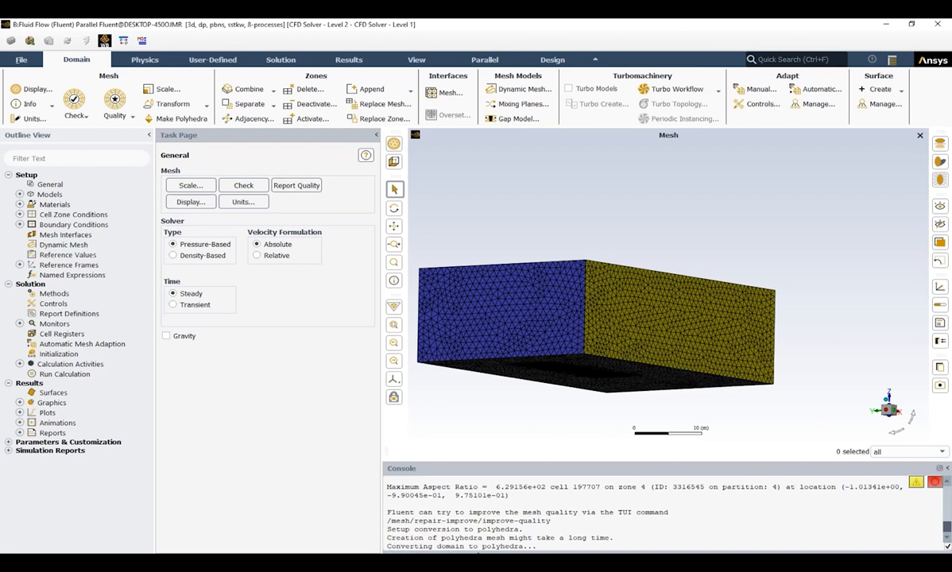
pyautogui.scroll(-3, 687, 372)
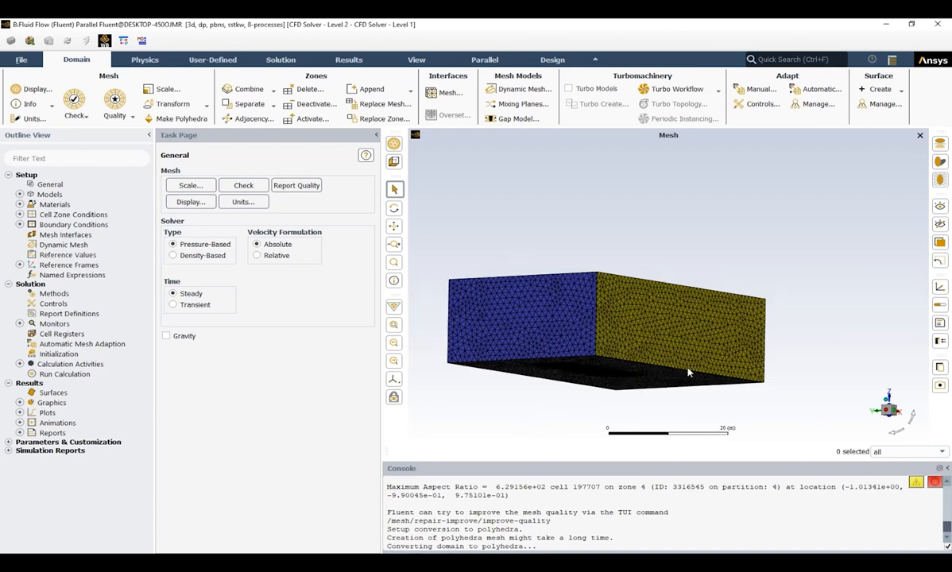
pyautogui.scroll(1, 579, 370)
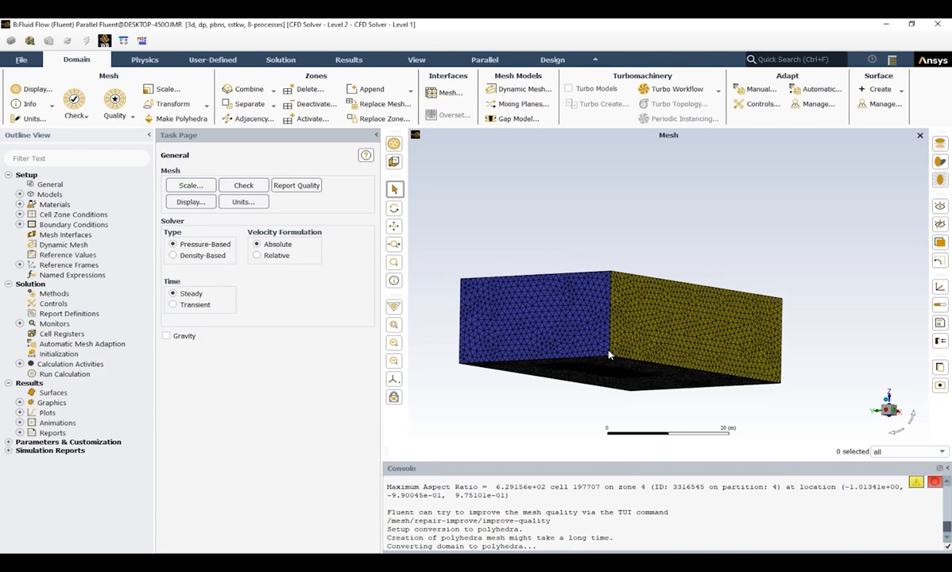
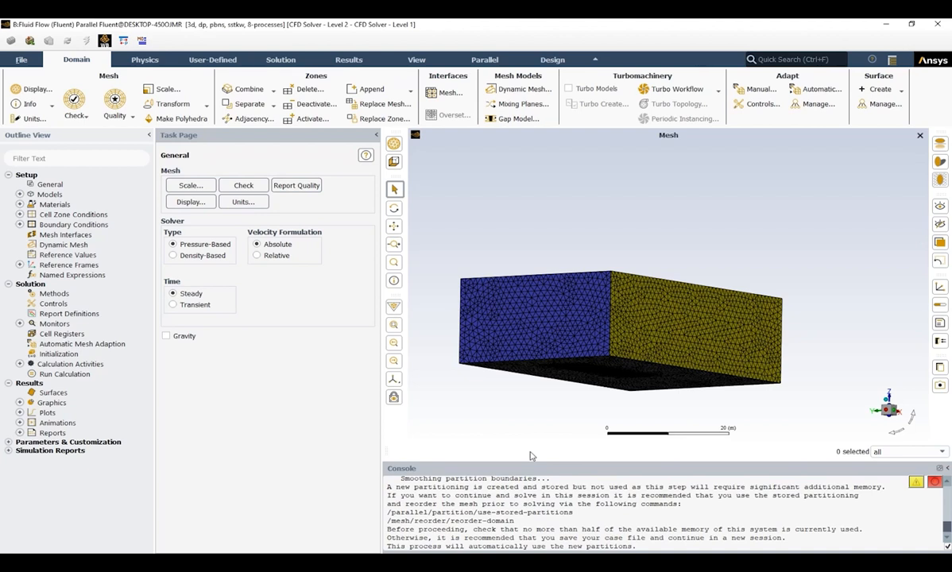
# - Read the console output of the polyhedra conversion, including the partitioning notes and completion status
pyautogui.scroll(-1, 569, 506)
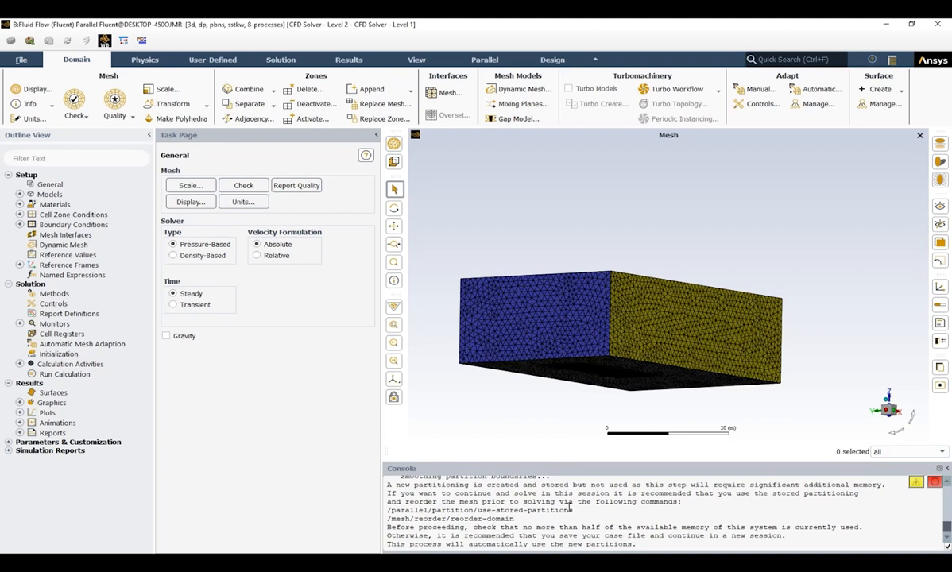
pyautogui.scroll(1, 569, 505)
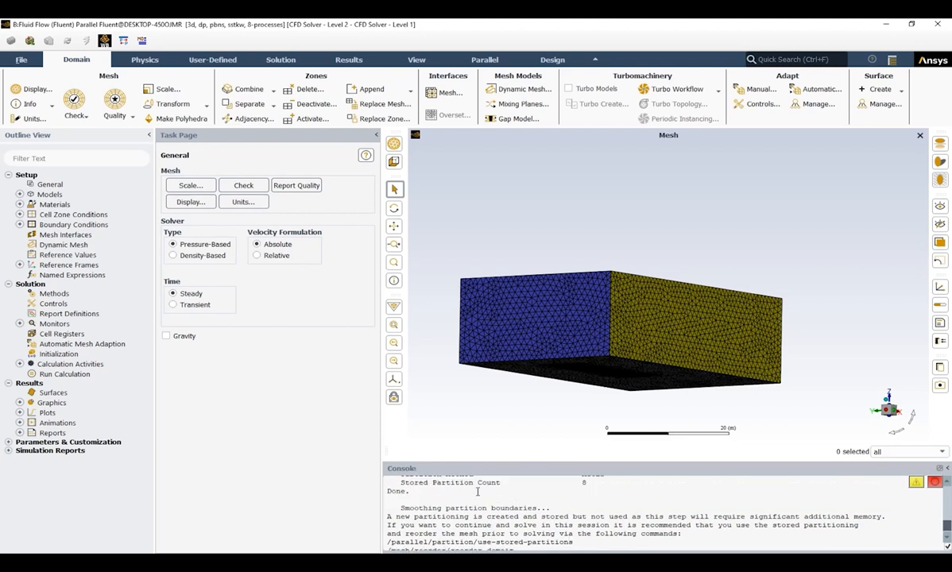
pyautogui.scroll(1, 445, 477)
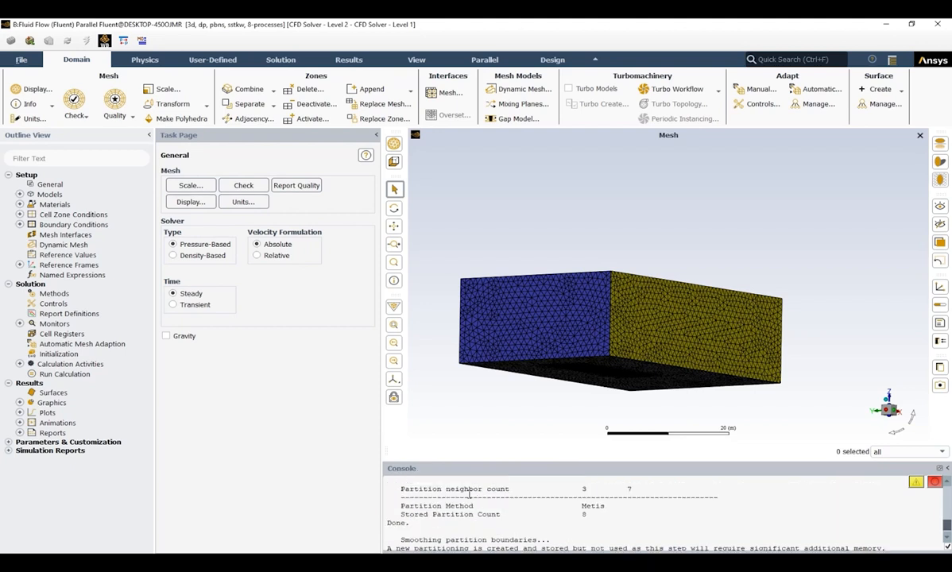
pyautogui.scroll(-2, 382, 520)
pyautogui.doubleClick(401, 521)
pyautogui.doubleClick(396, 547)
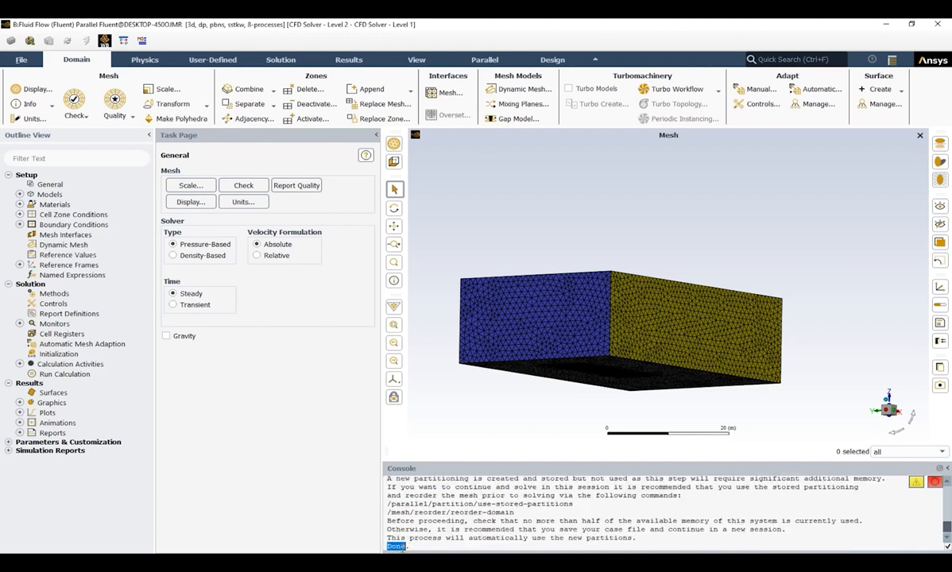
# - Redisplay the mesh on all surfaces with edges and faces, and examine the polyhedral cells on the bottom around the truck's wheels
pyautogui.click(189, 202)
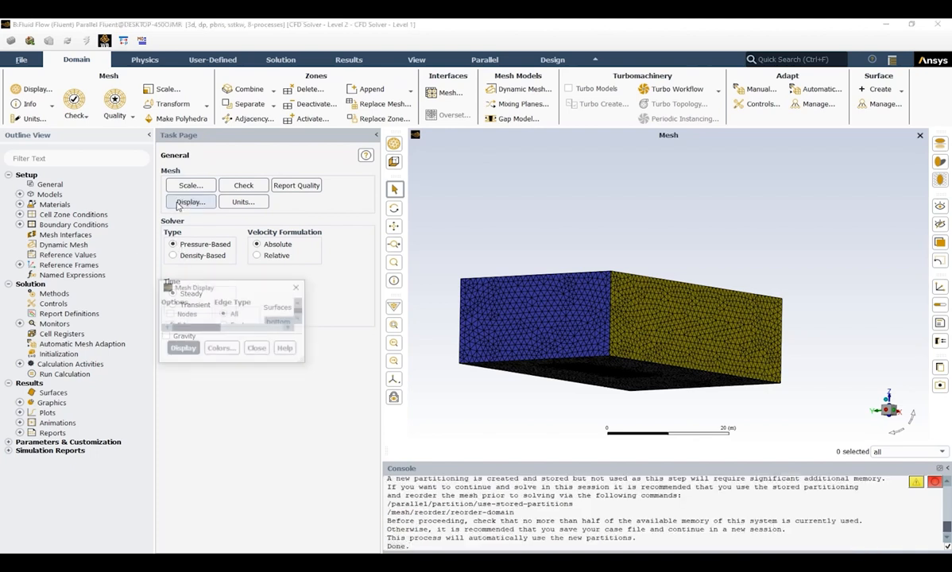
pyautogui.click(248, 442)
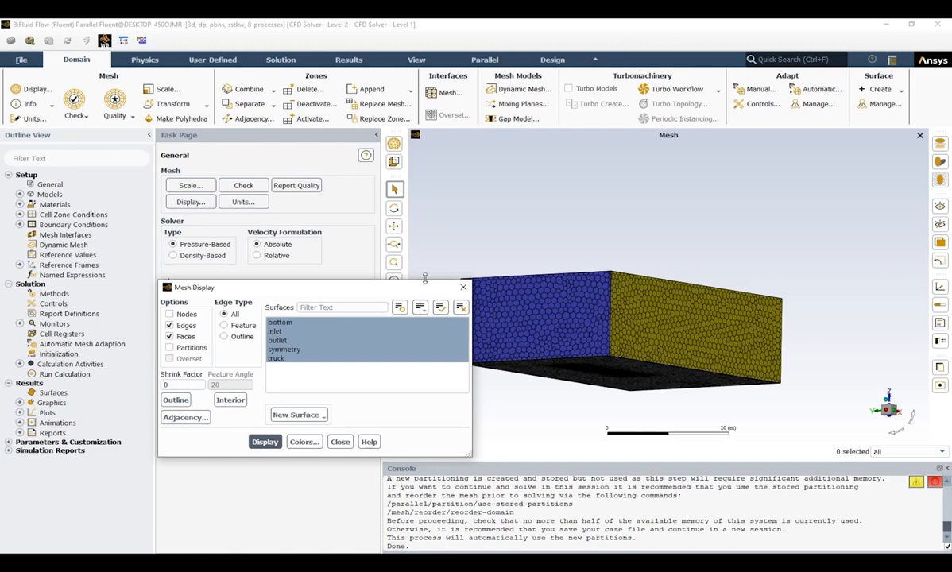
pyautogui.moveTo(408, 291); pyautogui.dragTo(331, 249)
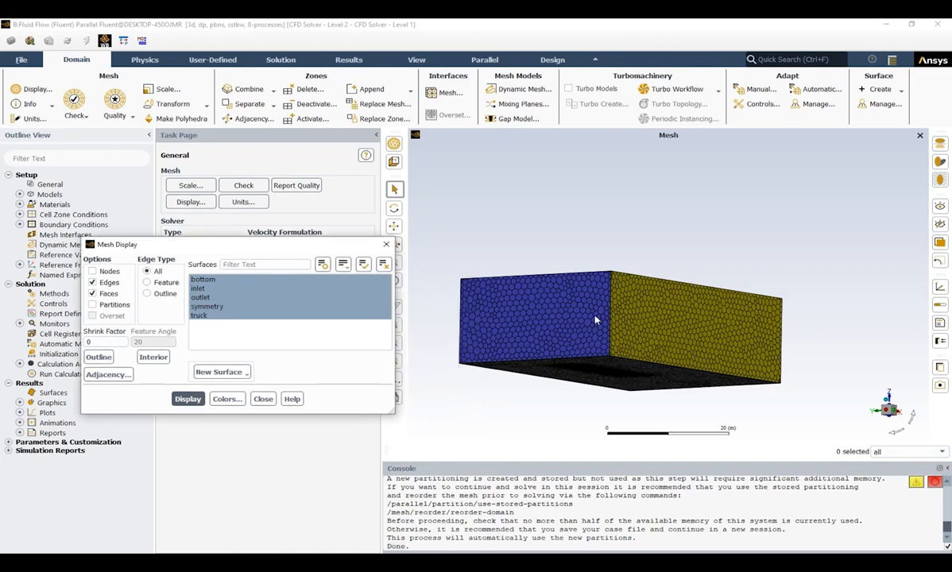
pyautogui.moveTo(589, 316); pyautogui.dragTo(623, 259)
pyautogui.scroll(10, 549, 356)
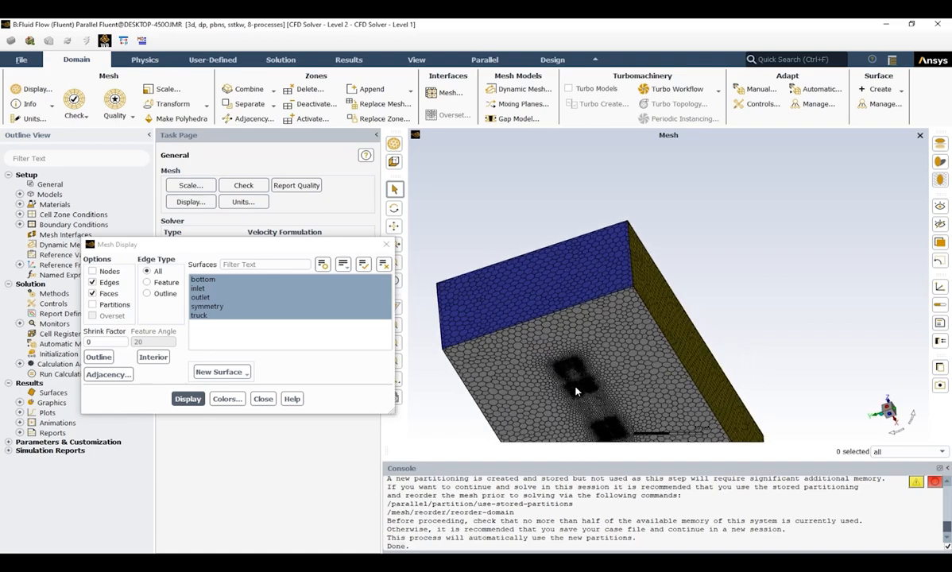
pyautogui.scroll(-10, 592, 377)
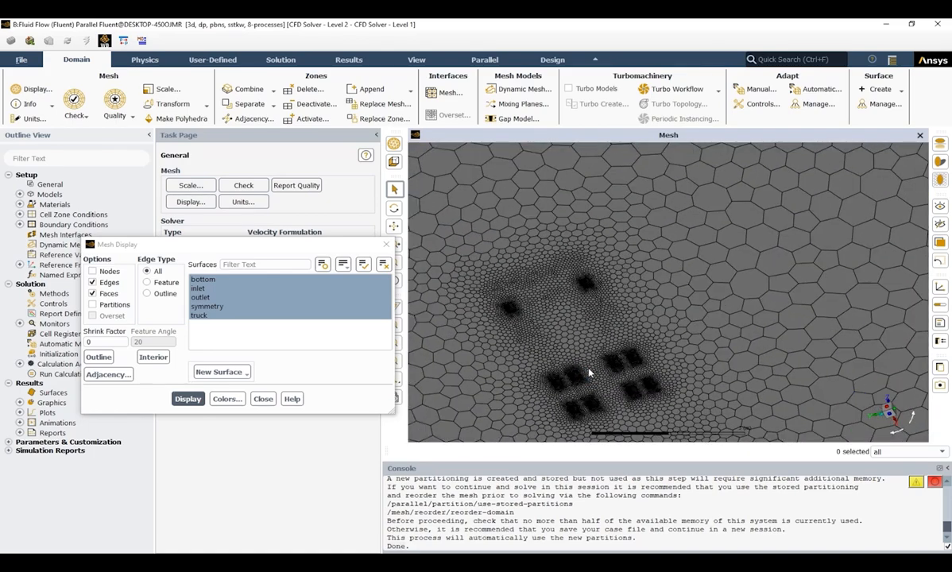
# - Display the mesh on the truck surface only, with edges and faces, and examine the polyhedral cells on the cab and trailer
pyautogui.moveTo(591, 293); pyautogui.dragTo(580, 349)
pyautogui.click(208, 280)
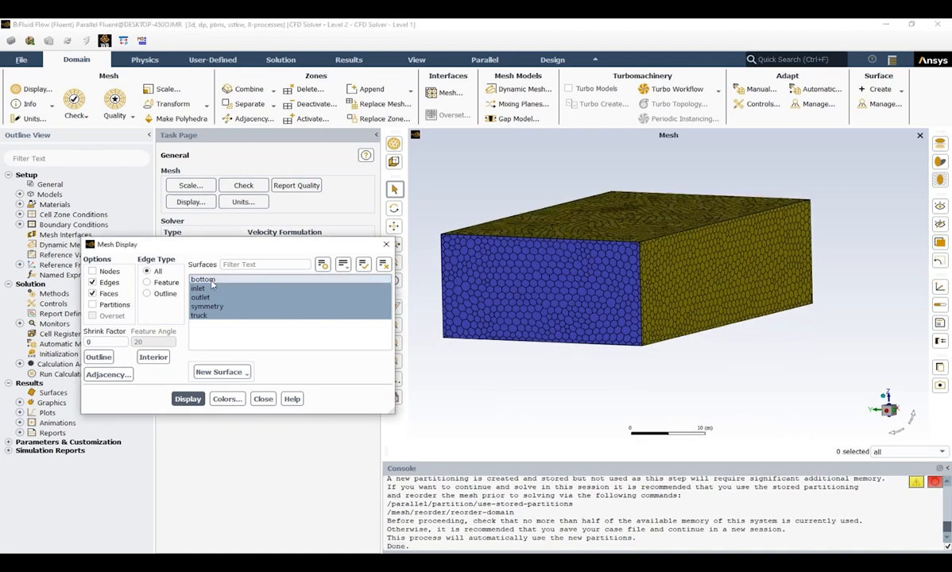
pyautogui.click(205, 288)
pyautogui.click(209, 298)
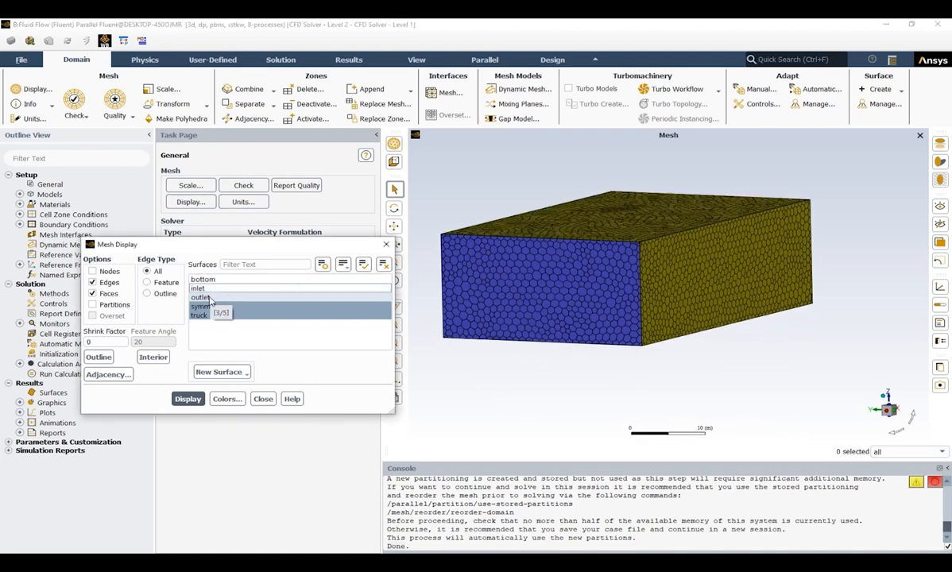
pyautogui.click(214, 308)
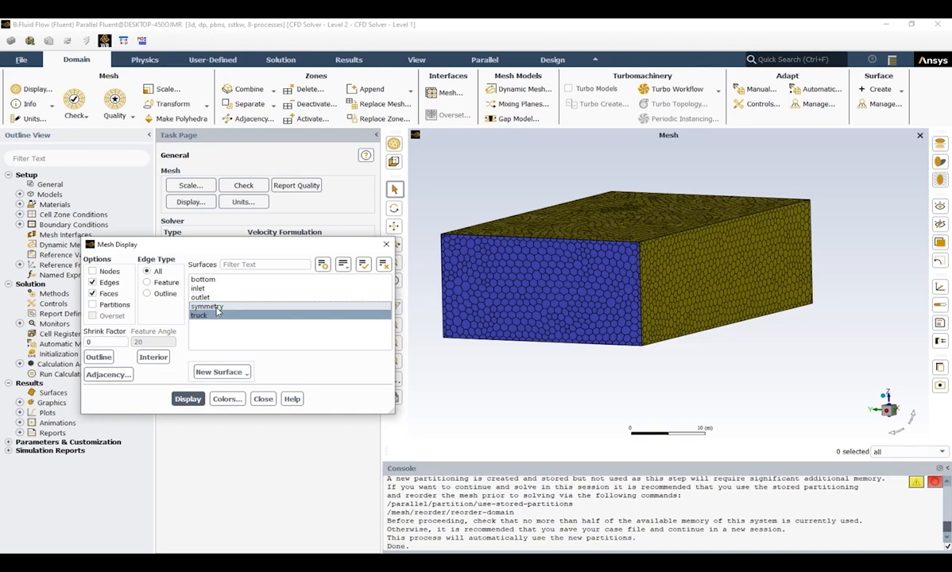
pyautogui.click(188, 399)
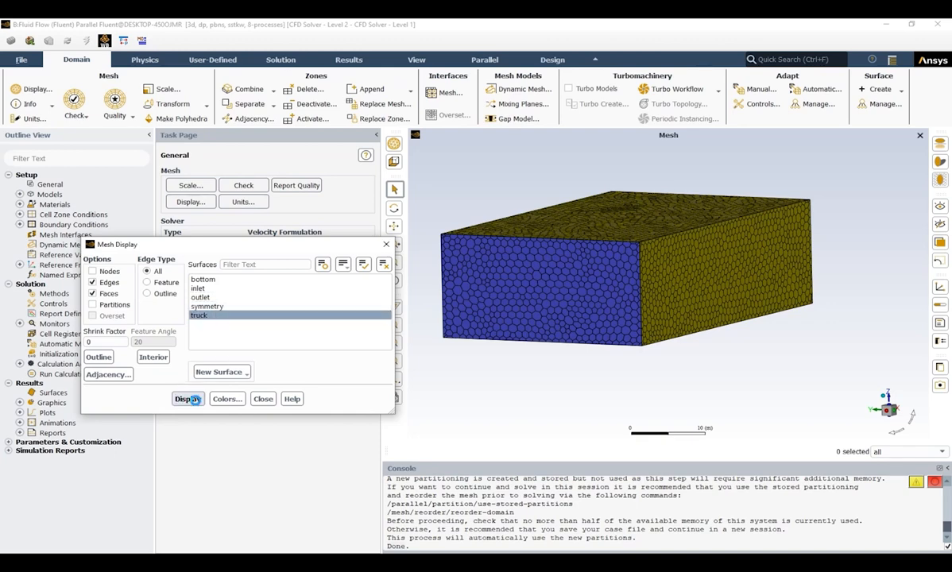
pyautogui.scroll(10, 659, 304)
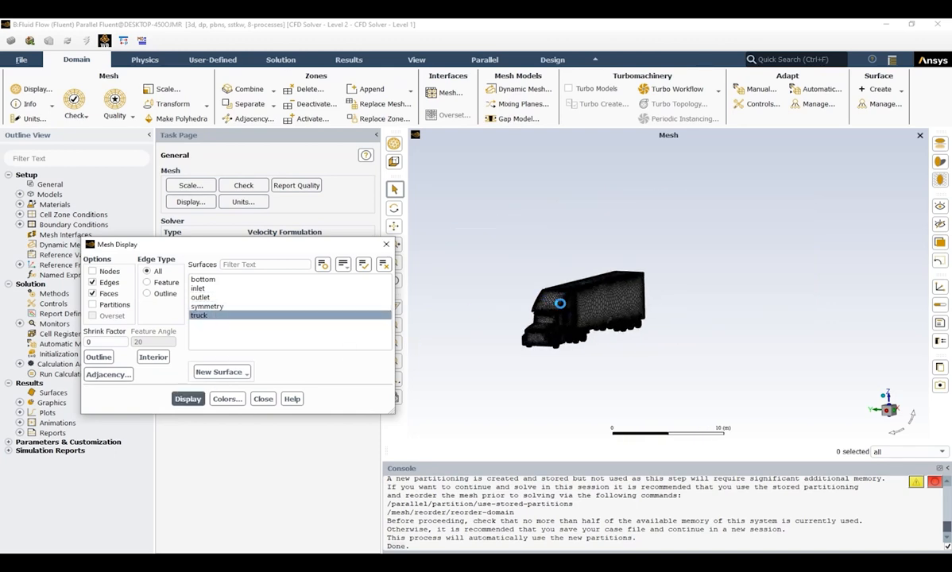
pyautogui.scroll(-10, 618, 301)
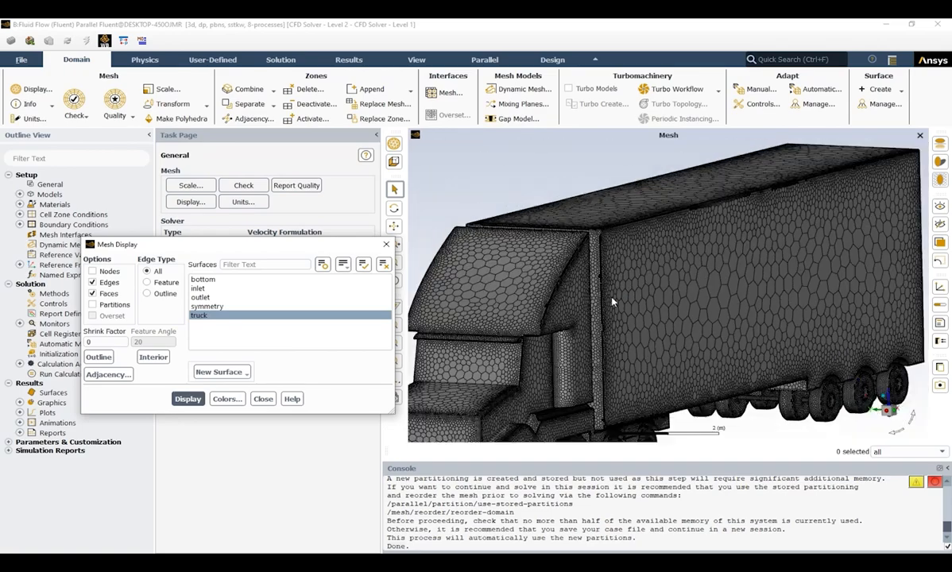
pyautogui.moveTo(595, 323); pyautogui.dragTo(702, 256, button='middle')
pyautogui.moveTo(701, 256); pyautogui.dragTo(581, 256)
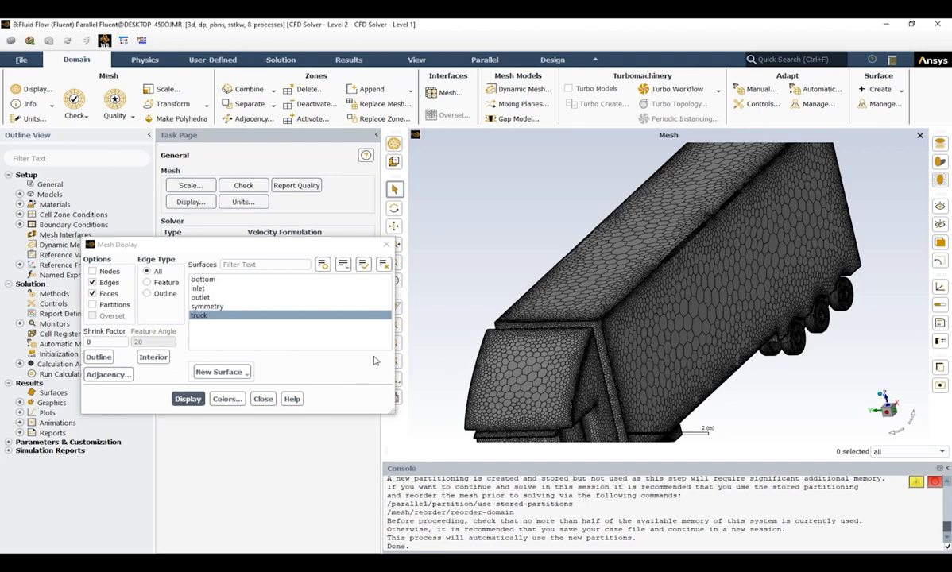
pyautogui.click(263, 399)
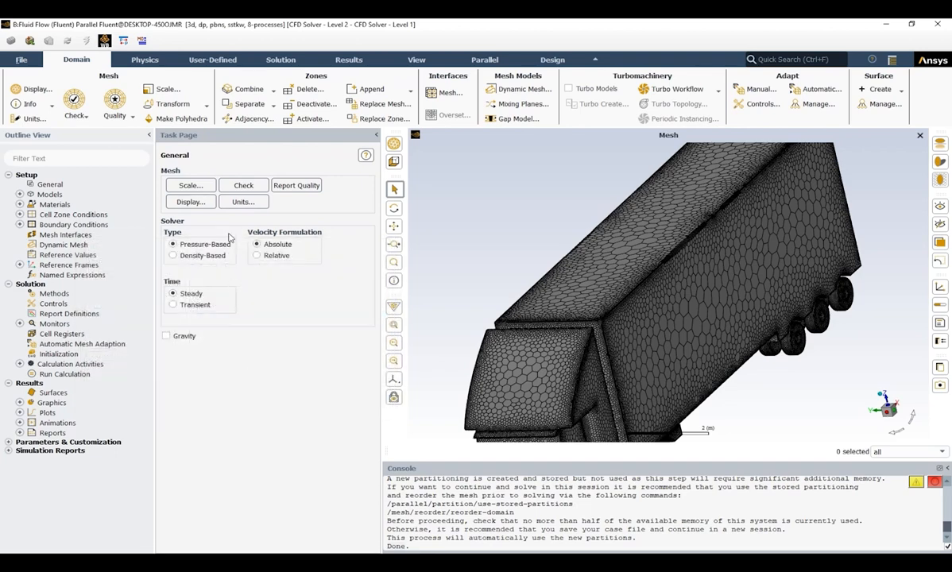
# - Report the quality of the converted polyhedral mesh, reading its minimum orthogonal quality and maximum aspect ratio
pyautogui.click(310, 189)
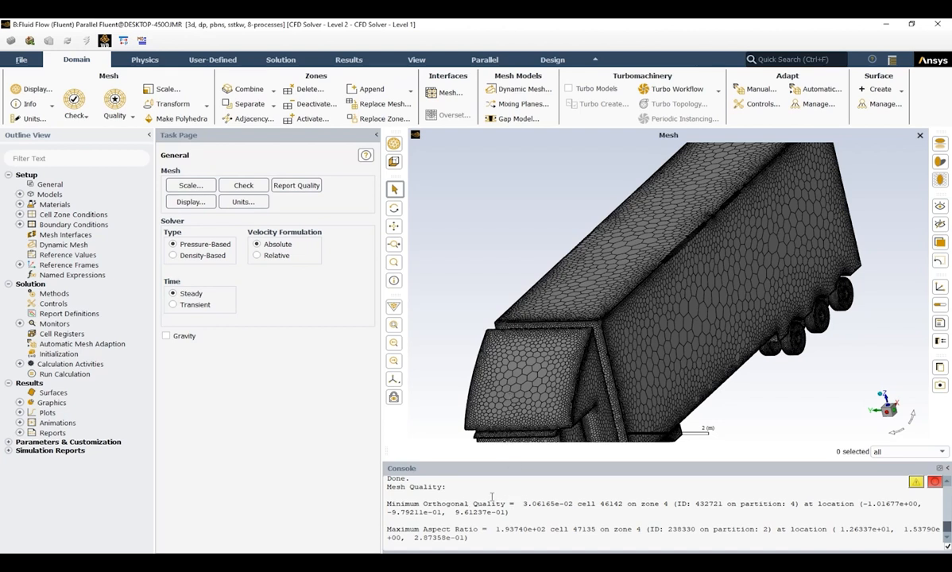
# - Turn off the mesh edges and redisplay the truck surface with faces only
pyautogui.click(207, 205)
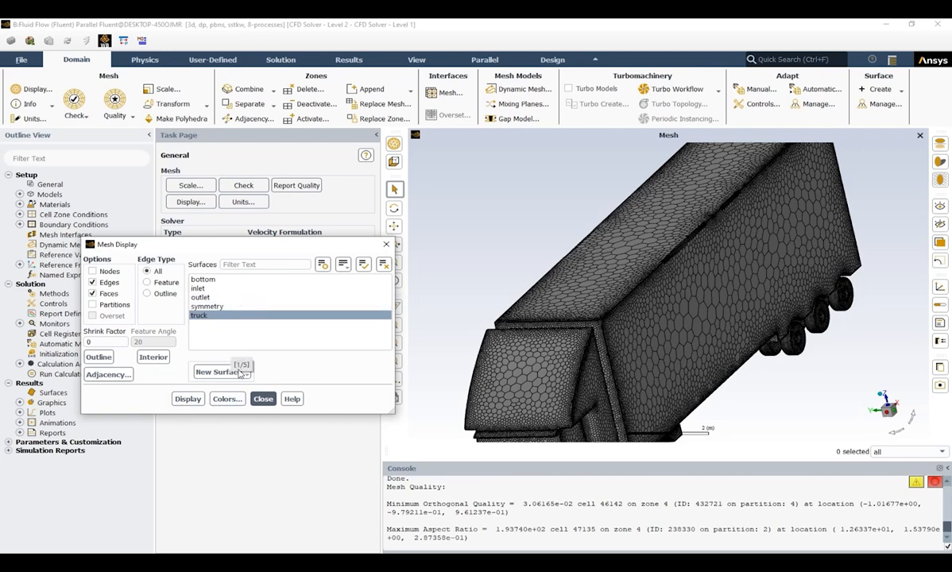
pyautogui.moveTo(506, 296); pyautogui.dragTo(625, 291)
pyautogui.scroll(-3, 602, 286)
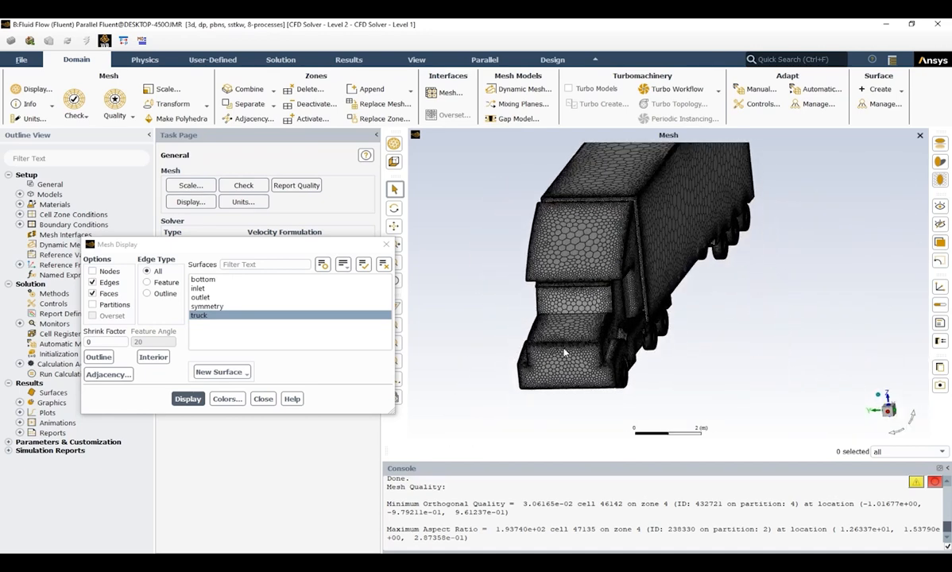
pyautogui.scroll(-3, 565, 353)
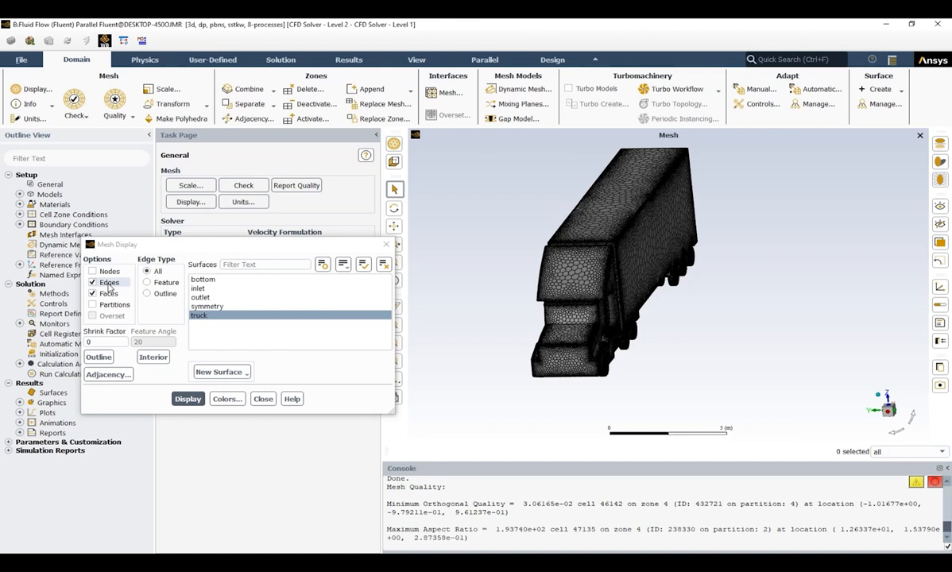
pyautogui.click(109, 284)
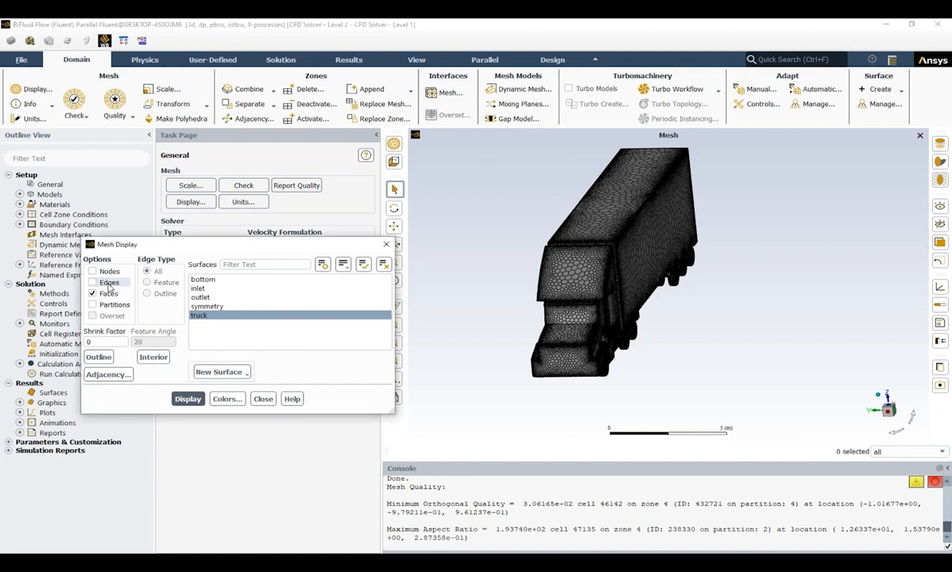
pyautogui.click(187, 398)
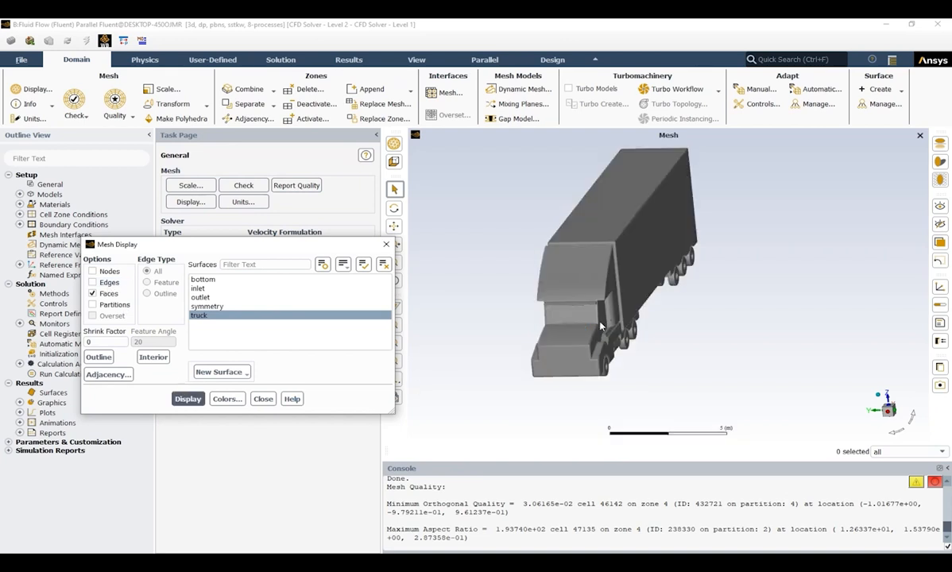
pyautogui.click(263, 399)
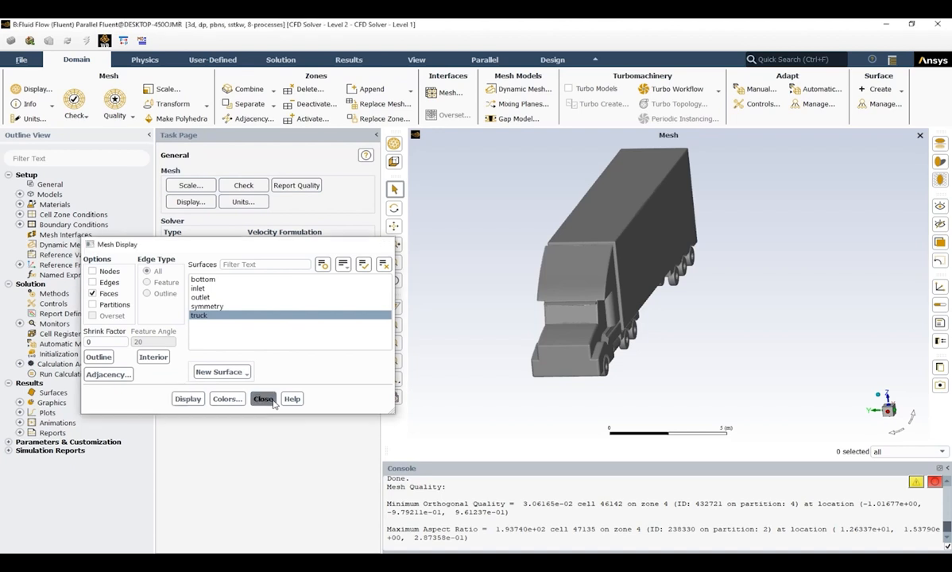
# - Set the unit for the length quantity to m
pyautogui.click(243, 202)
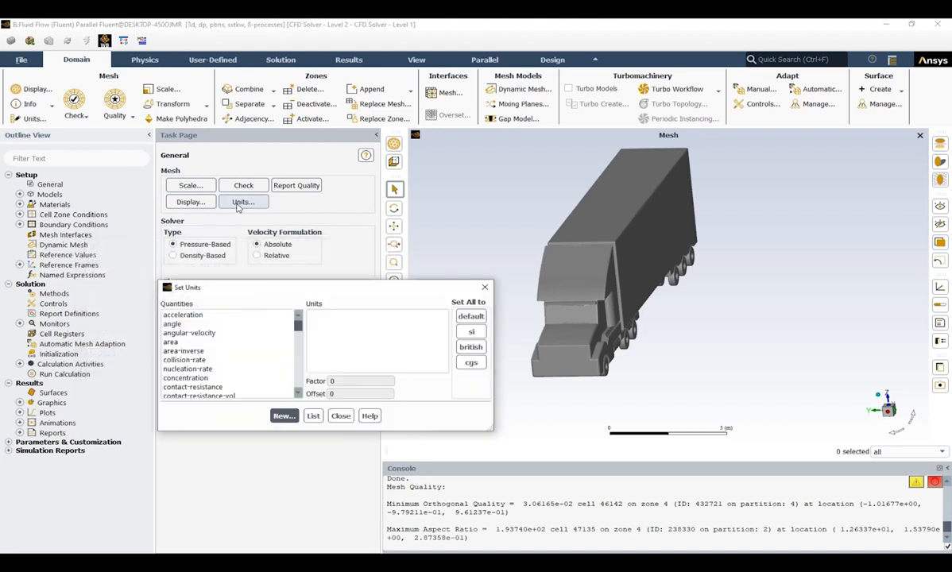
pyautogui.scroll(-10, 217, 328)
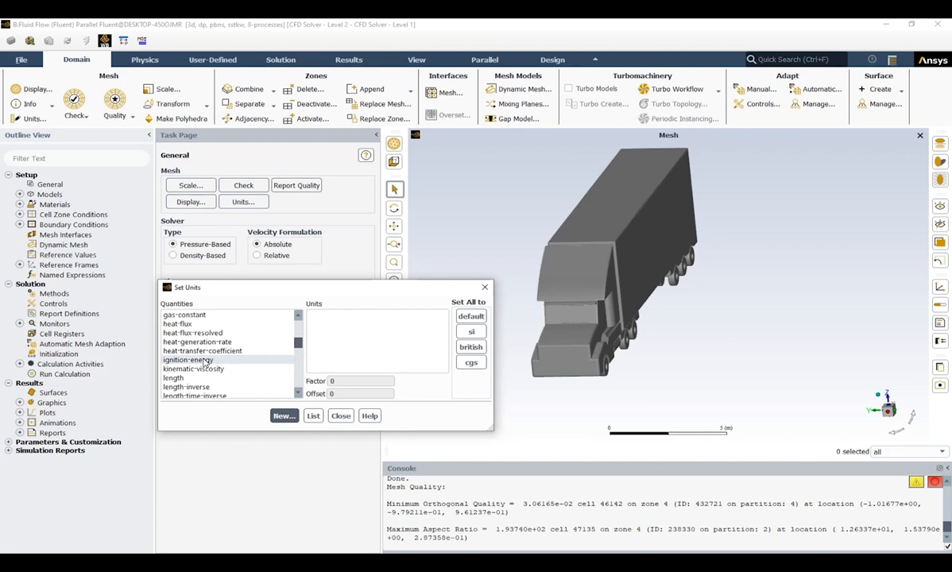
pyautogui.scroll(-3, 202, 362)
pyautogui.scroll(4, 190, 360)
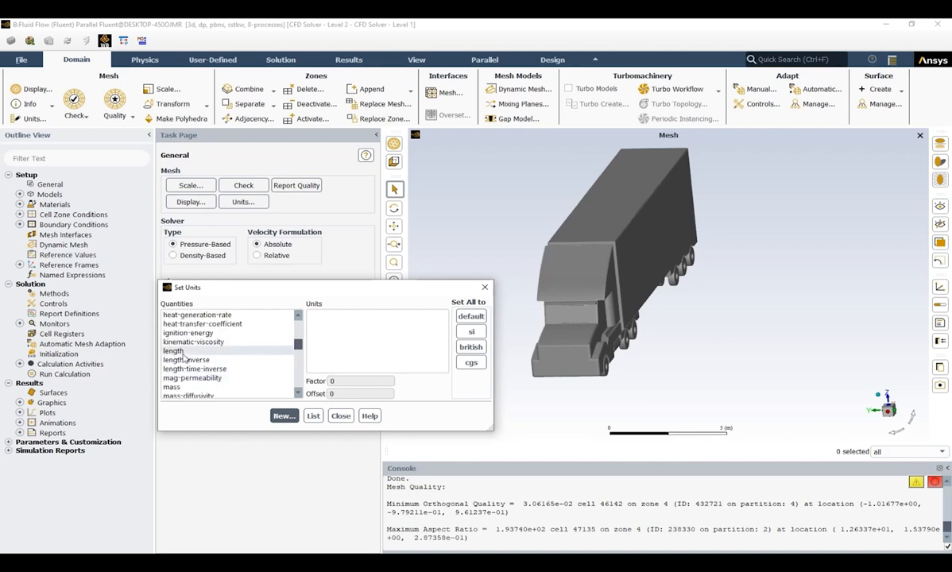
pyautogui.click(181, 352)
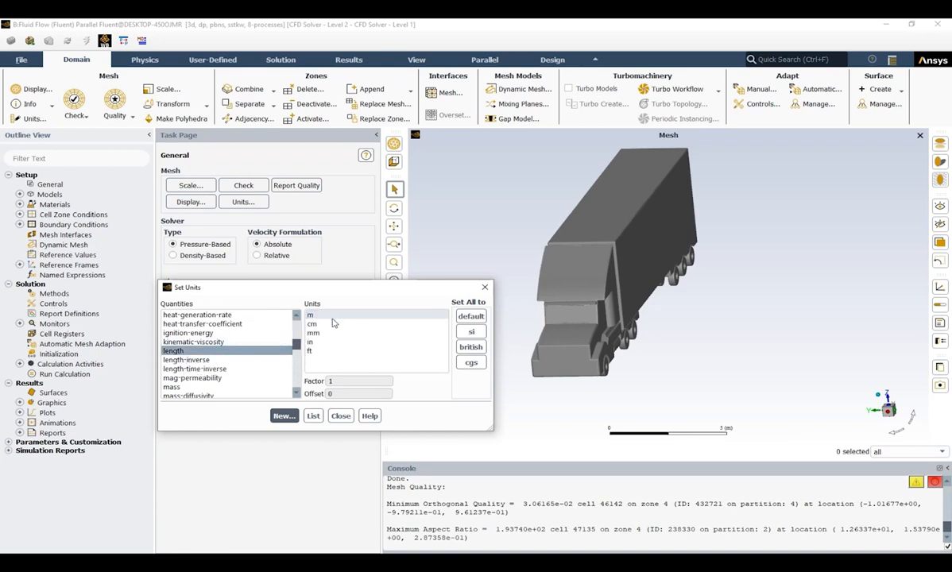
pyautogui.click(333, 318)
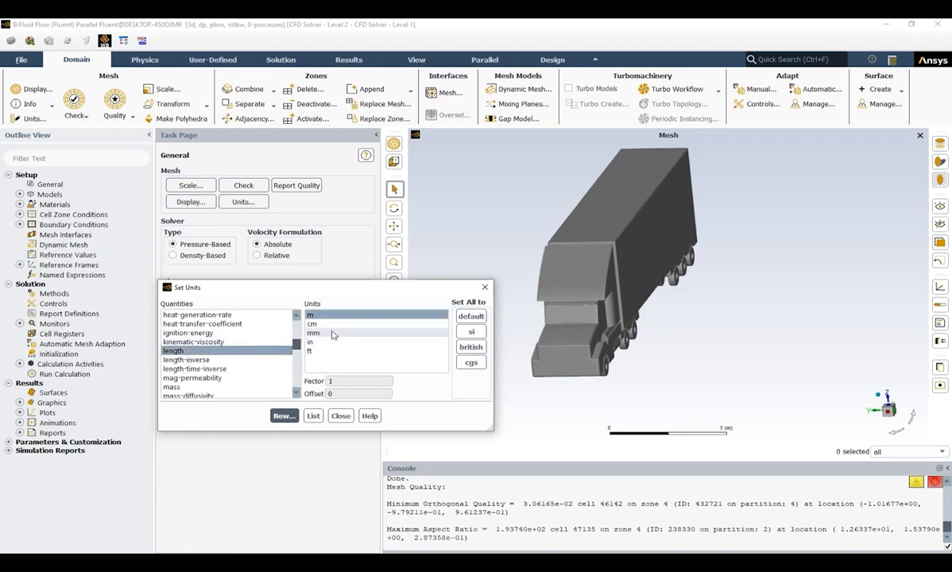
pyautogui.click(341, 416)
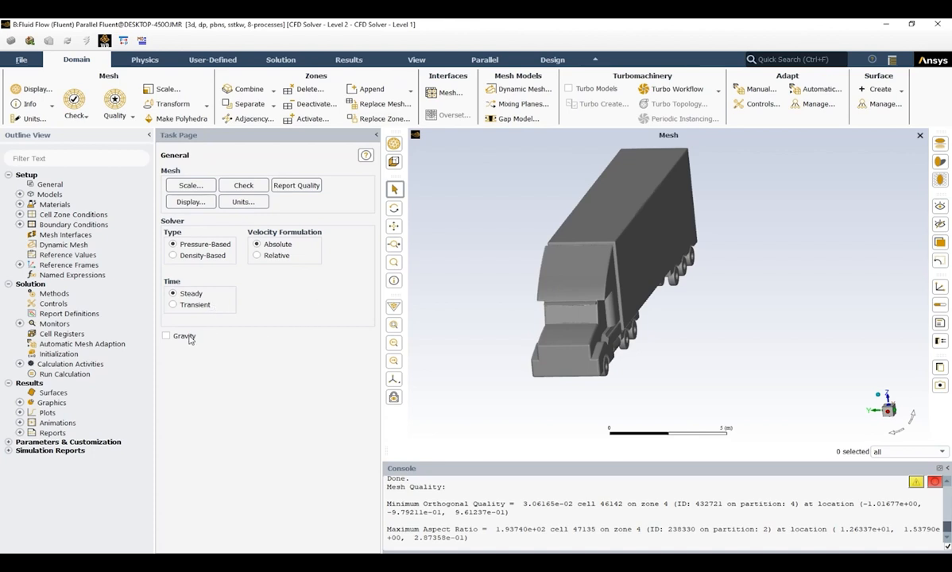
# - Review the viscous model settings, including the k-omega SST selection, model constants and options, and leave without applying changes
pyautogui.moveTo(658, 313); pyautogui.dragTo(684, 321)
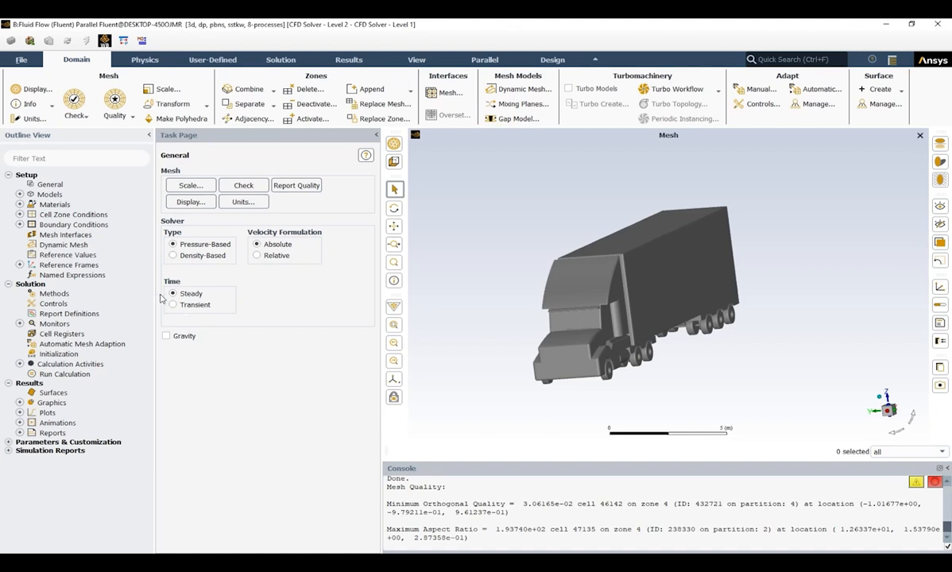
pyautogui.click(20, 194)
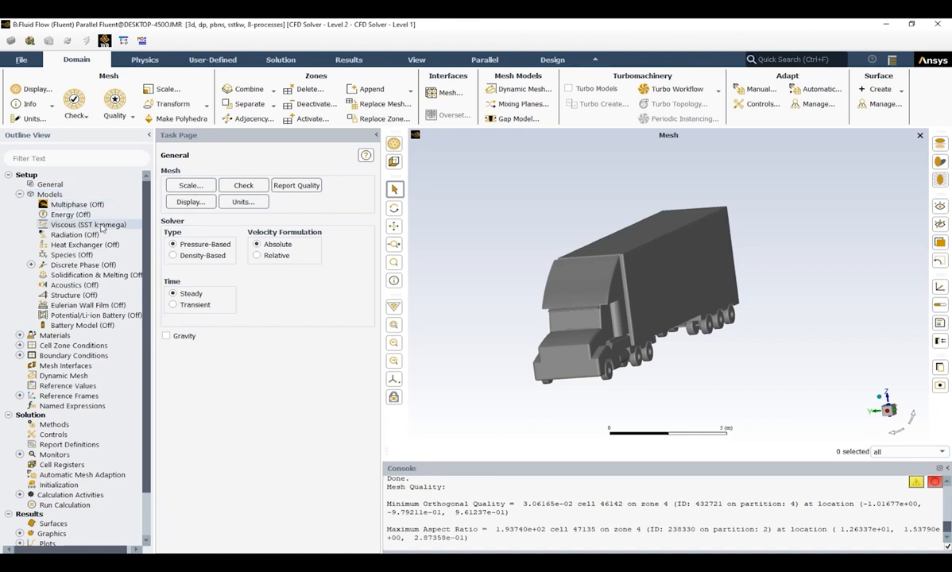
pyautogui.moveTo(467, 292); pyautogui.dragTo(586, 341)
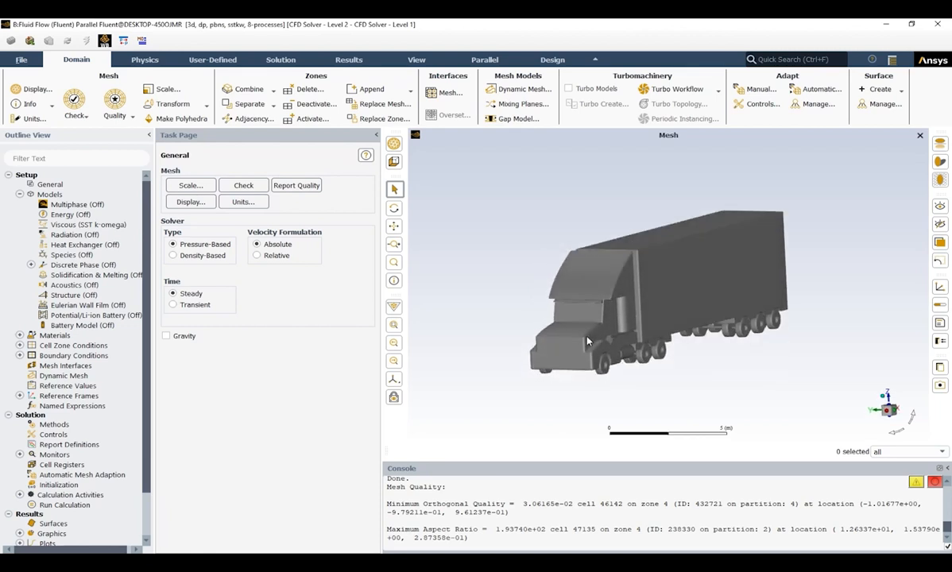
pyautogui.doubleClick(44, 226)
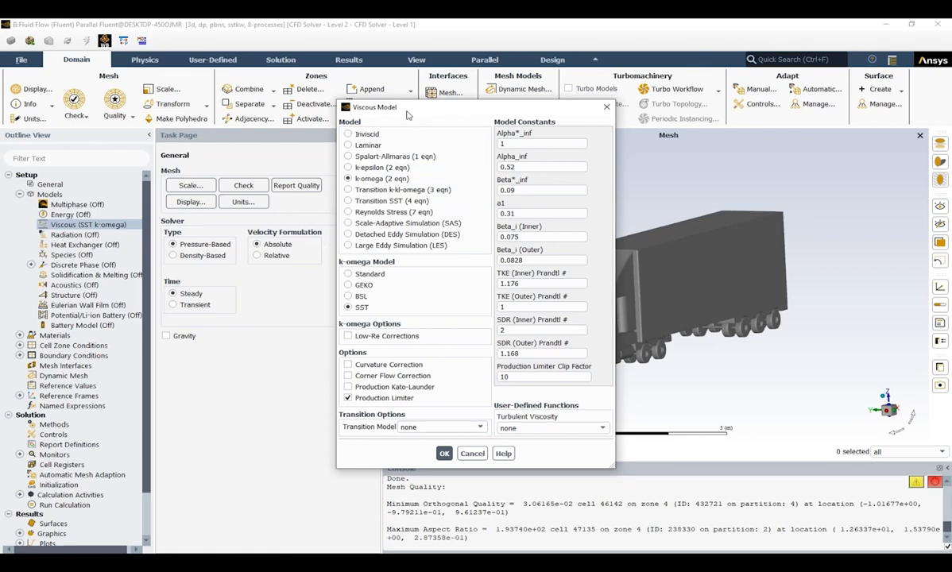
pyautogui.moveTo(397, 107); pyautogui.dragTo(188, 101)
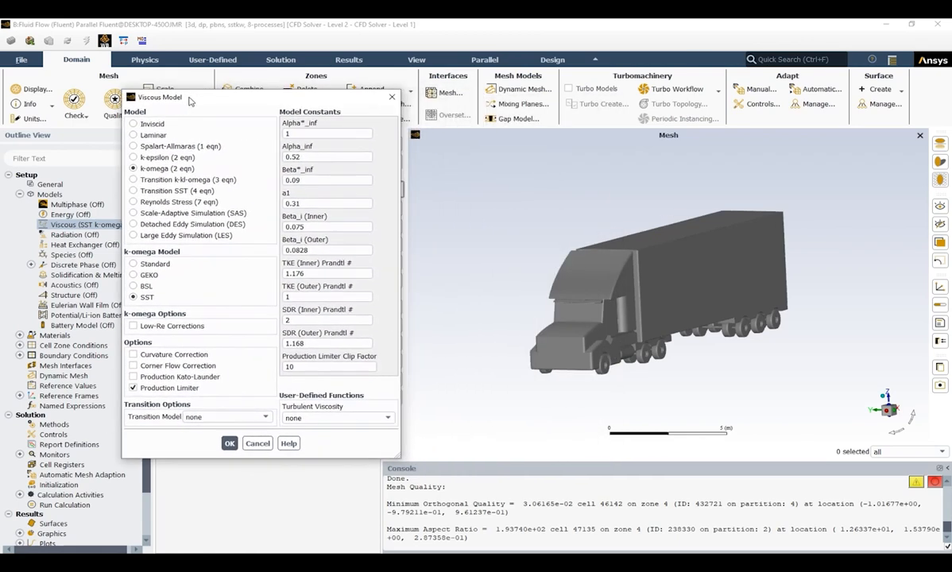
pyautogui.moveTo(601, 257)
pyautogui.mouseDown()
pyautogui.moveTo(627, 251)
pyautogui.moveTo(592, 247)
pyautogui.mouseUp()
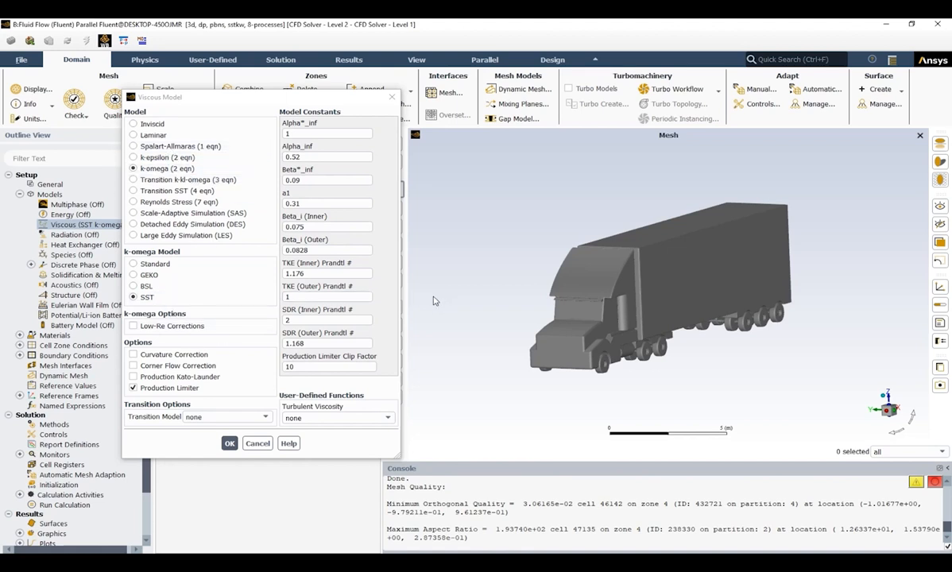
pyautogui.moveTo(300, 100); pyautogui.dragTo(284, 101)
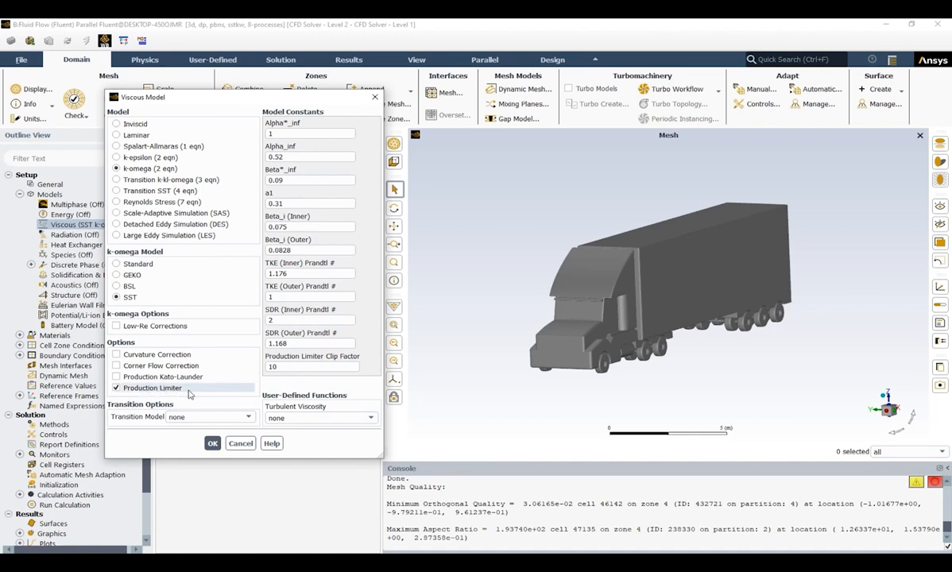
pyautogui.click(240, 444)
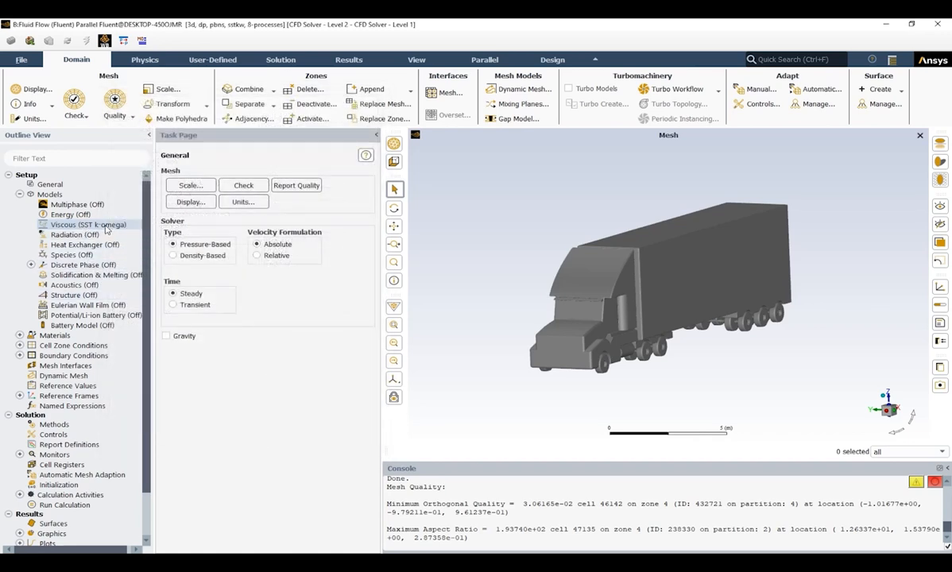
pyautogui.click(19, 195)
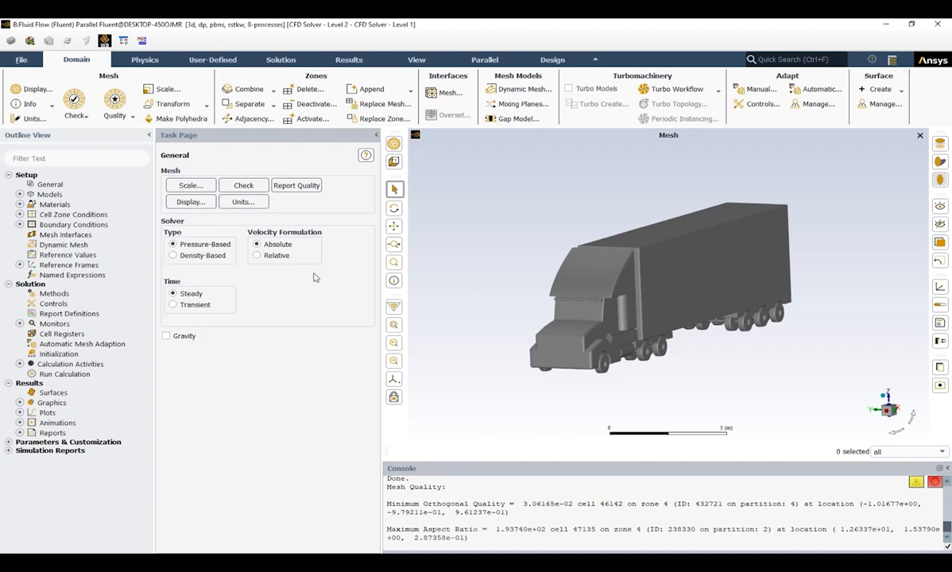
# - Open the air material from the fluid materials and review its density and viscosity properties
pyautogui.click(20, 204)
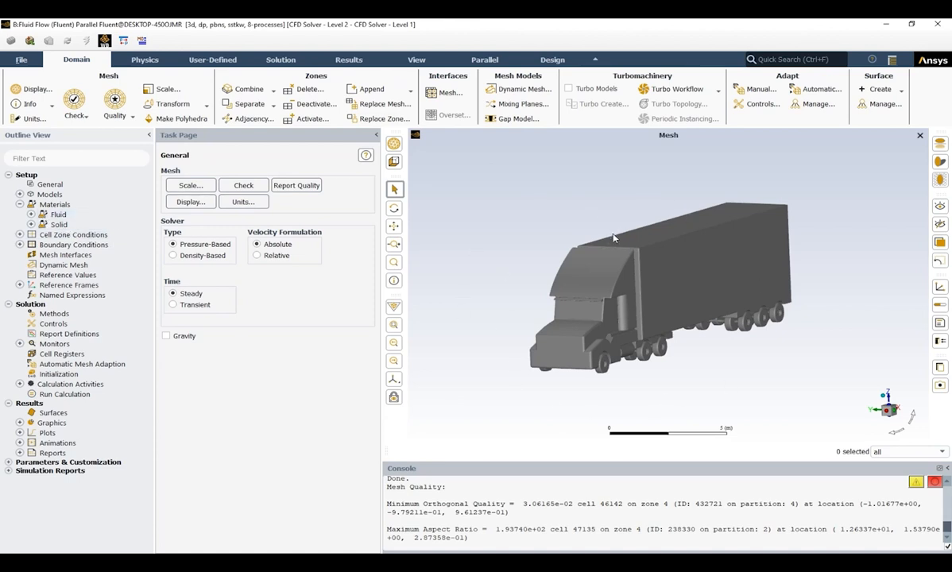
pyautogui.scroll(-2, 706, 268)
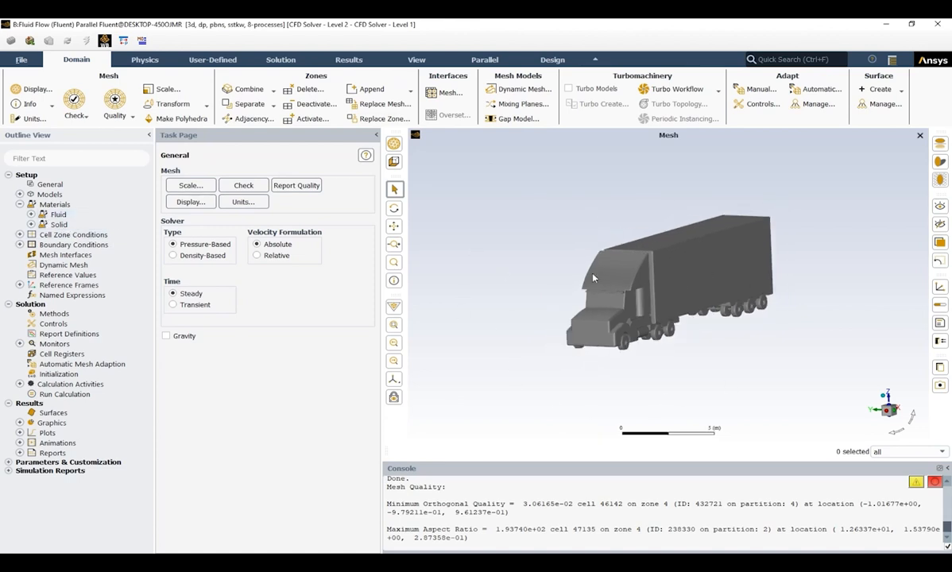
pyautogui.click(32, 215)
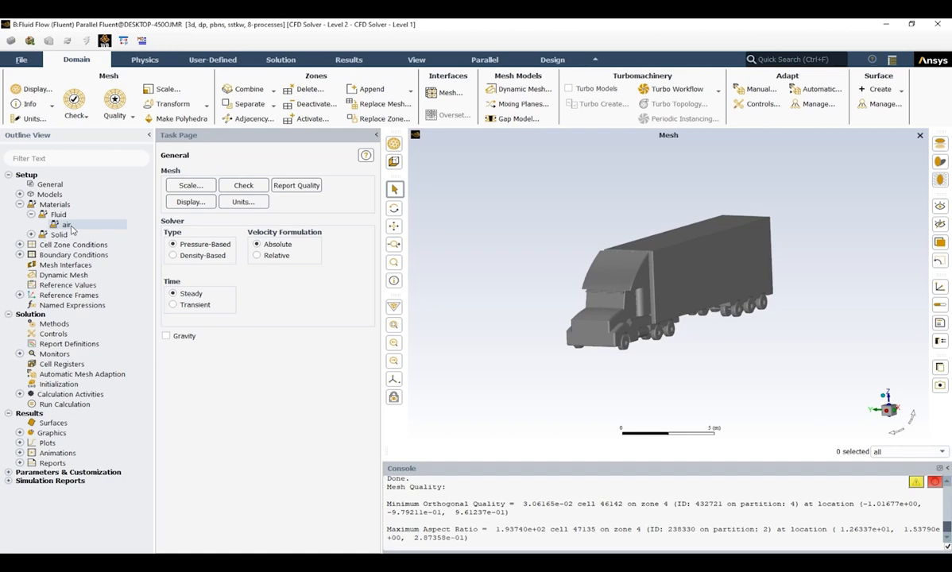
pyautogui.doubleClick(67, 225)
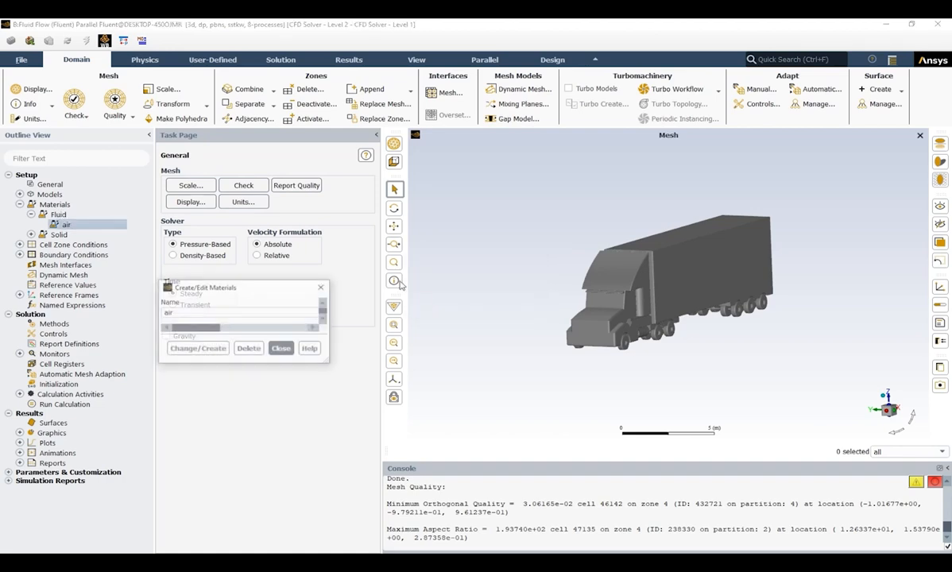
pyautogui.moveTo(370, 150); pyautogui.dragTo(208, 143)
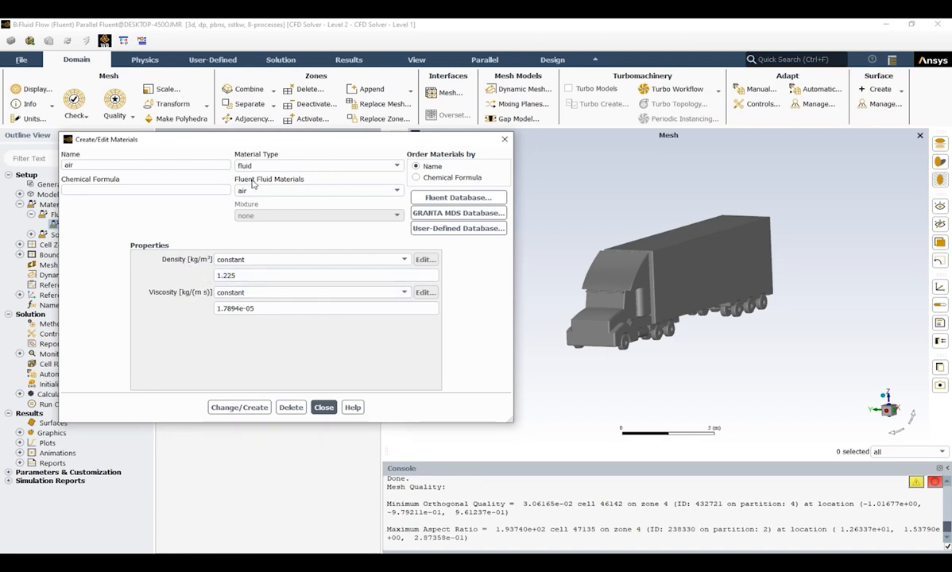
pyautogui.moveTo(250, 141); pyautogui.dragTo(244, 156)
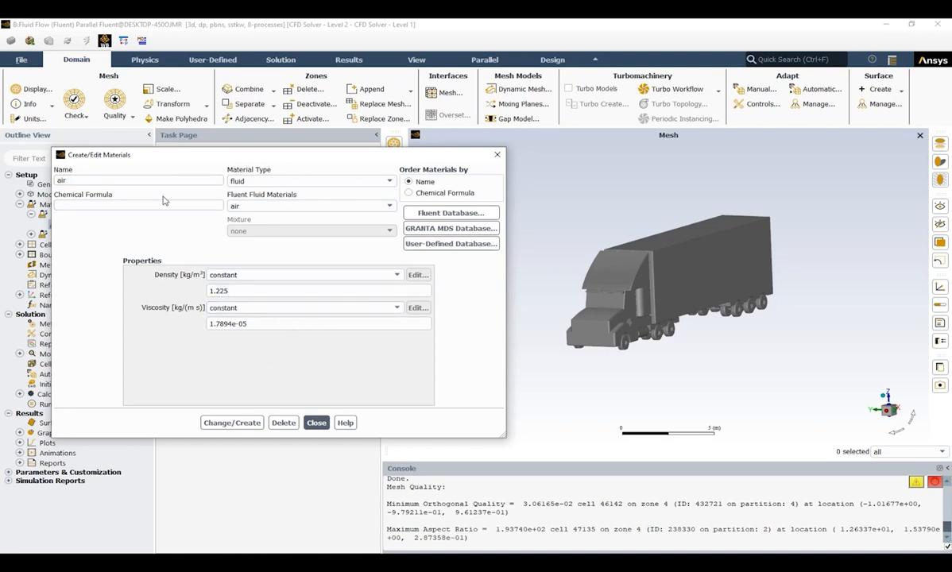
# - Browse the Fluent database of fluid materials, and close the material settings without copying anything
pyautogui.click(424, 216)
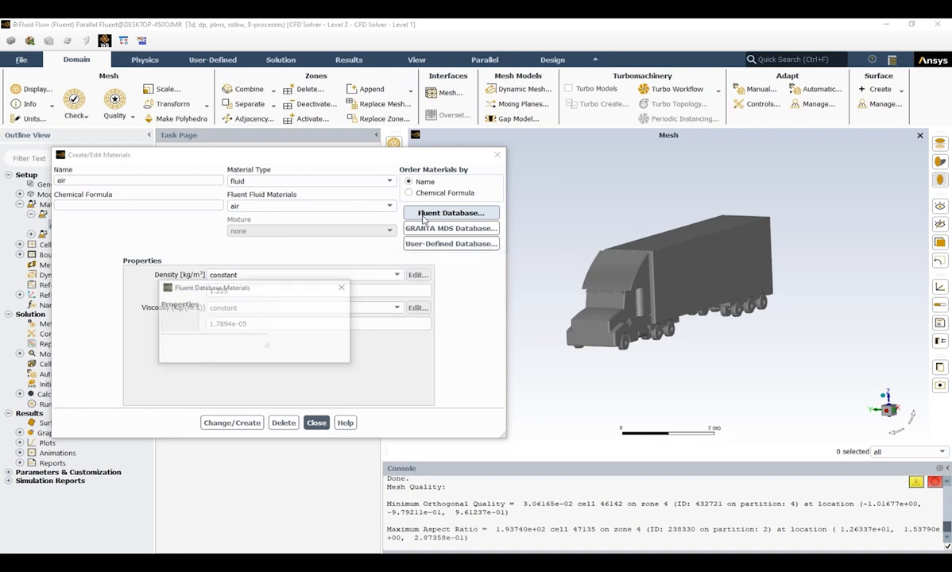
pyautogui.moveTo(371, 285); pyautogui.dragTo(365, 230)
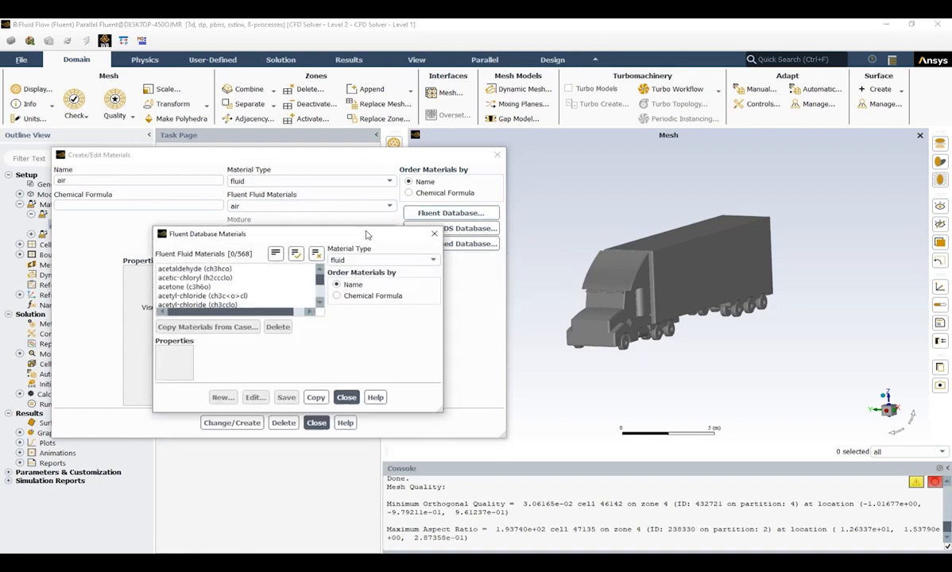
pyautogui.moveTo(322, 281)
pyautogui.mouseDown()
pyautogui.moveTo(322, 296)
pyautogui.moveTo(321, 276)
pyautogui.mouseUp()
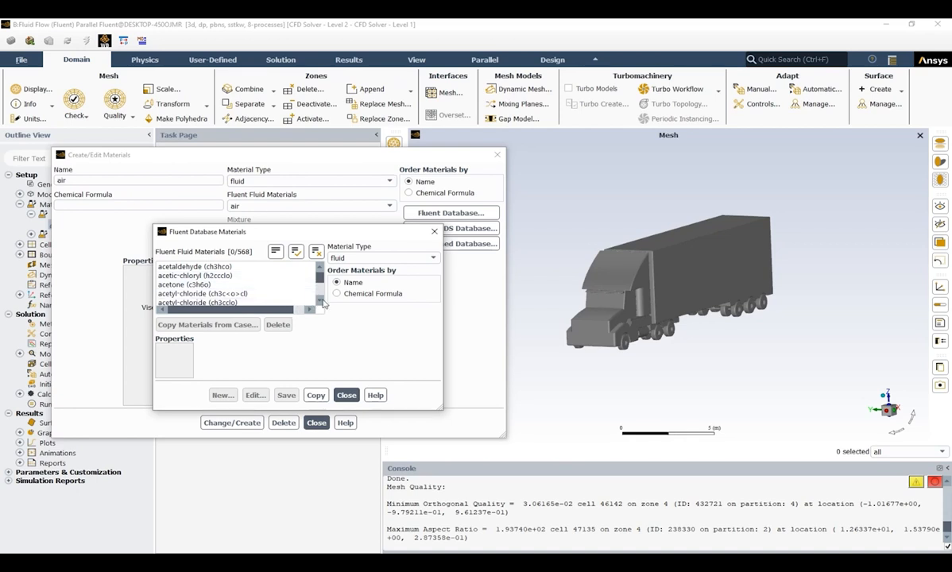
pyautogui.click(347, 395)
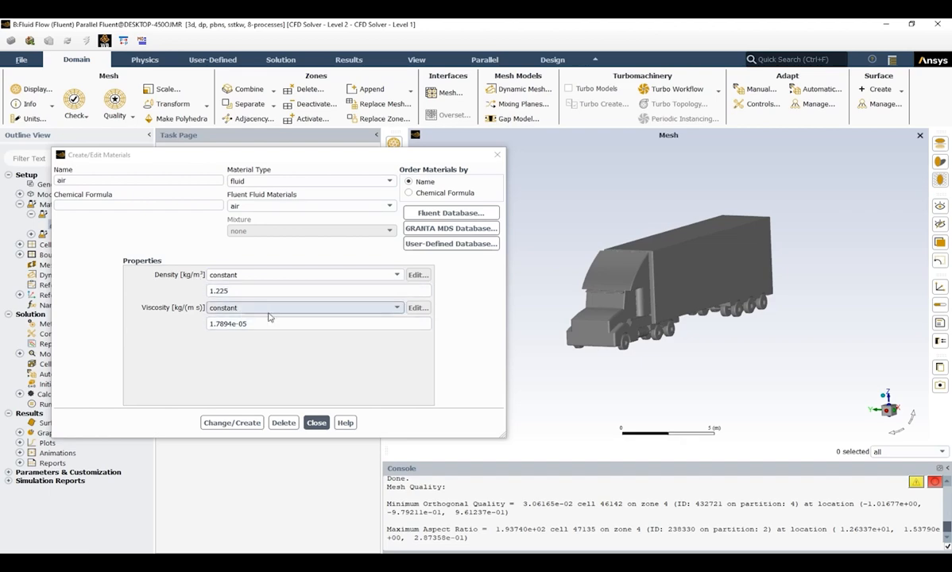
pyautogui.click(316, 423)
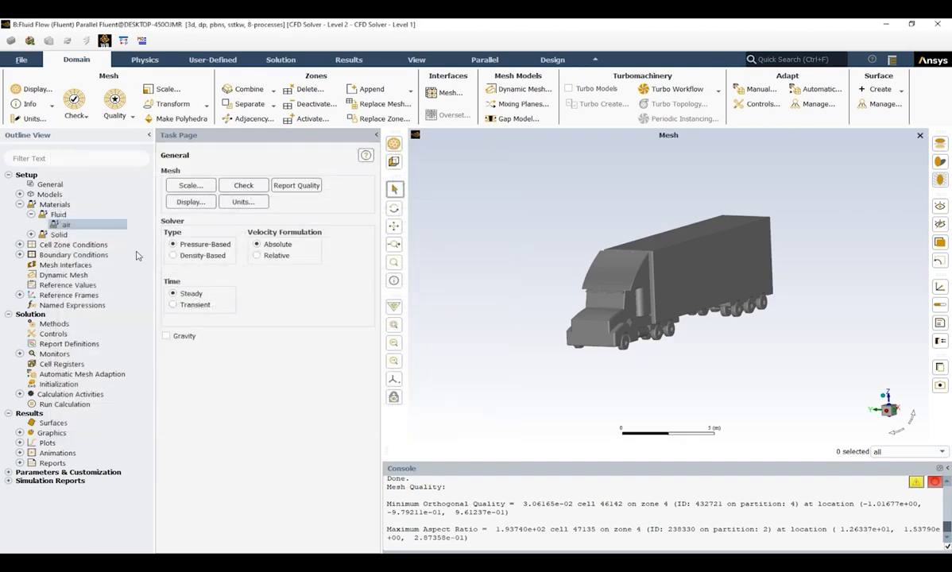
pyautogui.click(20, 204)
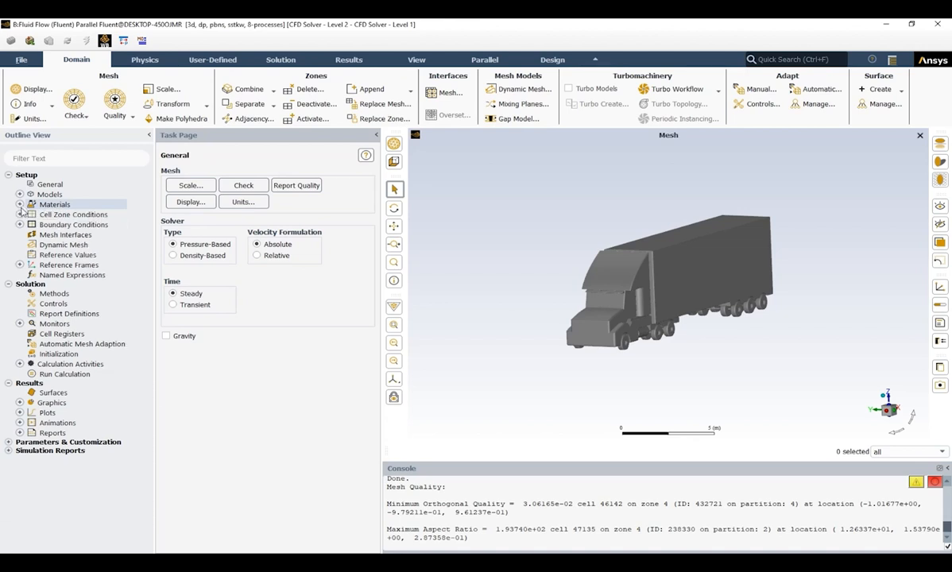
# - Open the conditions of the flow cell zone to review its zone name and assigned material
pyautogui.click(20, 214)
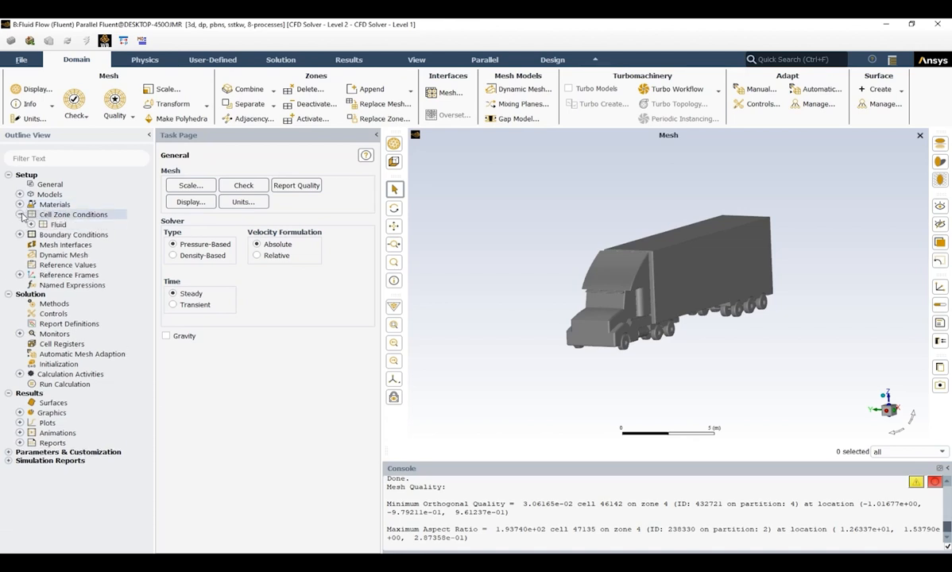
pyautogui.click(33, 225)
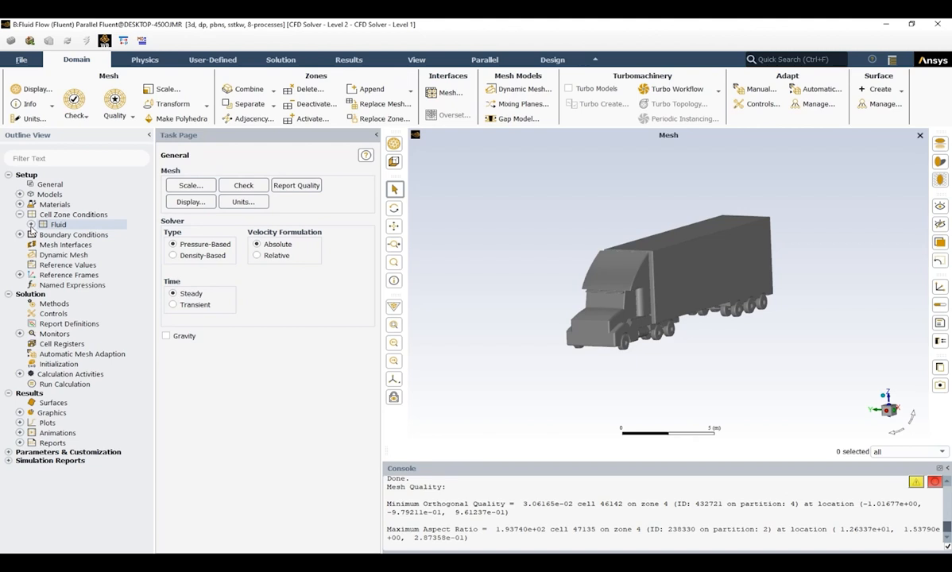
pyautogui.click(31, 225)
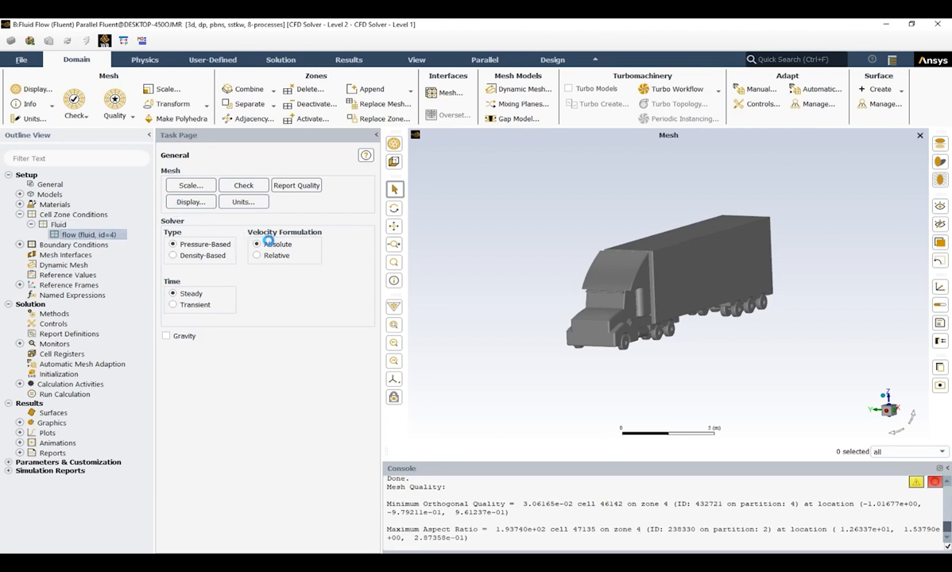
pyautogui.moveTo(380, 287); pyautogui.dragTo(365, 239)
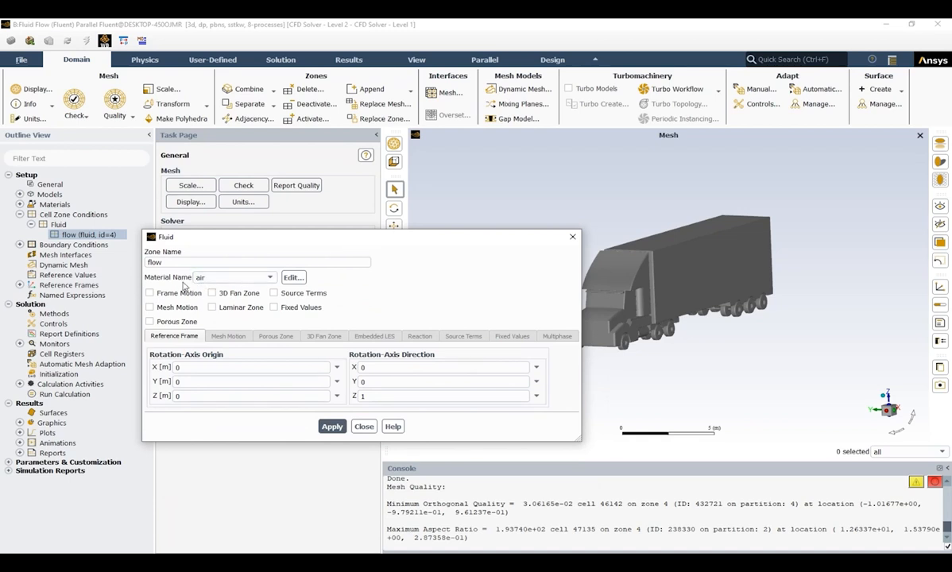
pyautogui.moveTo(251, 242); pyautogui.dragTo(210, 228)
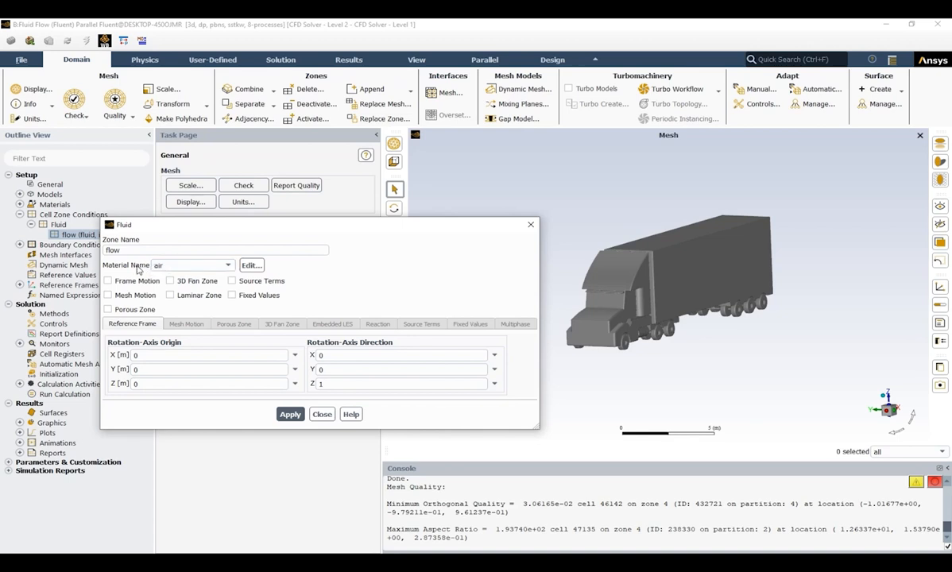
# - Check which materials can be assigned to the flow cell zone, and close its settings without changes
pyautogui.click(21, 205)
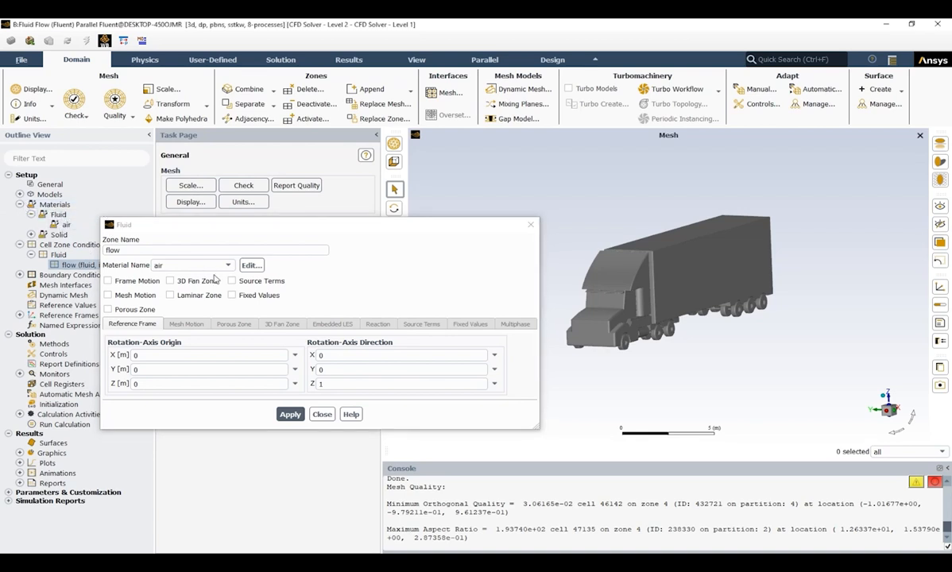
pyautogui.click(189, 265)
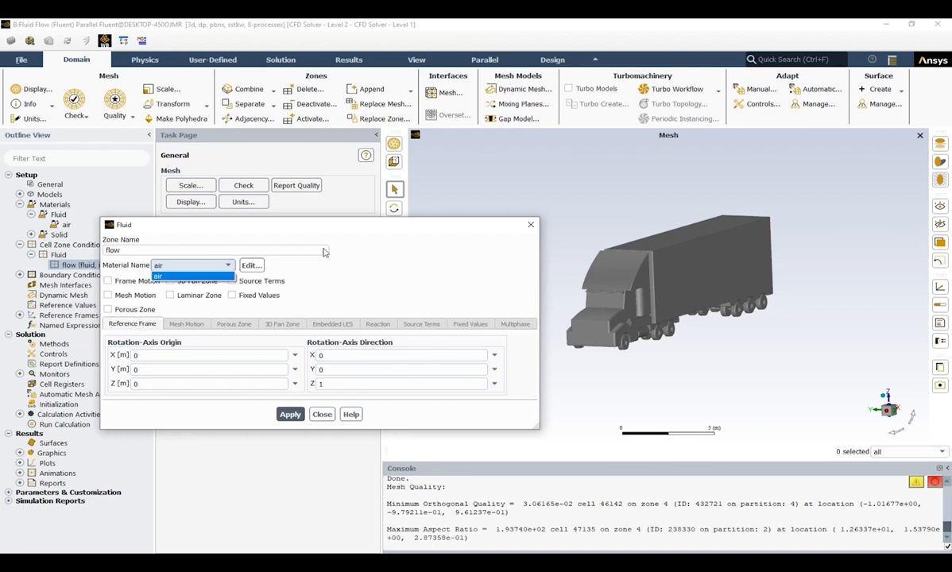
pyautogui.click(304, 225)
pyautogui.moveTo(254, 228); pyautogui.dragTo(163, 211)
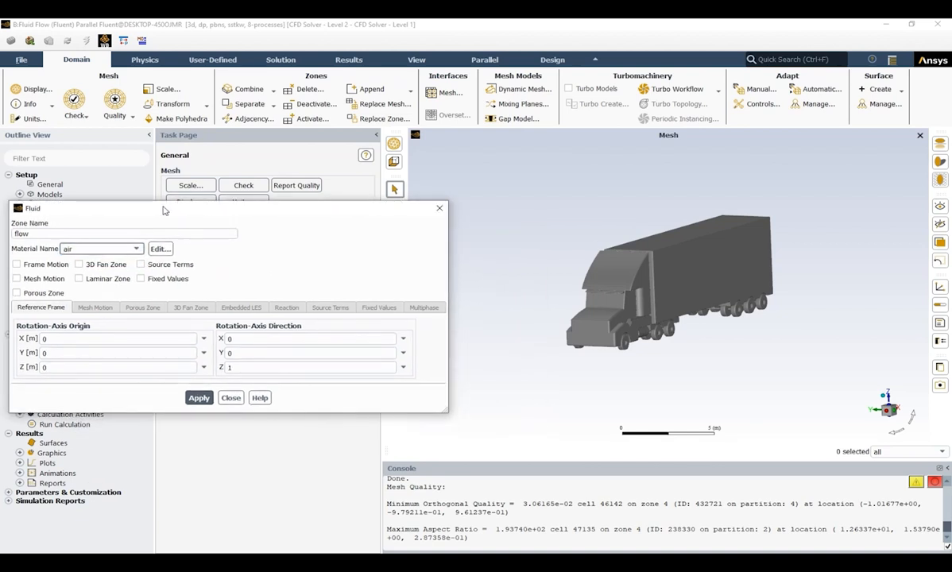
pyautogui.moveTo(294, 213); pyautogui.dragTo(334, 210)
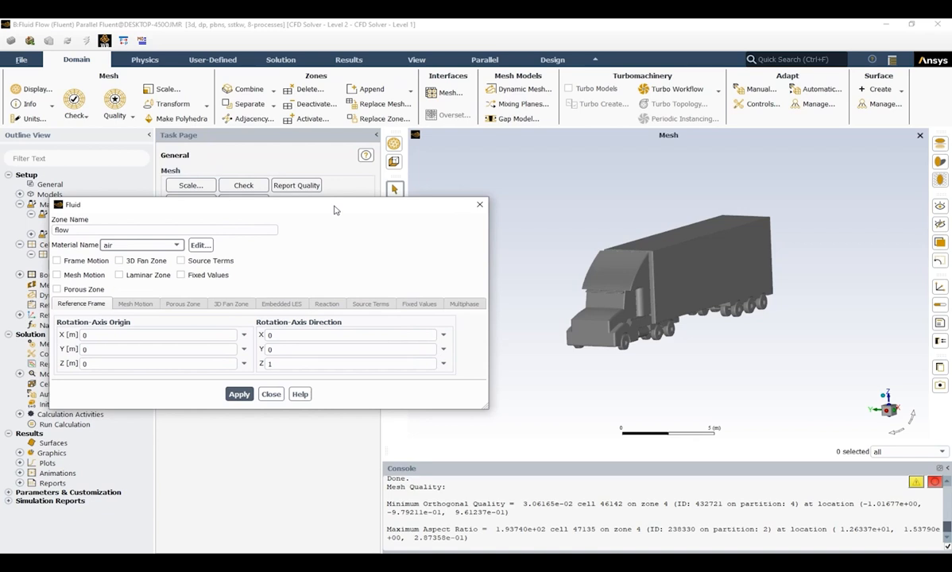
pyautogui.click(270, 394)
pyautogui.click(20, 204)
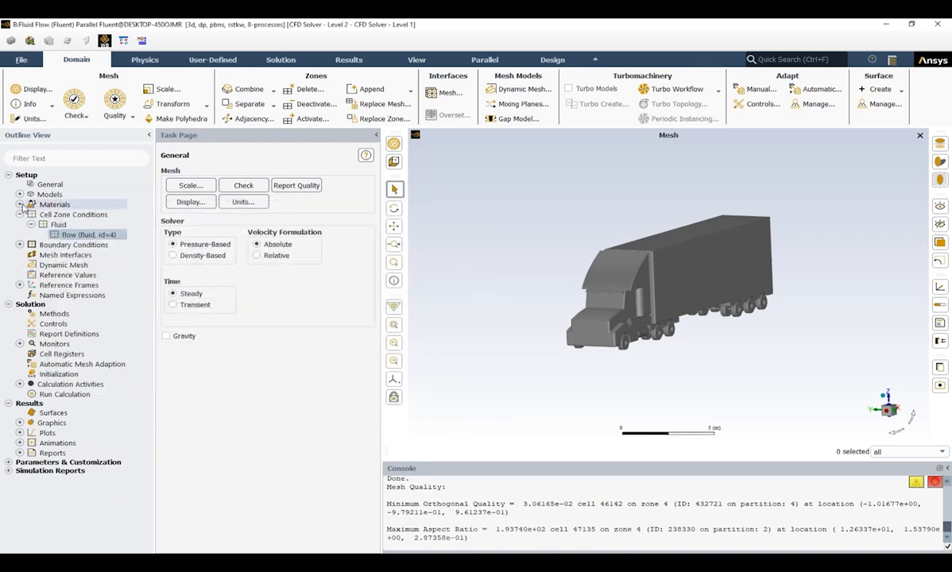
pyautogui.click(20, 216)
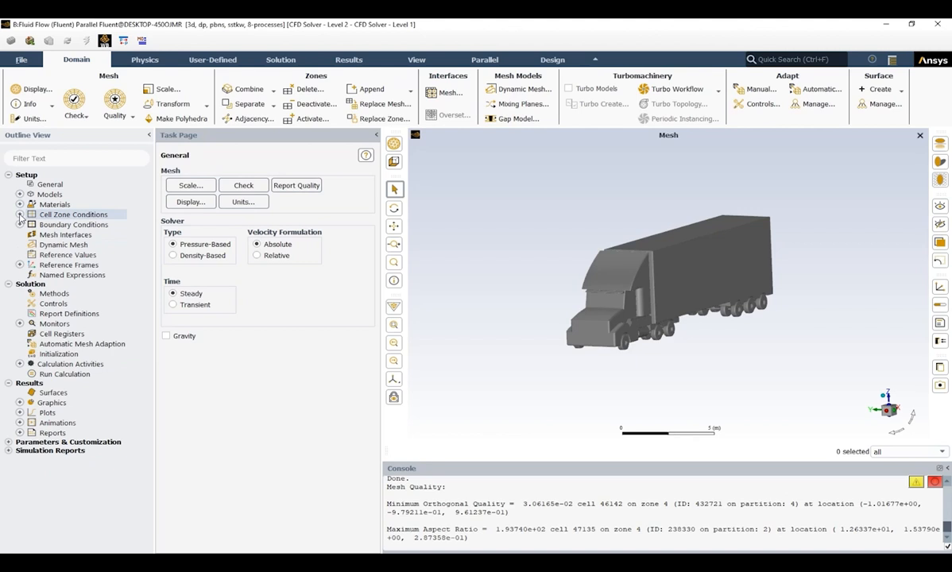
# - Show the boundary conditions list with the zones grouped by boundary type
pyautogui.doubleClick(70, 226)
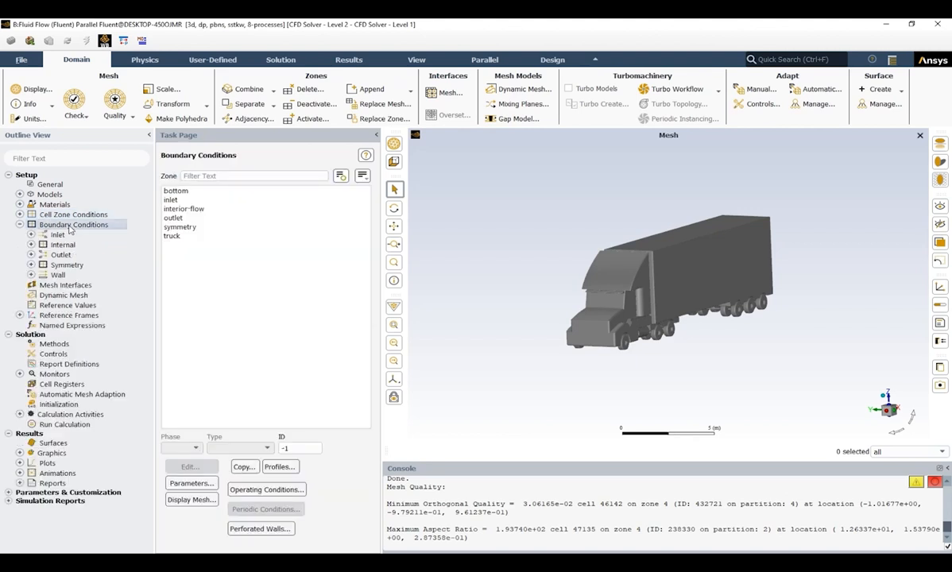
pyautogui.click(363, 176)
pyautogui.click(384, 228)
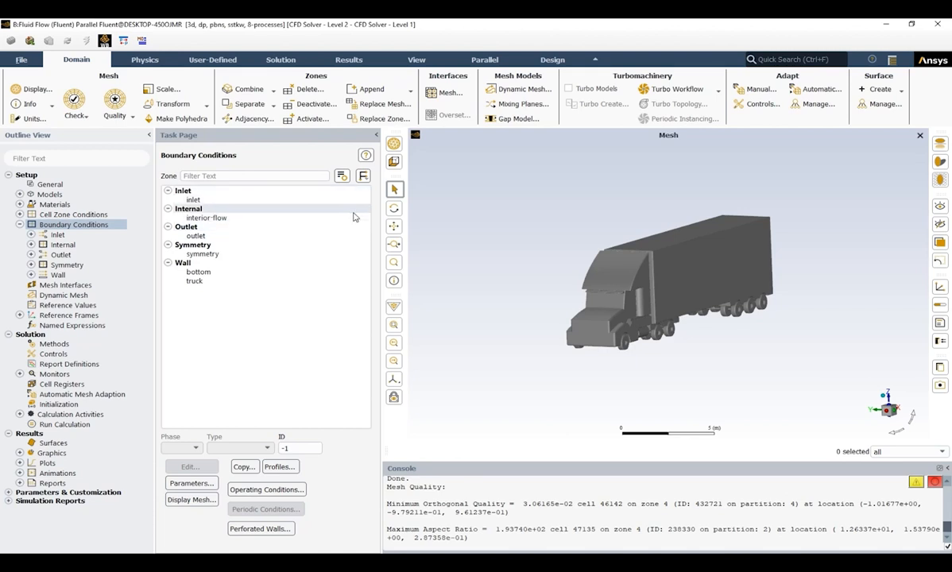
# - Set the inlet boundary's velocity magnitude to 10 m/s and apply it, keeping the default turbulence settings
pyautogui.click(200, 202)
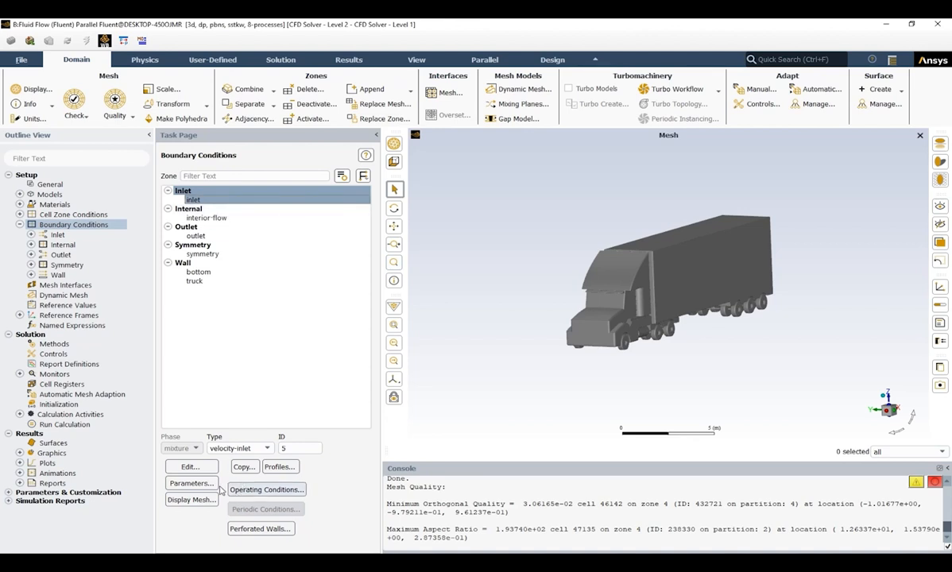
pyautogui.click(199, 467)
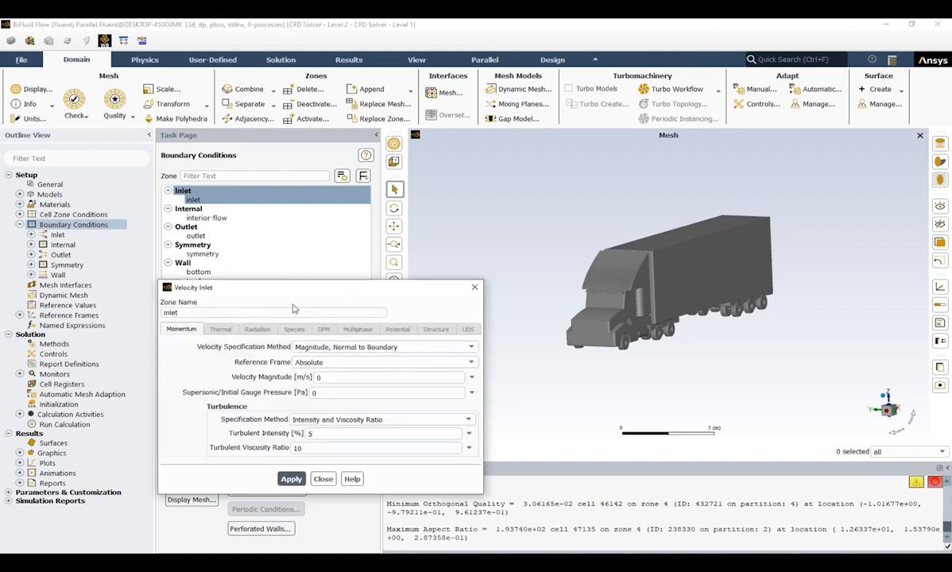
pyautogui.moveTo(286, 288); pyautogui.dragTo(242, 237)
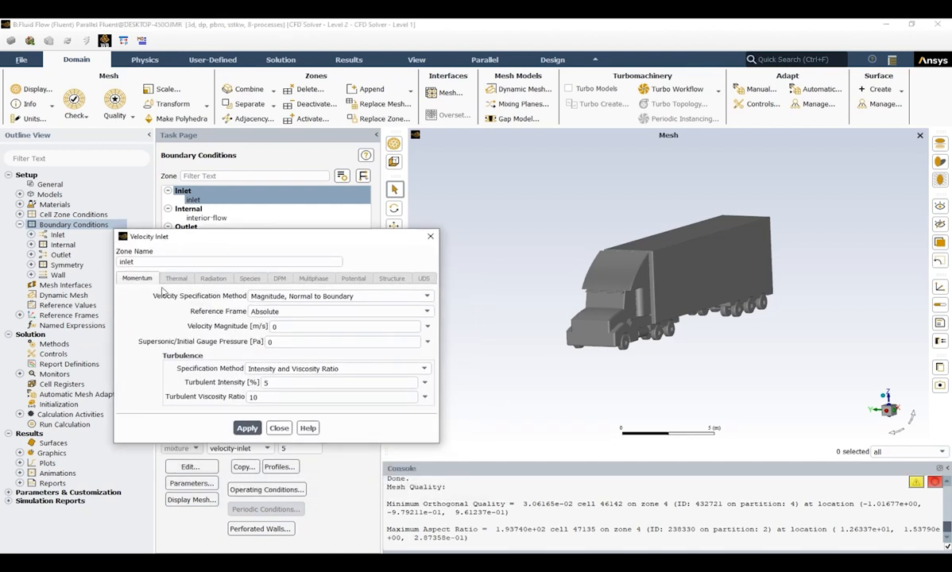
pyautogui.moveTo(288, 326); pyautogui.dragTo(273, 327)
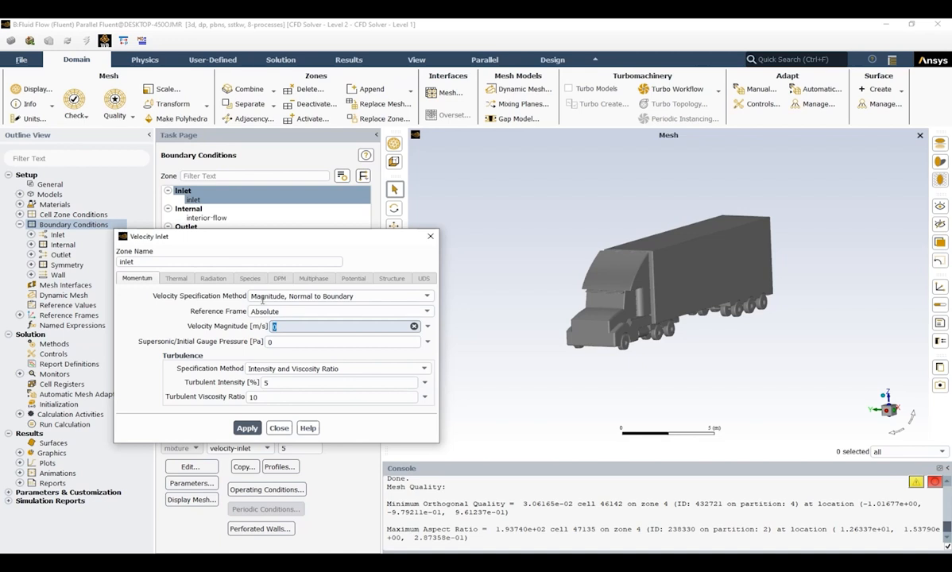
pyautogui.moveTo(227, 237); pyautogui.dragTo(190, 233)
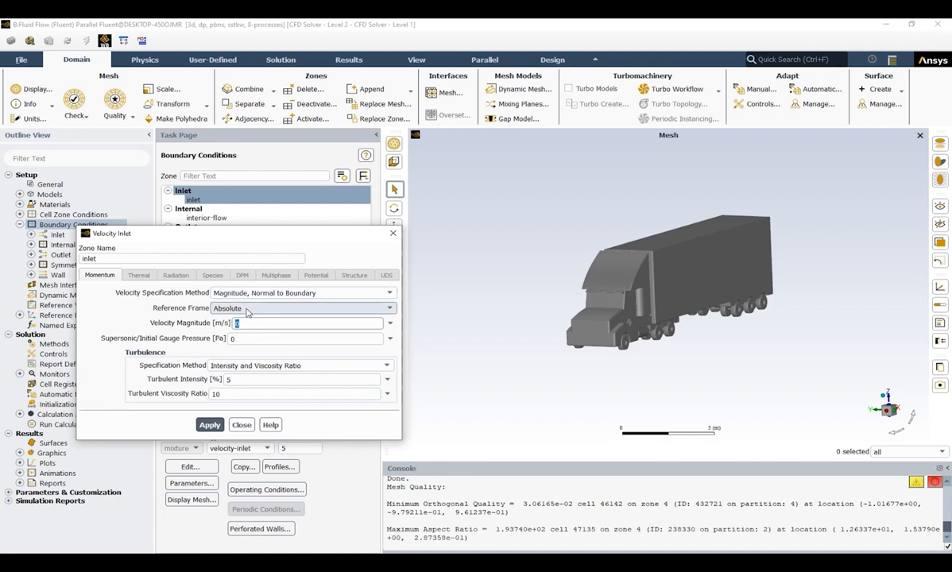
pyautogui.write('10')
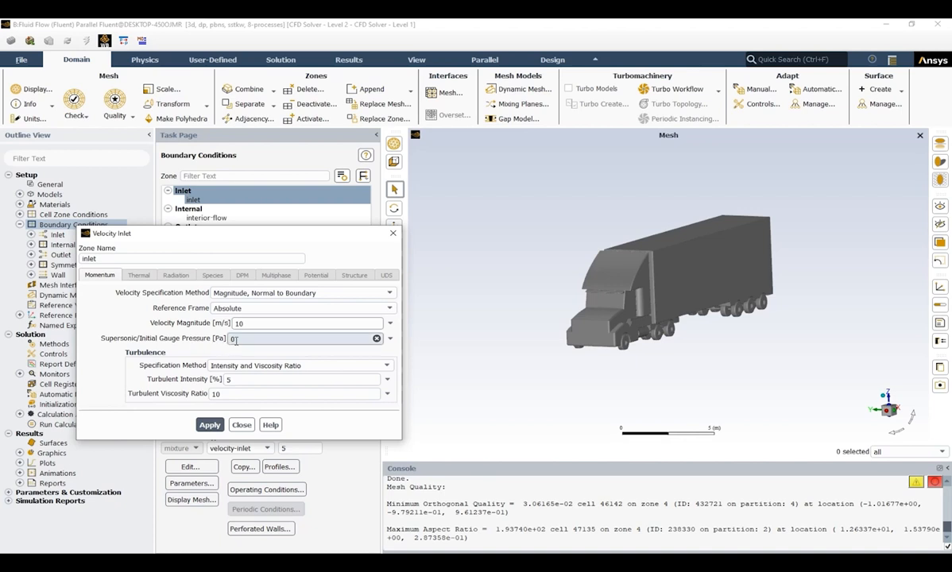
pyautogui.click(284, 369)
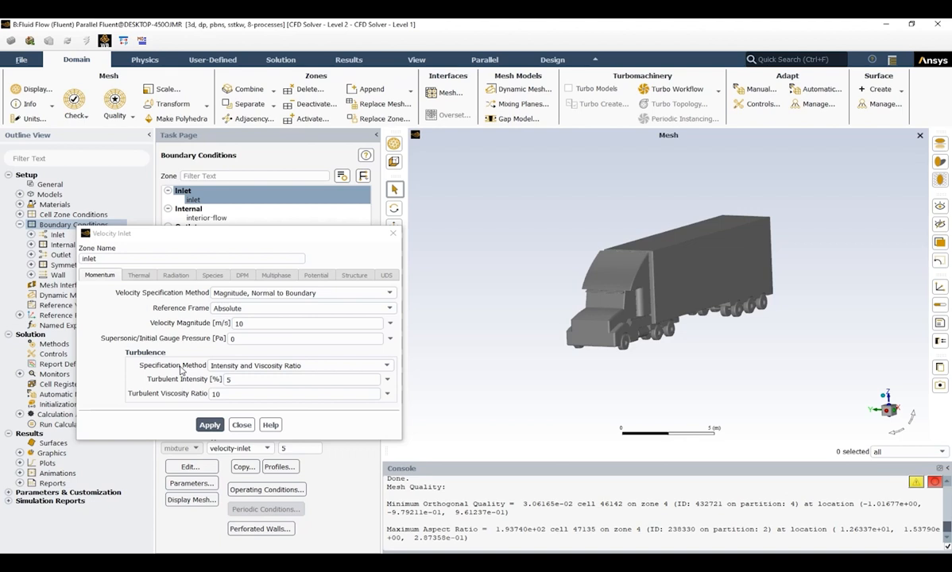
pyautogui.click(217, 395)
pyautogui.click(206, 426)
pyautogui.click(241, 425)
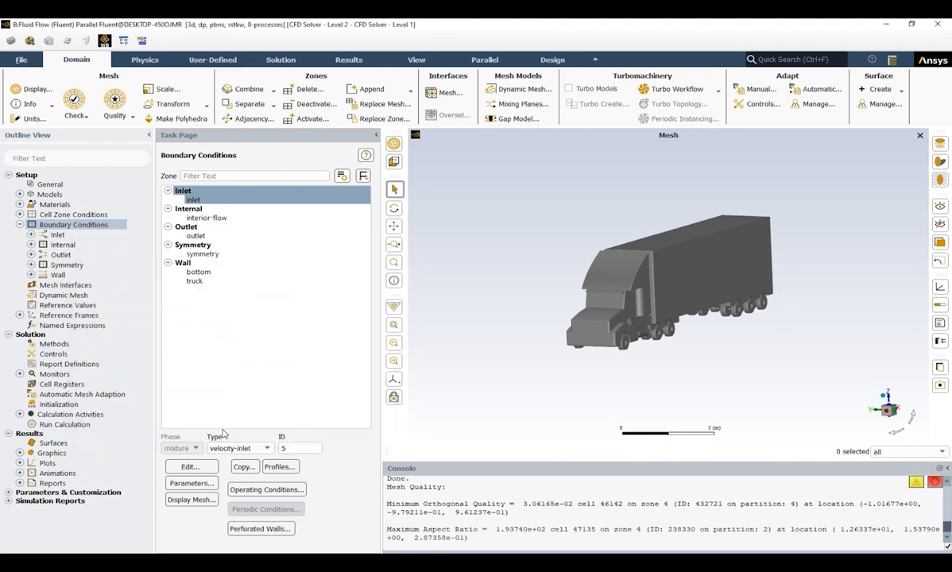
# - Review the outlet boundary's gauge pressure and backflow turbulence settings, and close them without changes
pyautogui.click(222, 239)
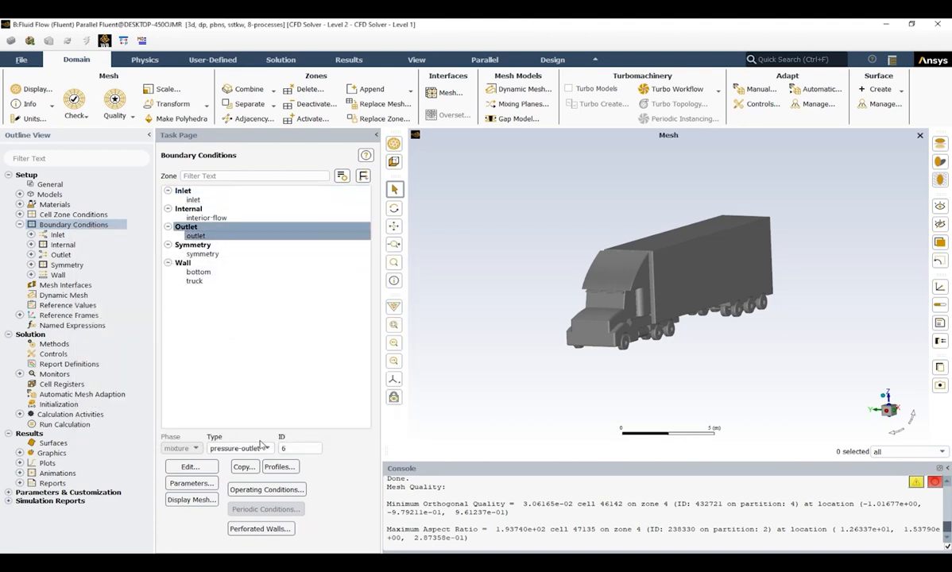
pyautogui.click(205, 469)
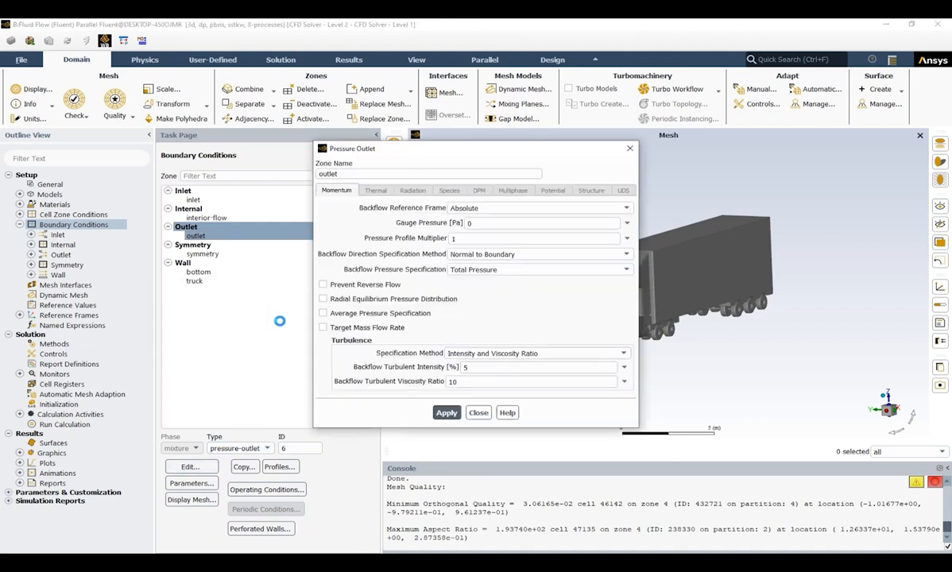
pyautogui.moveTo(380, 144); pyautogui.dragTo(220, 158)
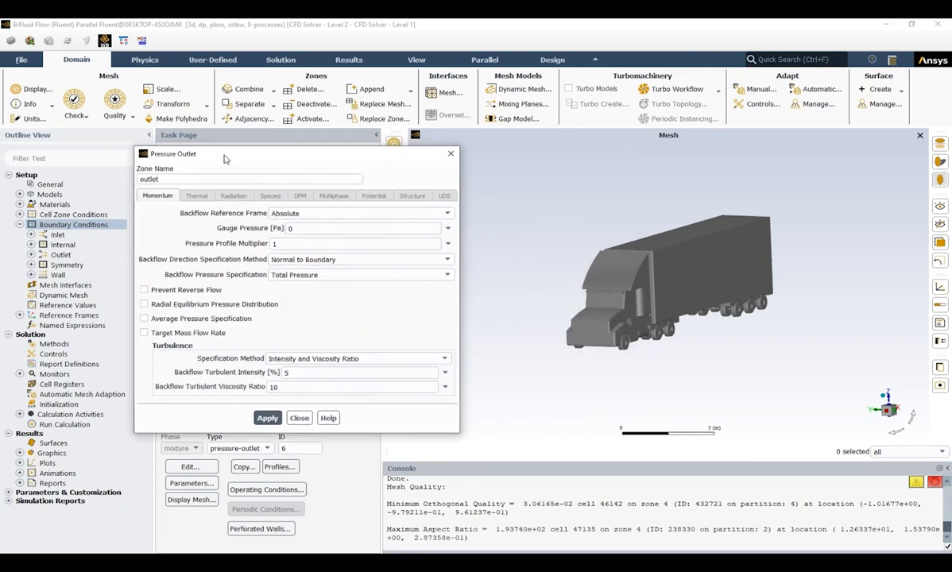
pyautogui.click(287, 228)
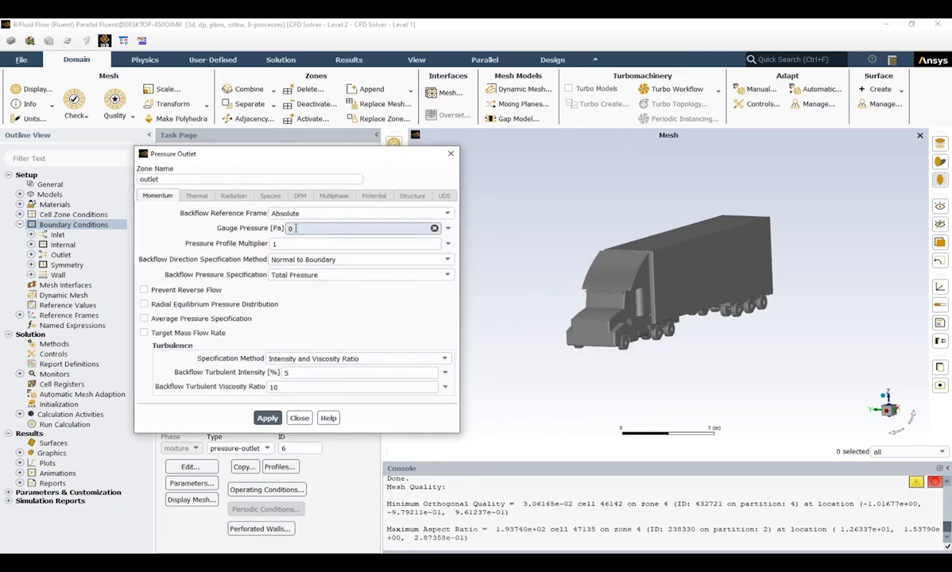
pyautogui.doubleClick(289, 230)
pyautogui.click(296, 245)
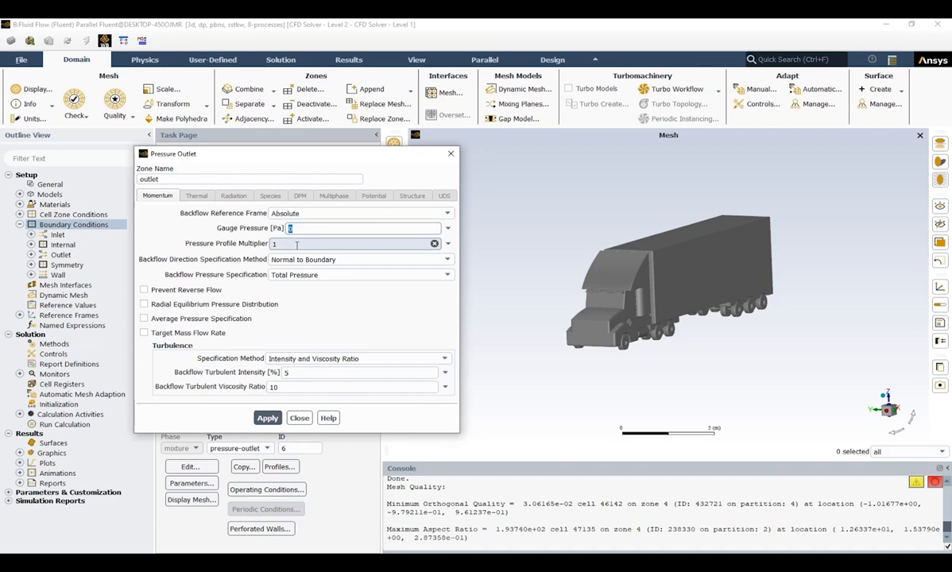
pyautogui.doubleClick(296, 229)
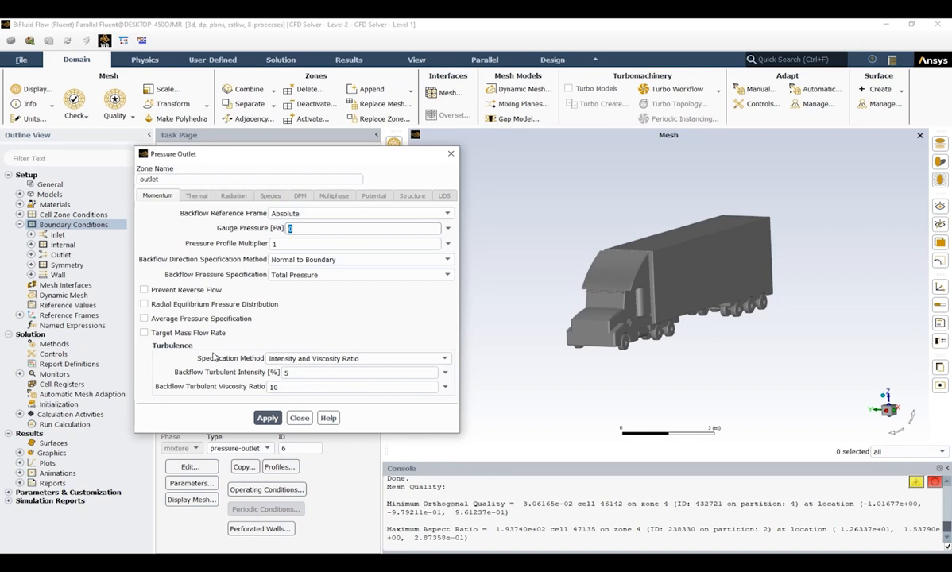
pyautogui.moveTo(255, 155); pyautogui.dragTo(416, 166)
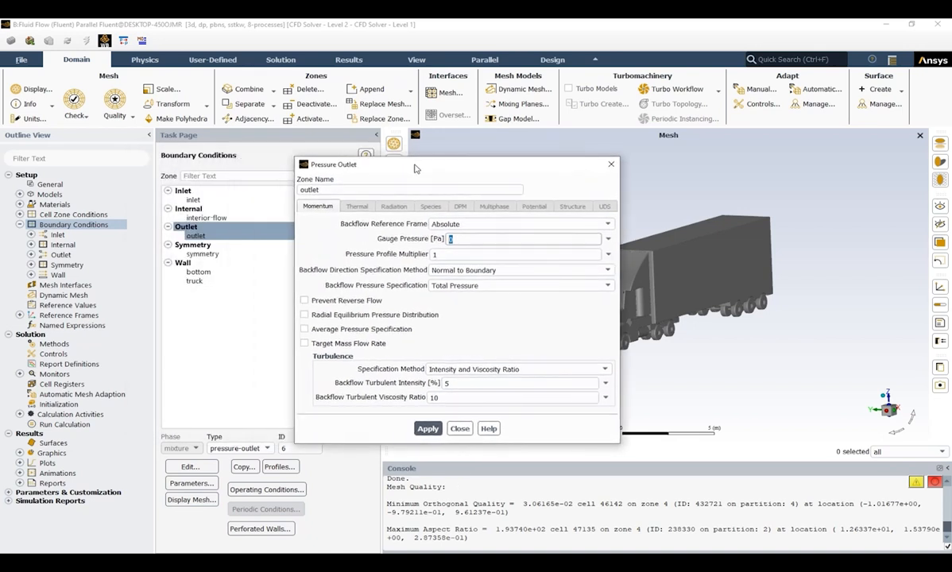
pyautogui.click(460, 429)
# - Open the conditions of the symmetry boundary to check what can be defined there, and close them unchanged
pyautogui.click(208, 252)
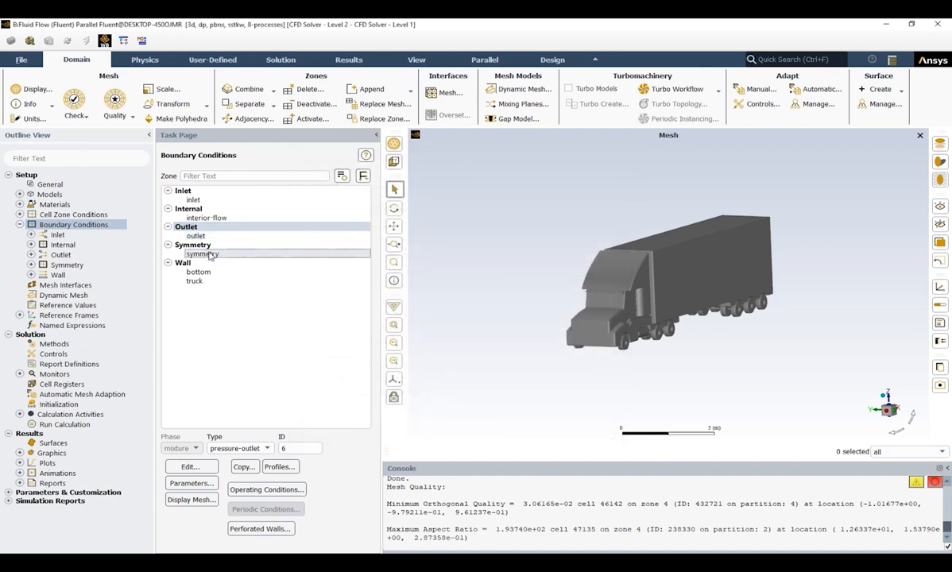
pyautogui.click(190, 466)
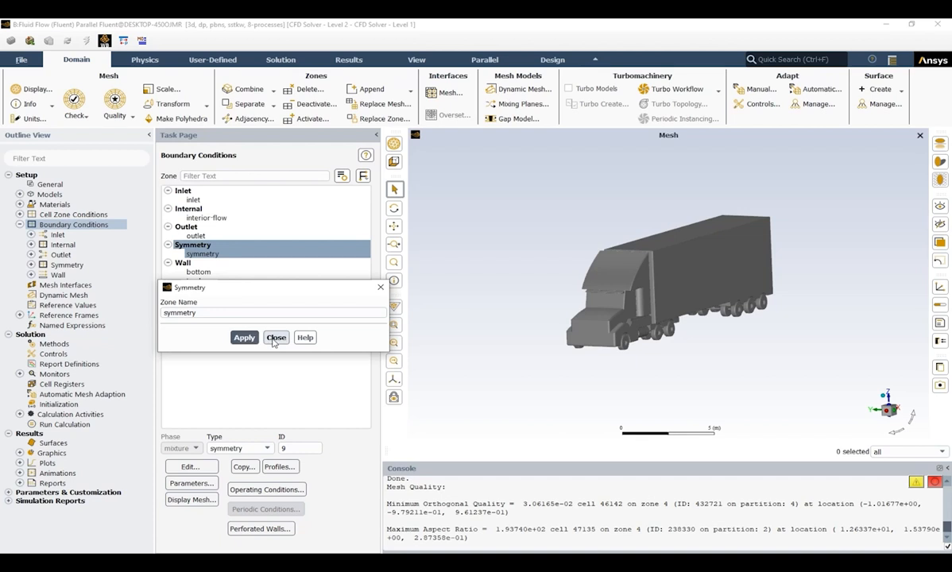
pyautogui.click(273, 339)
# - Review the bottom wall's motion, shear condition and roughness settings, close them without changes, and select the truck wall
pyautogui.click(210, 272)
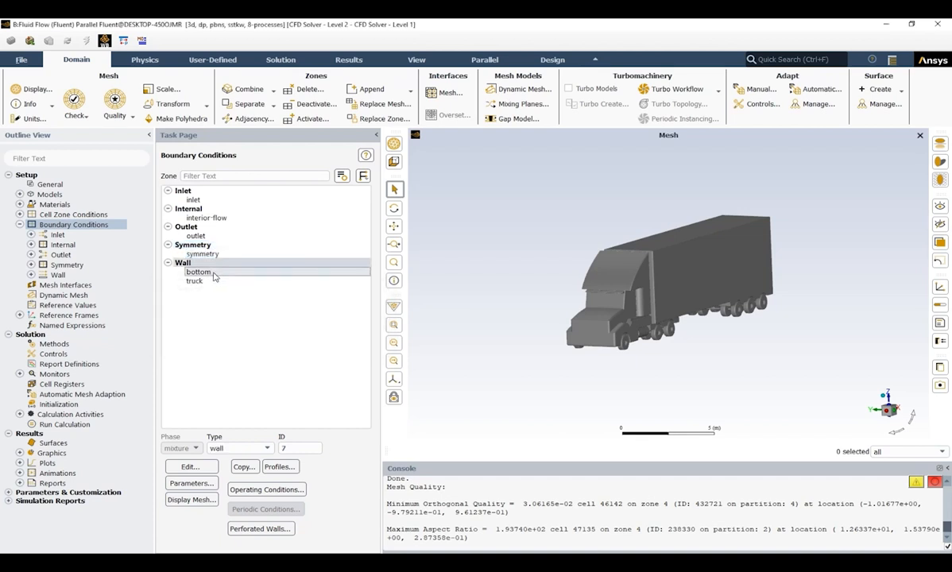
pyautogui.click(200, 469)
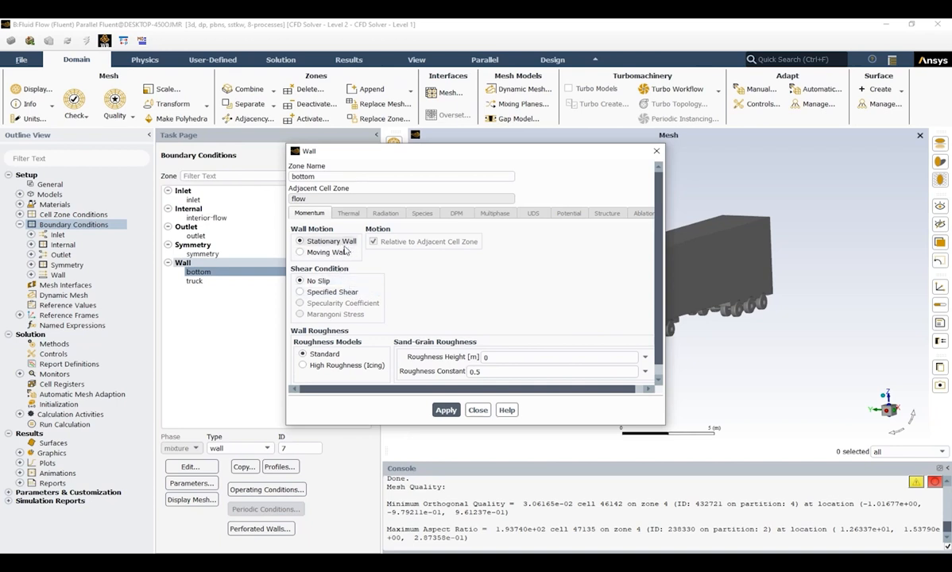
pyautogui.moveTo(346, 149); pyautogui.dragTo(181, 147)
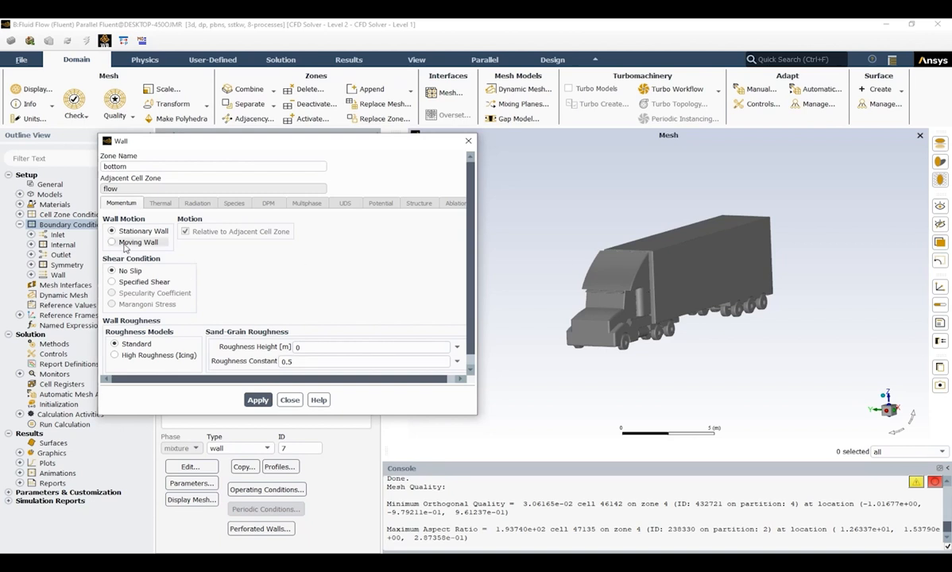
pyautogui.moveTo(382, 147); pyautogui.dragTo(311, 156)
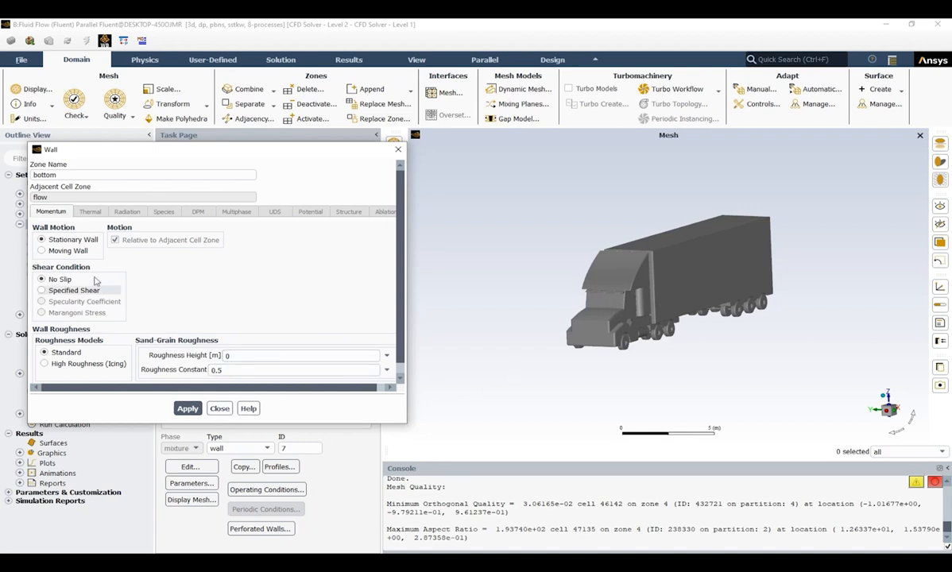
pyautogui.click(221, 408)
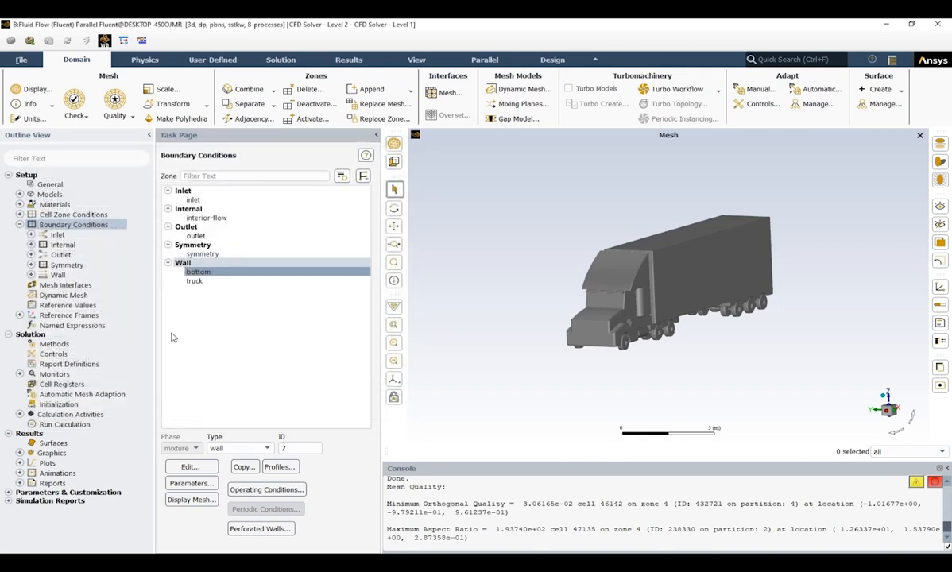
pyautogui.click(194, 283)
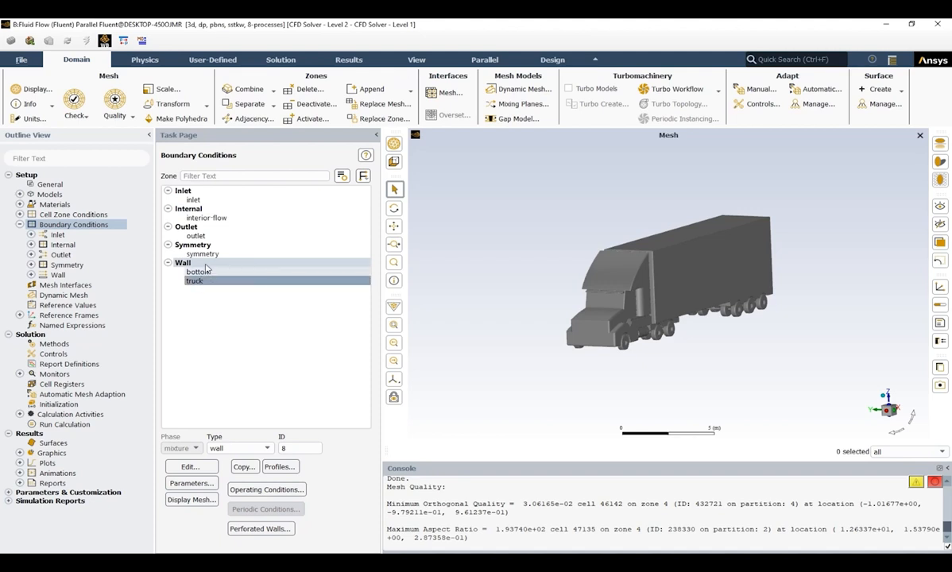
# - Set the pressure-velocity coupling scheme in the solution methods to SIMPLE
pyautogui.click(20, 225)
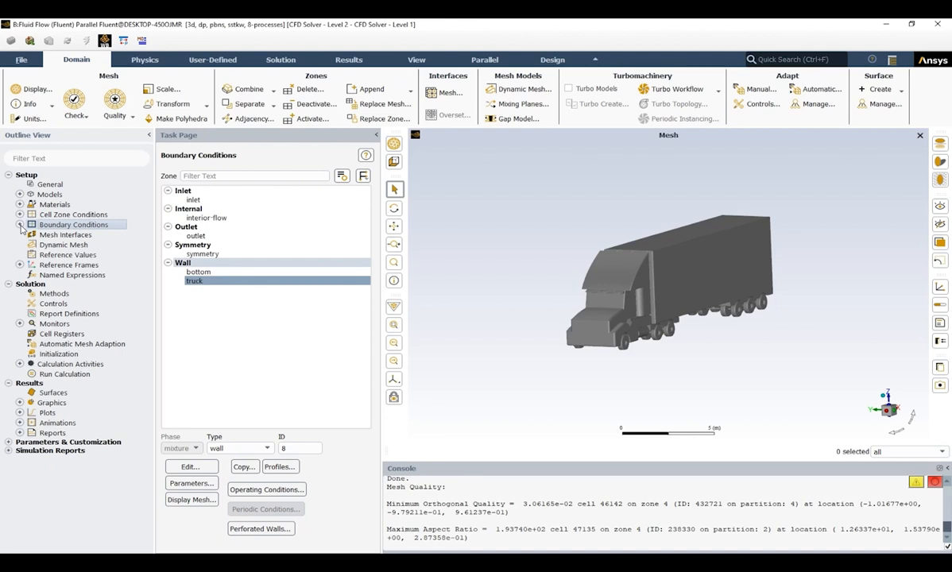
pyautogui.click(80, 295)
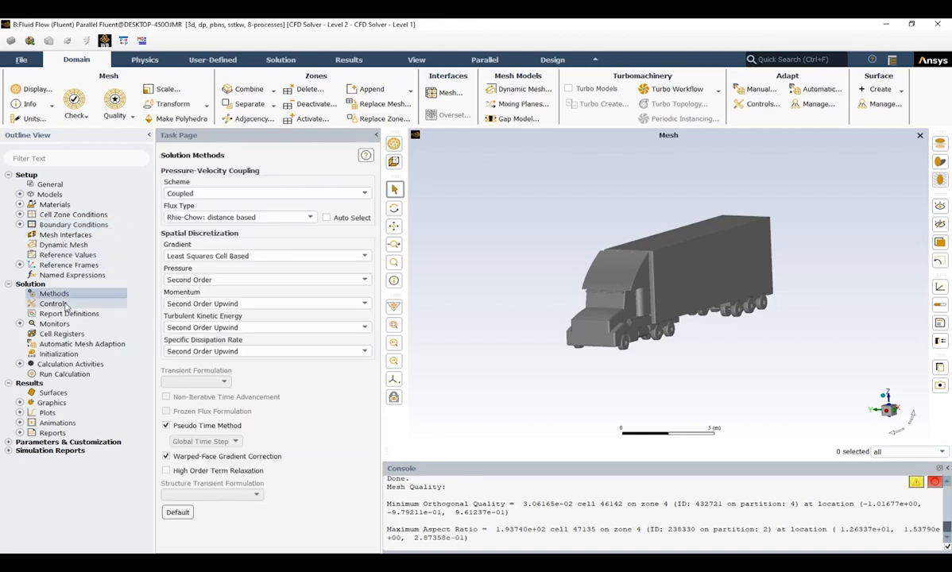
pyautogui.click(203, 190)
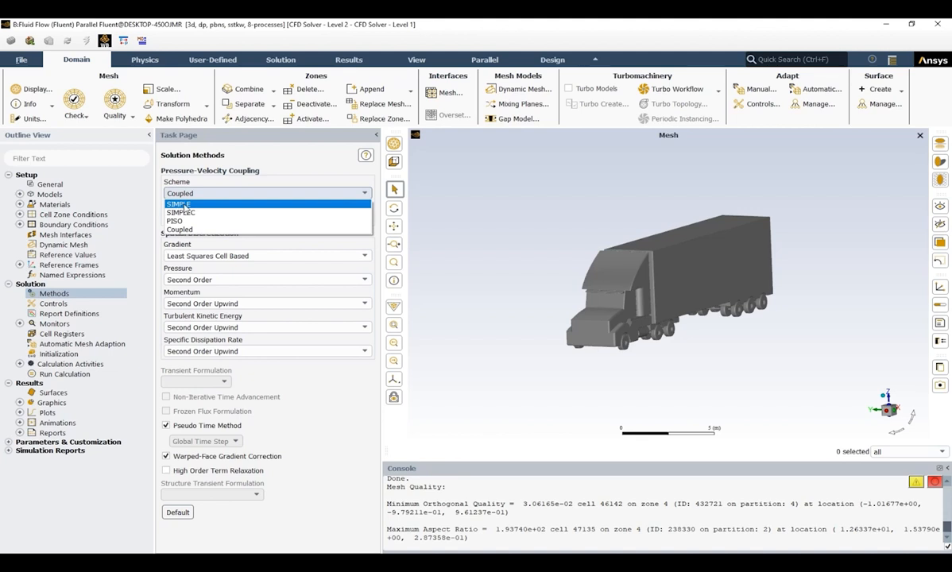
pyautogui.click(181, 204)
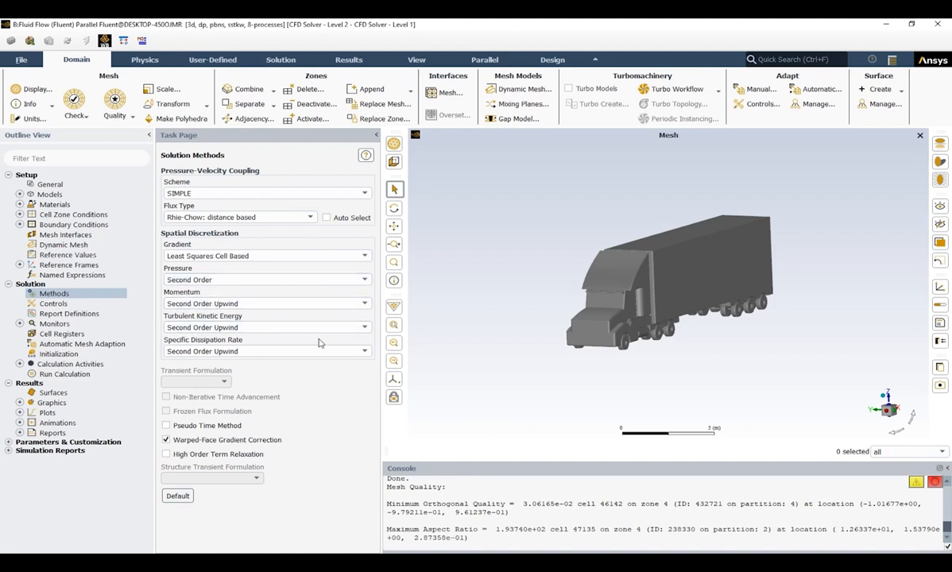
# - Set the spatial discretization of turbulent kinetic energy and specific dissipation rate to First Order Upwind
pyautogui.click(235, 328)
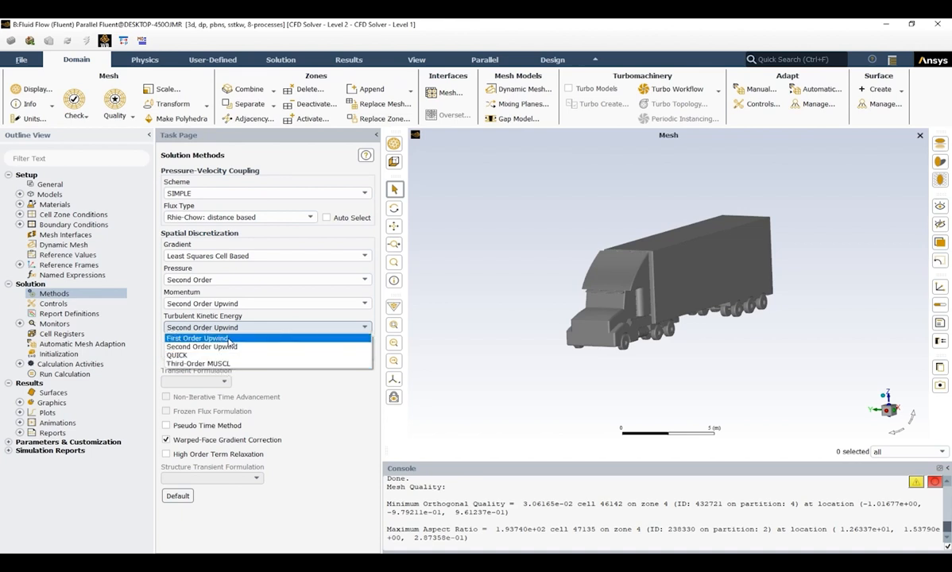
pyautogui.click(164, 283)
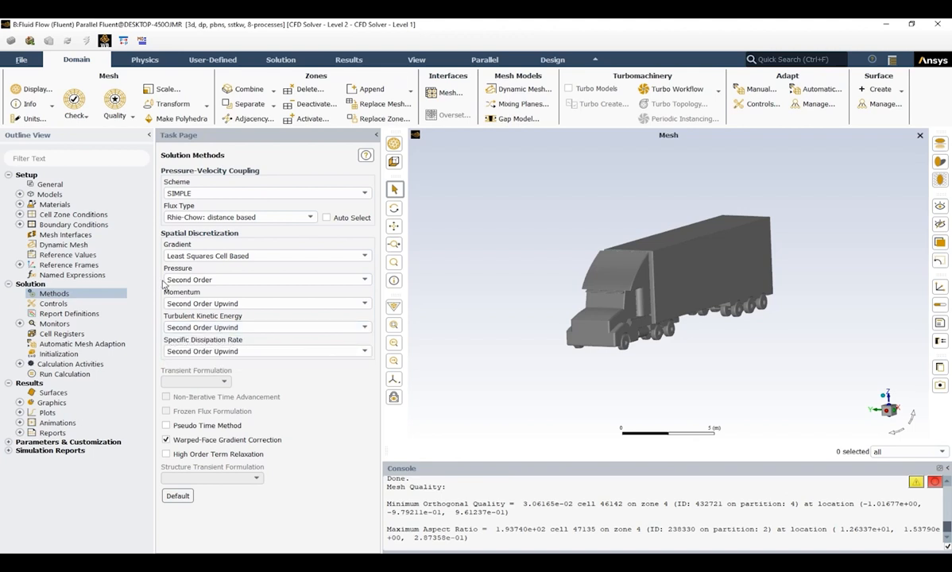
pyautogui.click(219, 325)
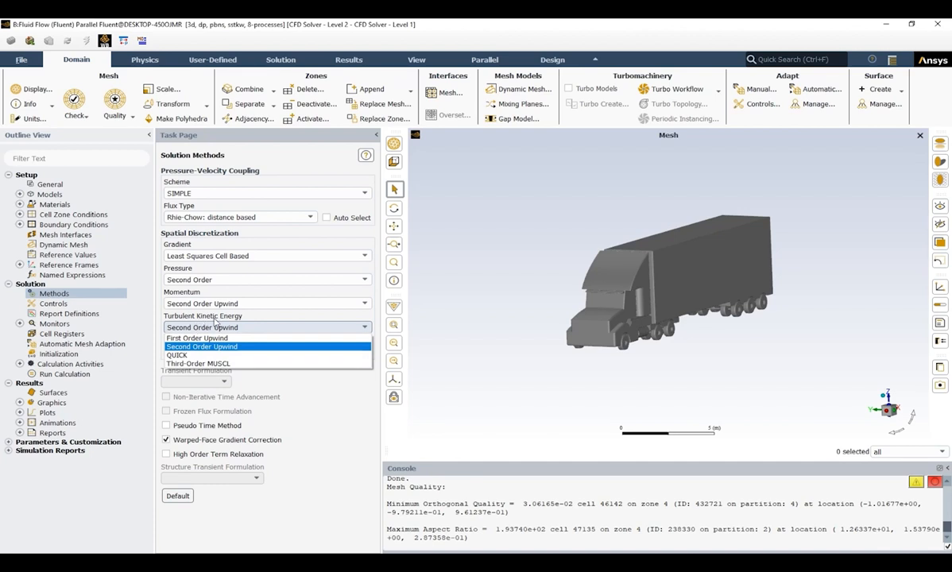
pyautogui.click(216, 326)
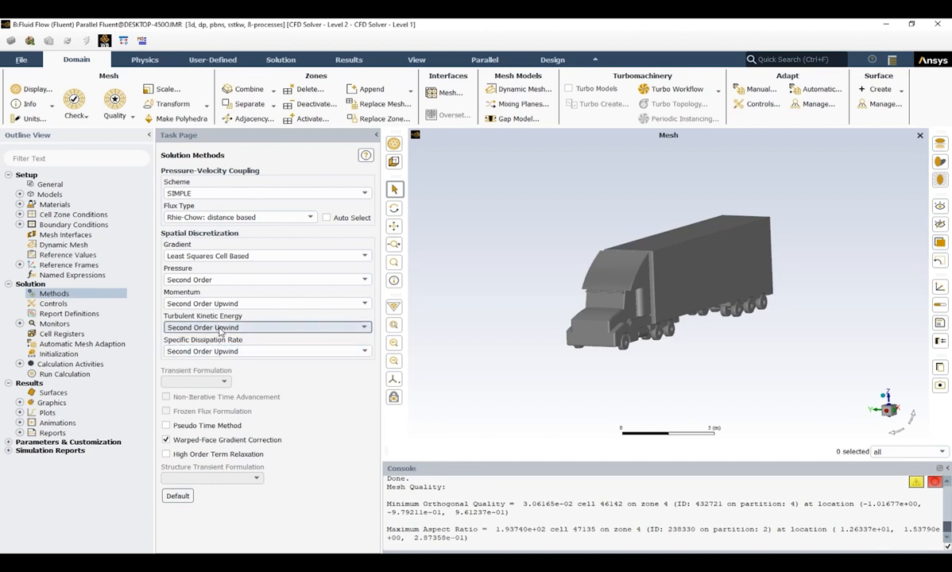
pyautogui.click(221, 329)
pyautogui.click(208, 337)
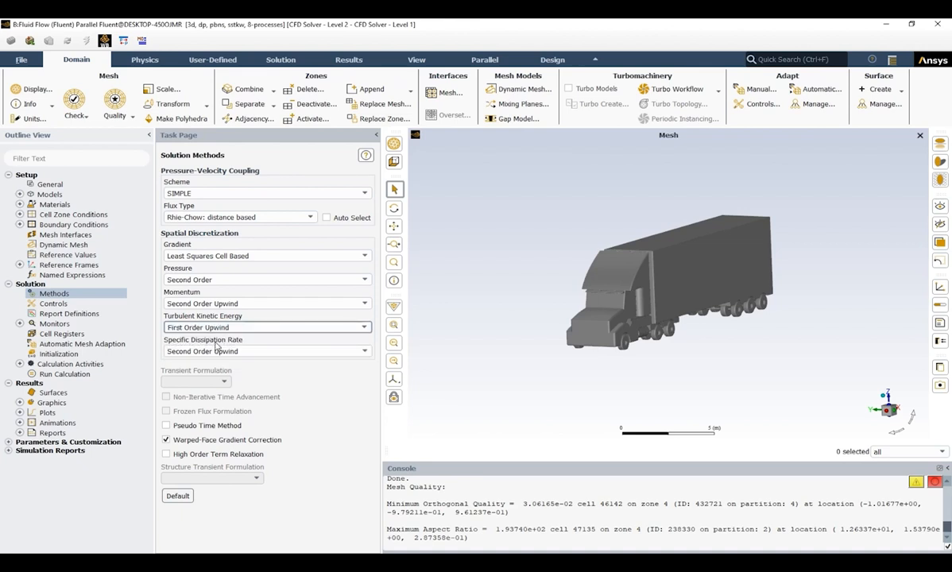
pyautogui.click(214, 352)
pyautogui.click(215, 362)
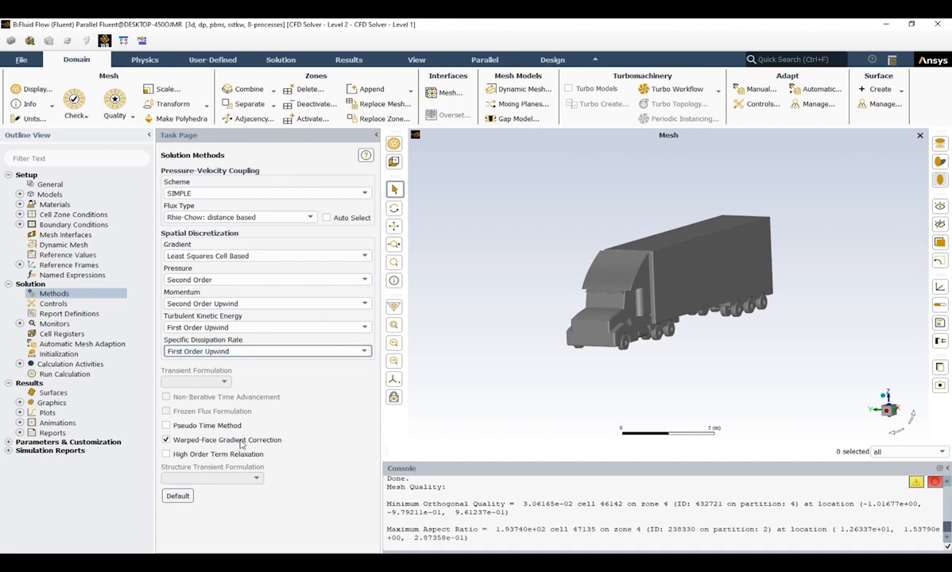
# - Disable the warped-face gradient correction, and display the solution controls to review the under-relaxation factors
pyautogui.click(166, 440)
pyautogui.click(165, 440)
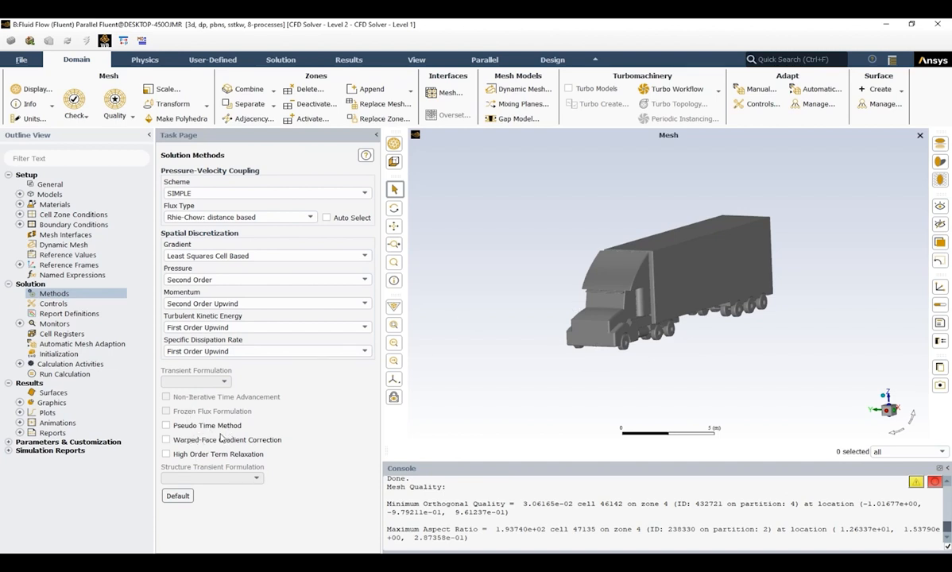
pyautogui.click(63, 305)
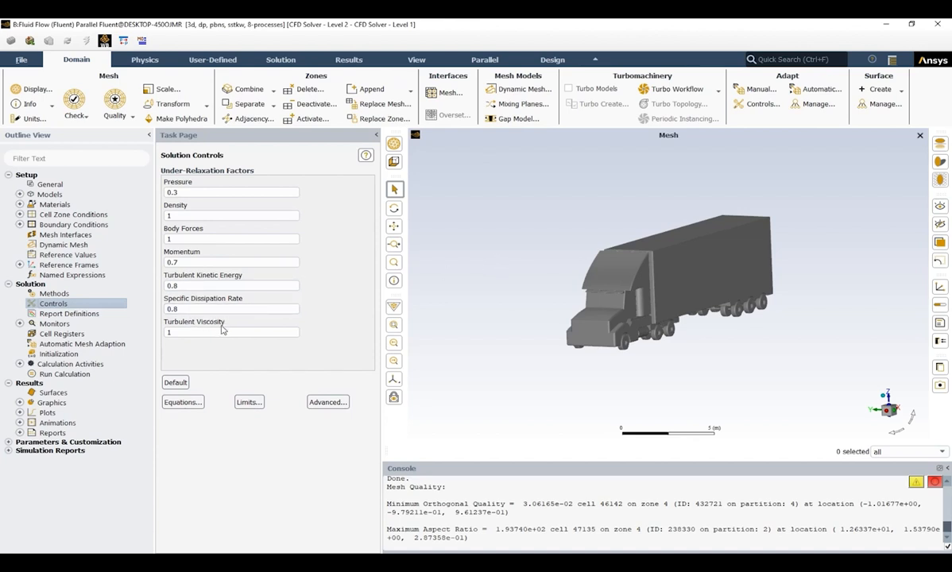
# - Create a new drag force report definition and name it "drag"
pyautogui.rightClick(78, 317)
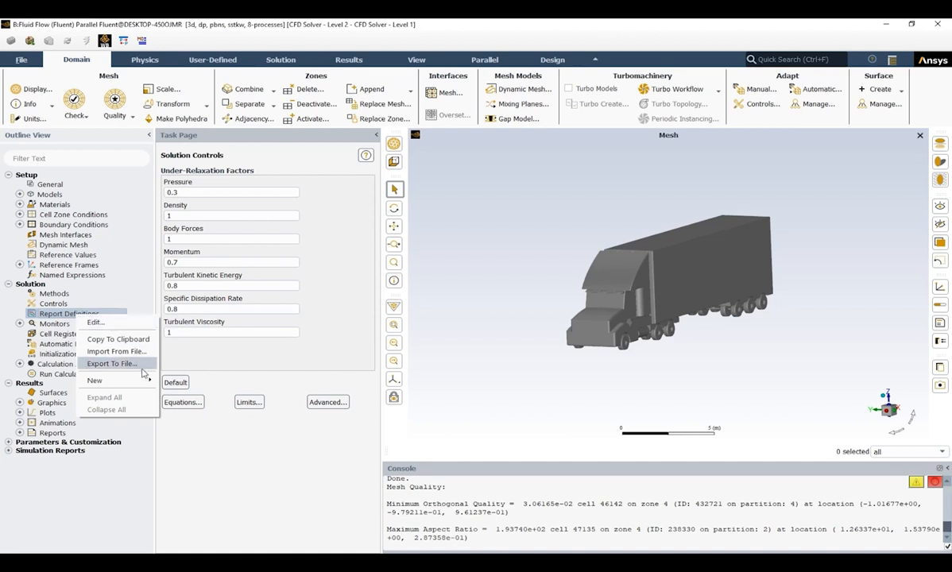
pyautogui.moveTo(145, 380)
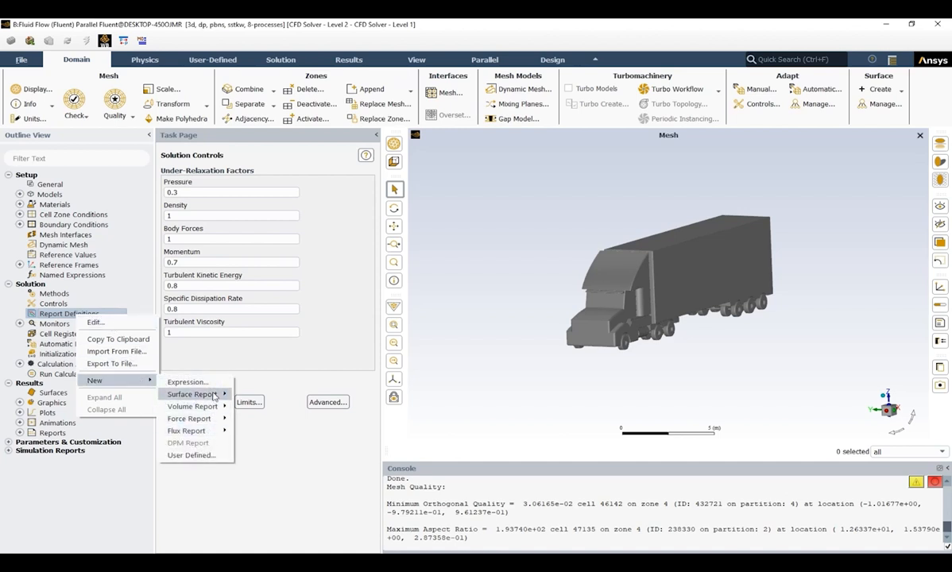
pyautogui.moveTo(183, 399)
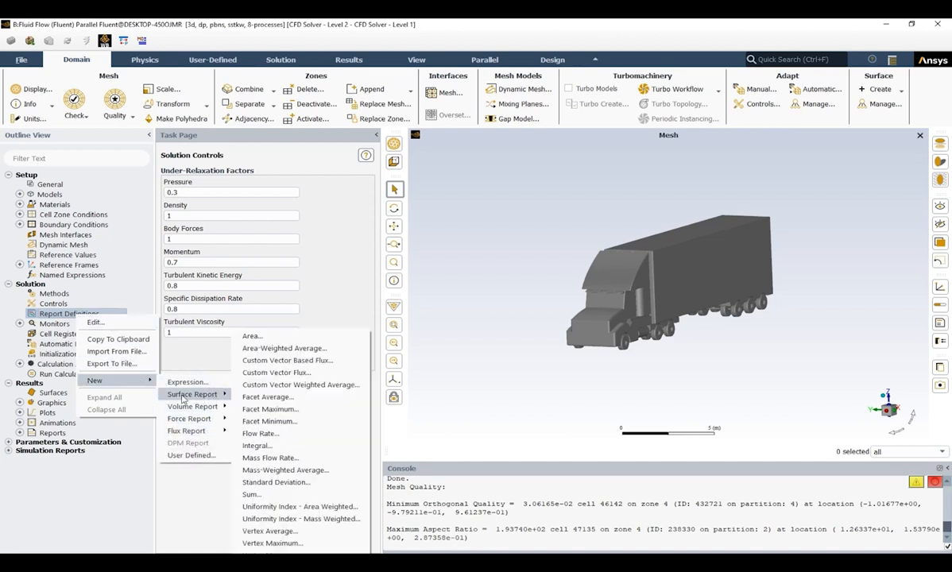
pyautogui.moveTo(193, 434)
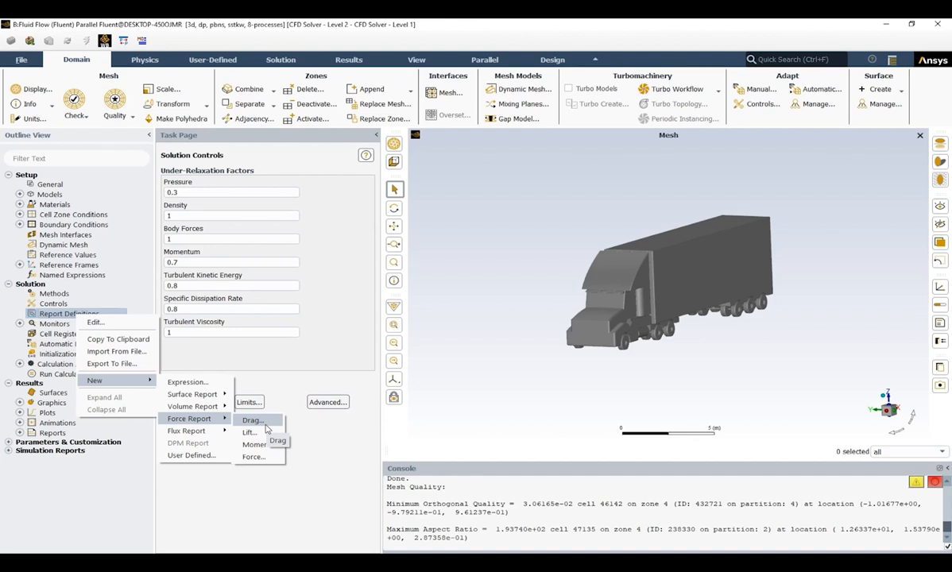
pyautogui.click(266, 428)
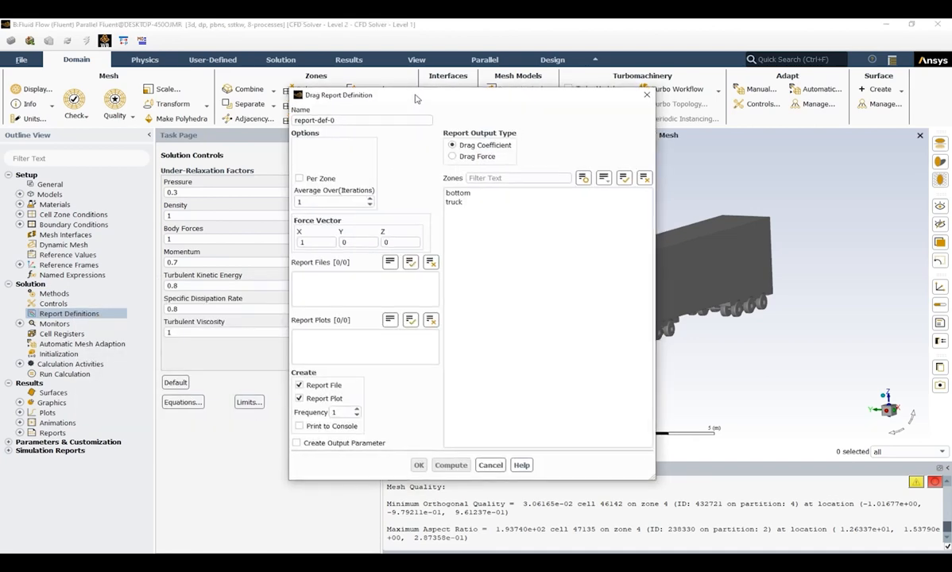
pyautogui.moveTo(399, 94); pyautogui.dragTo(232, 89)
pyautogui.moveTo(172, 117); pyautogui.dragTo(119, 118)
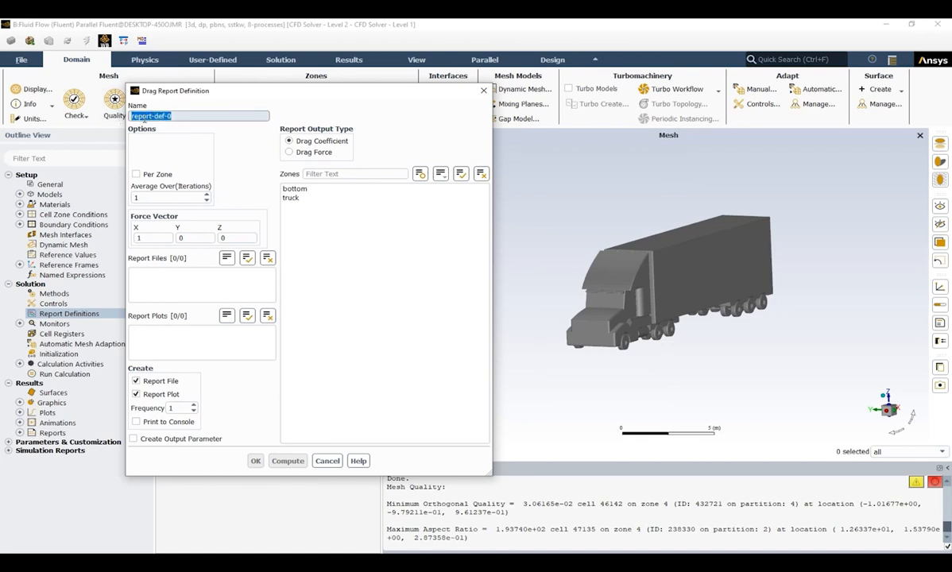
pyautogui.write('drag')
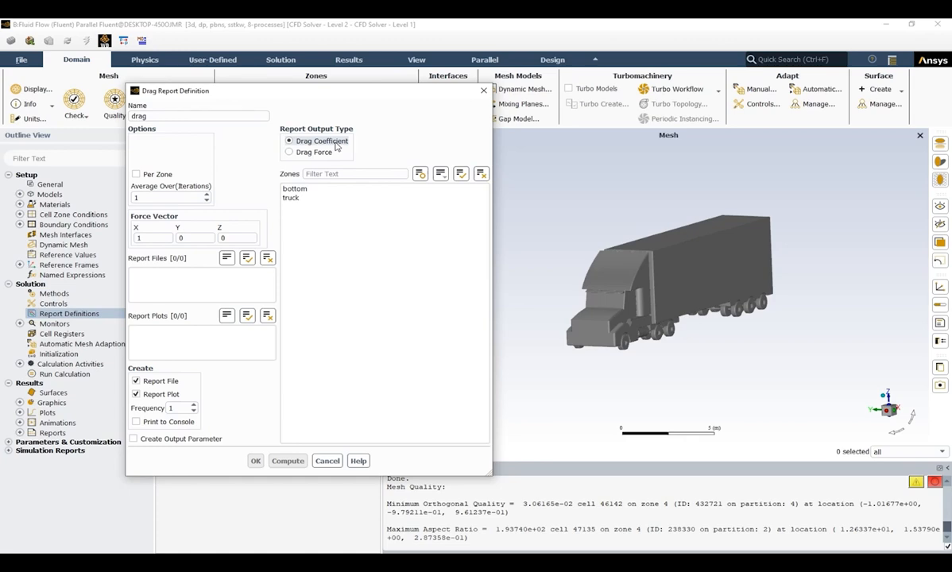
# - Set the drag report's output type to Drag Force
pyautogui.moveTo(332, 96); pyautogui.dragTo(350, 136)
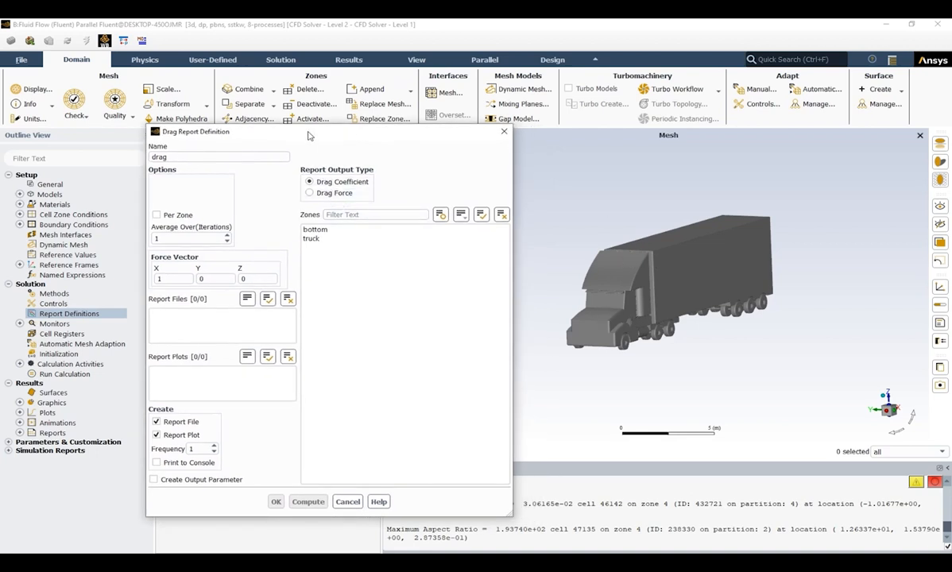
pyautogui.moveTo(308, 136)
pyautogui.mouseDown()
pyautogui.moveTo(337, 141)
pyautogui.moveTo(312, 130)
pyautogui.mouseUp()
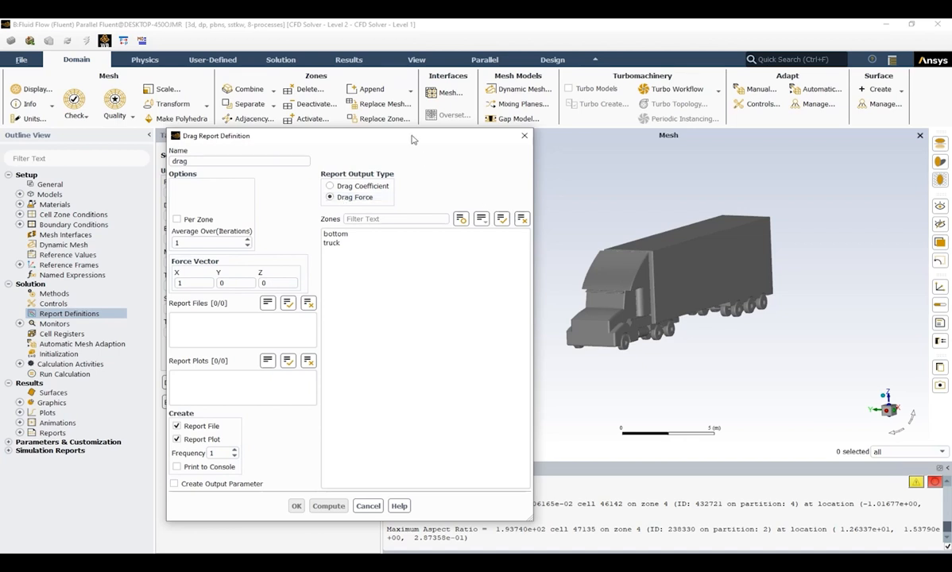
pyautogui.moveTo(389, 131); pyautogui.dragTo(321, 120)
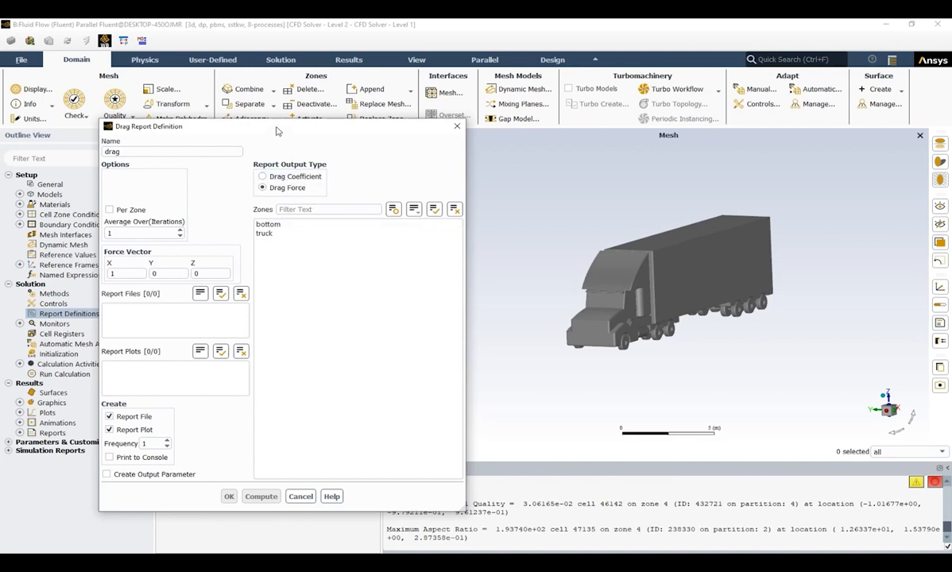
pyautogui.moveTo(277, 130); pyautogui.dragTo(334, 138)
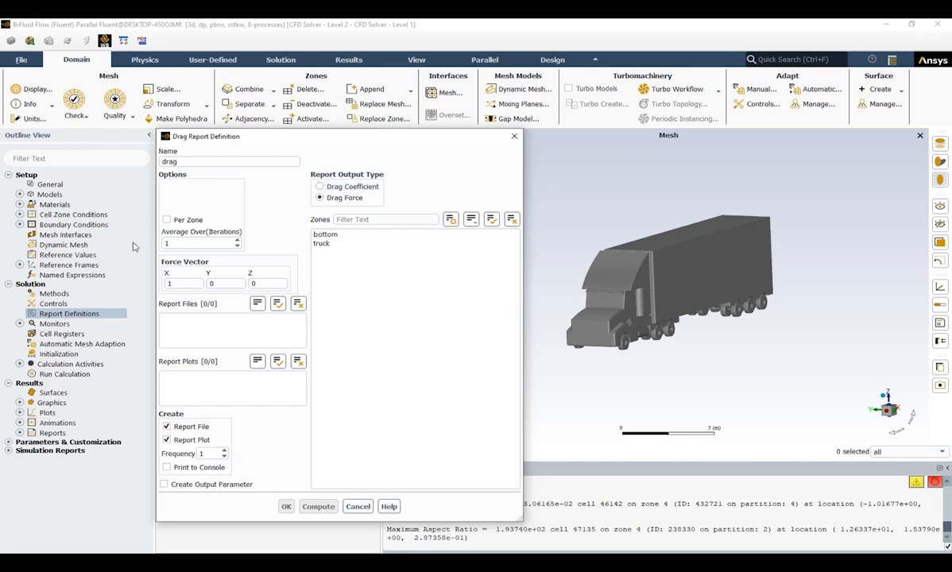
# - Display the reference values and examine the reference area used for the drag coefficient
pyautogui.click(80, 255)
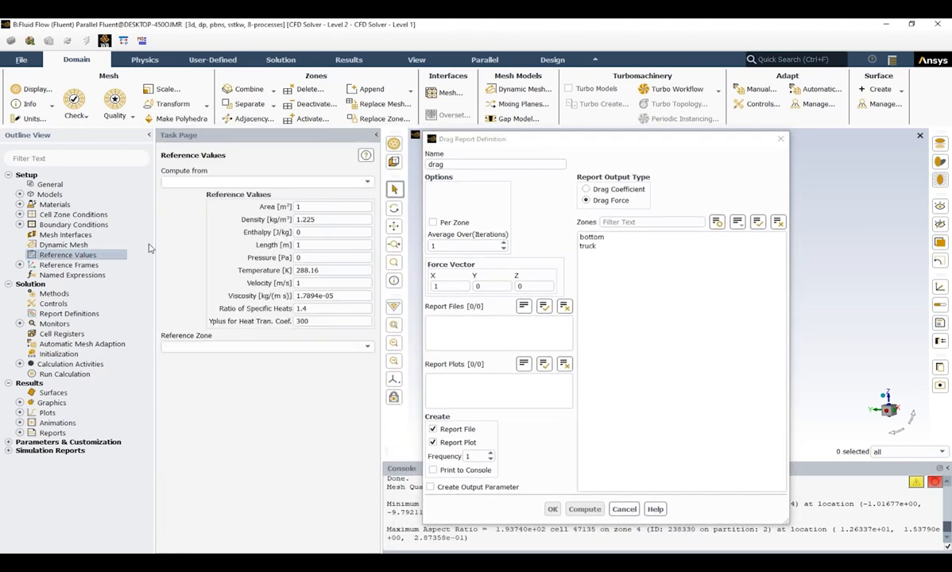
pyautogui.click(297, 206)
pyautogui.moveTo(584, 140); pyautogui.dragTo(239, 131)
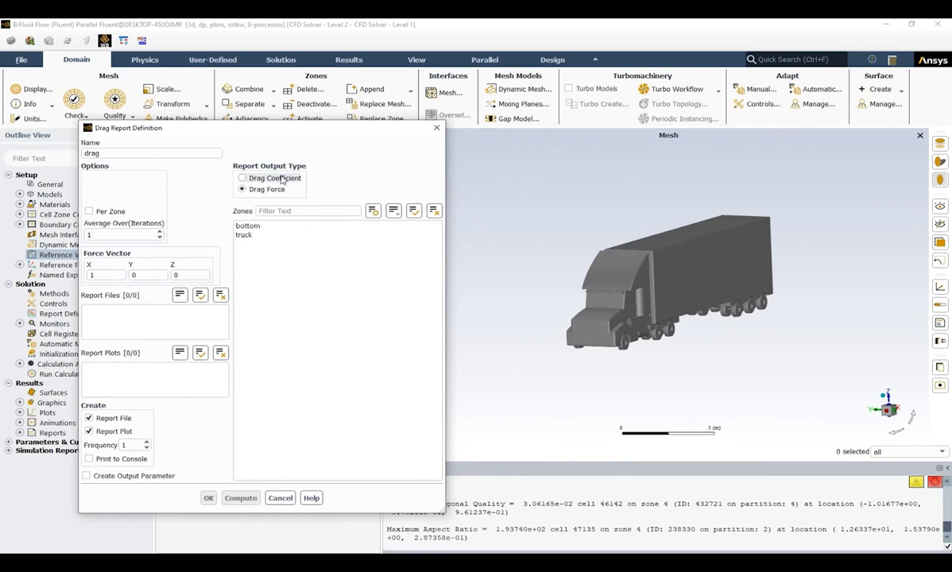
pyautogui.moveTo(275, 129); pyautogui.dragTo(555, 126)
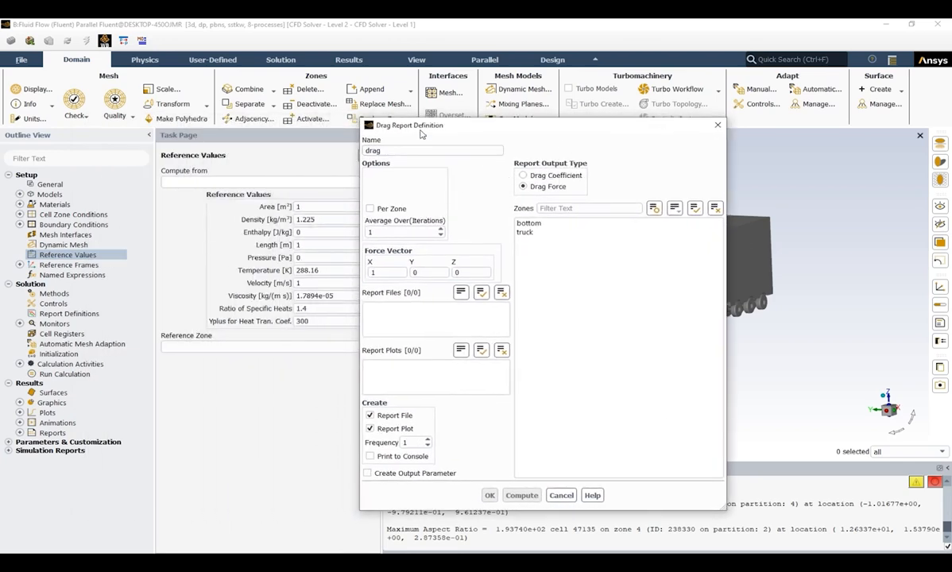
pyautogui.moveTo(421, 133); pyautogui.dragTo(163, 132)
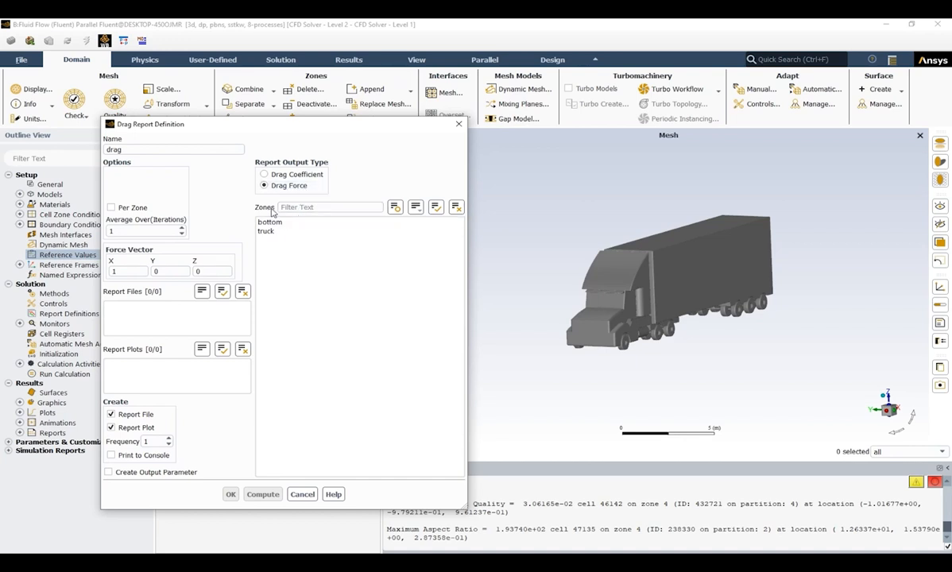
# - Select the truck zone for the drag report and check the X force vector against the model's axes
pyautogui.click(279, 235)
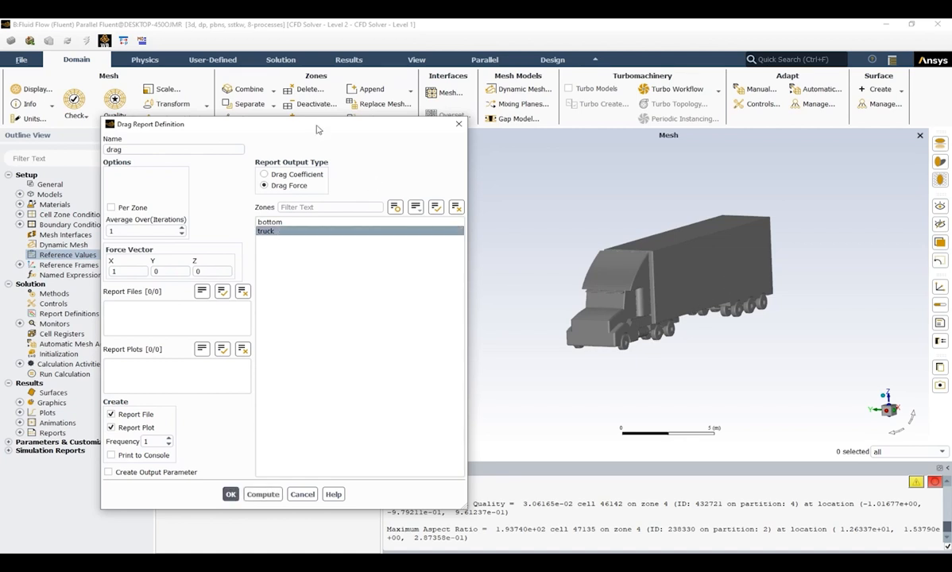
pyautogui.moveTo(316, 129); pyautogui.dragTo(279, 123)
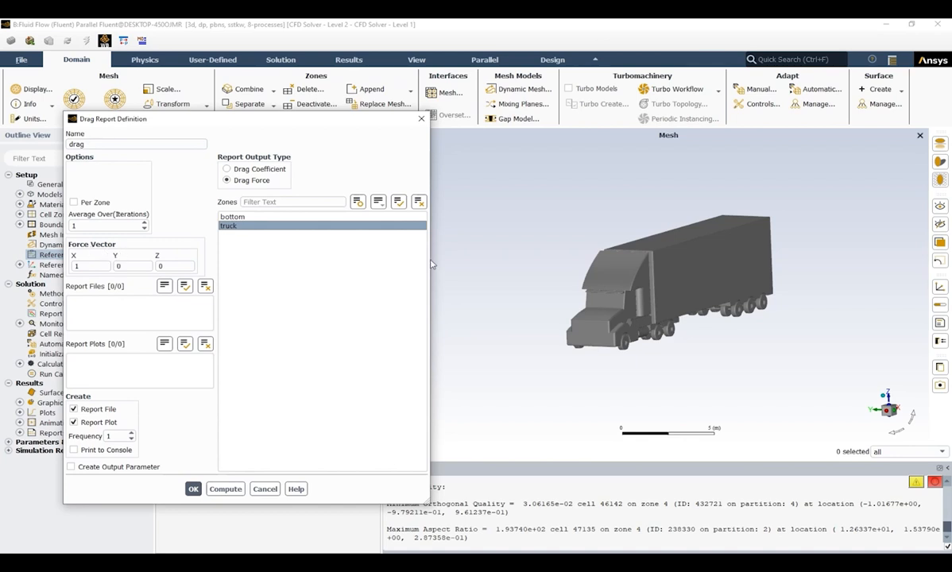
pyautogui.moveTo(694, 289); pyautogui.dragTo(576, 312)
pyautogui.moveTo(315, 119); pyautogui.dragTo(272, 110)
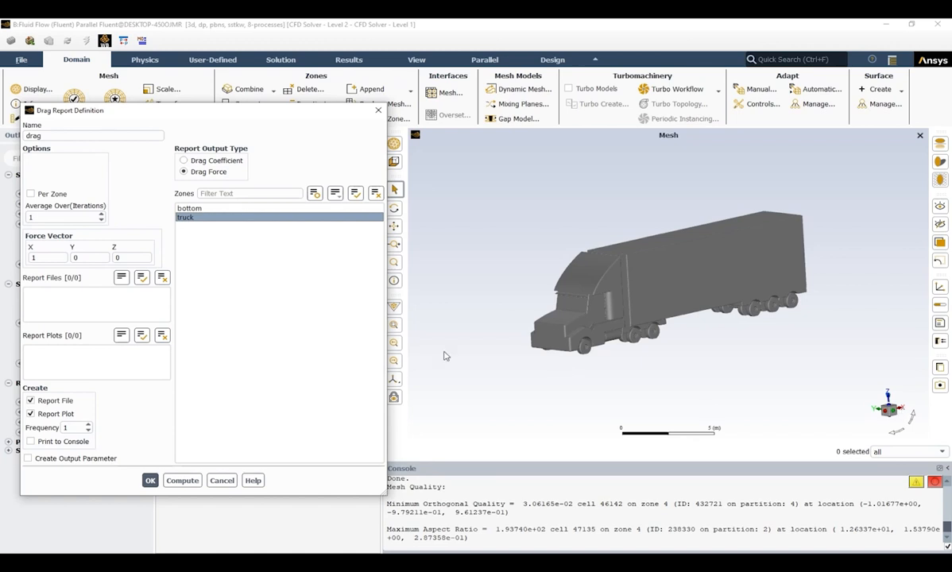
pyautogui.click(49, 258)
pyautogui.moveTo(161, 109); pyautogui.dragTo(174, 109)
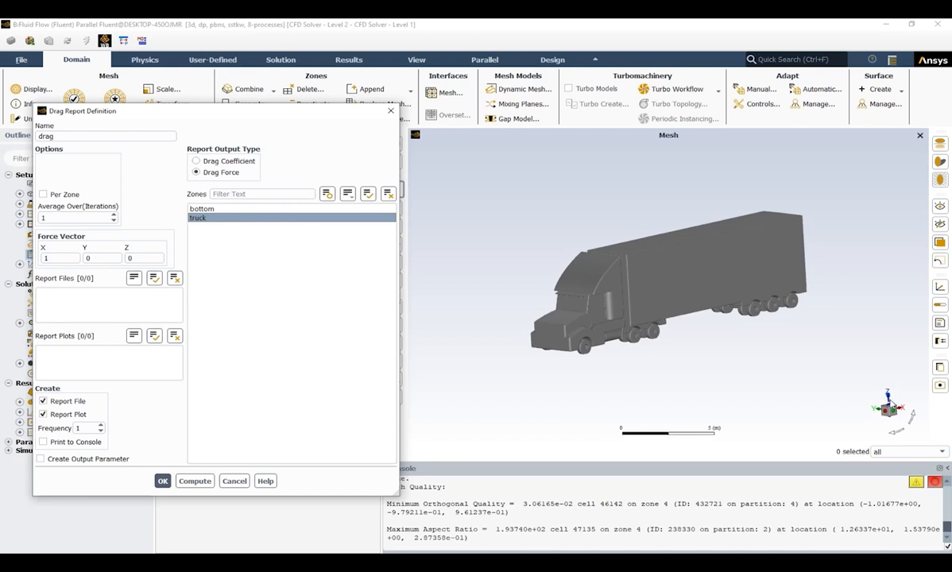
pyautogui.click(72, 260)
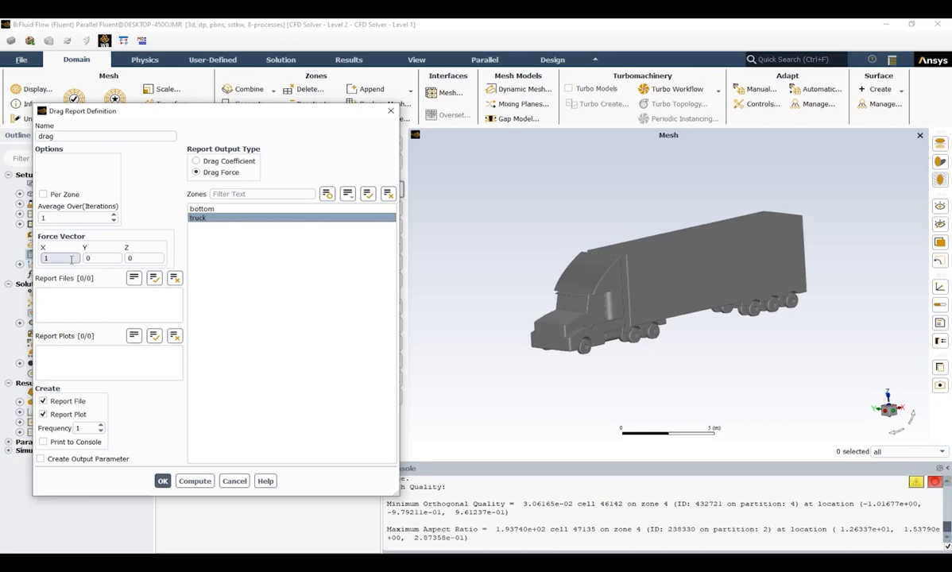
pyautogui.doubleClick(124, 258)
pyautogui.write('1')
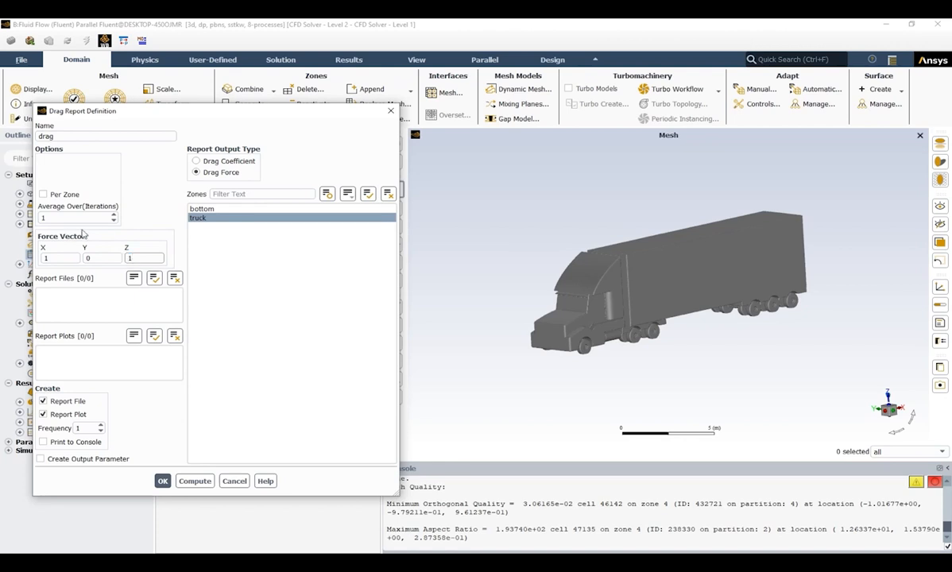
pyautogui.doubleClick(46, 258)
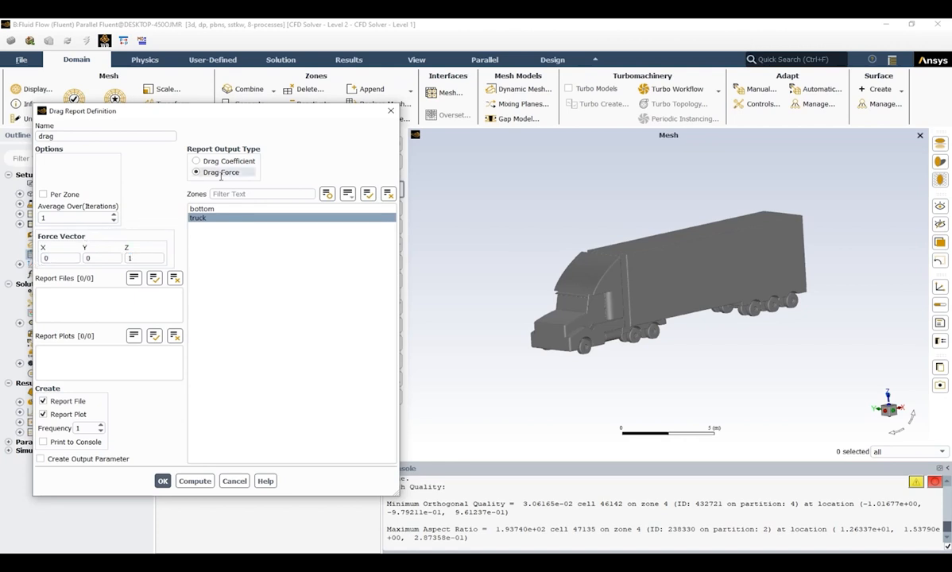
pyautogui.doubleClick(137, 256)
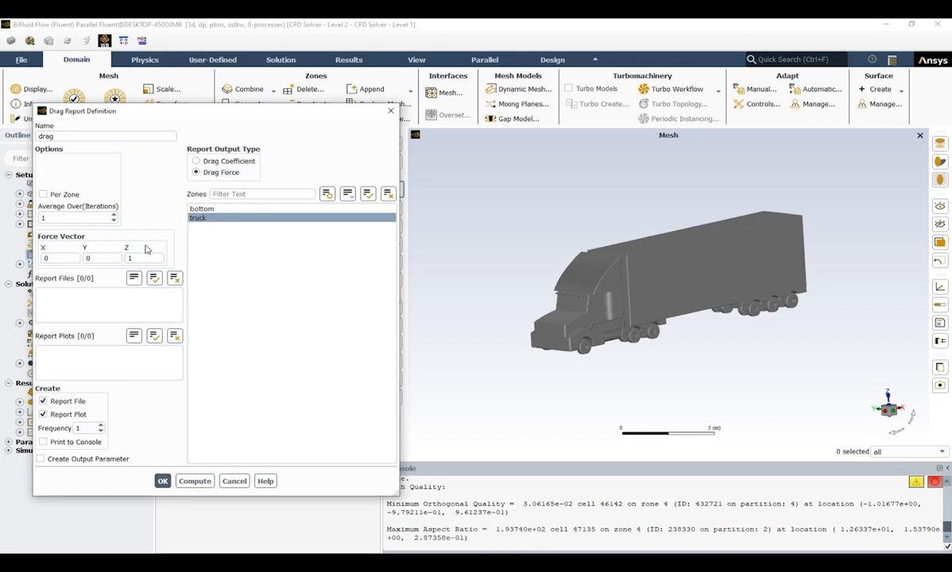
pyautogui.moveTo(146, 259); pyautogui.dragTo(120, 257)
pyautogui.moveTo(60, 257); pyautogui.dragTo(19, 255)
# - Accept the drag report definition with report file and report plot enabled, and check its entry among the report definitions
pyautogui.click(43, 402)
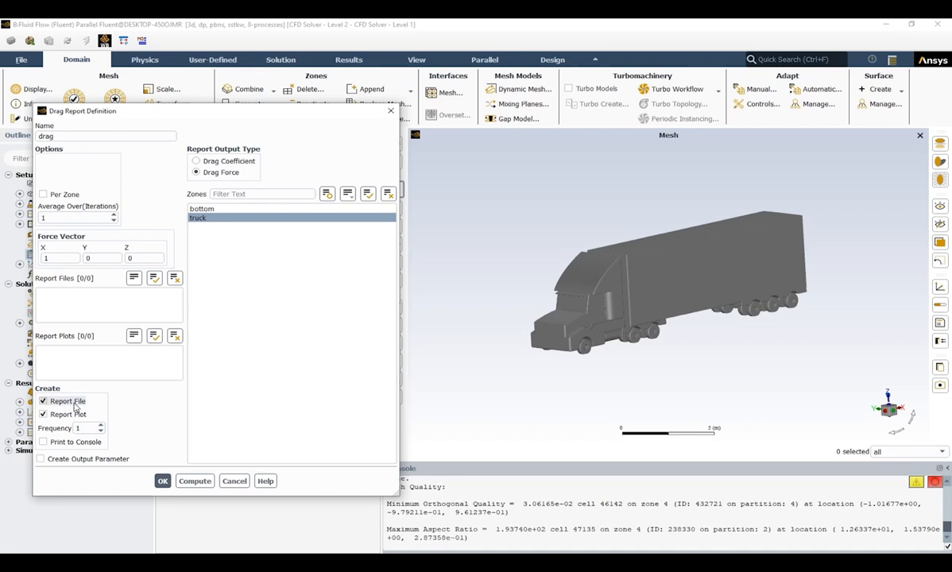
pyautogui.click(163, 483)
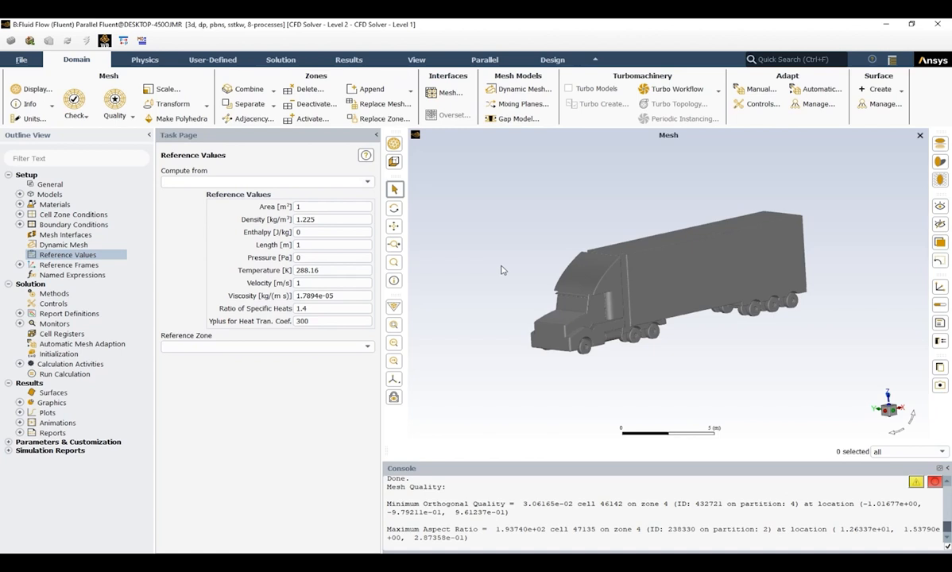
pyautogui.click(21, 314)
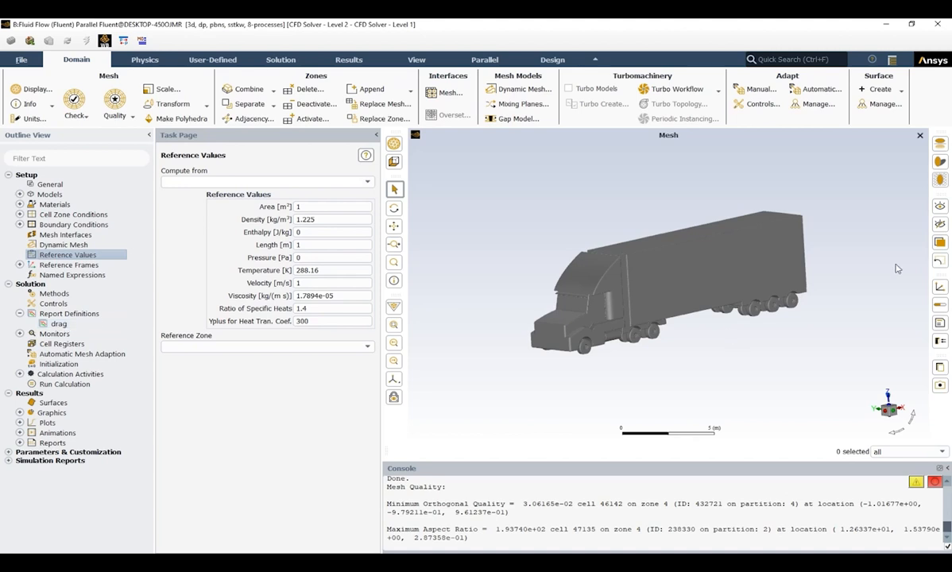
pyautogui.click(304, 321)
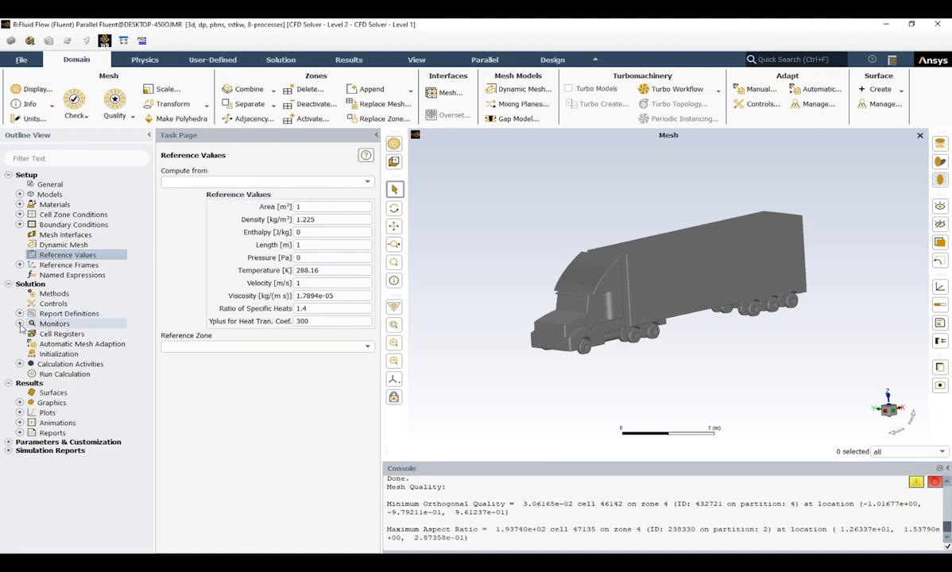
# - Try an absolute continuity criterion of 0.00001 in the residual monitors and restore it to 0.001
pyautogui.click(20, 323)
pyautogui.doubleClick(53, 337)
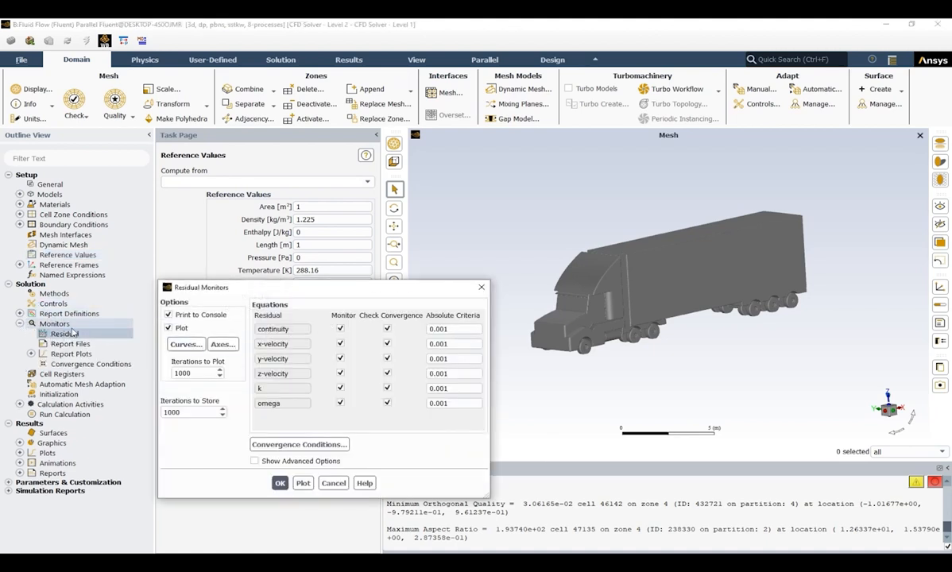
pyautogui.moveTo(278, 295); pyautogui.dragTo(169, 247)
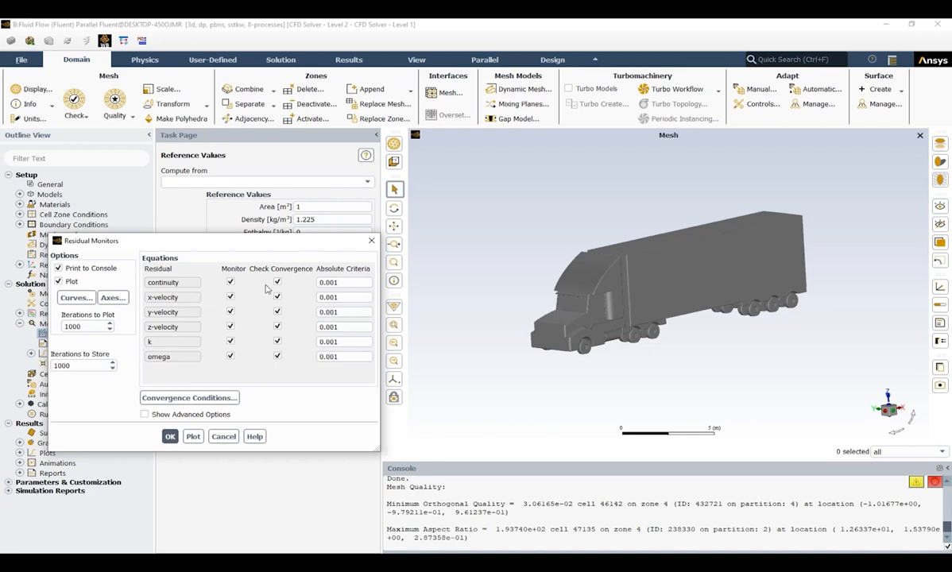
pyautogui.click(332, 283)
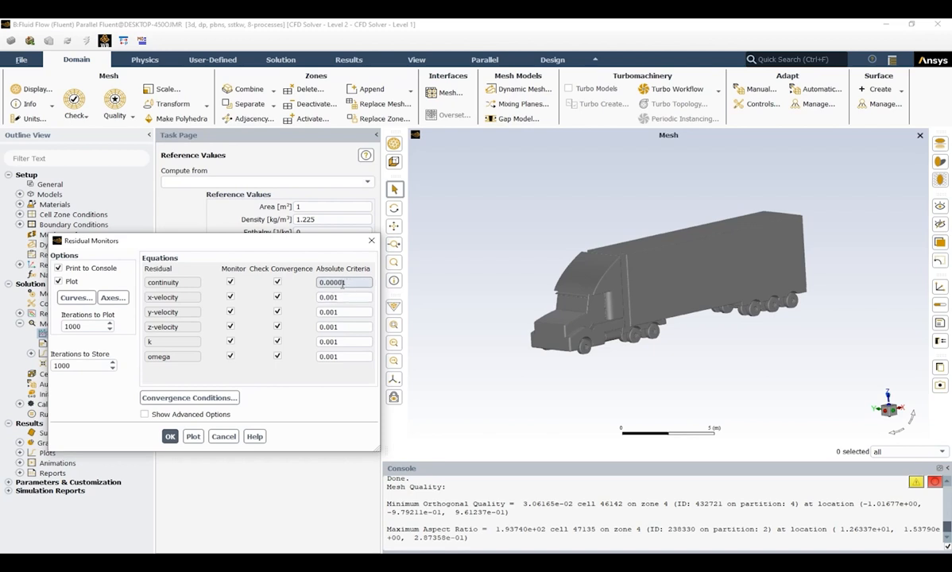
pyautogui.moveTo(341, 283); pyautogui.dragTo(333, 283)
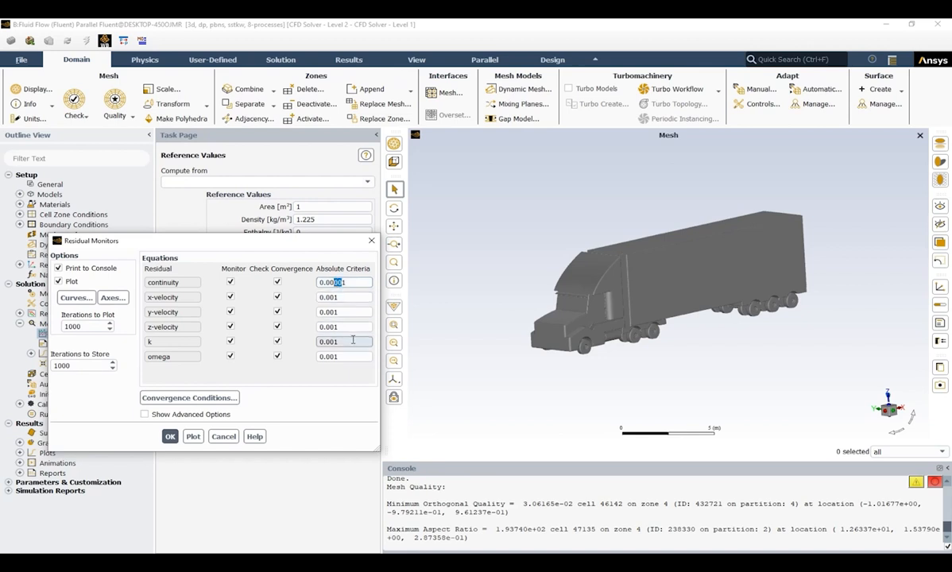
pyautogui.press('BackSpace')
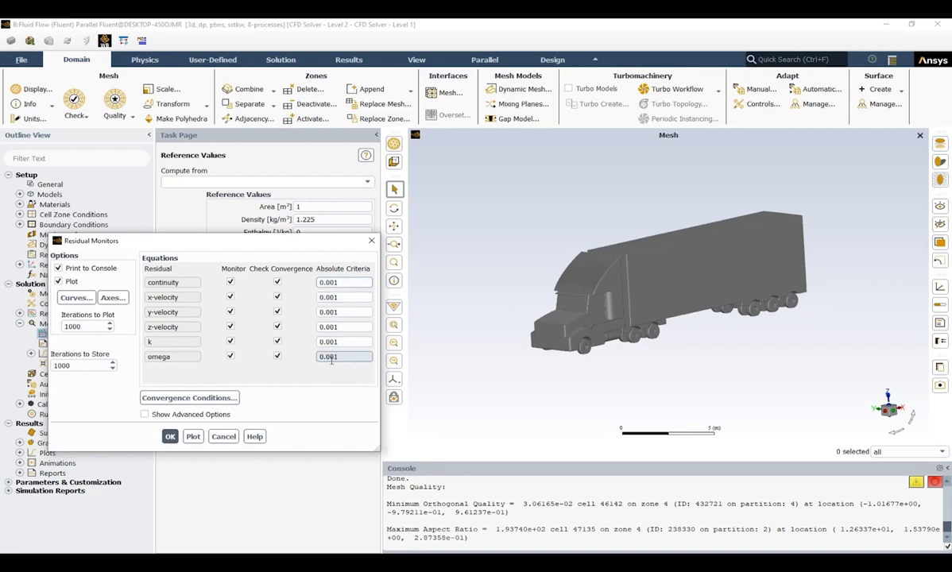
pyautogui.click(171, 436)
pyautogui.click(20, 324)
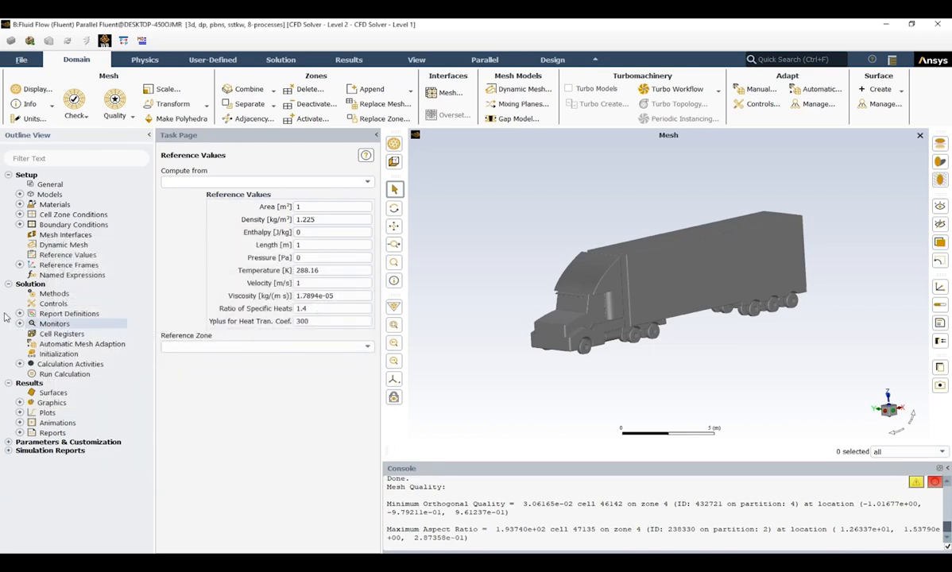
# - Set the solution initialization method to Standard Initialization
pyautogui.click(45, 355)
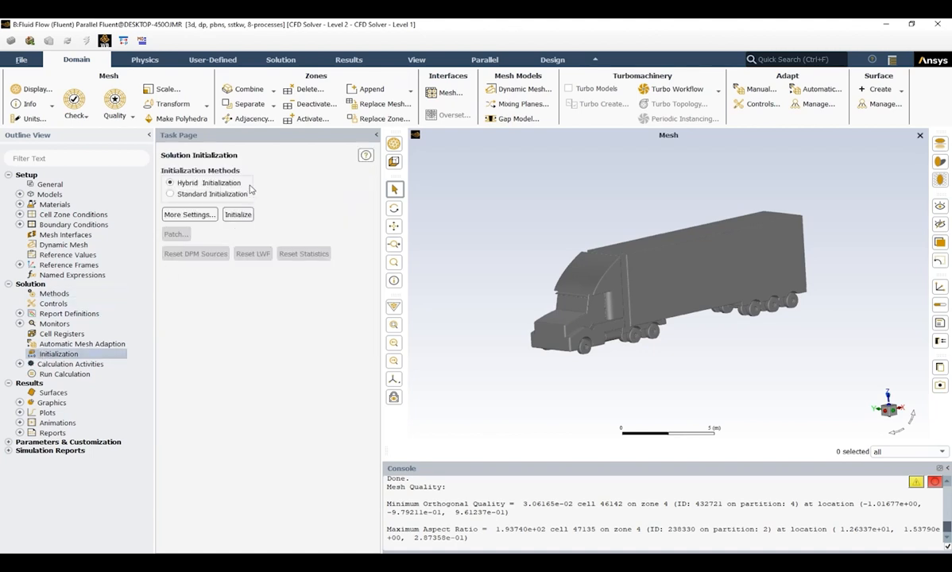
pyautogui.click(191, 193)
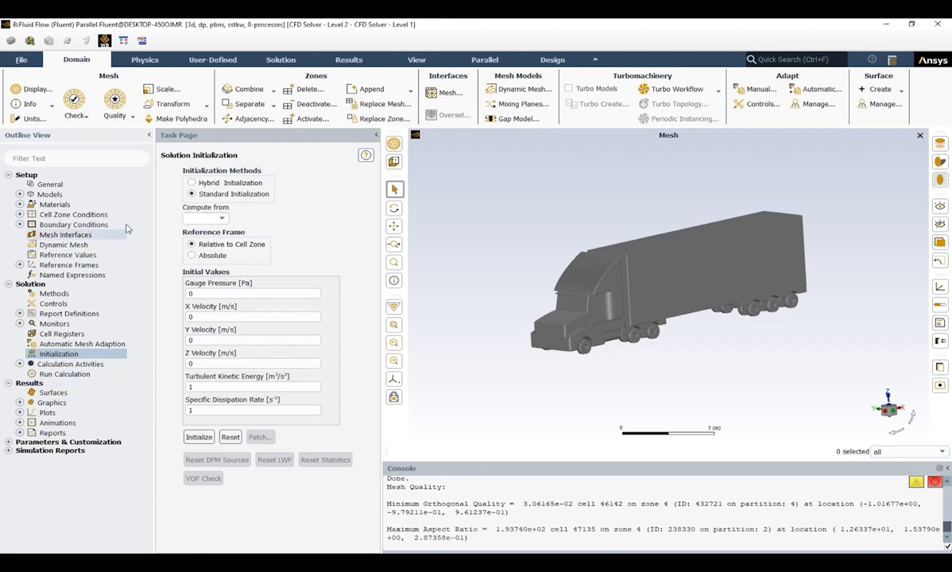
# - Compute the initial values from the inlet and initialize the solution
pyautogui.click(220, 219)
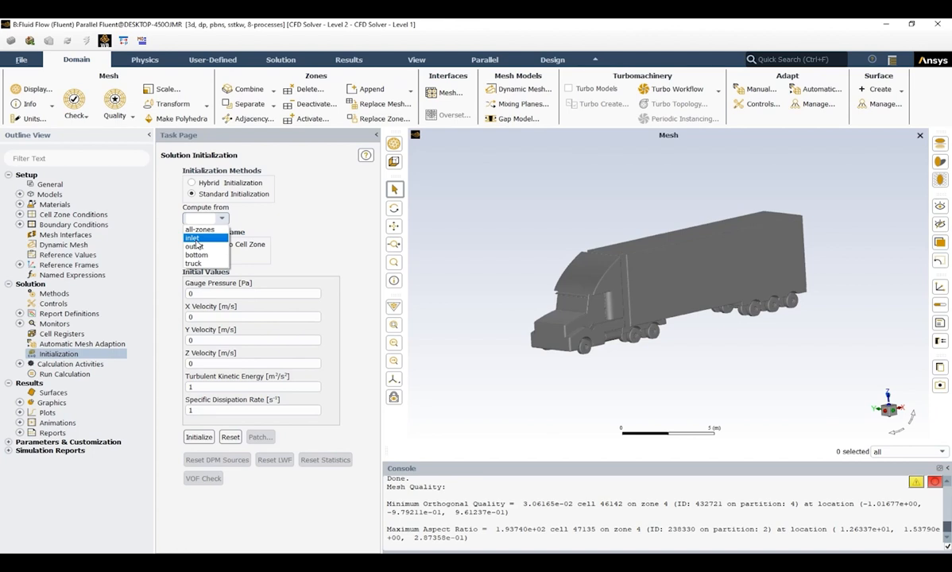
pyautogui.click(194, 239)
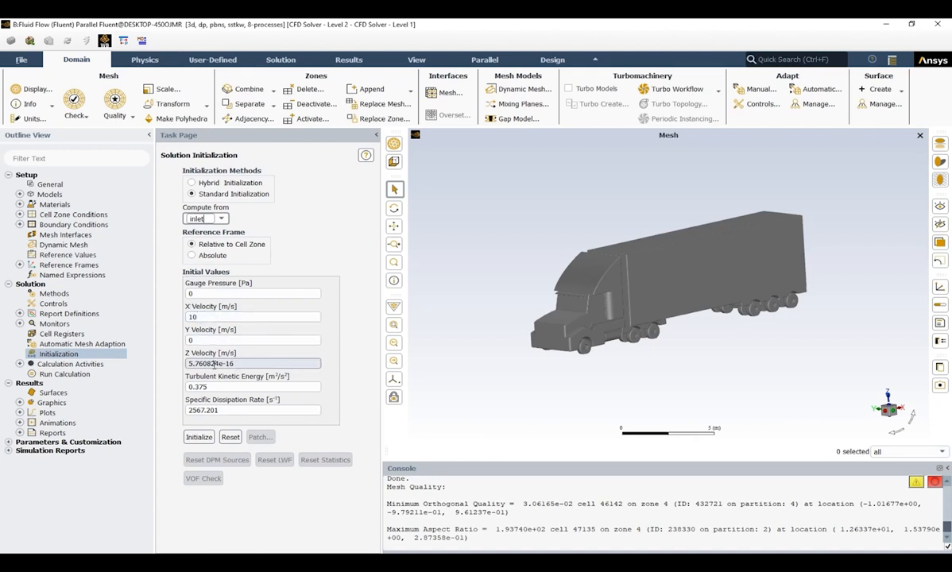
pyautogui.click(200, 437)
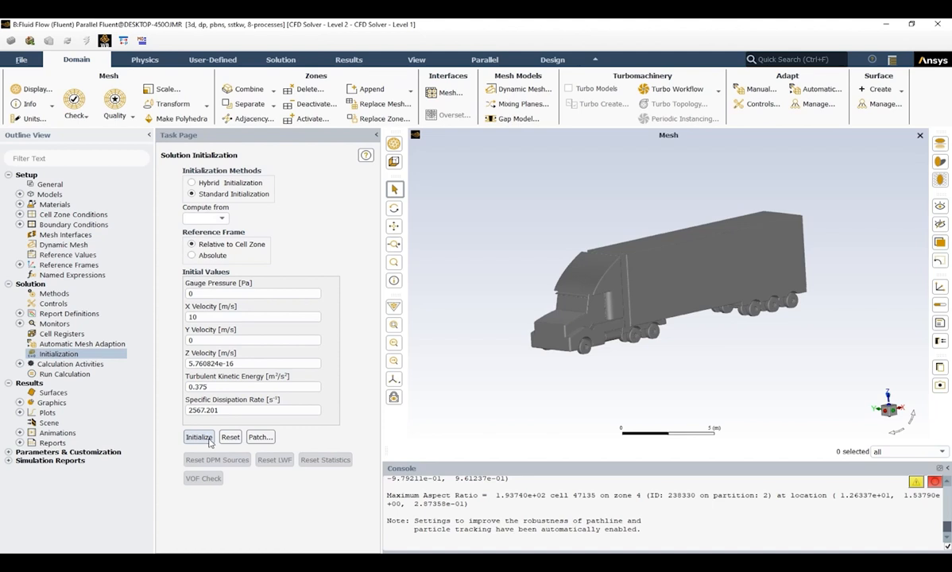
# - Set the number of iterations to 1000 and start the calculation
pyautogui.click(69, 374)
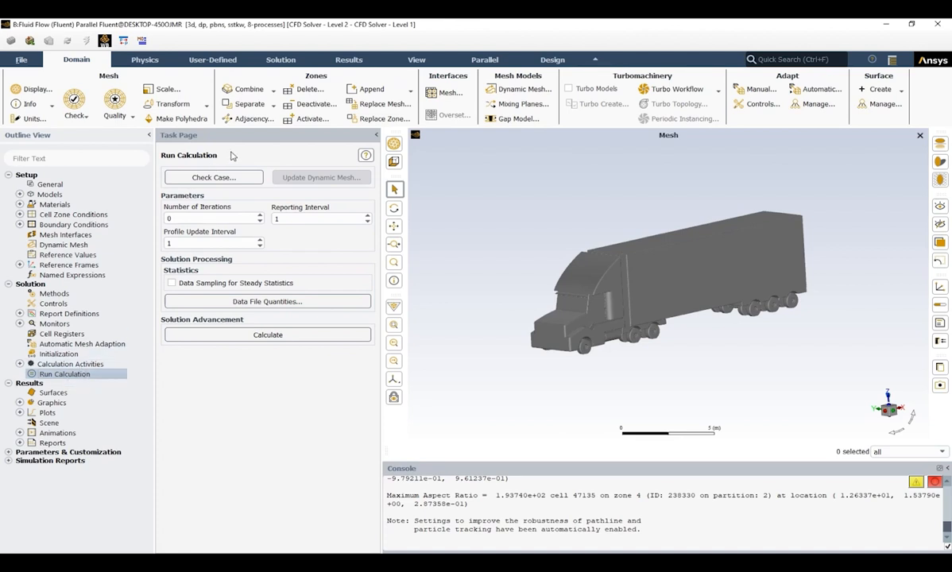
pyautogui.doubleClick(170, 219)
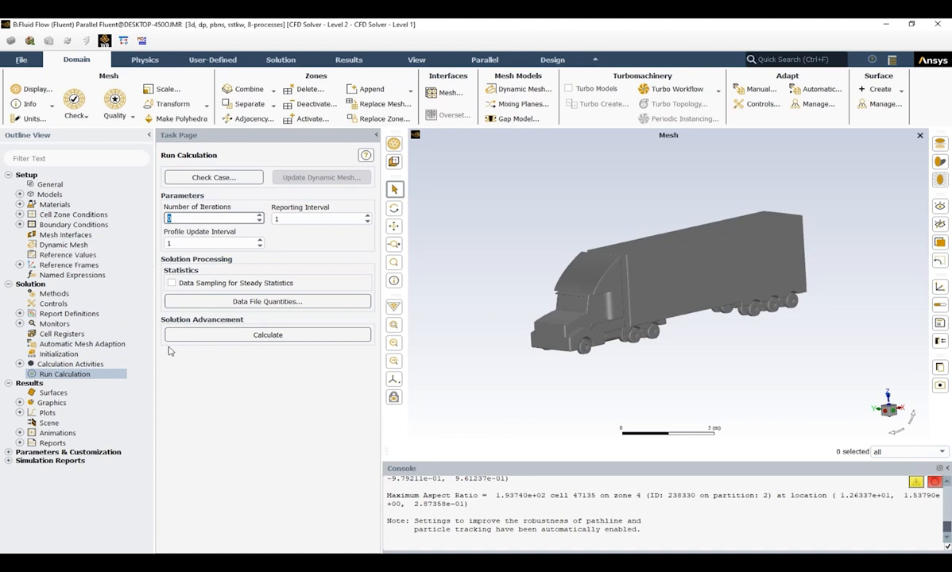
pyautogui.write('1000')
pyautogui.click(263, 337)
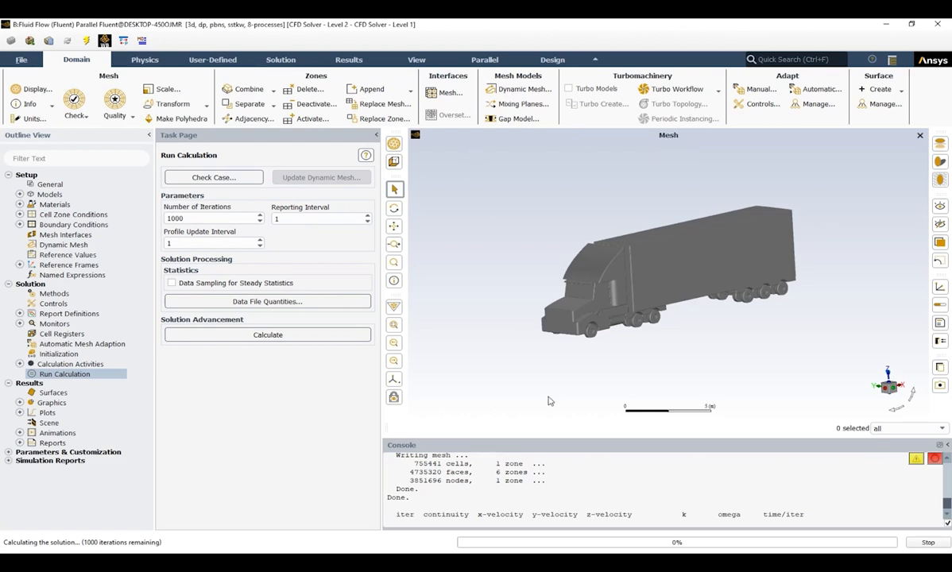
pyautogui.moveTo(466, 518); pyautogui.dragTo(553, 523)
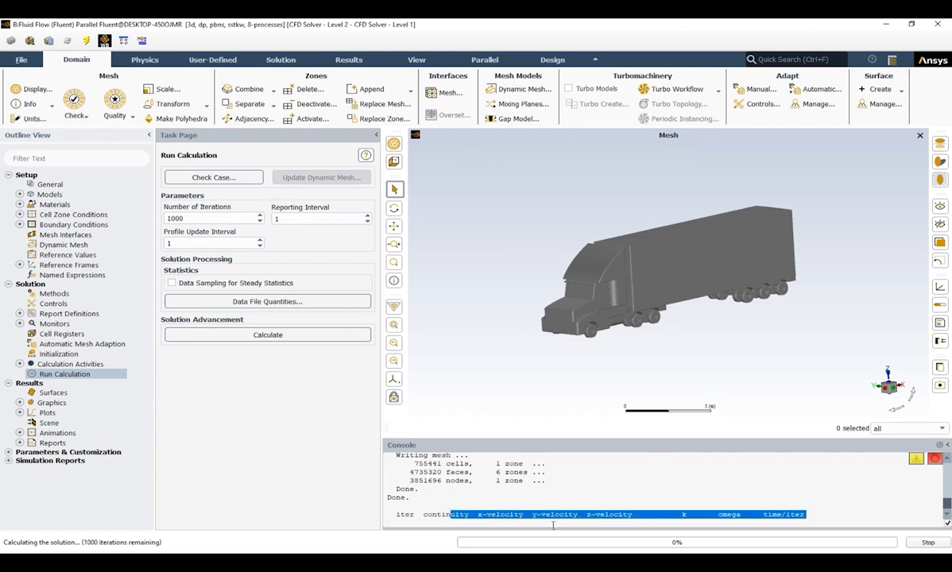
pyautogui.click(595, 515)
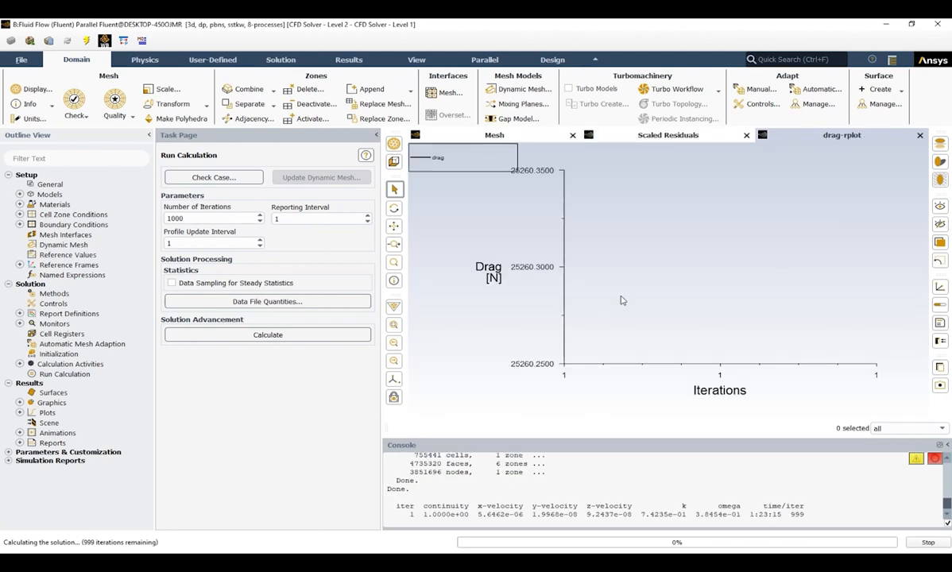
# - Compare the scaled residuals plot with the drag report plot to judge convergence of the calculation
pyautogui.click(645, 136)
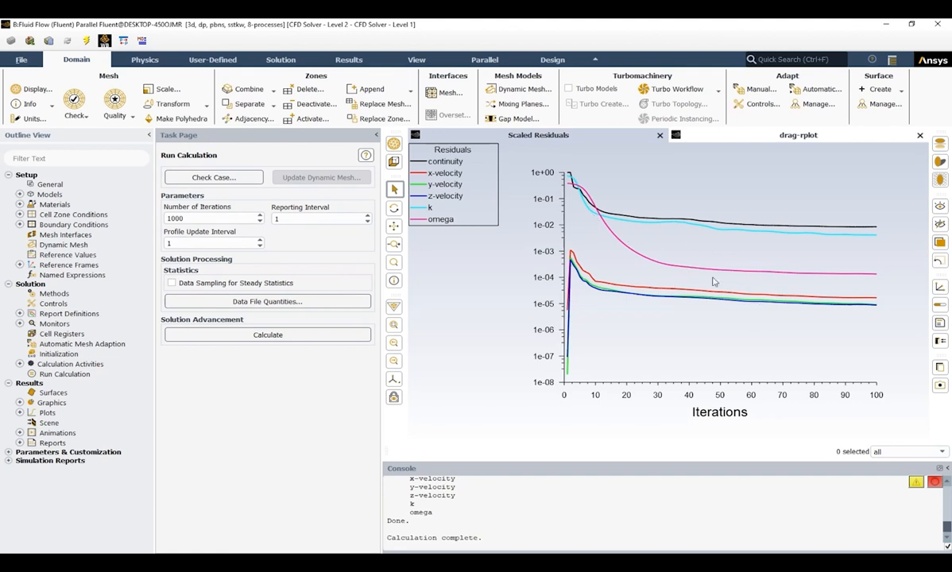
pyautogui.click(748, 142)
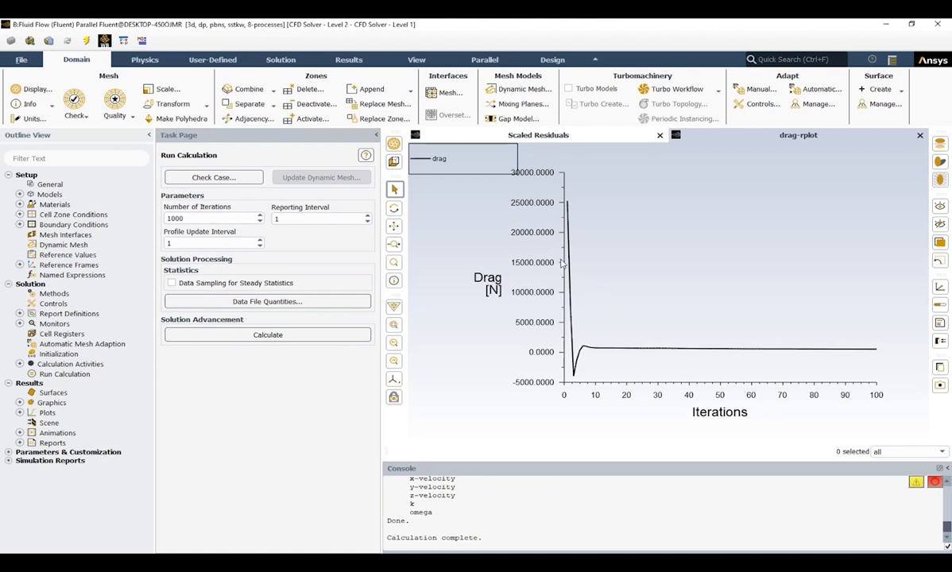
pyautogui.click(578, 137)
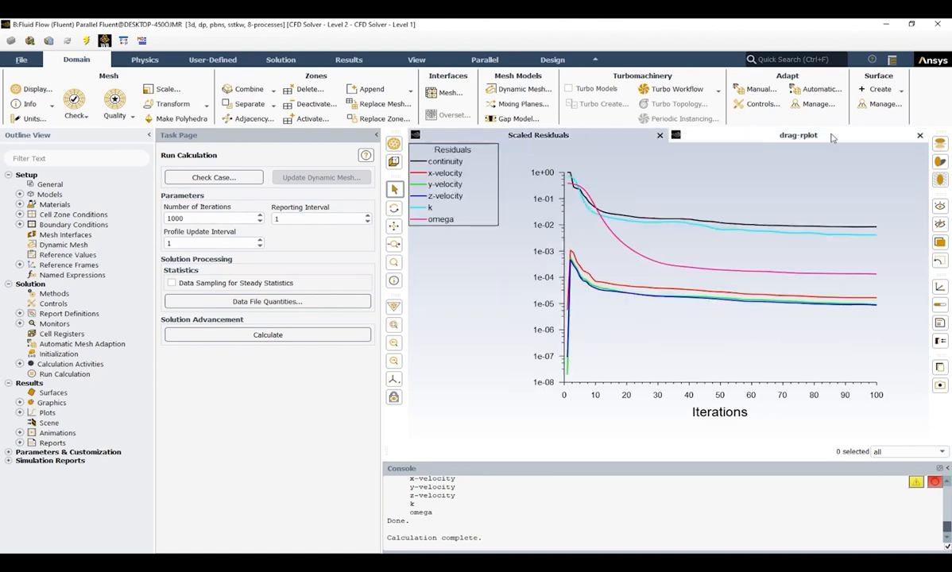
pyautogui.click(831, 137)
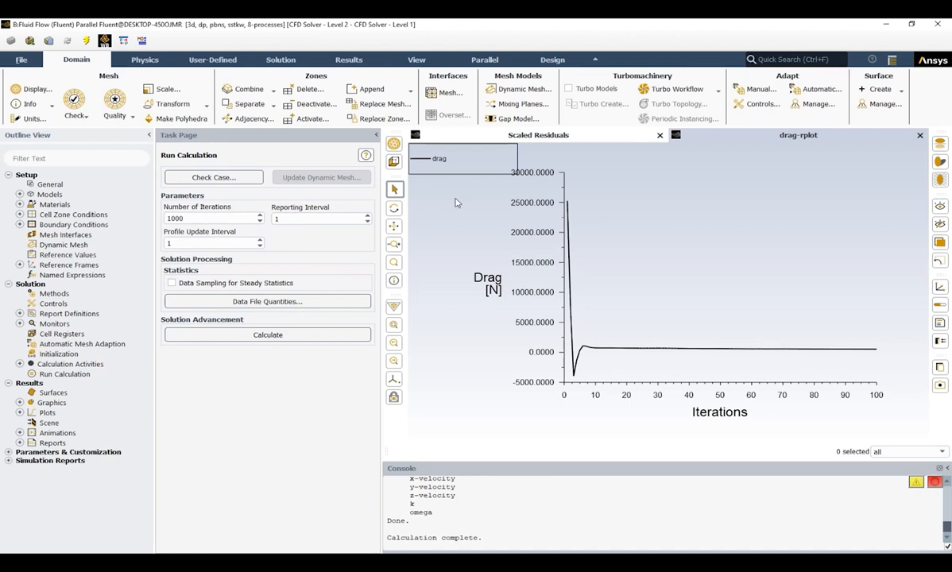
pyautogui.click(506, 135)
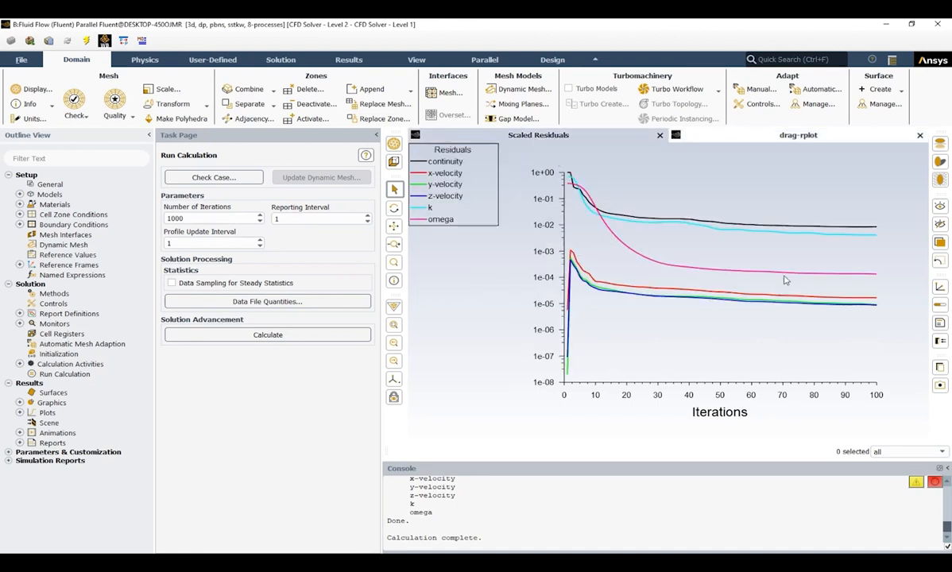
# - Create and display a filled contour of Static Pressure on the truck surface with Global Range turned off
pyautogui.click(20, 403)
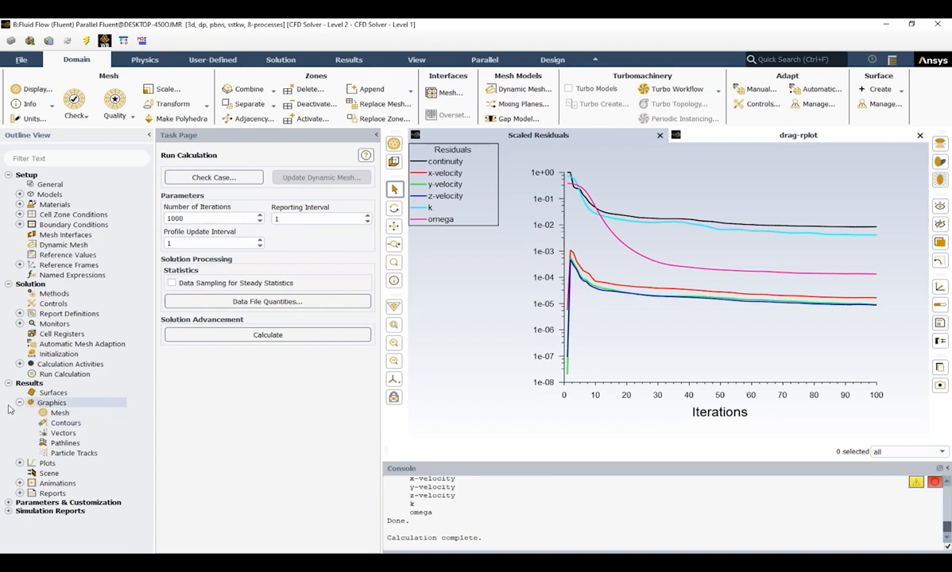
pyautogui.doubleClick(65, 425)
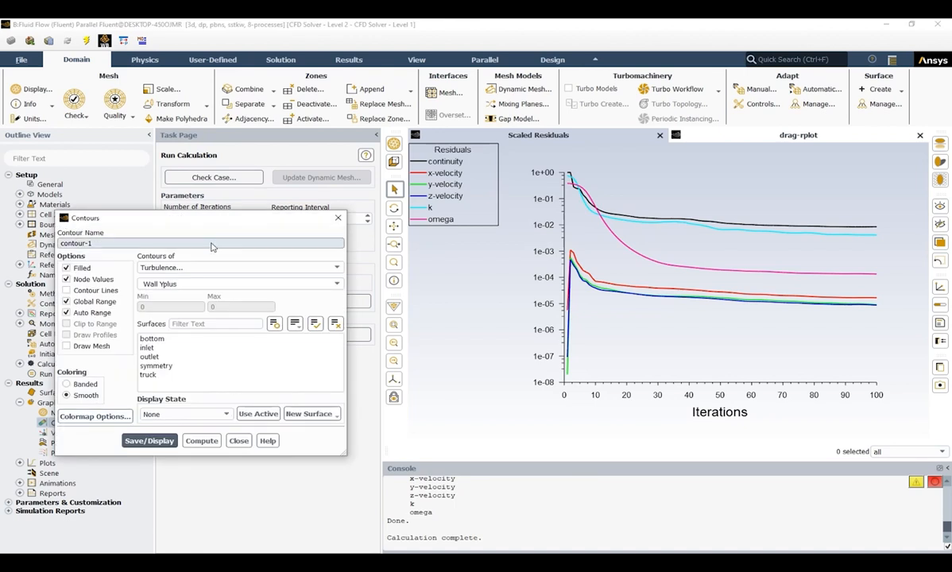
pyautogui.moveTo(175, 218); pyautogui.dragTo(186, 212)
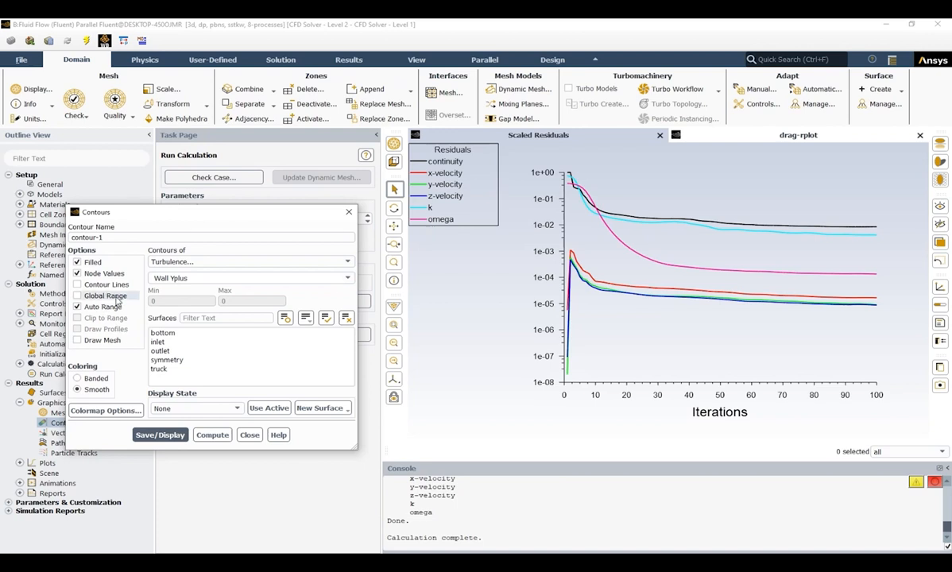
pyautogui.click(164, 265)
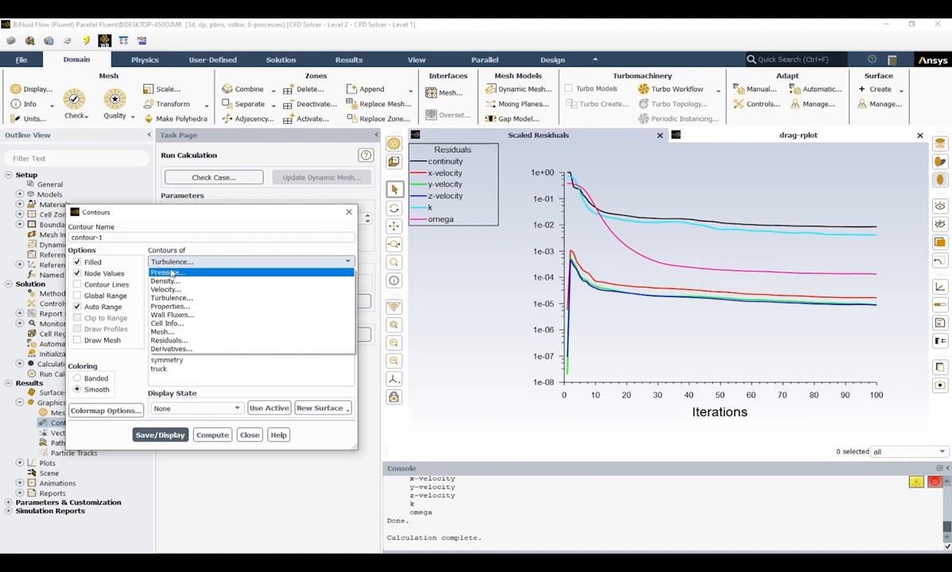
pyautogui.click(170, 273)
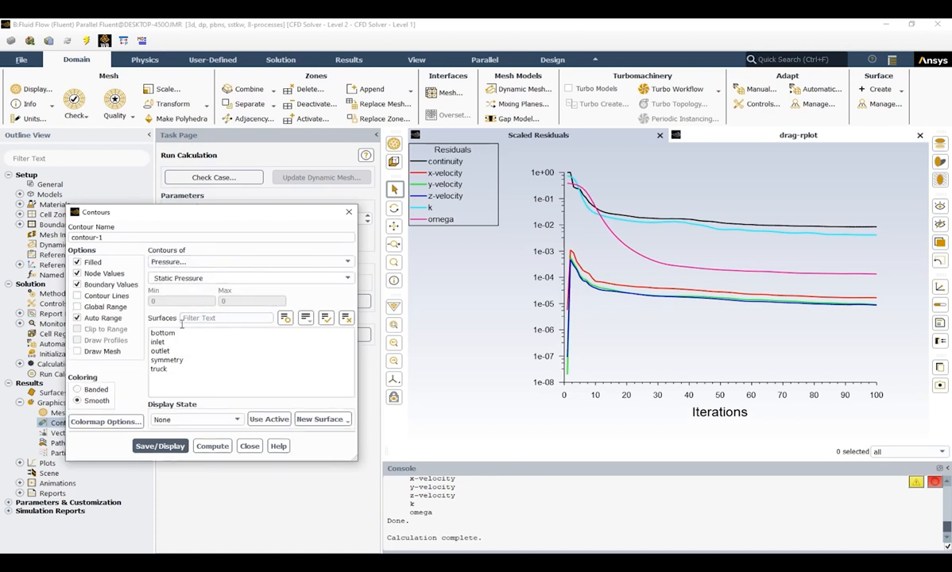
pyautogui.click(159, 368)
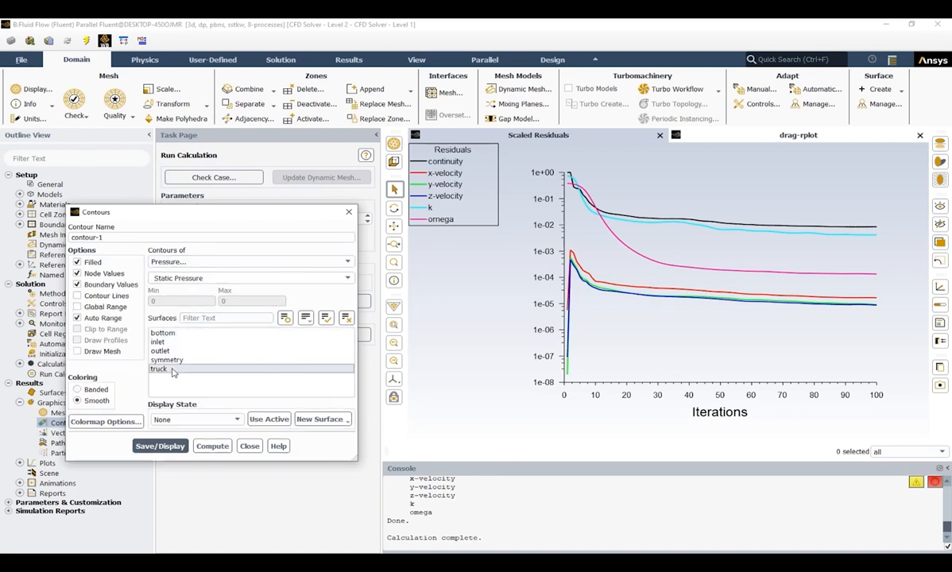
pyautogui.click(160, 446)
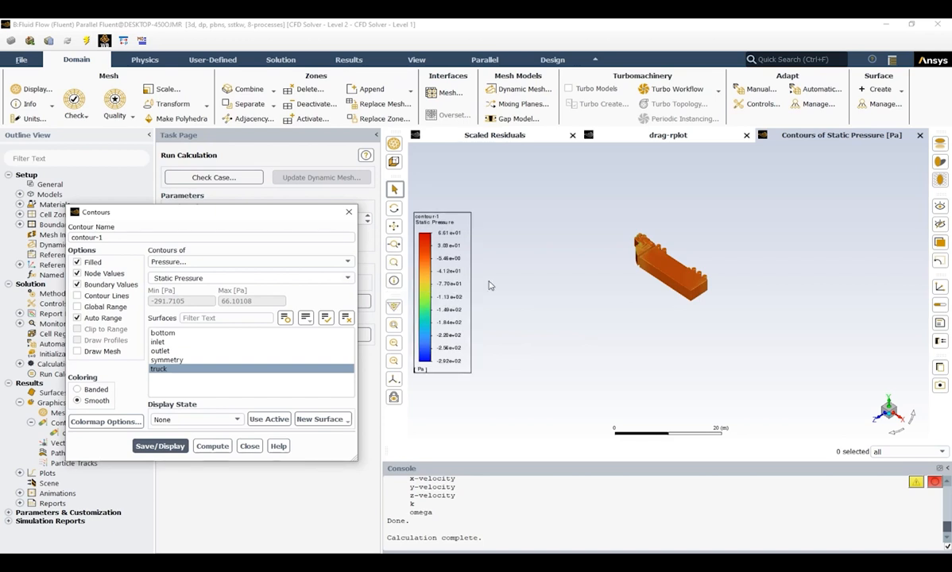
# - Examine the static pressure distribution on the truck's front, sides and rear, and close the contour settings
pyautogui.moveTo(713, 352); pyautogui.dragTo(734, 307, button='middle')
pyautogui.moveTo(734, 308); pyautogui.dragTo(681, 314)
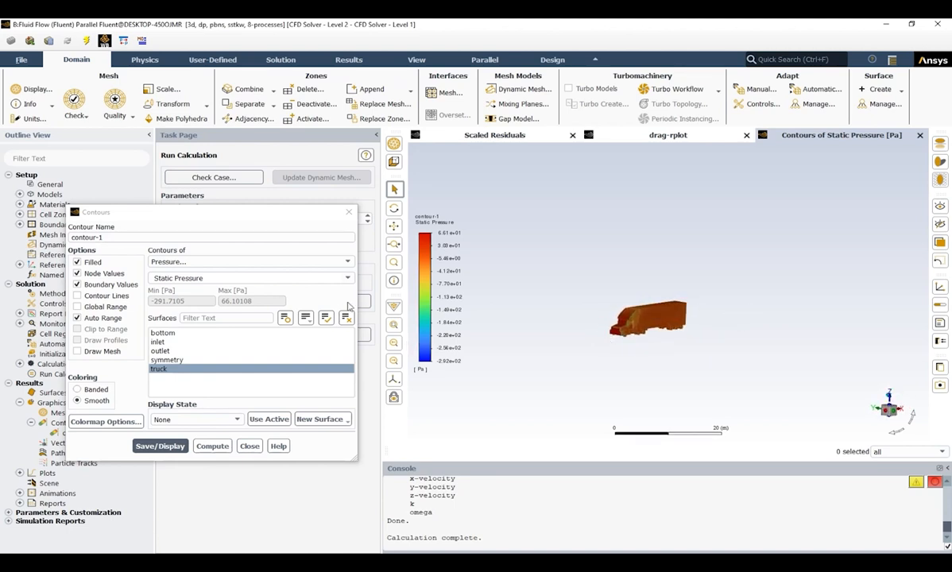
pyautogui.click(397, 327)
pyautogui.moveTo(675, 404); pyautogui.dragTo(728, 391)
pyautogui.moveTo(730, 391); pyautogui.dragTo(678, 394, button='middle')
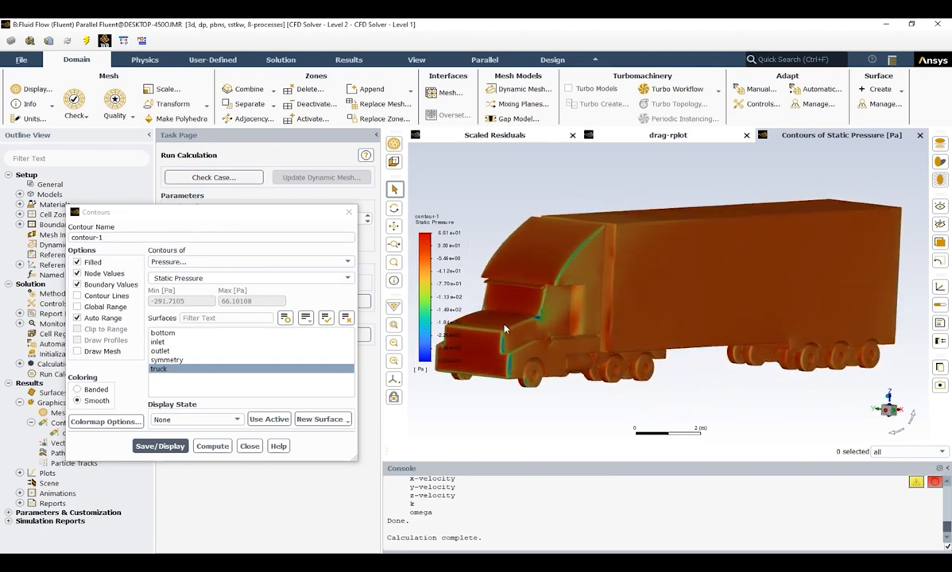
pyautogui.moveTo(514, 340); pyautogui.dragTo(554, 336)
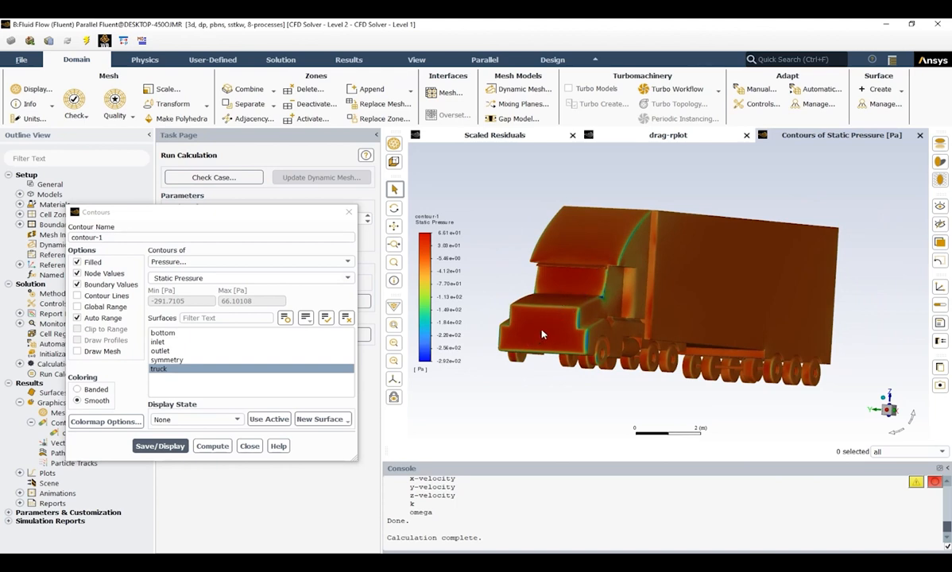
pyautogui.moveTo(523, 286); pyautogui.dragTo(592, 315)
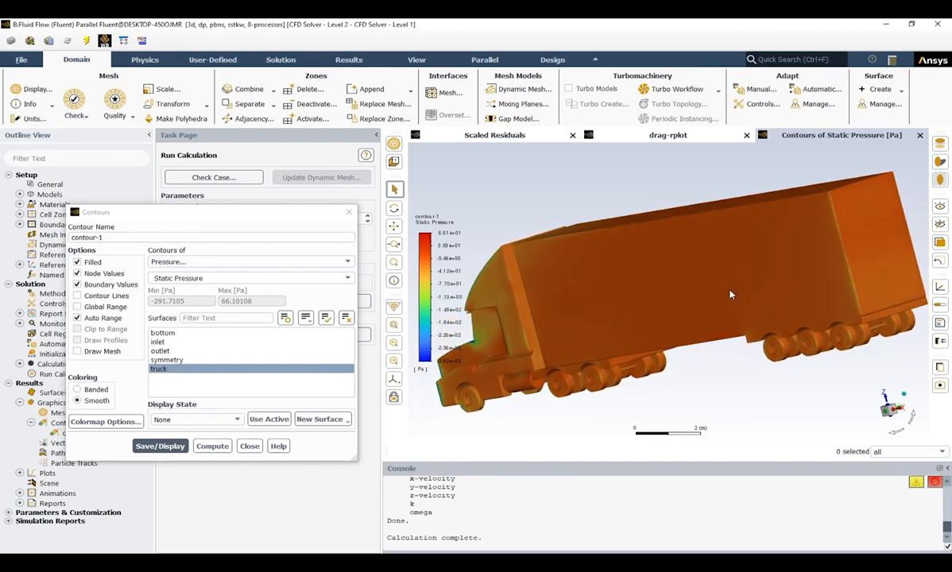
pyautogui.moveTo(646, 292); pyautogui.dragTo(685, 290, button='middle')
pyautogui.moveTo(816, 279); pyautogui.dragTo(816, 314)
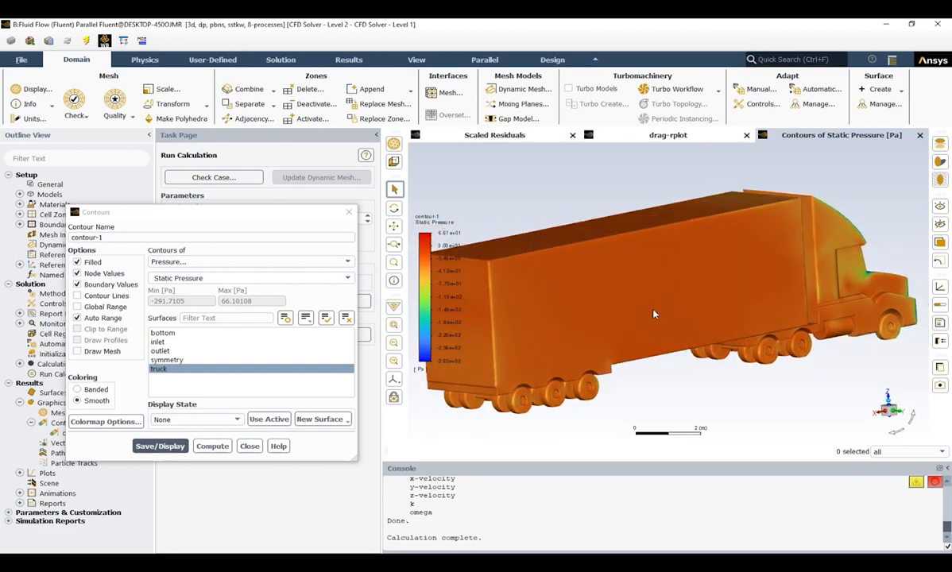
pyautogui.scroll(3, 654, 312)
pyautogui.scroll(-3, 682, 301)
pyautogui.scroll(-2, 673, 307)
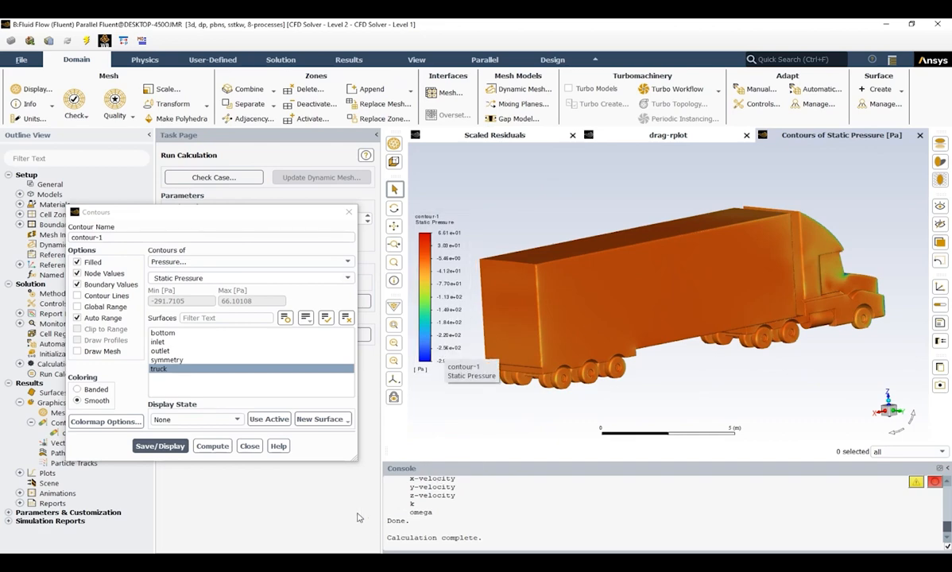
pyautogui.click(248, 447)
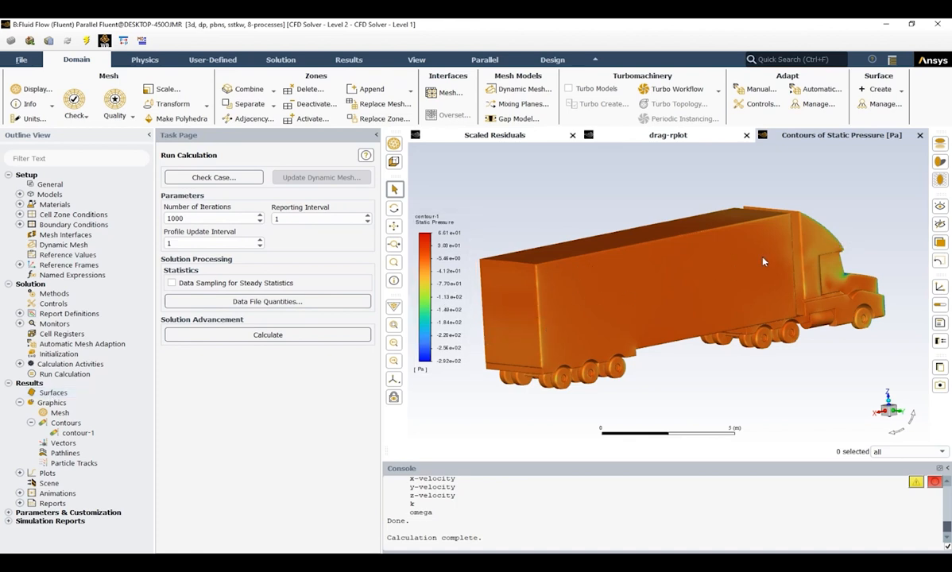
# - Create an iso-surface of constant mesh Y-Coordinate at iso-value 0 m through the flow domain, computing the coordinate range first
pyautogui.rightClick(44, 393)
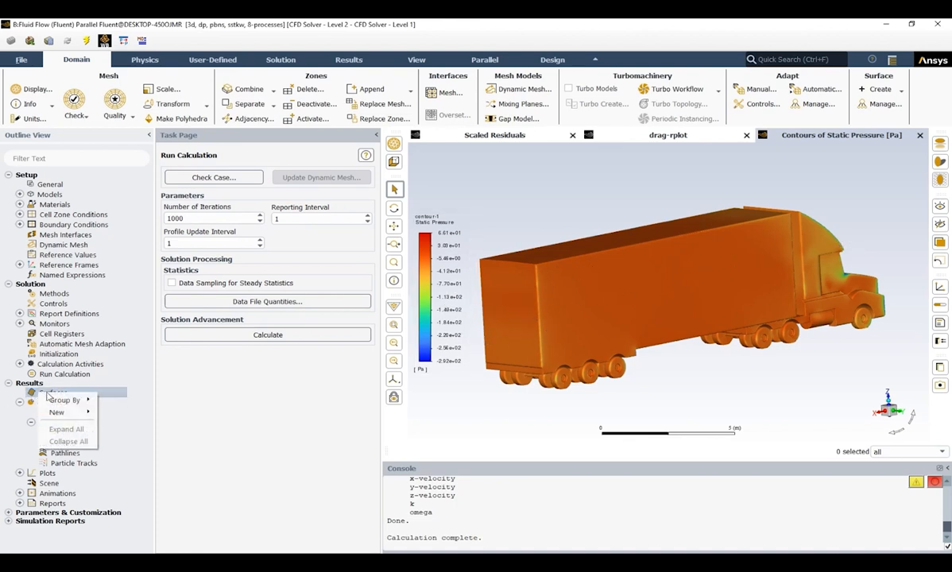
pyautogui.moveTo(65, 413)
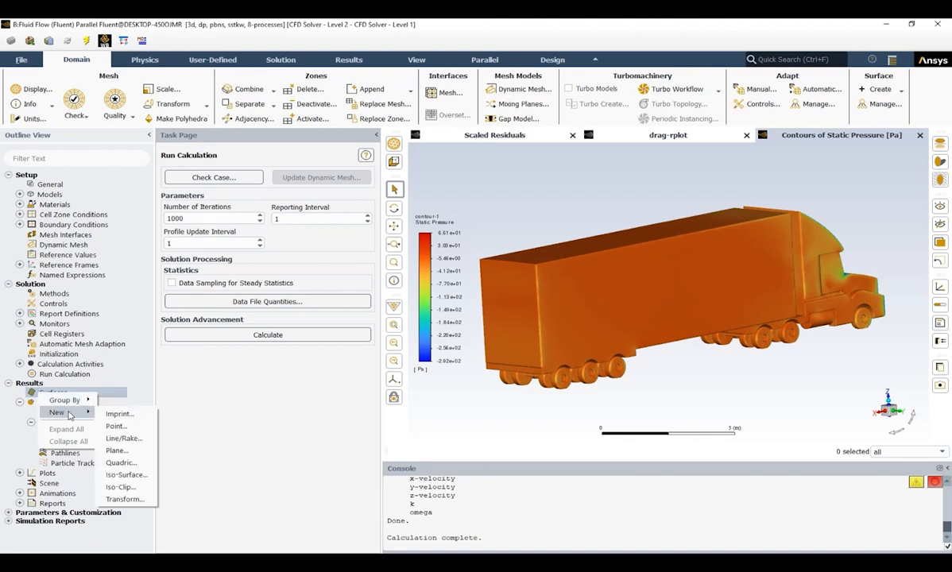
pyautogui.click(125, 475)
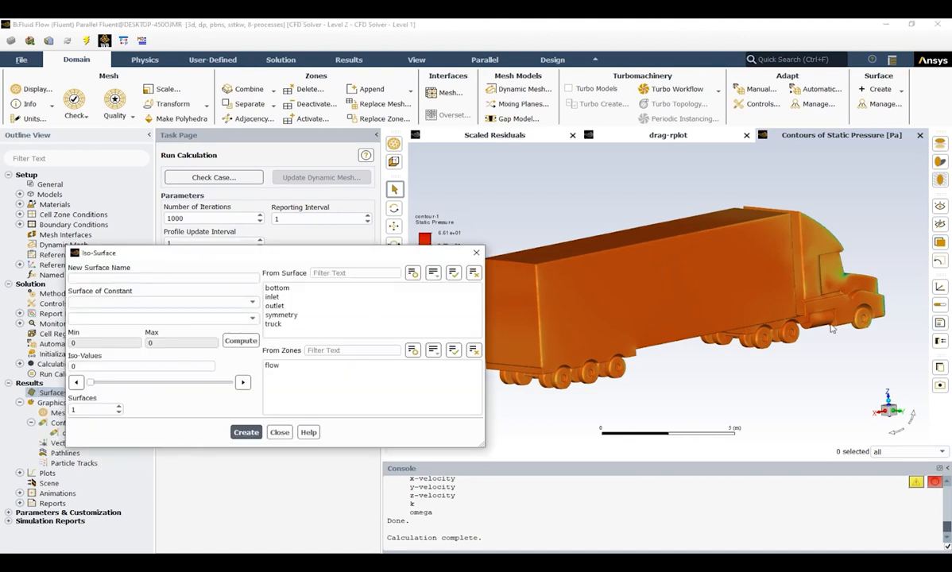
pyautogui.moveTo(833, 357); pyautogui.dragTo(775, 369)
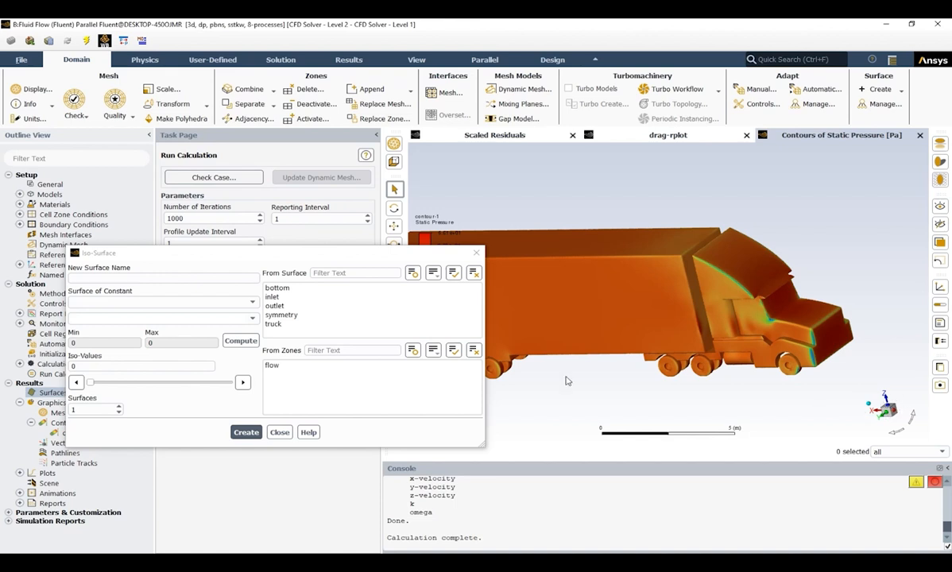
pyautogui.click(243, 304)
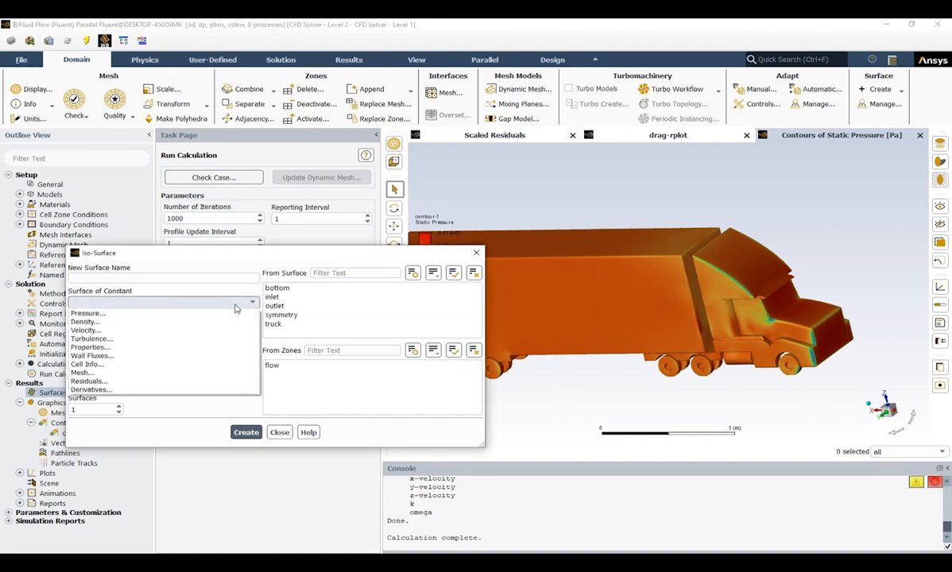
pyautogui.click(94, 374)
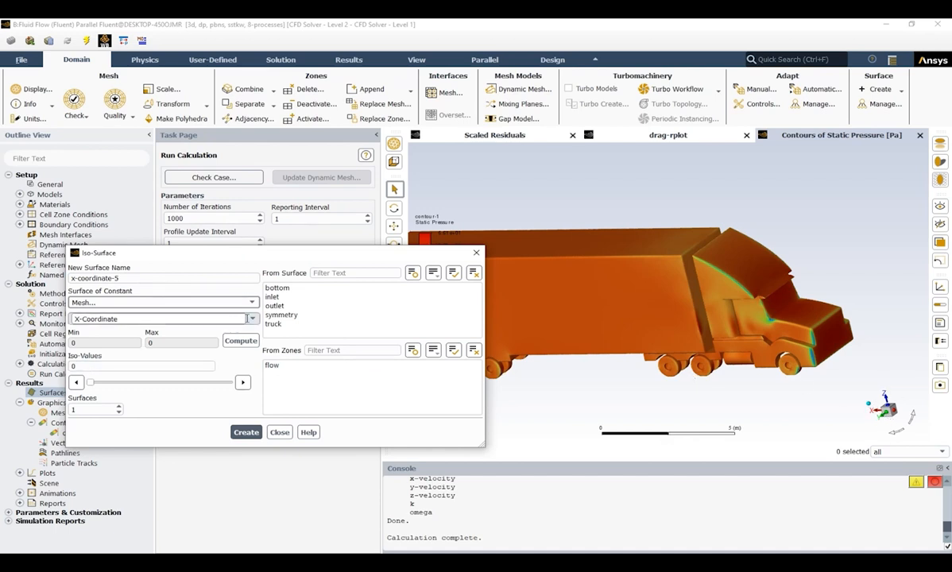
pyautogui.click(247, 318)
pyautogui.click(97, 327)
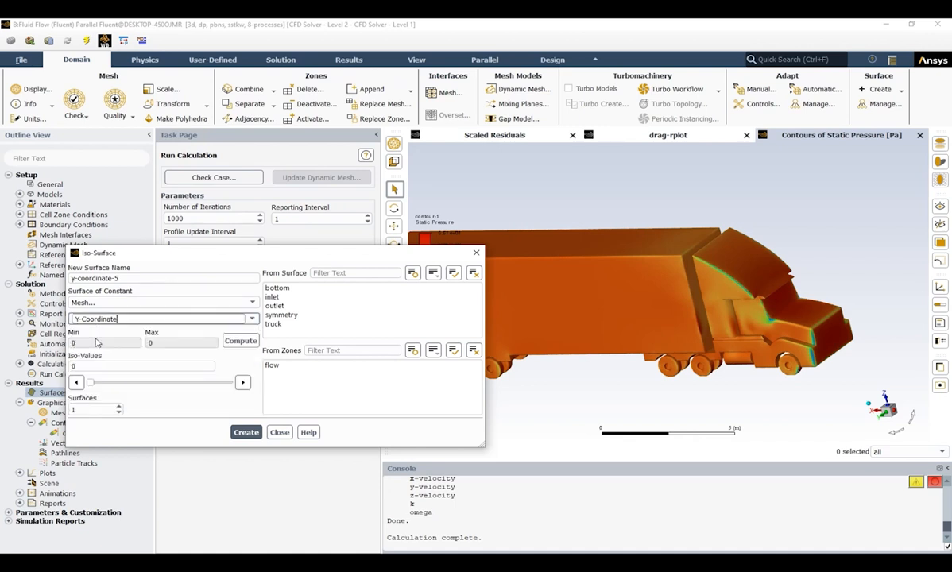
pyautogui.click(240, 340)
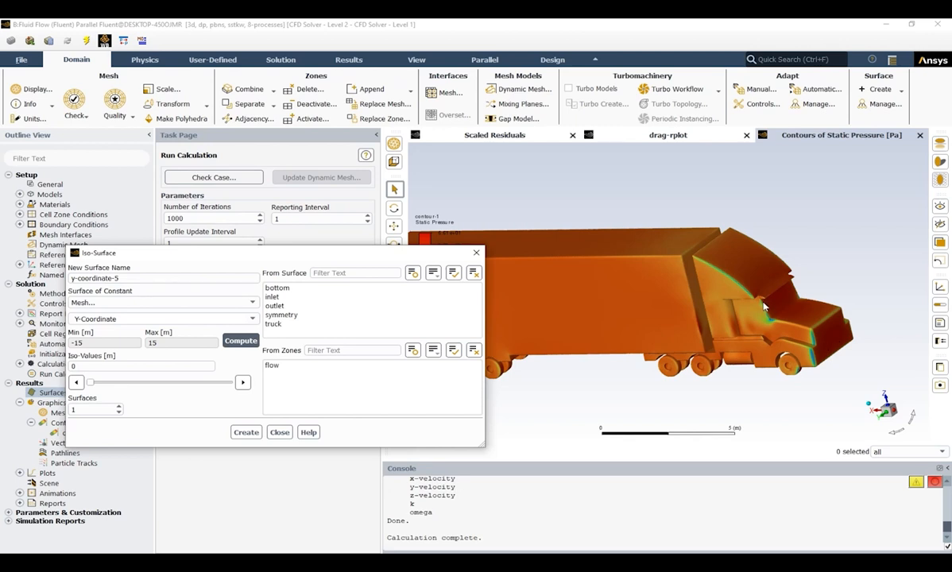
pyautogui.click(73, 367)
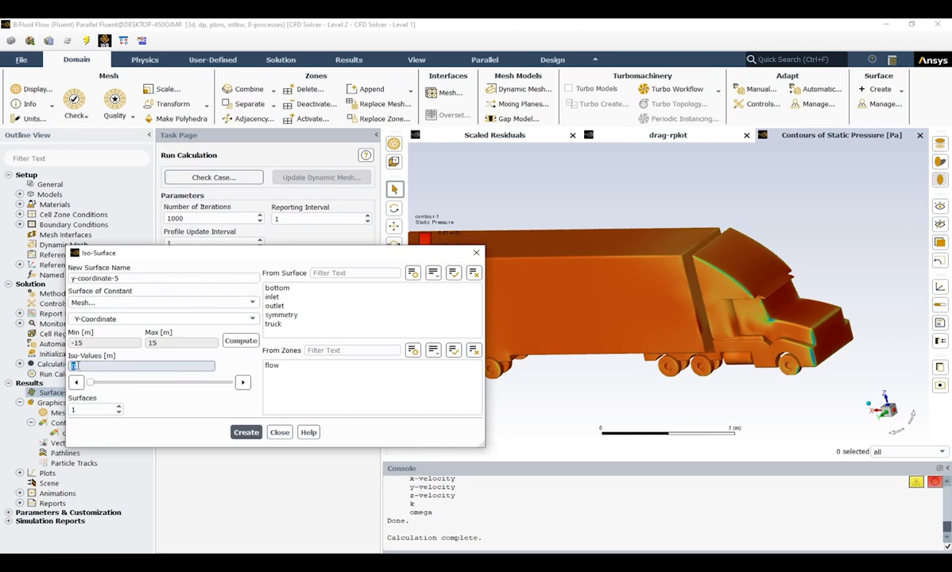
pyautogui.click(246, 432)
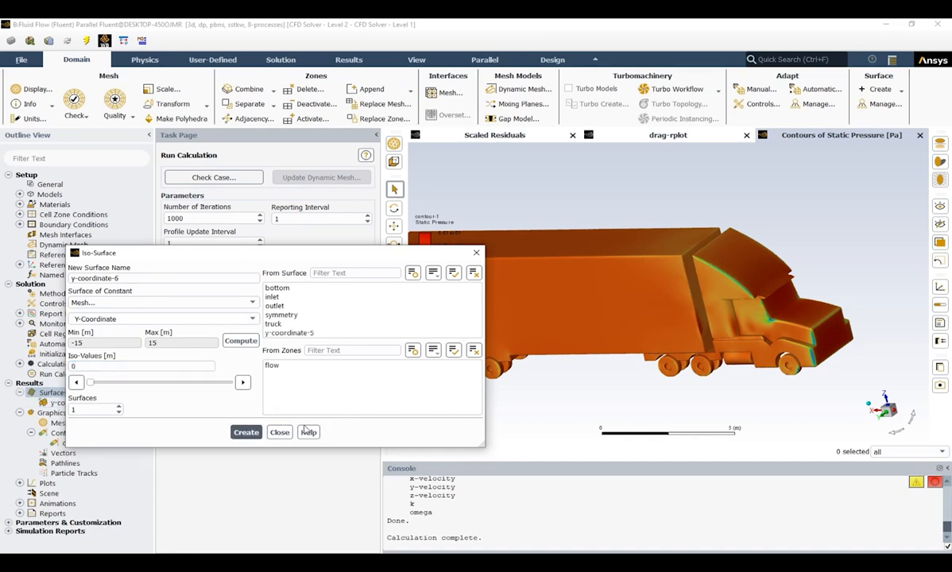
pyautogui.click(279, 432)
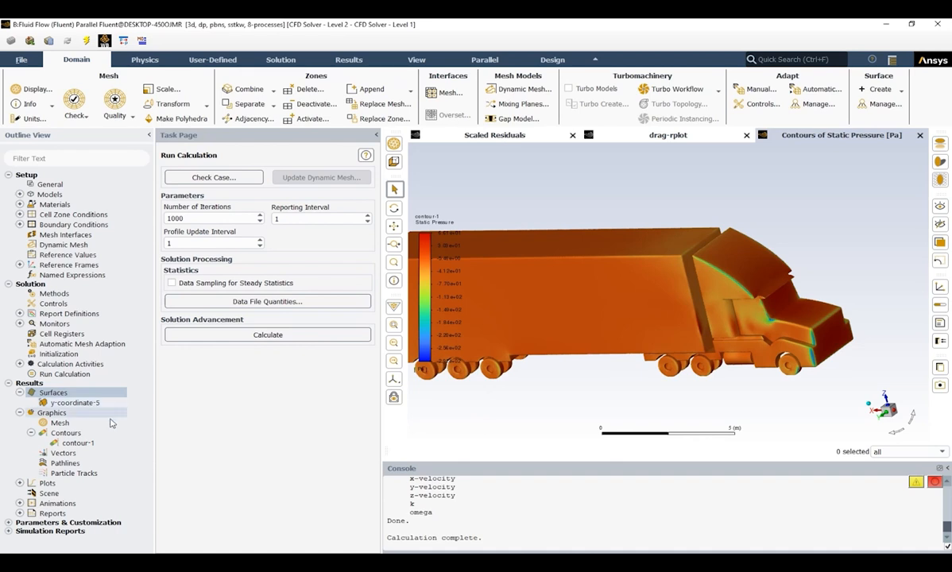
# - Change contour-1 to Velocity Magnitude on the y-coordinate-5 surface only, and save and display it
pyautogui.doubleClick(77, 443)
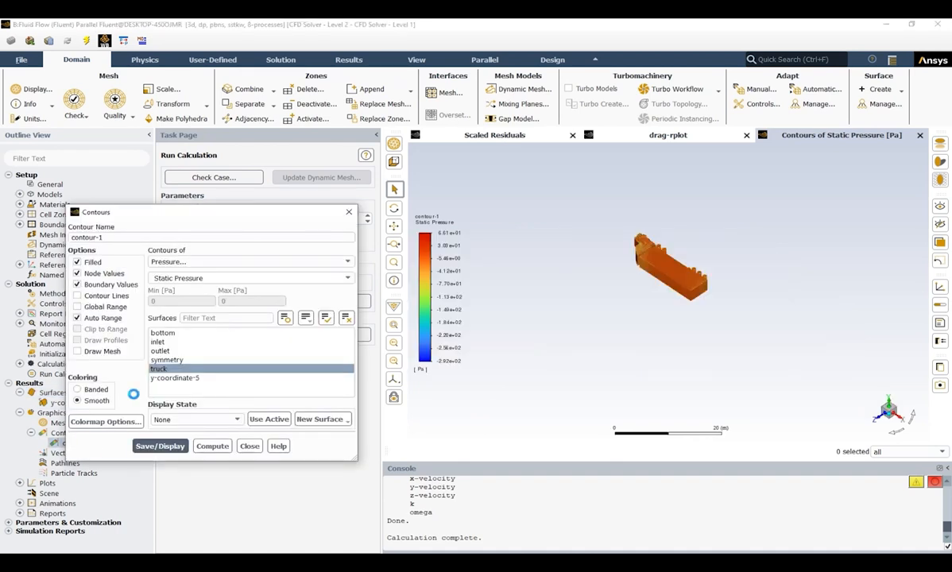
pyautogui.click(189, 265)
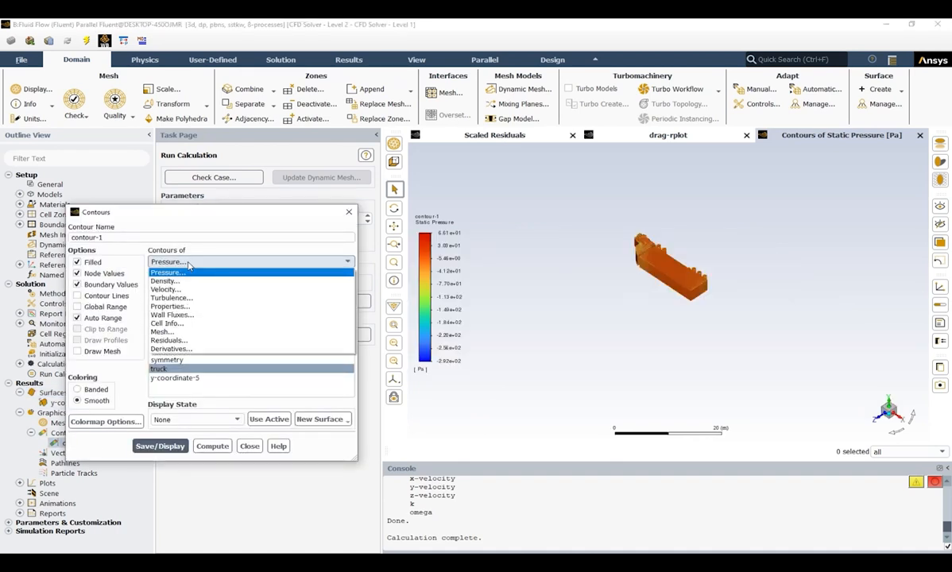
pyautogui.click(181, 291)
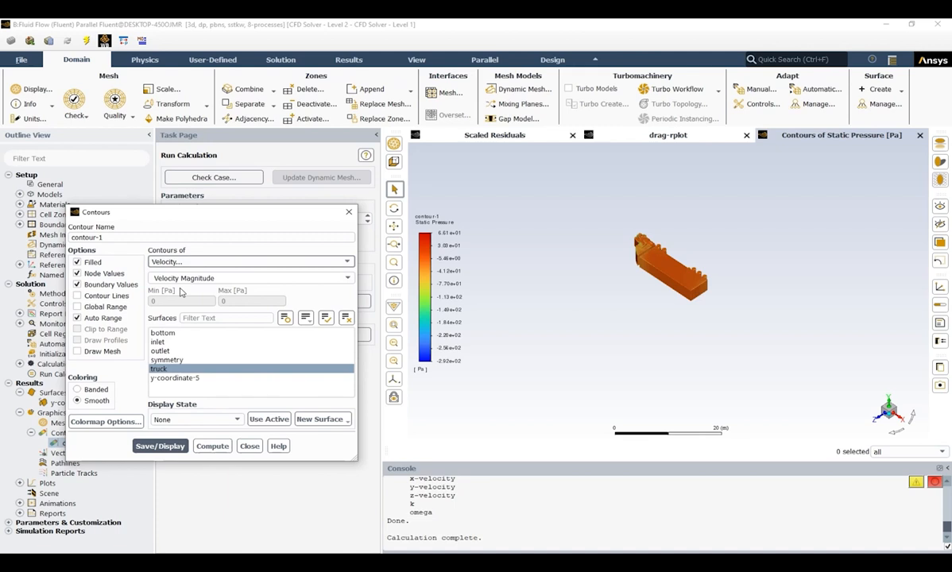
pyautogui.click(345, 317)
pyautogui.click(168, 378)
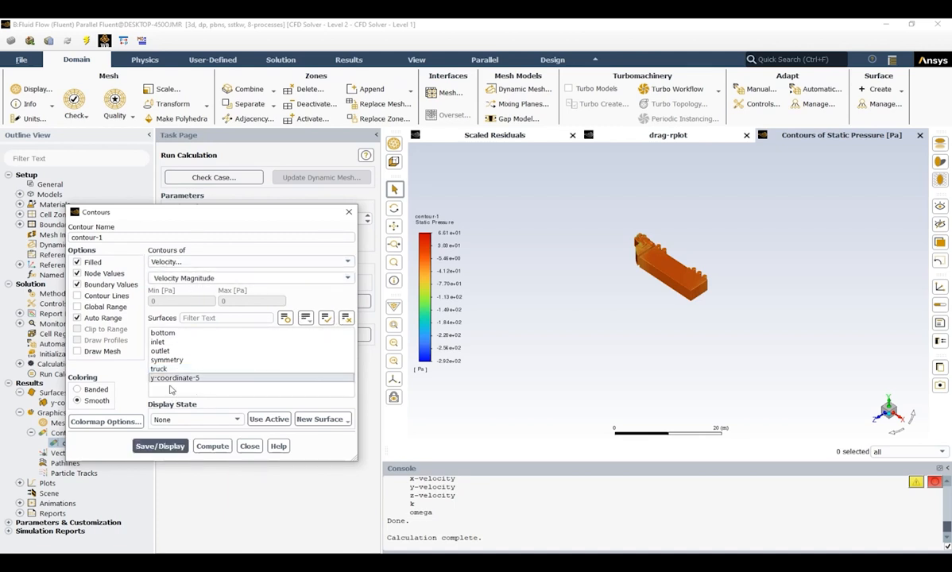
pyautogui.click(160, 446)
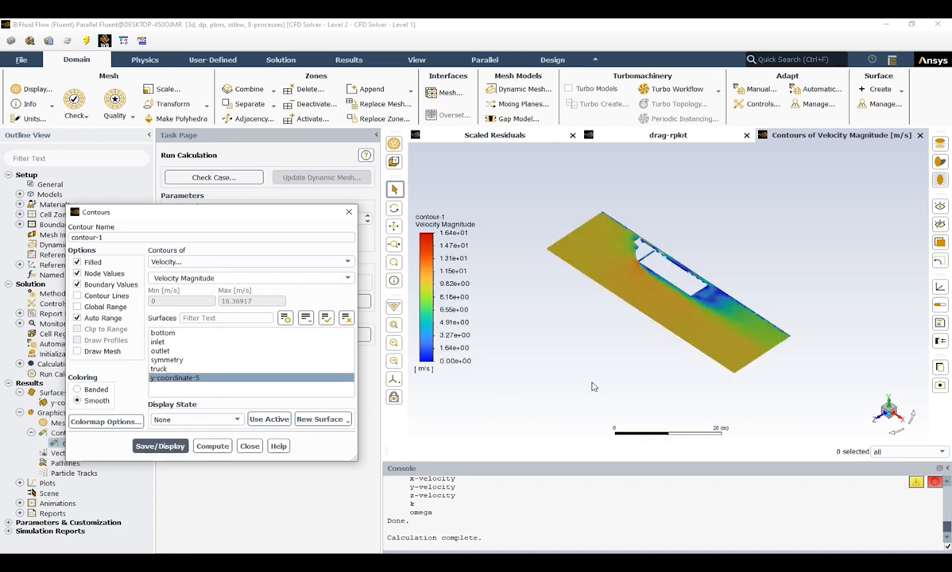
# - Examine the velocity contour on the section plane from the side, around the cab and over the front of the trailer roof
pyautogui.moveTo(557, 294); pyautogui.dragTo(708, 230)
pyautogui.moveTo(708, 230); pyautogui.dragTo(707, 274, button='middle')
pyautogui.click(891, 410)
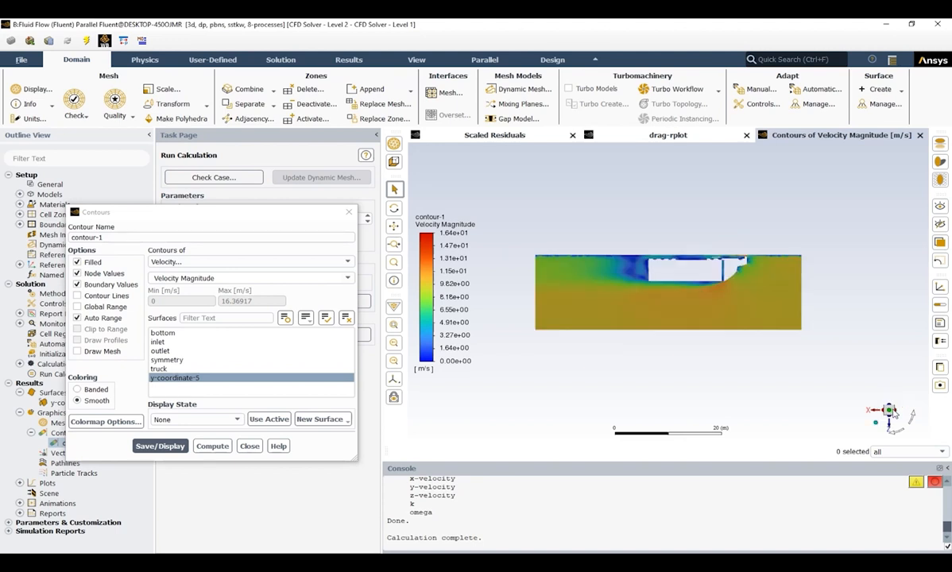
pyautogui.click(896, 429)
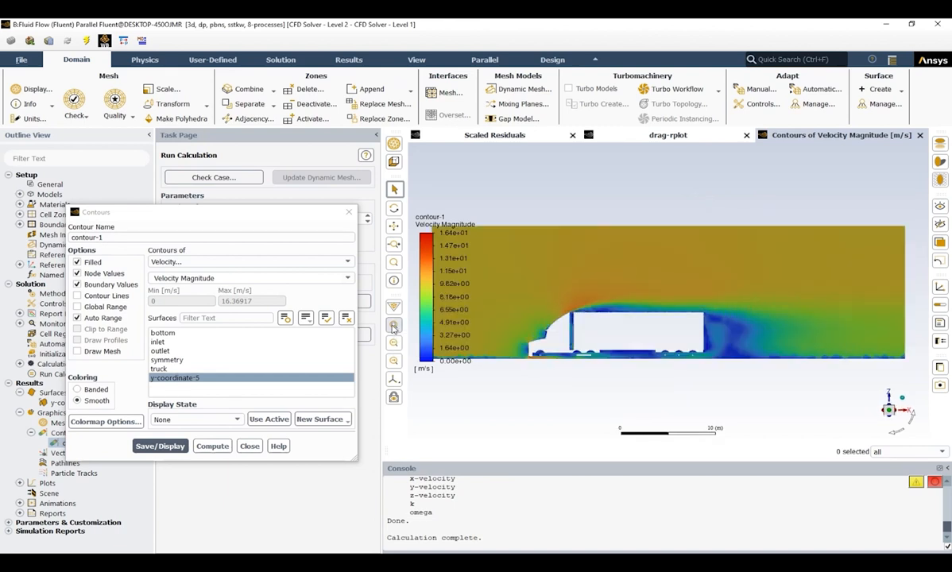
pyautogui.moveTo(563, 345); pyautogui.dragTo(675, 320, button='middle')
pyautogui.scroll(2, 593, 327)
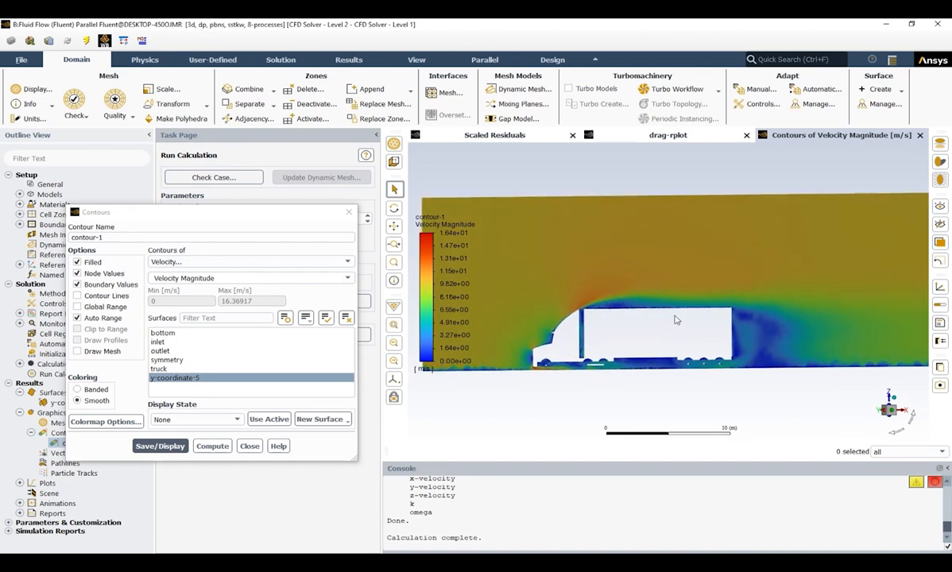
pyautogui.moveTo(703, 347); pyautogui.dragTo(732, 331)
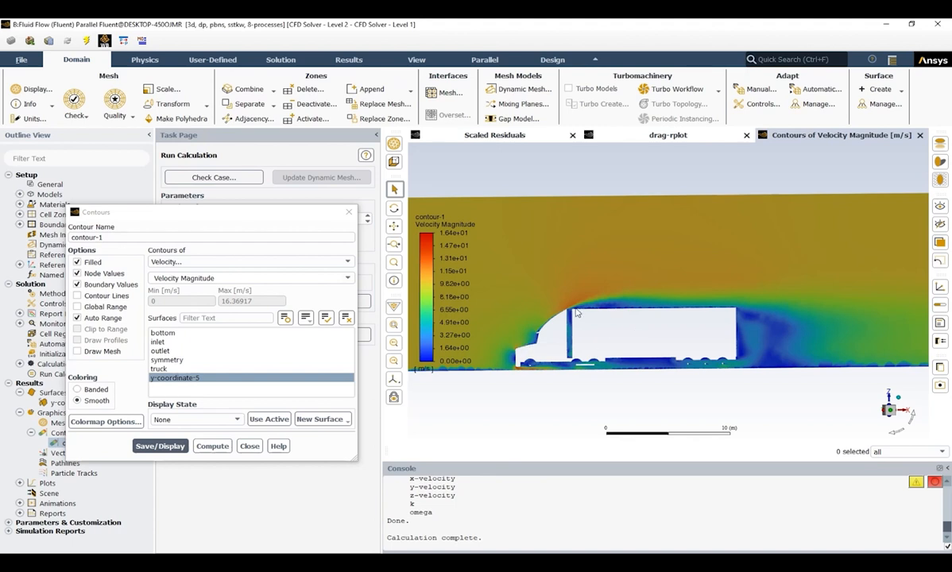
pyautogui.scroll(5, 572, 313)
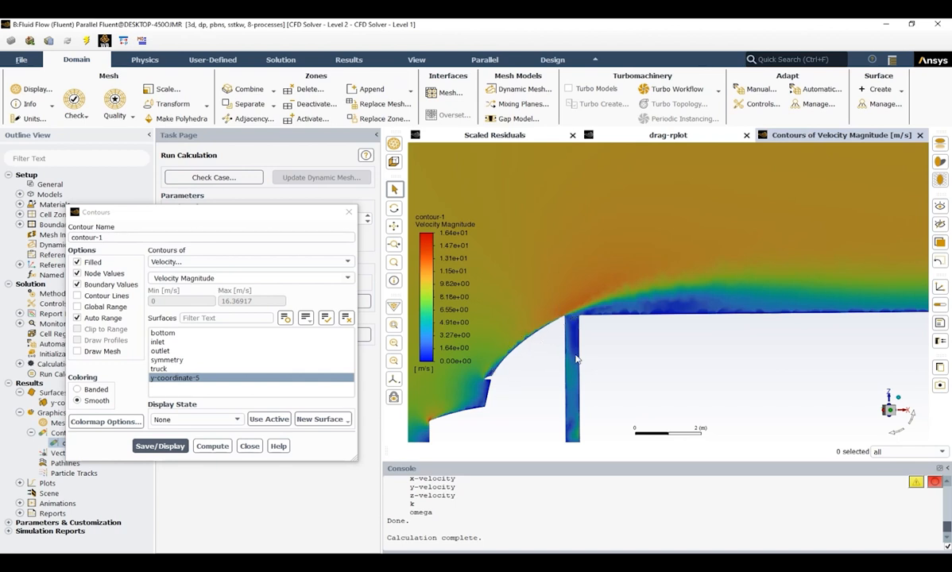
pyautogui.scroll(-5, 578, 359)
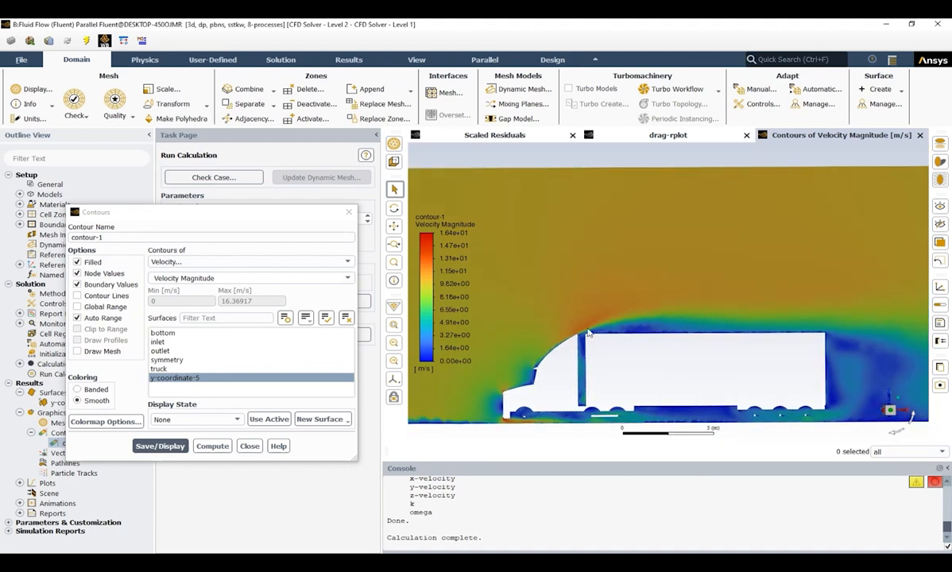
pyautogui.moveTo(612, 345); pyautogui.dragTo(613, 336)
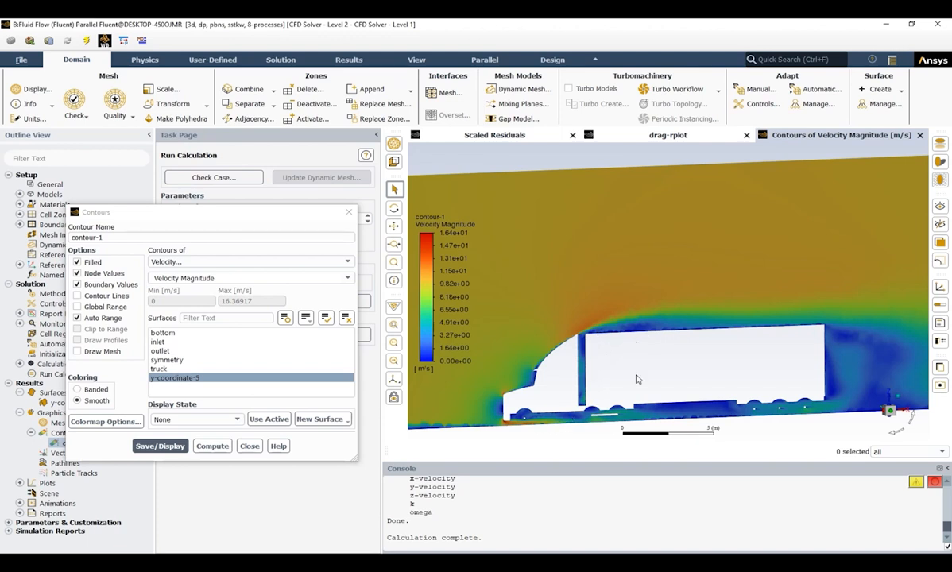
pyautogui.scroll(3, 842, 357)
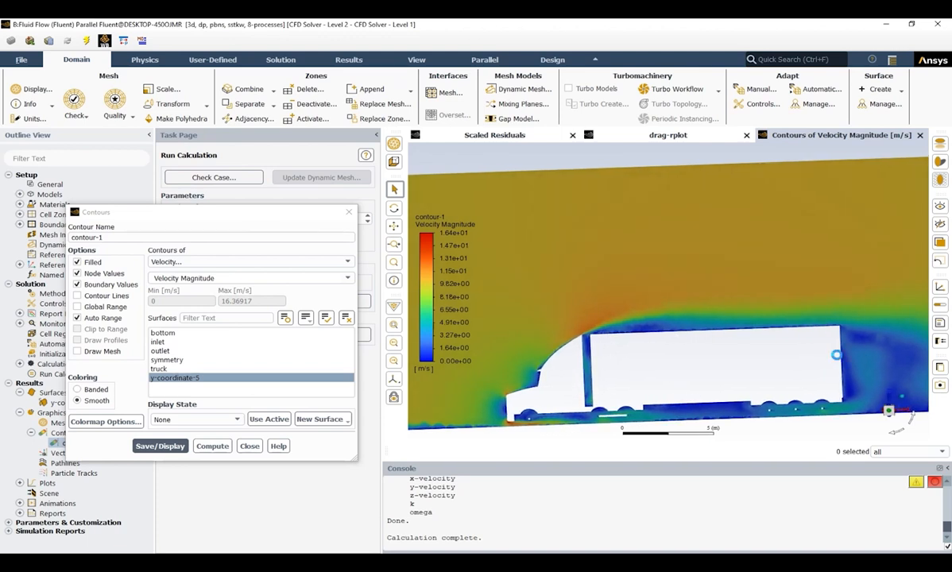
pyautogui.scroll(-5, 836, 357)
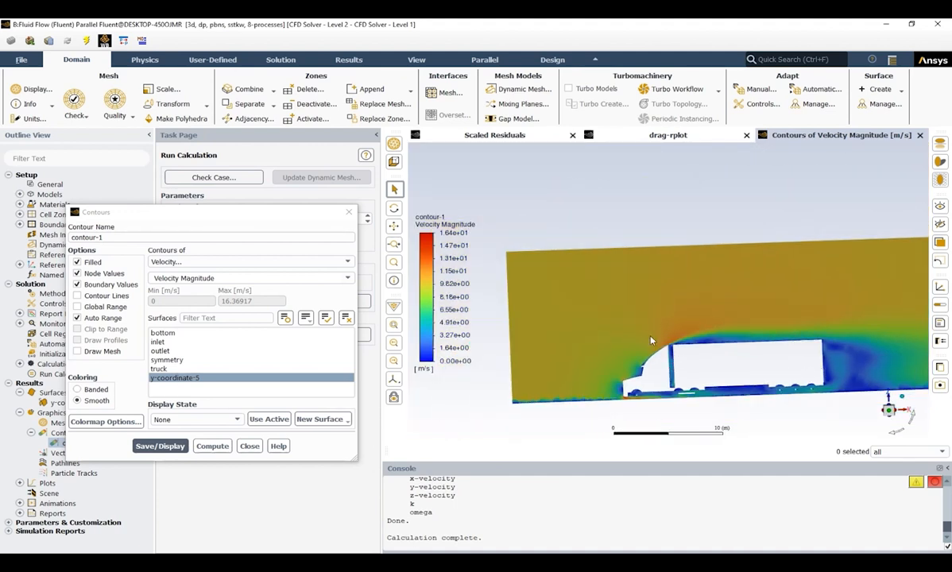
# - Examine the velocity distribution in the wake behind the trailer and across the whole section, and close the contour settings
pyautogui.click(397, 325)
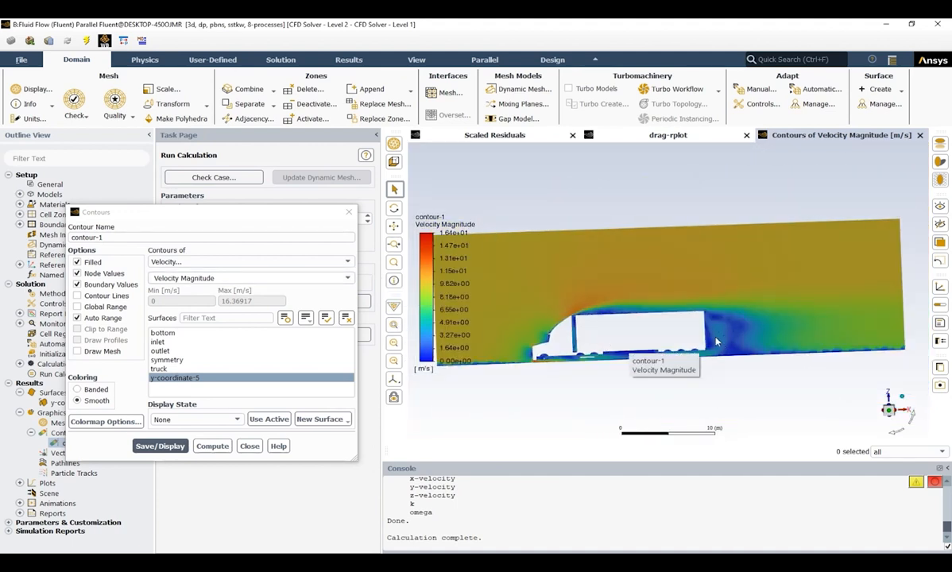
pyautogui.scroll(3, 724, 354)
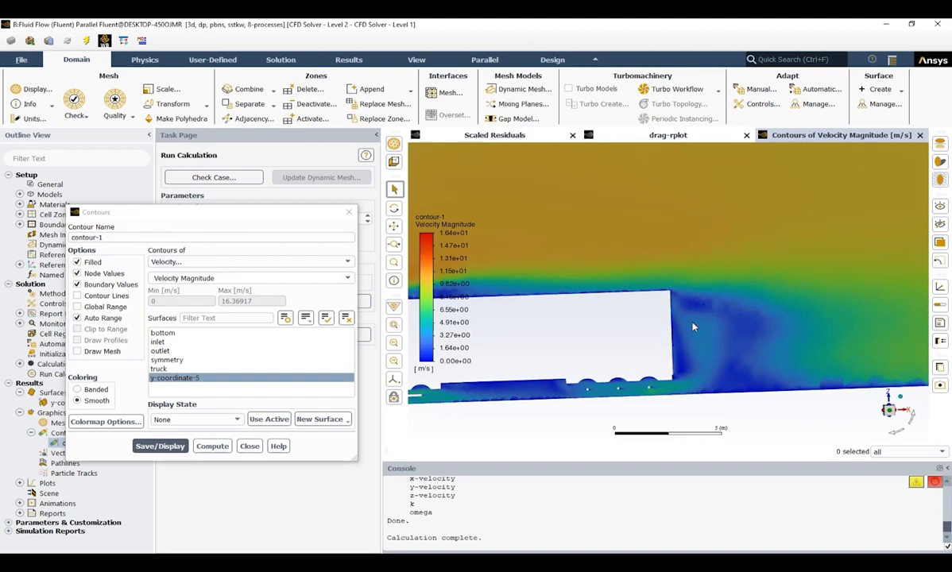
pyautogui.middleClick(692, 323)
pyautogui.moveTo(640, 320); pyautogui.dragTo(663, 312, button='middle')
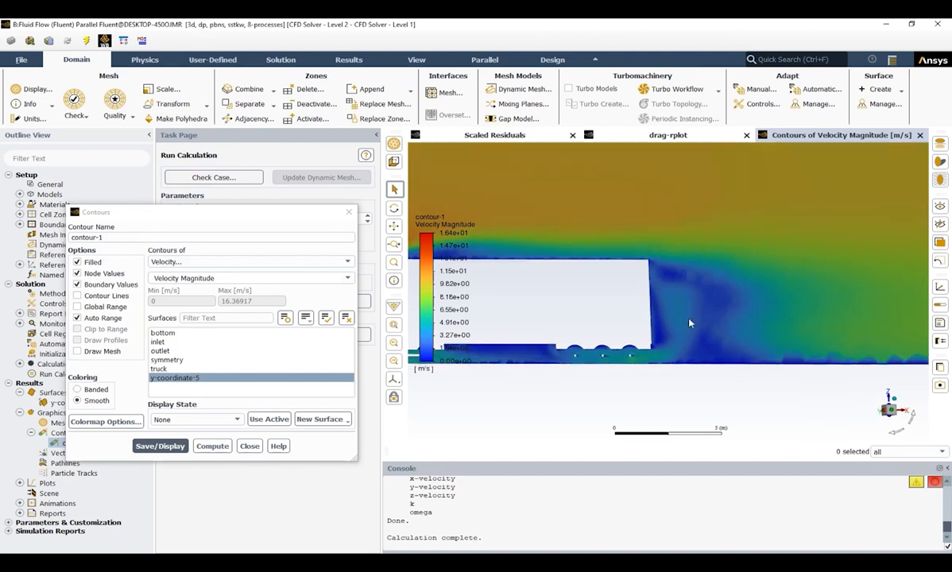
pyautogui.scroll(-3, 644, 297)
pyautogui.scroll(-1, 627, 406)
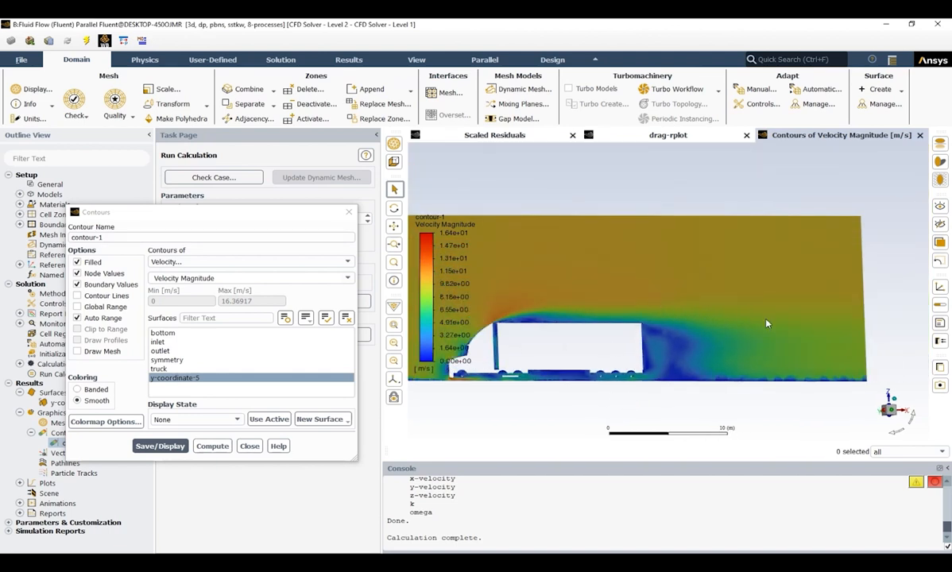
pyautogui.click(894, 412)
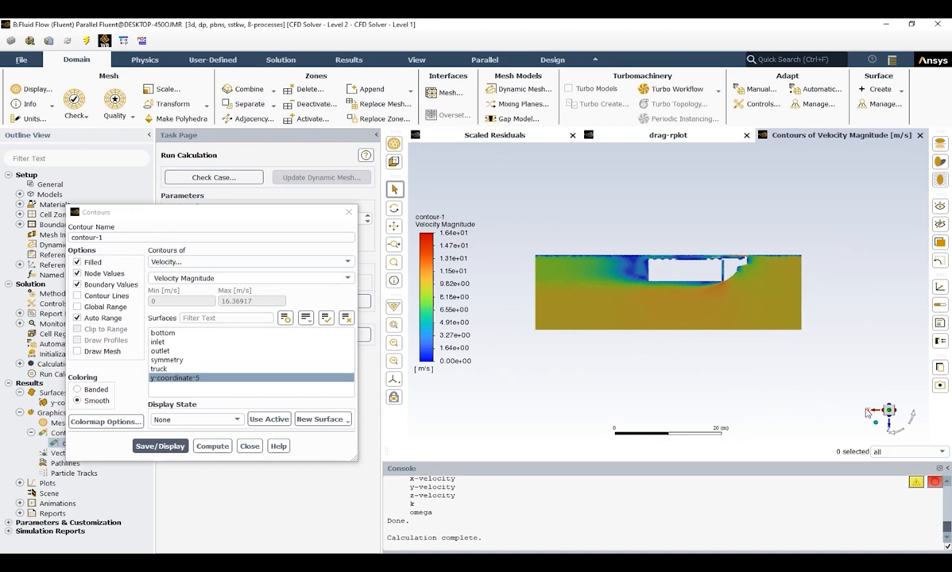
pyautogui.click(896, 436)
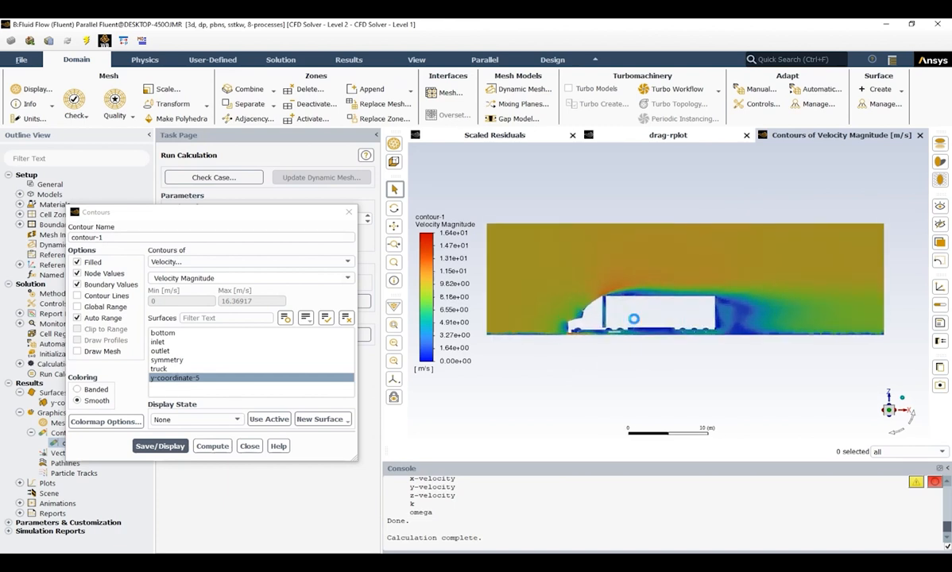
pyautogui.click(286, 262)
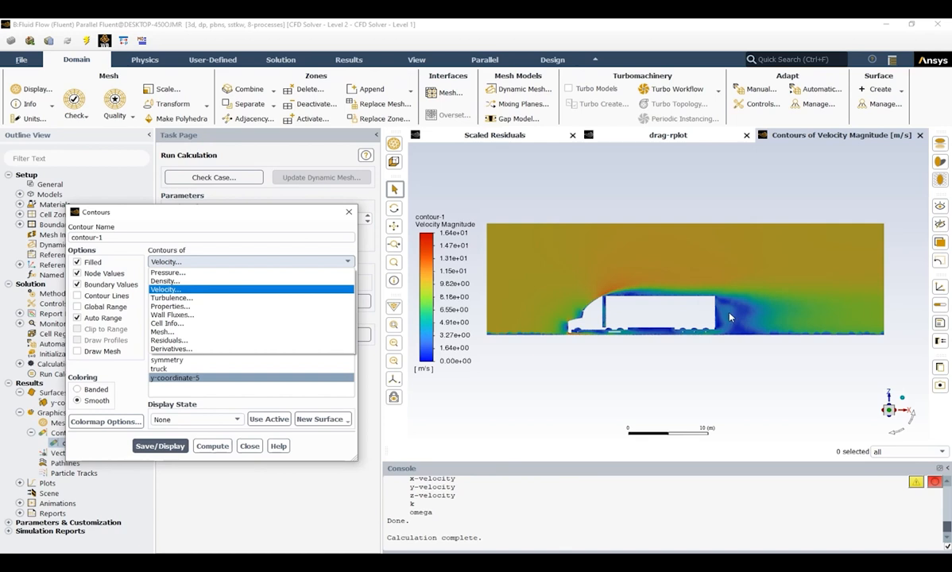
pyautogui.click(249, 446)
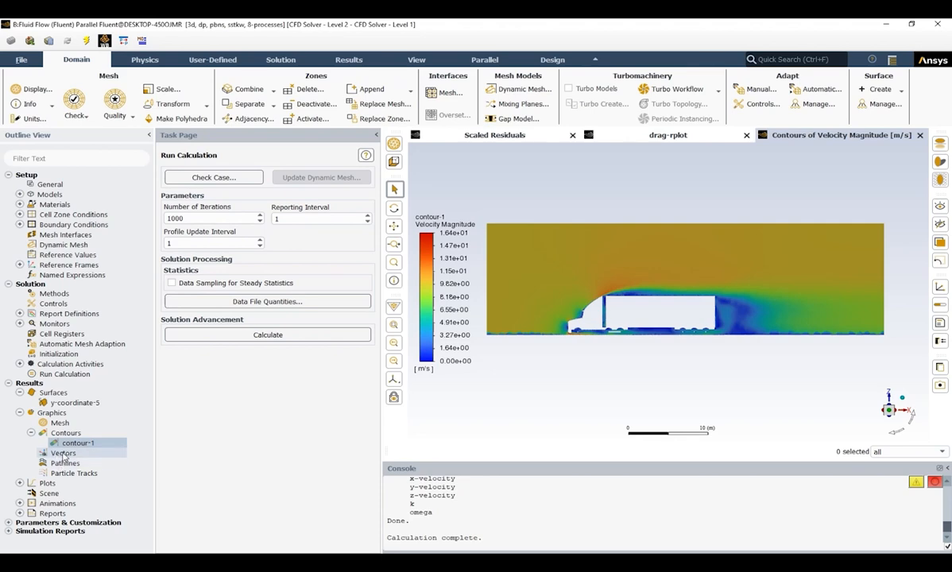
# - Create velocity vectors vector-1 with filled-arrow style, colored by Velocity Magnitude, on the y-coordinate-5 surface, and save and display them
pyautogui.click(64, 454)
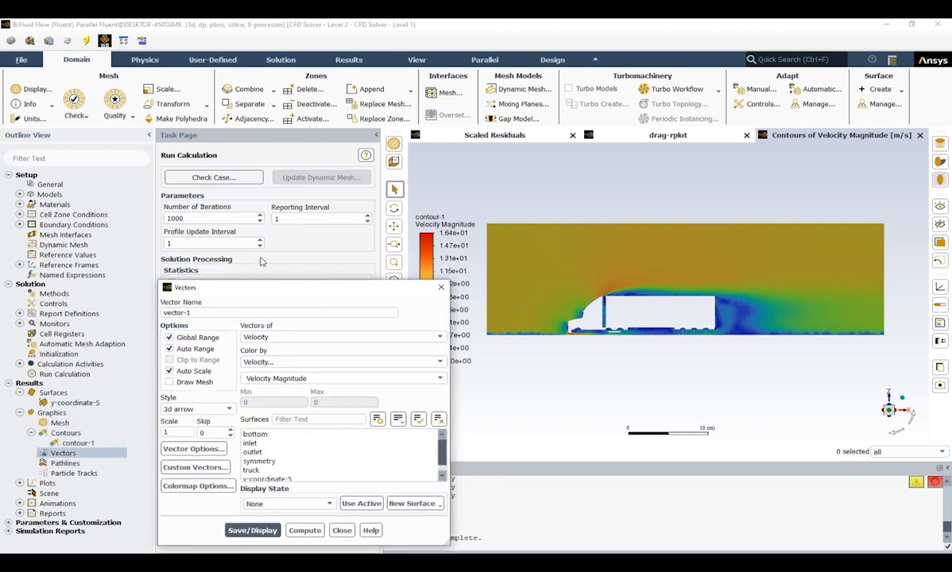
pyautogui.moveTo(277, 287); pyautogui.dragTo(209, 182)
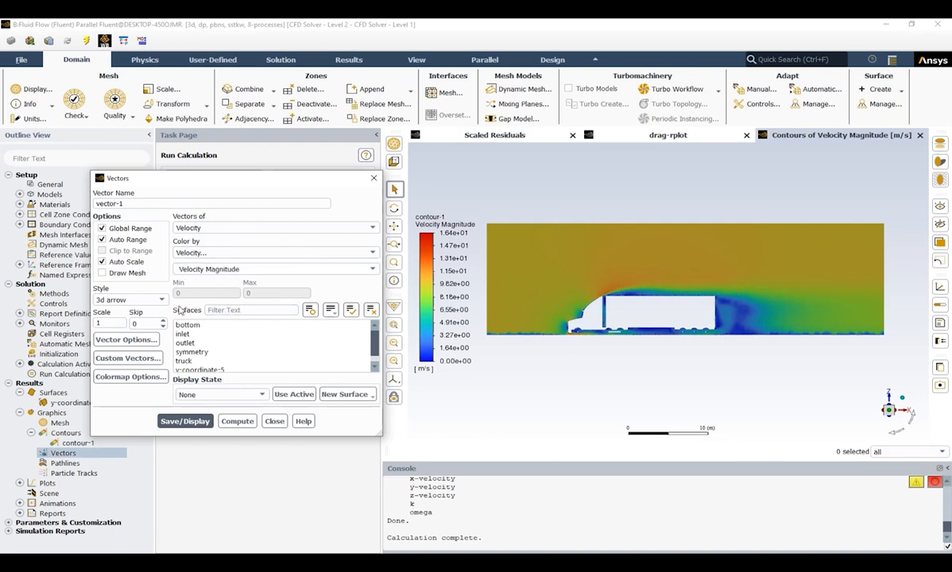
pyautogui.click(115, 300)
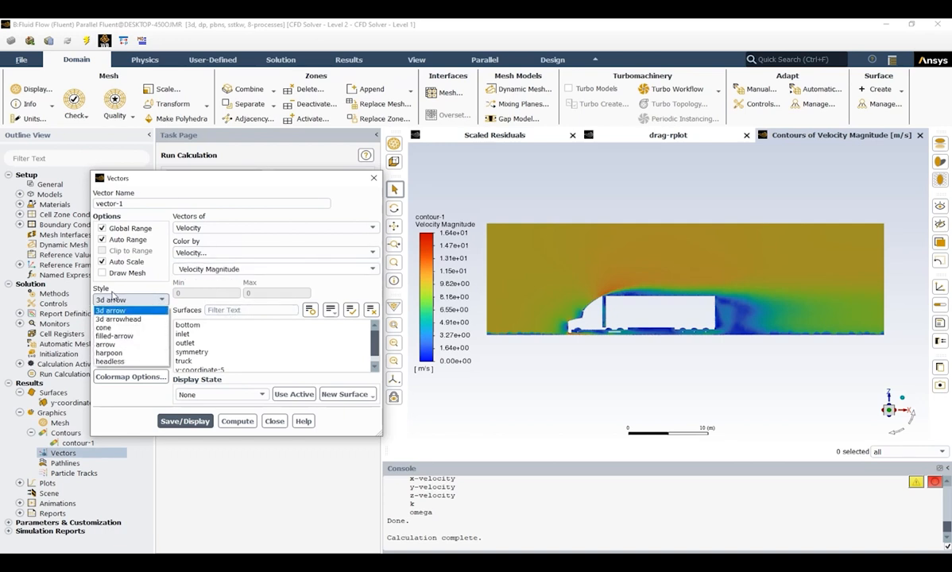
pyautogui.click(114, 335)
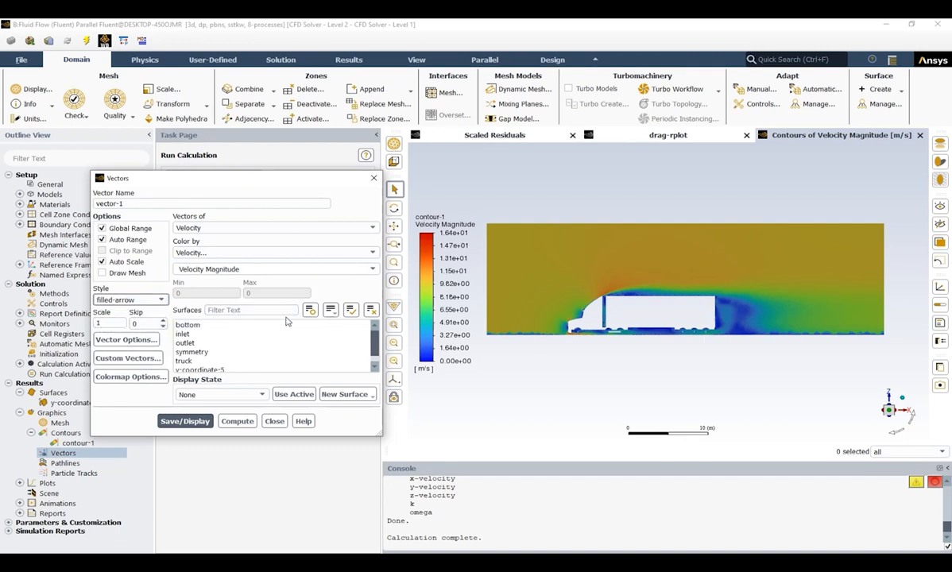
pyautogui.click(371, 311)
pyautogui.click(201, 369)
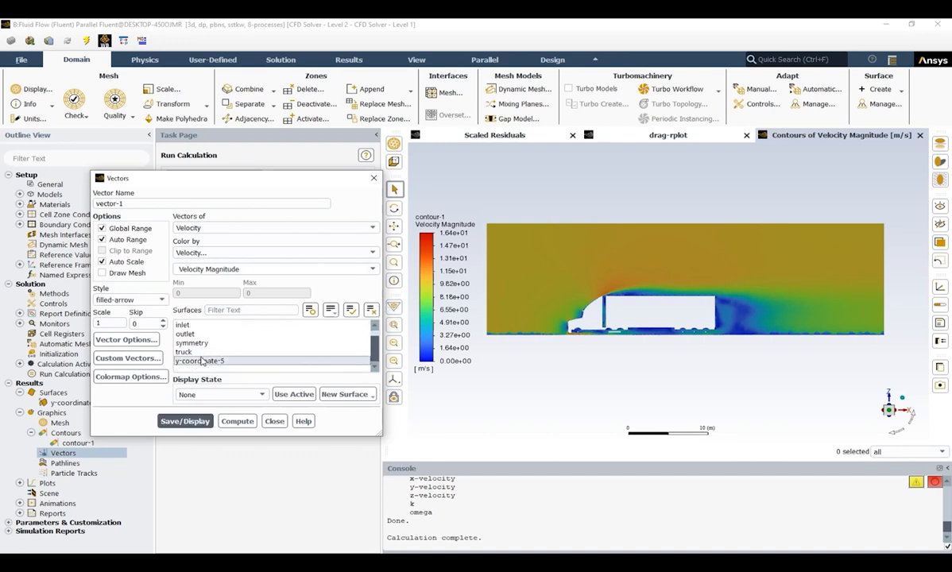
pyautogui.click(196, 422)
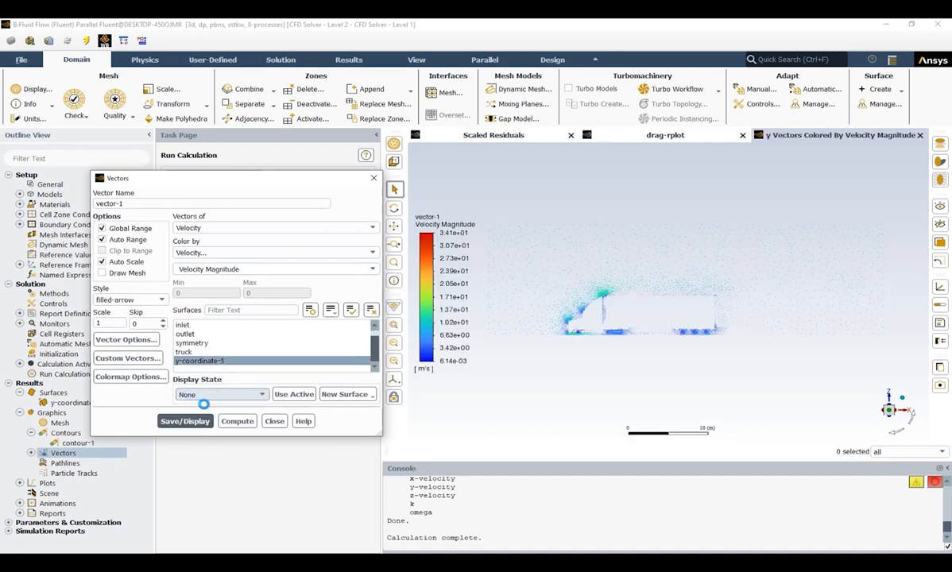
# - Examine the velocity vectors around the cab, wheels and trailer, and view the section plane from the opposite side
pyautogui.scroll(5, 595, 328)
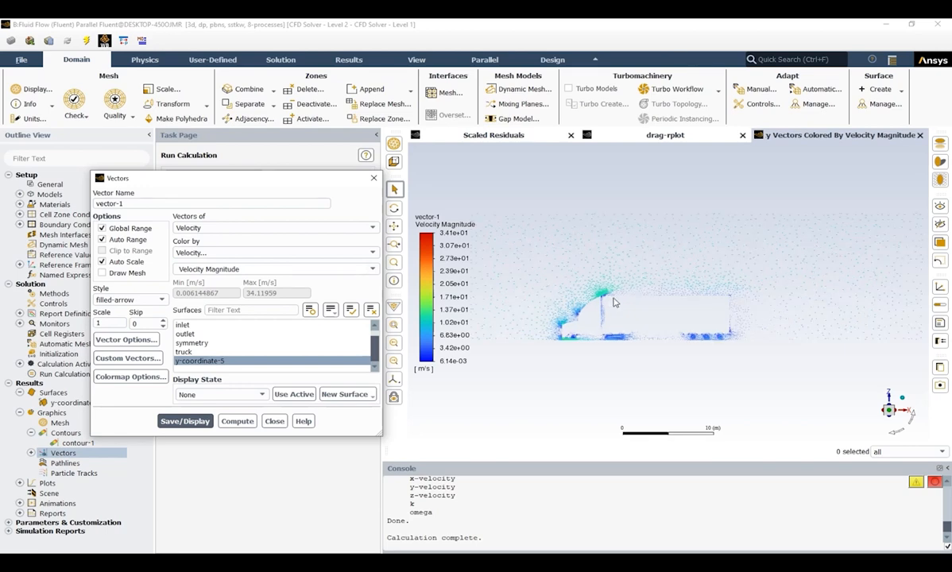
pyautogui.scroll(2, 597, 334)
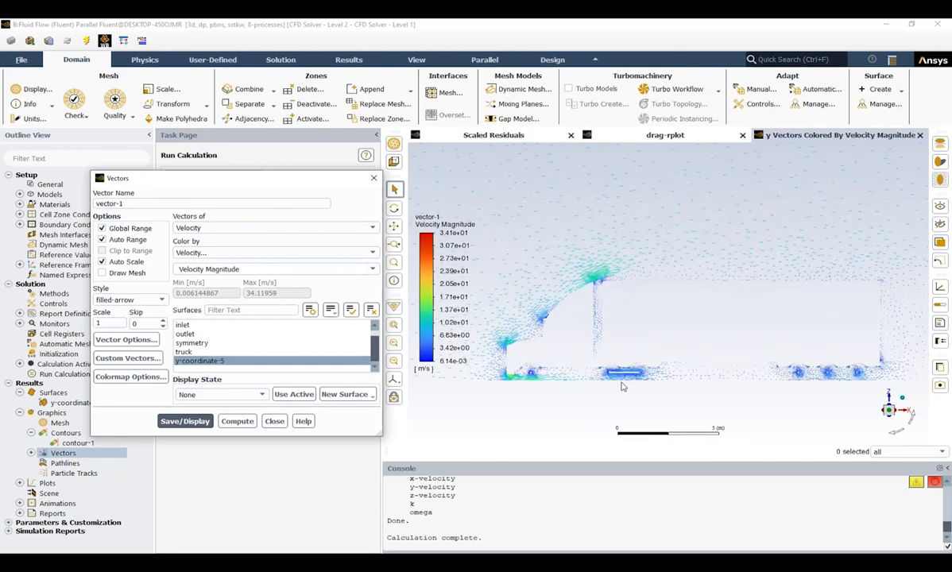
pyautogui.scroll(2, 569, 351)
pyautogui.scroll(-2, 616, 329)
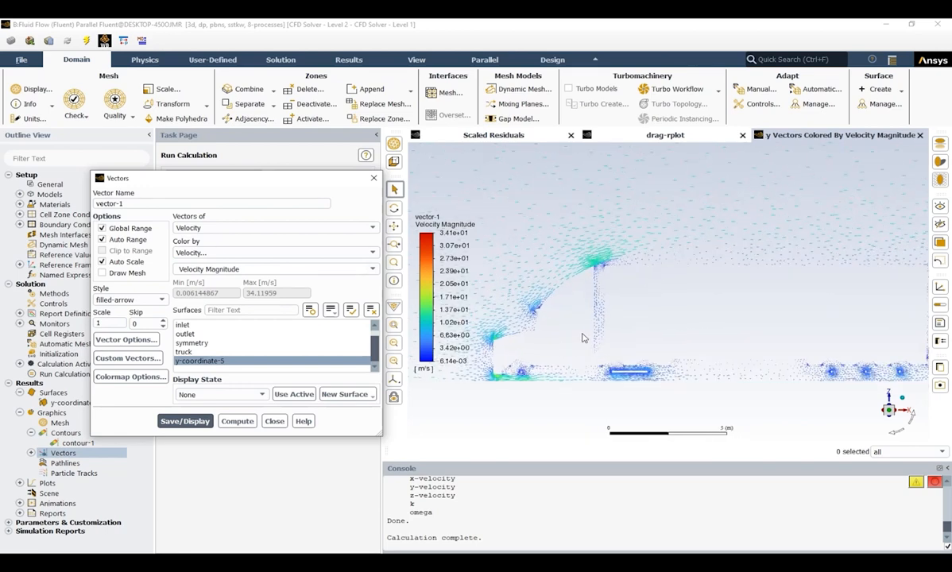
pyautogui.scroll(-2, 687, 339)
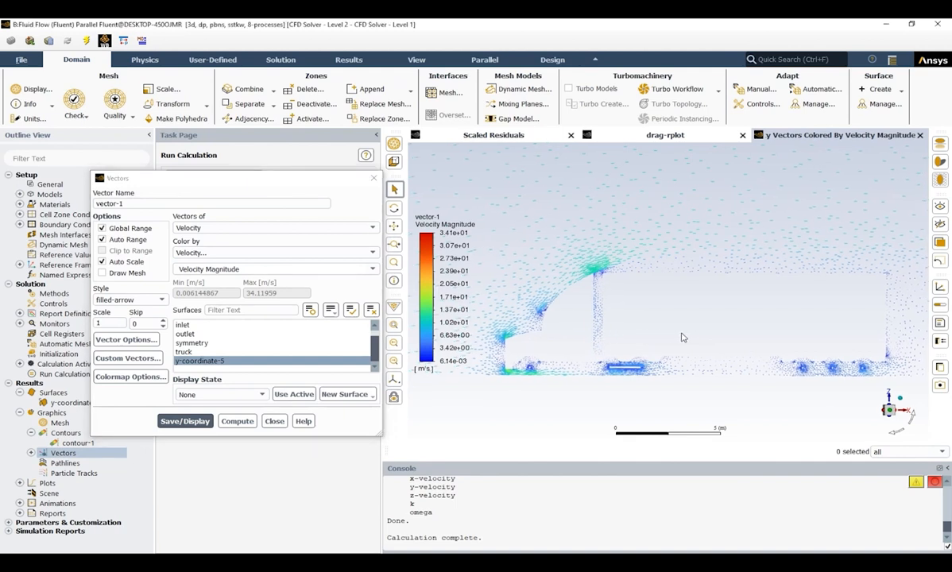
pyautogui.click(892, 412)
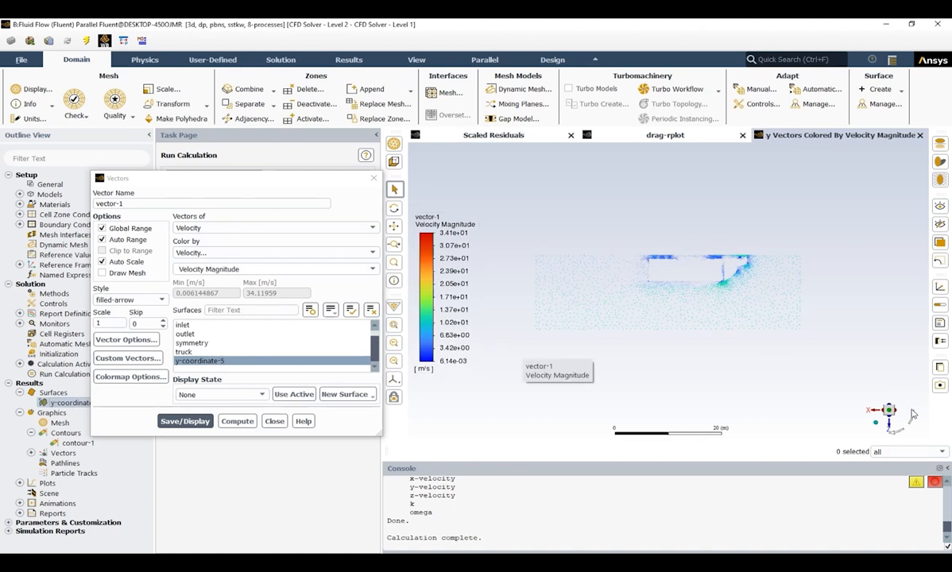
pyautogui.click(891, 433)
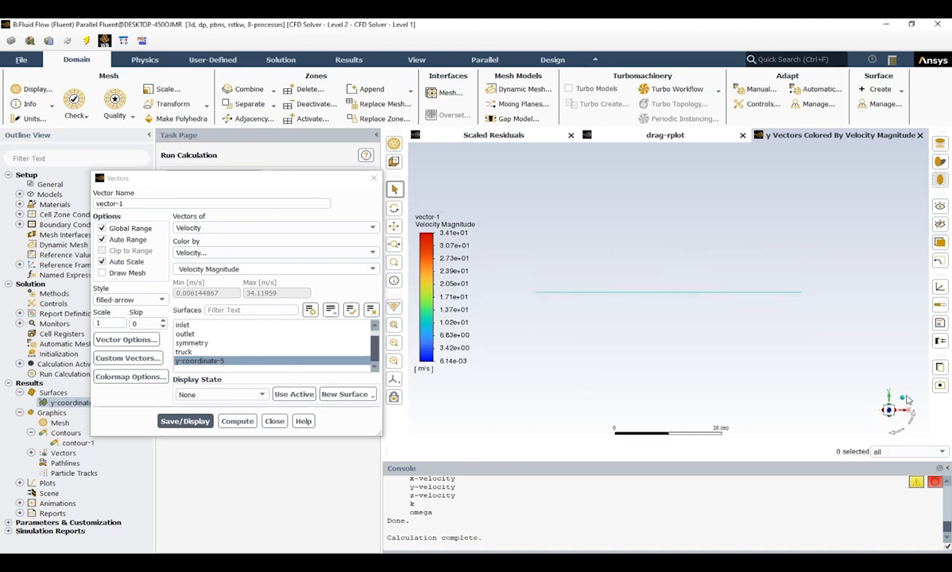
pyautogui.click(907, 400)
pyautogui.click(888, 407)
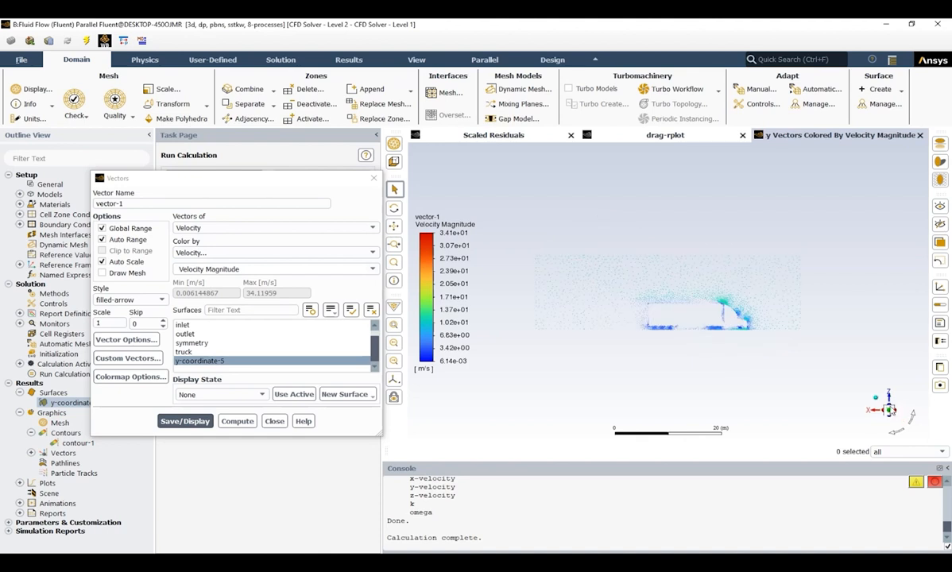
pyautogui.scroll(3, 763, 322)
pyautogui.scroll(-2, 725, 326)
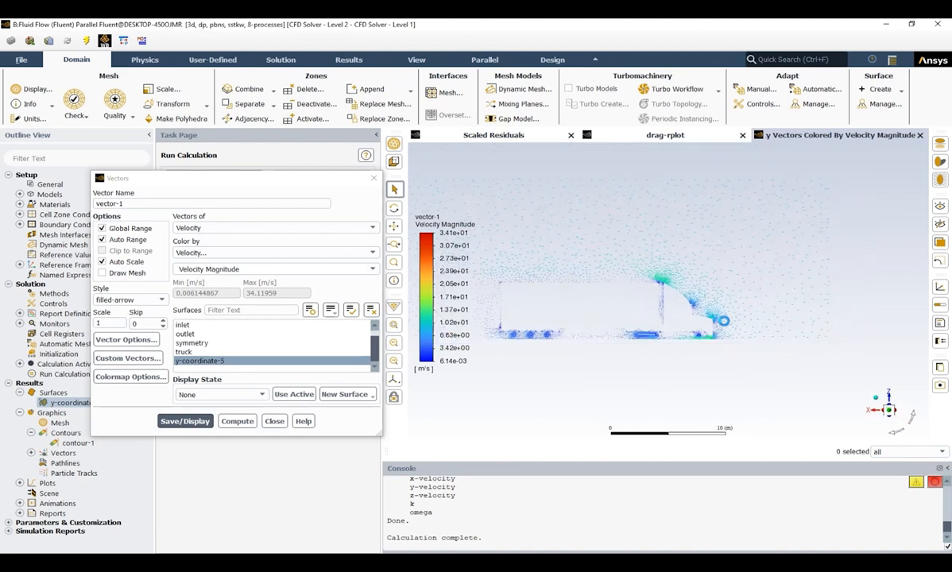
pyautogui.scroll(-2, 527, 307)
pyautogui.scroll(2, 521, 303)
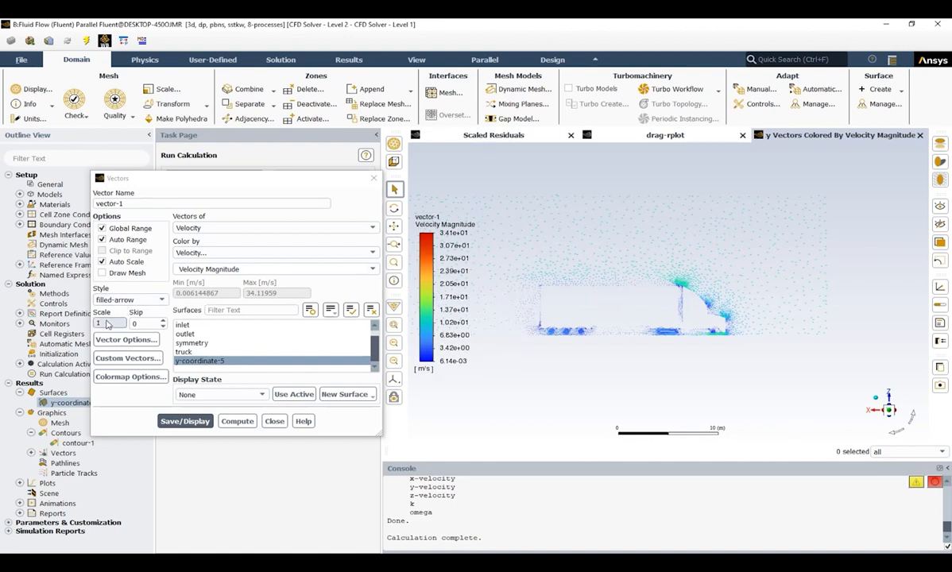
# - Inspect the arrow size behind the trailer, set the vector scale to 5, and redisplay vector-1
pyautogui.doubleClick(103, 322)
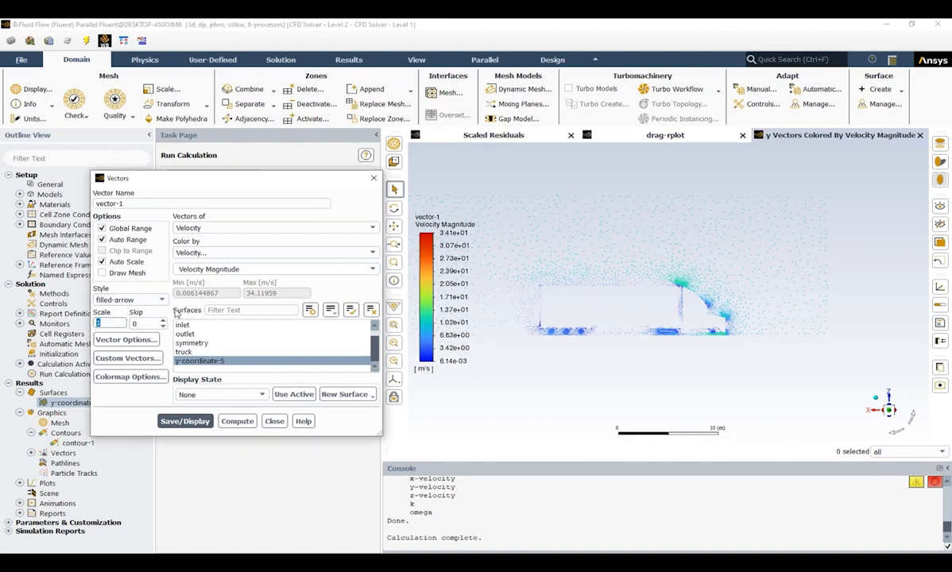
pyautogui.scroll(8, 525, 310)
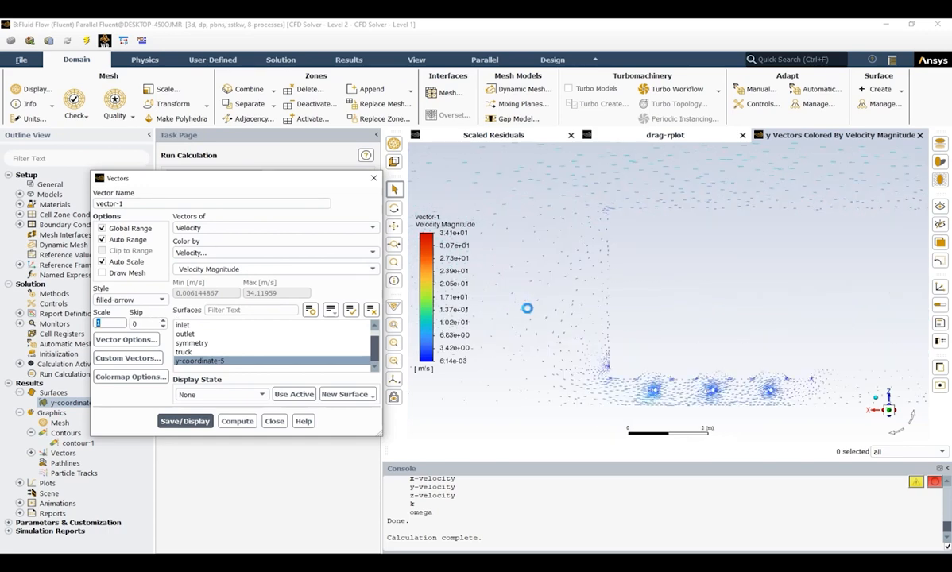
pyautogui.scroll(3, 527, 308)
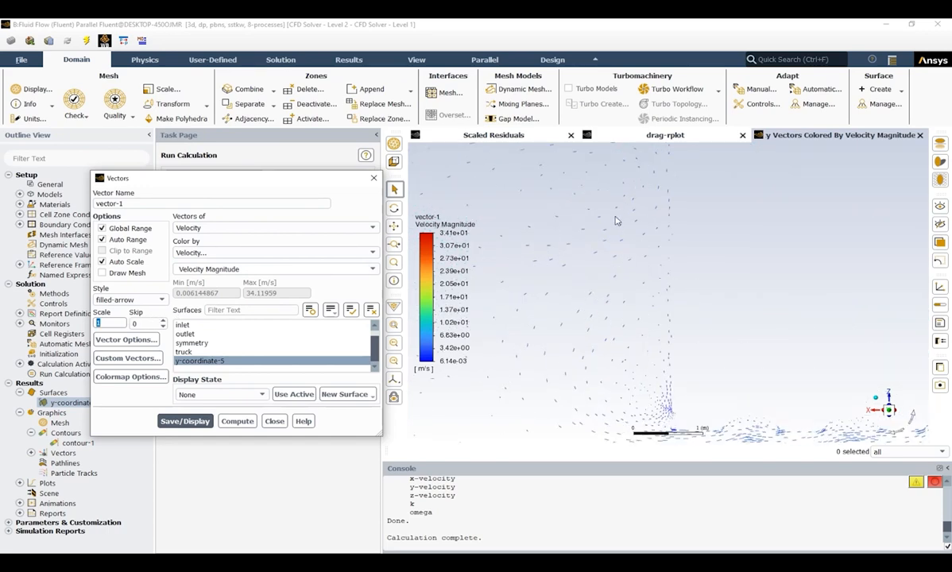
pyautogui.scroll(-3, 632, 323)
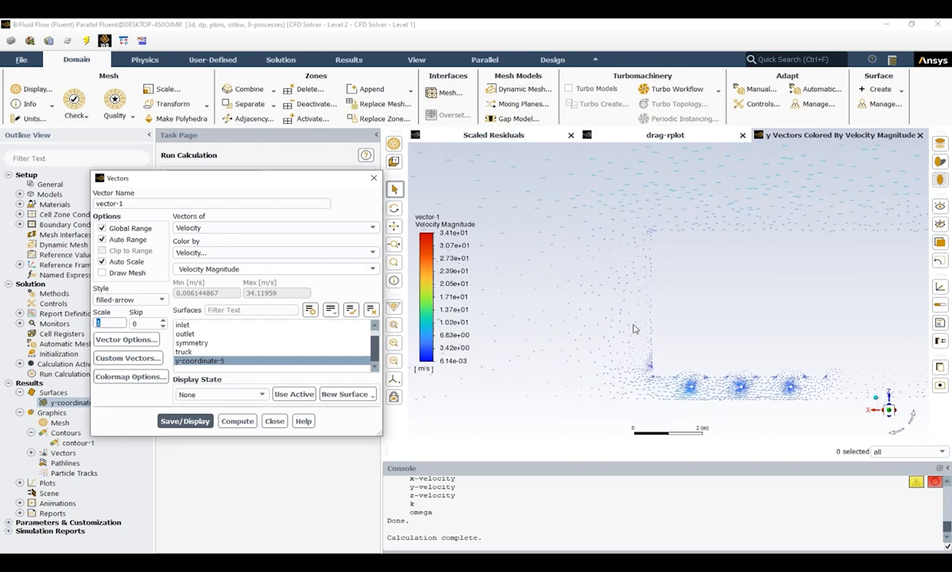
pyautogui.scroll(-8, 642, 326)
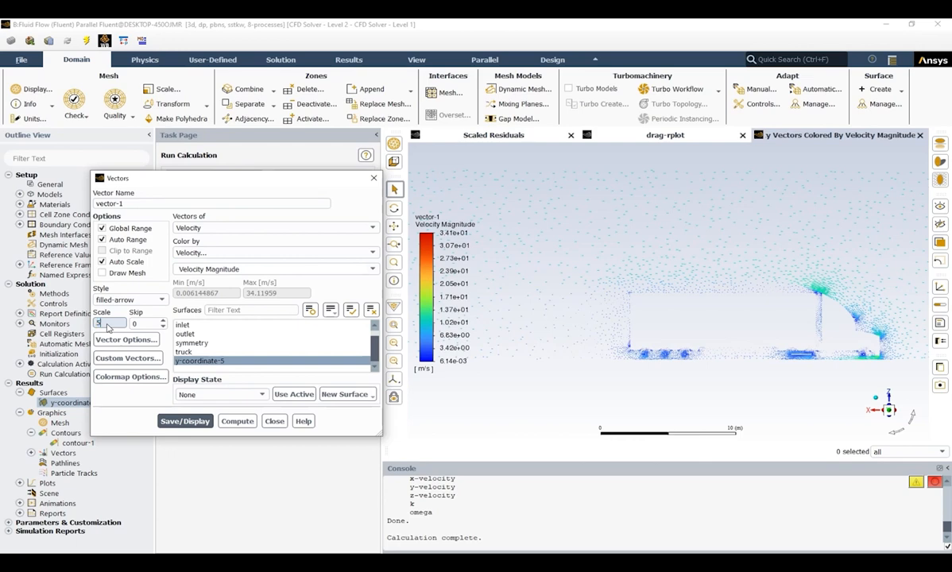
pyautogui.click(184, 421)
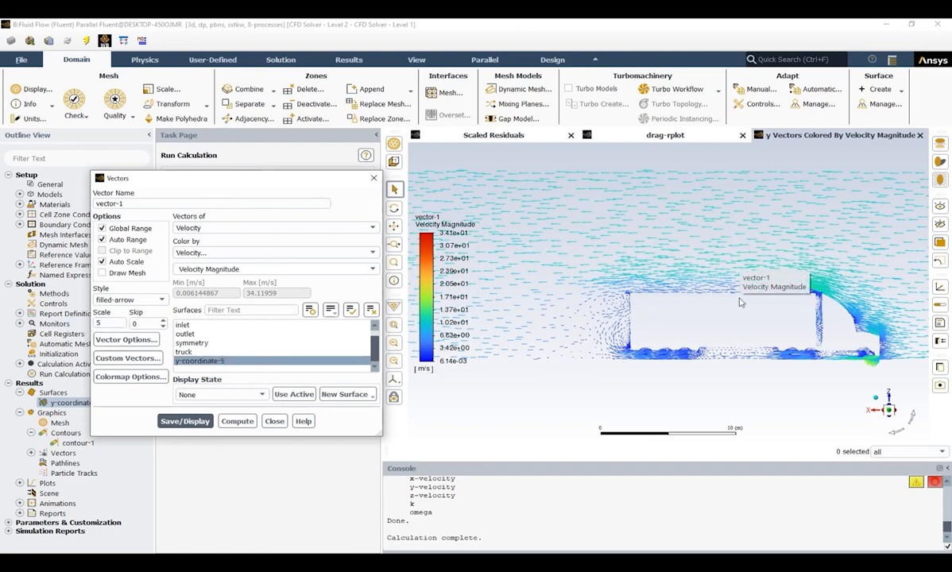
# - Examine the enlarged velocity vectors in the wake behind the trailer, over its roof and around the whole truck
pyautogui.scroll(-2, 696, 287)
pyautogui.scroll(-3, 695, 314)
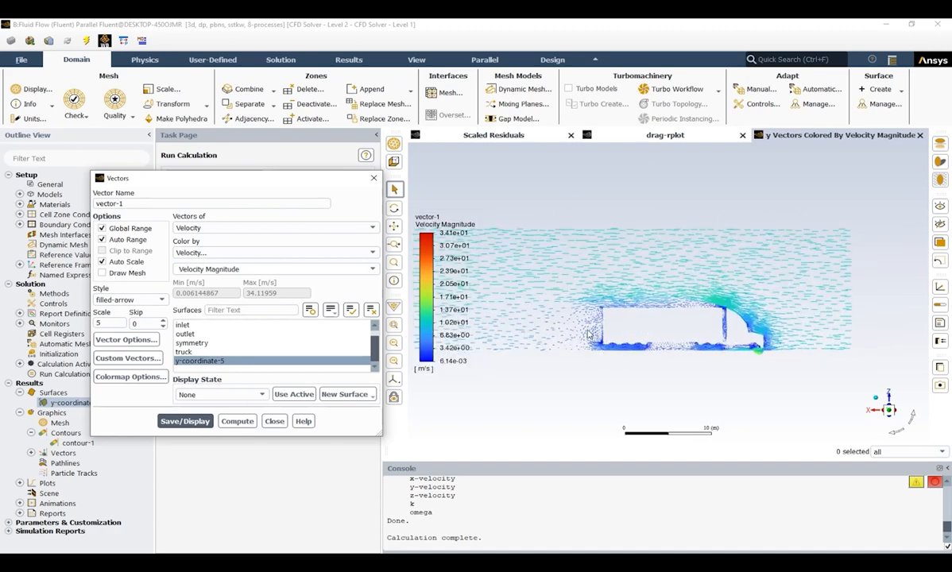
pyautogui.scroll(5, 588, 335)
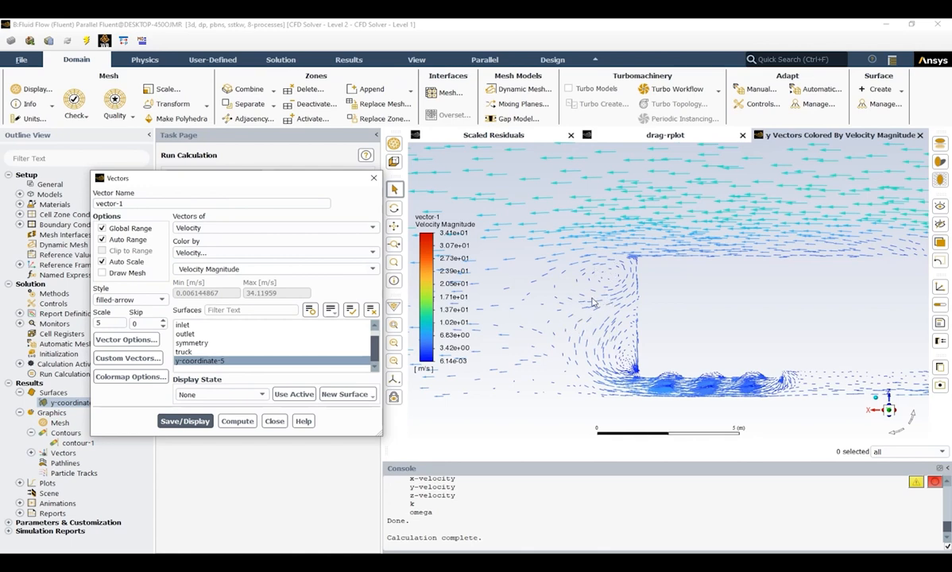
pyautogui.scroll(-1, 508, 369)
pyautogui.scroll(-1, 532, 395)
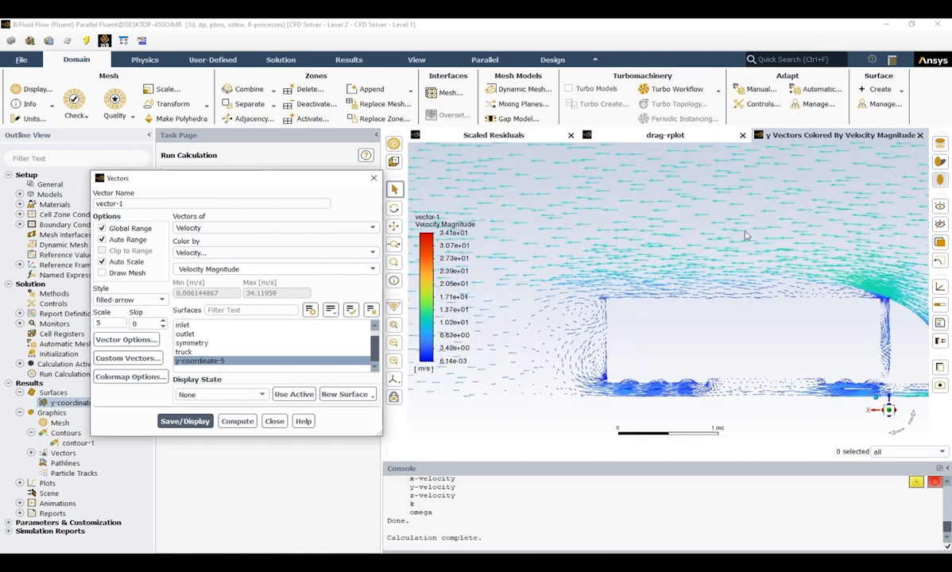
pyautogui.scroll(-3, 637, 347)
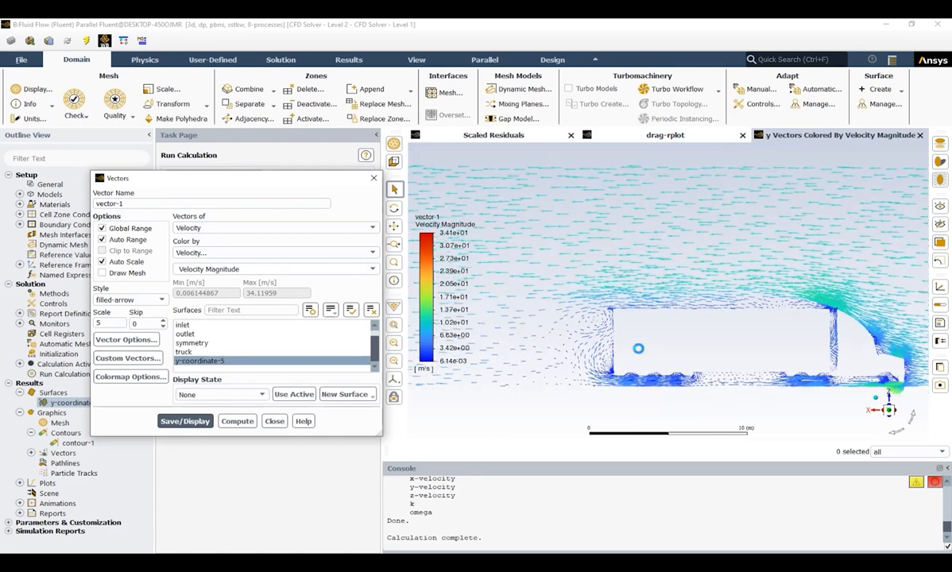
pyautogui.scroll(3, 639, 350)
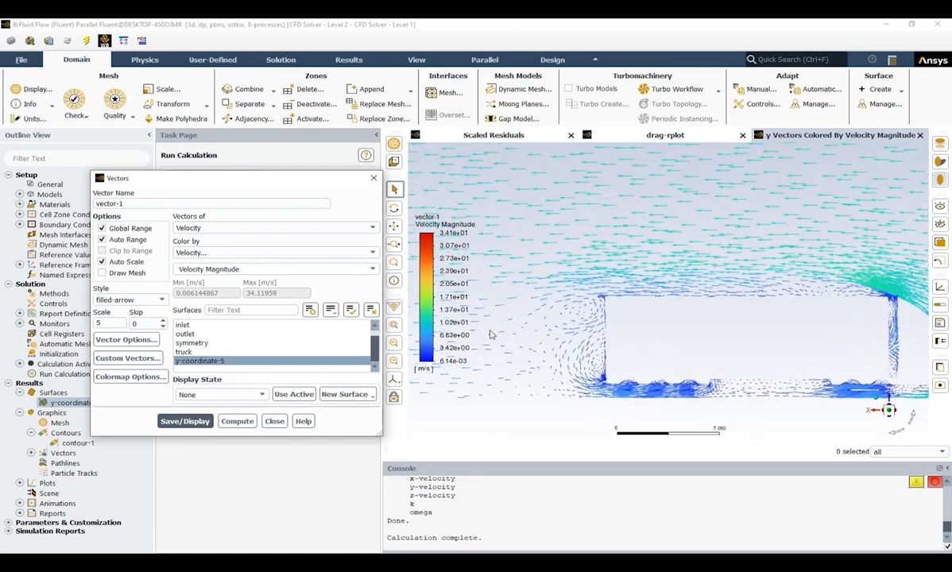
# - Set the vector scale to 10, redisplay vector-1, and inspect the flow directions behind the trailer
pyautogui.doubleClick(97, 324)
pyautogui.click(189, 420)
pyautogui.scroll(2, 608, 388)
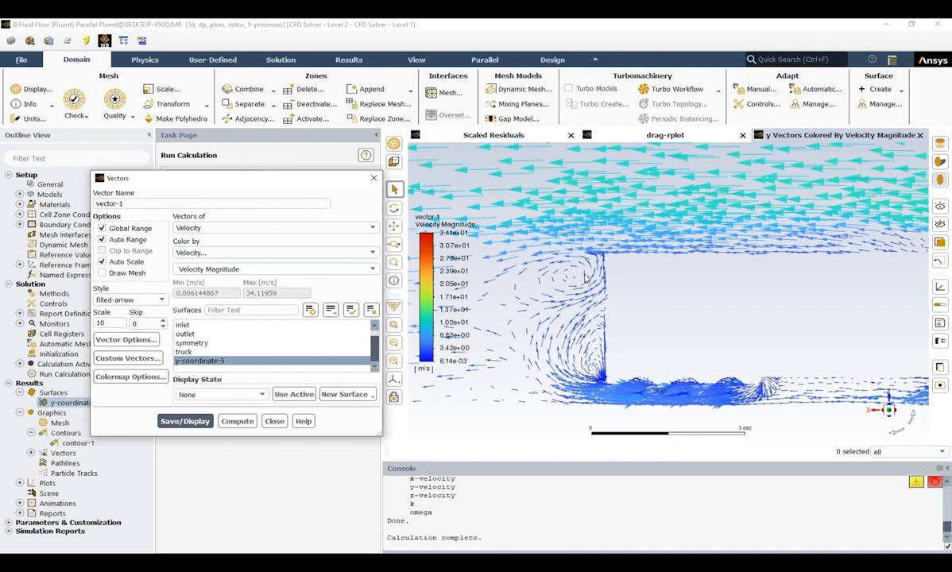
pyautogui.scroll(-2, 644, 298)
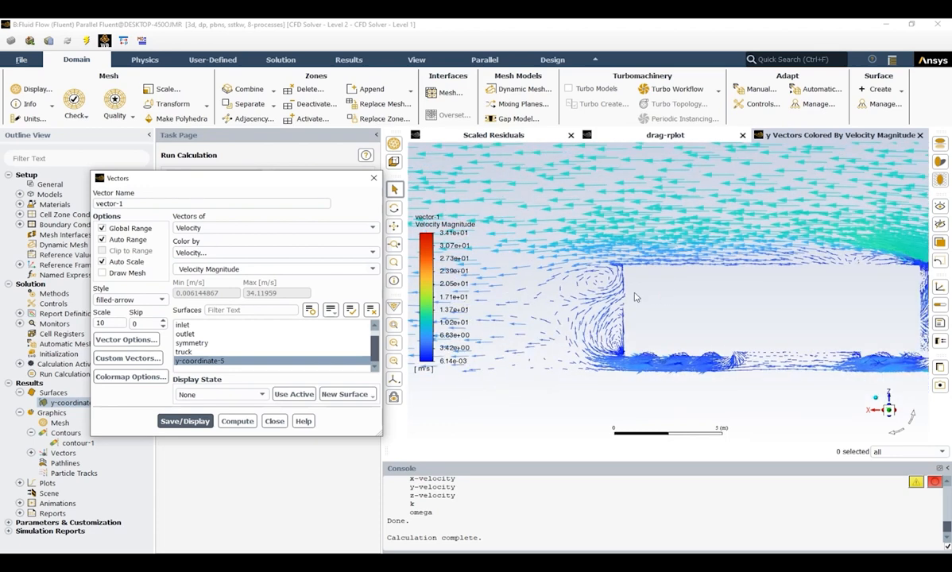
pyautogui.scroll(-2, 580, 278)
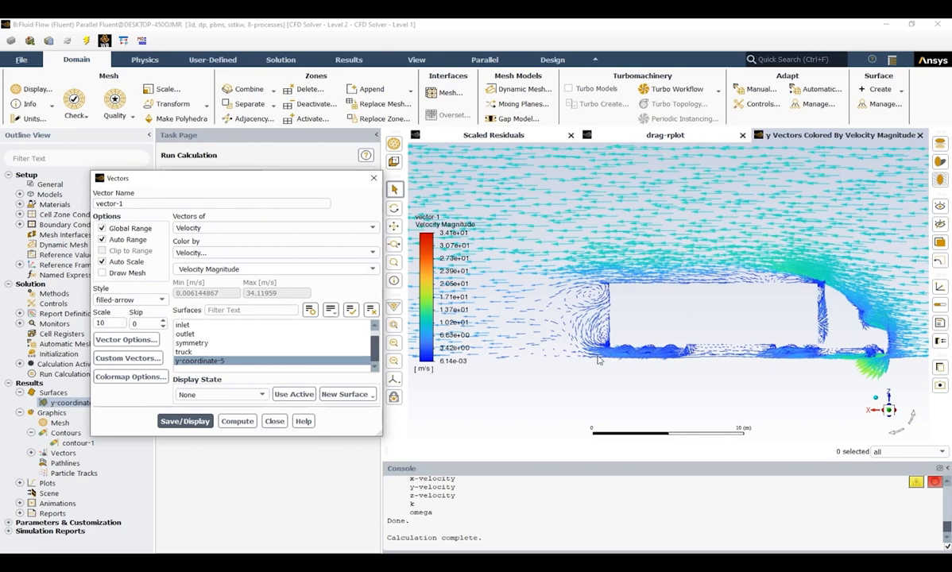
pyautogui.scroll(-1, 599, 360)
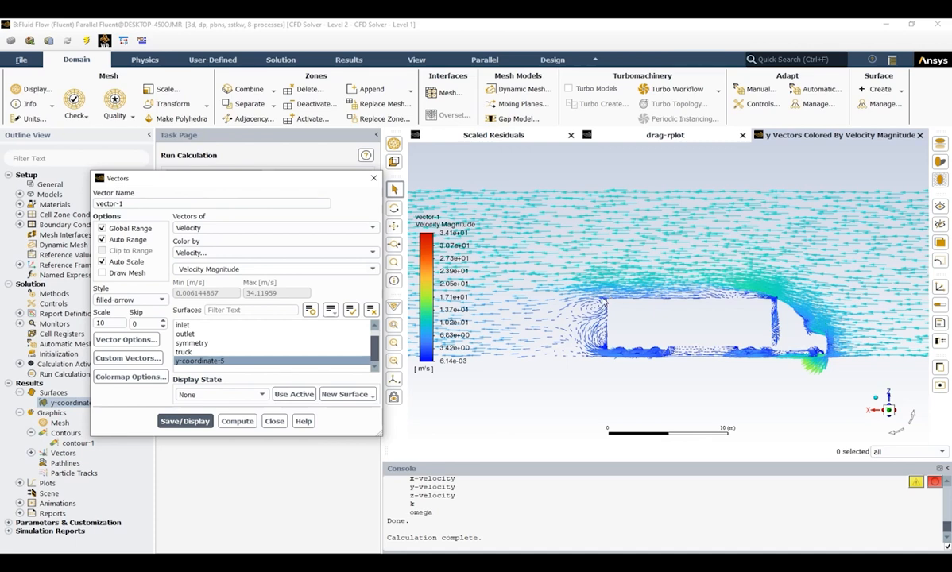
pyautogui.scroll(2, 619, 299)
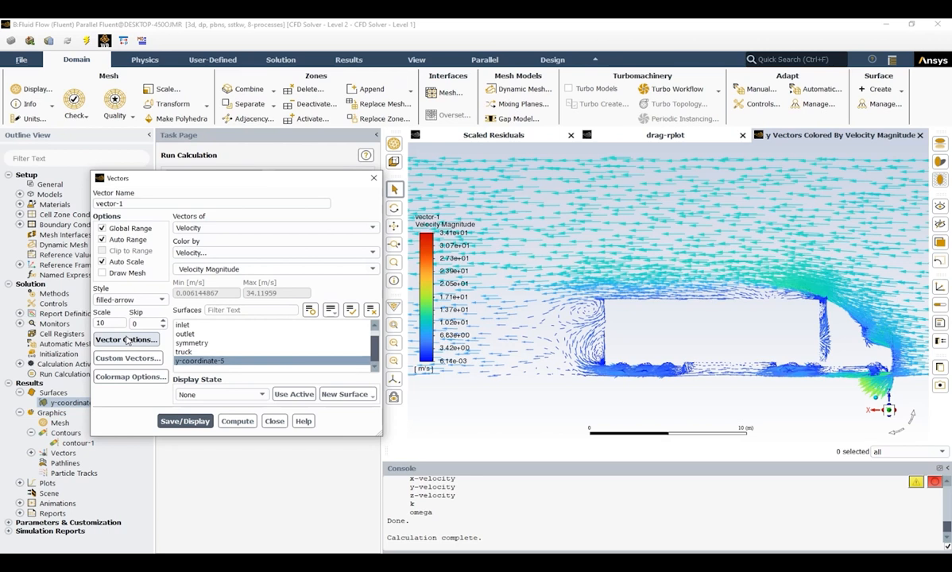
# - Set the vector scale to 1, enable Fixed Length in the vector options, and redisplay vector-1
pyautogui.moveTo(119, 323); pyautogui.dragTo(63, 324)
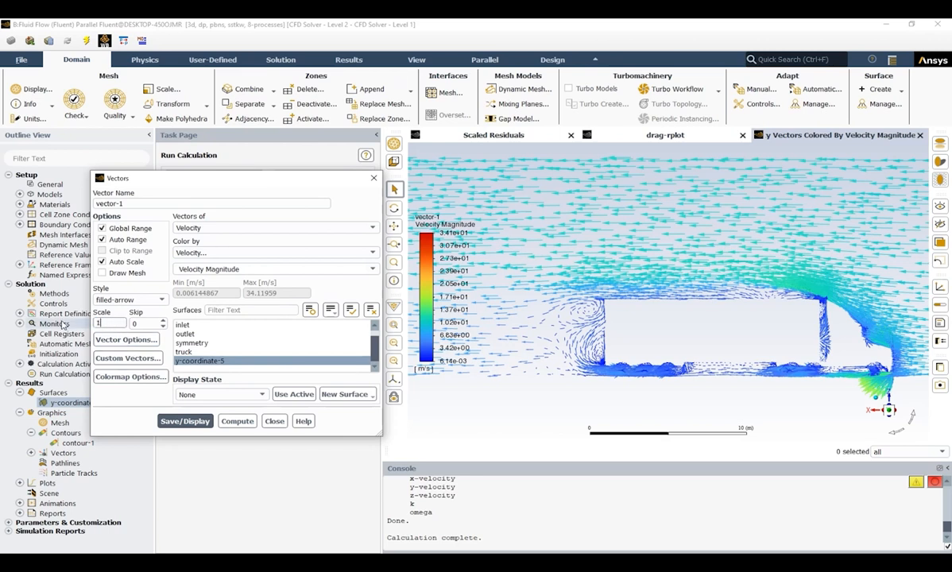
pyautogui.click(127, 340)
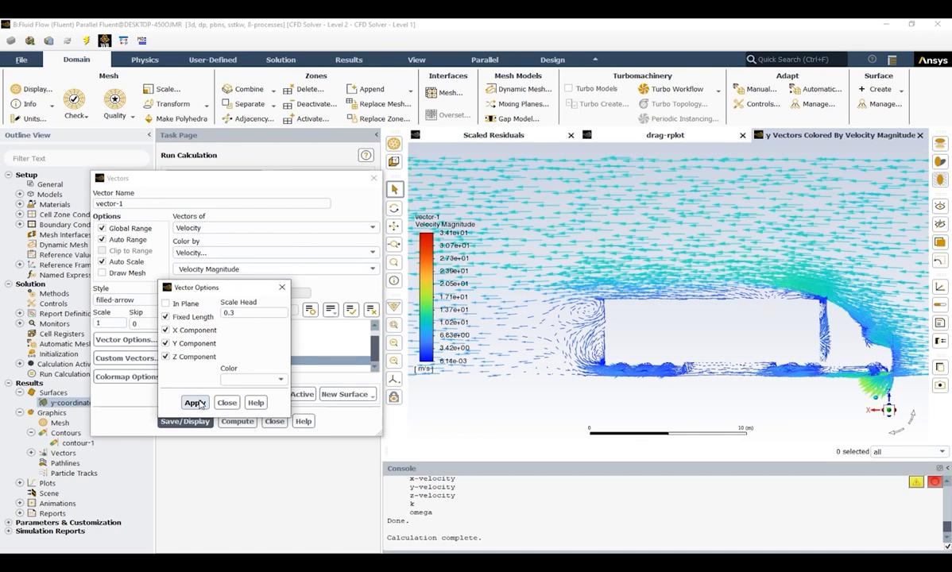
pyautogui.click(195, 403)
pyautogui.click(227, 404)
pyautogui.click(181, 424)
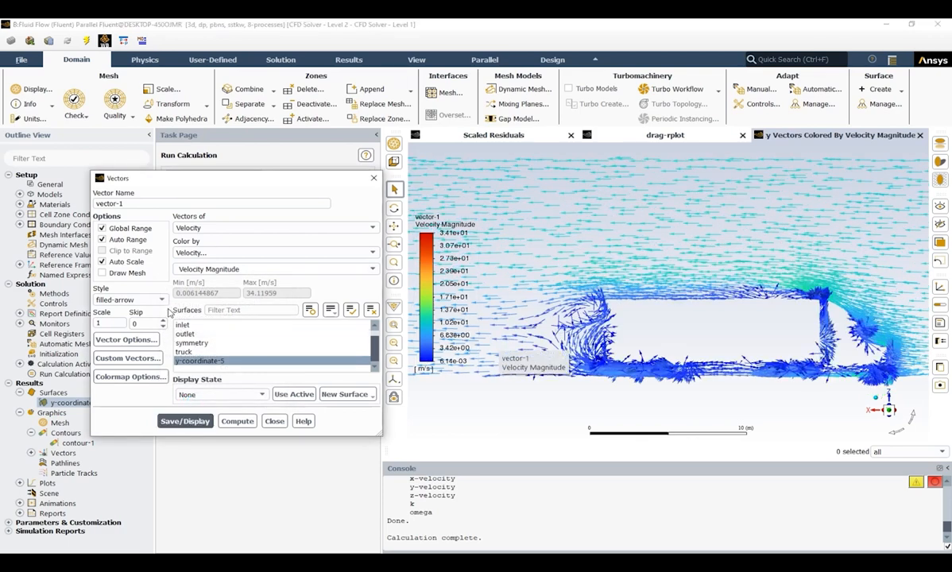
pyautogui.scroll(-2, 892, 410)
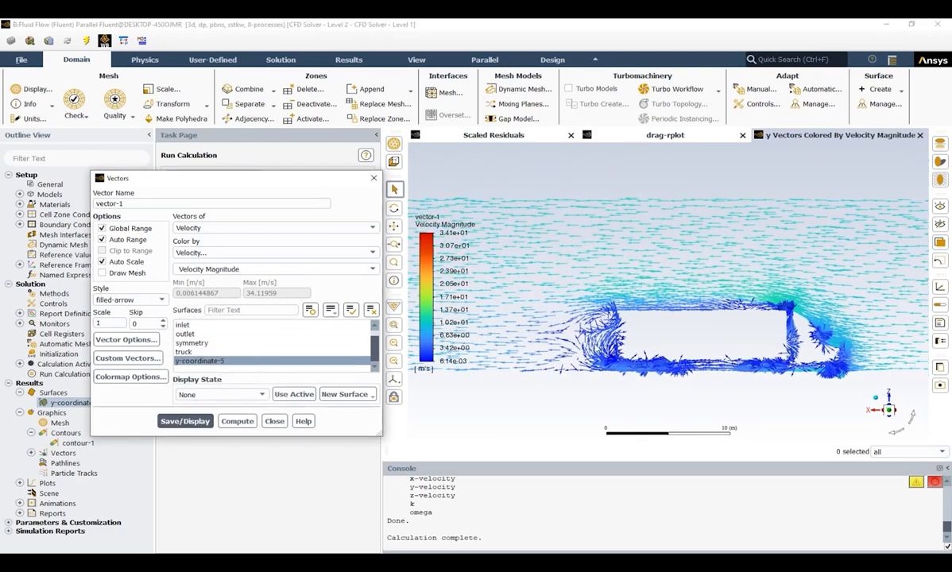
# - Disable Fixed Length in the vector options, redisplay vector-1, and close the vector settings
pyautogui.scroll(-2, 557, 328)
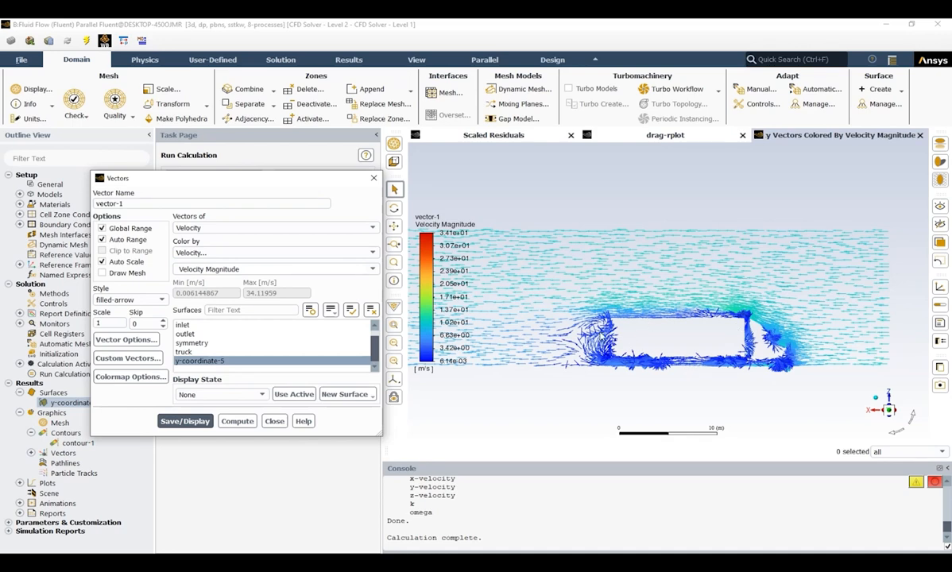
pyautogui.scroll(3, 608, 334)
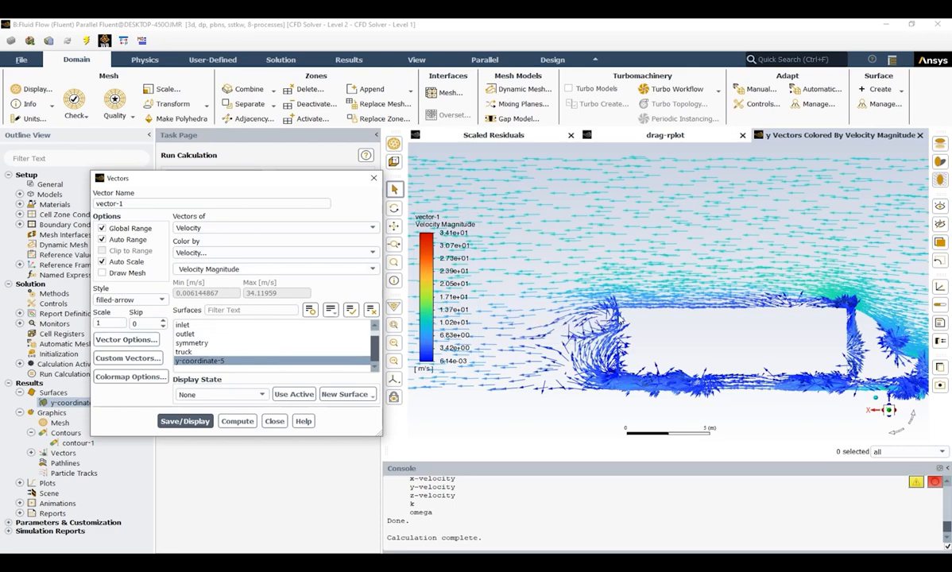
pyautogui.click(125, 339)
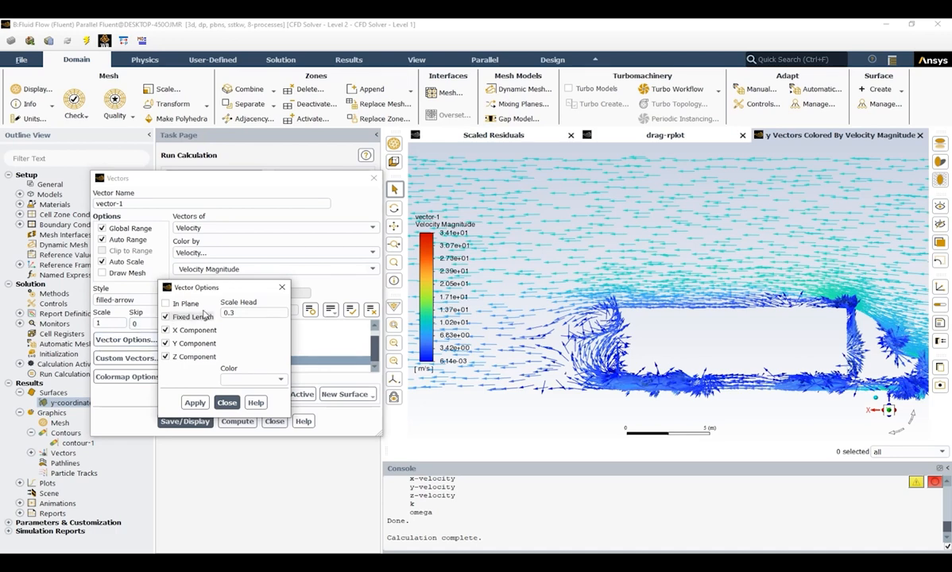
pyautogui.click(192, 317)
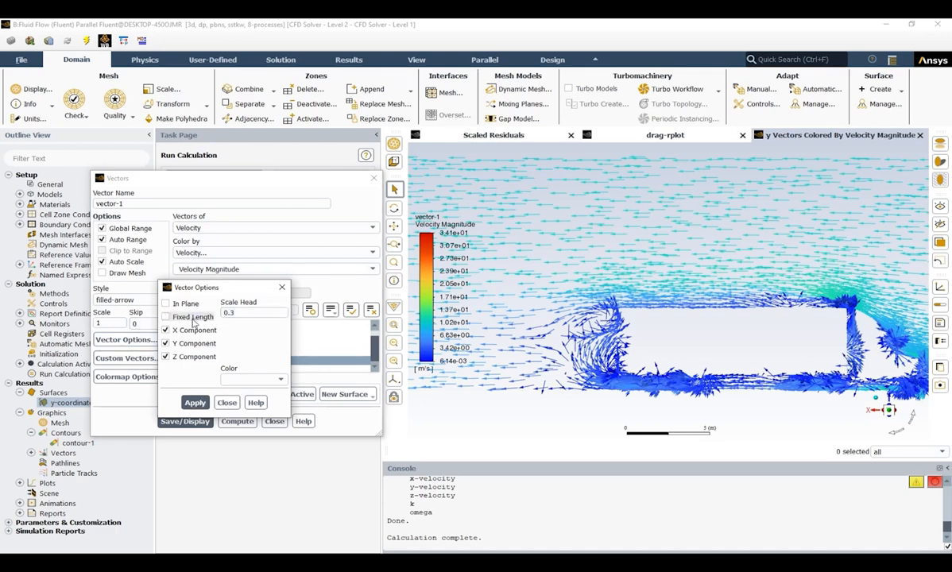
pyautogui.click(195, 403)
pyautogui.click(226, 403)
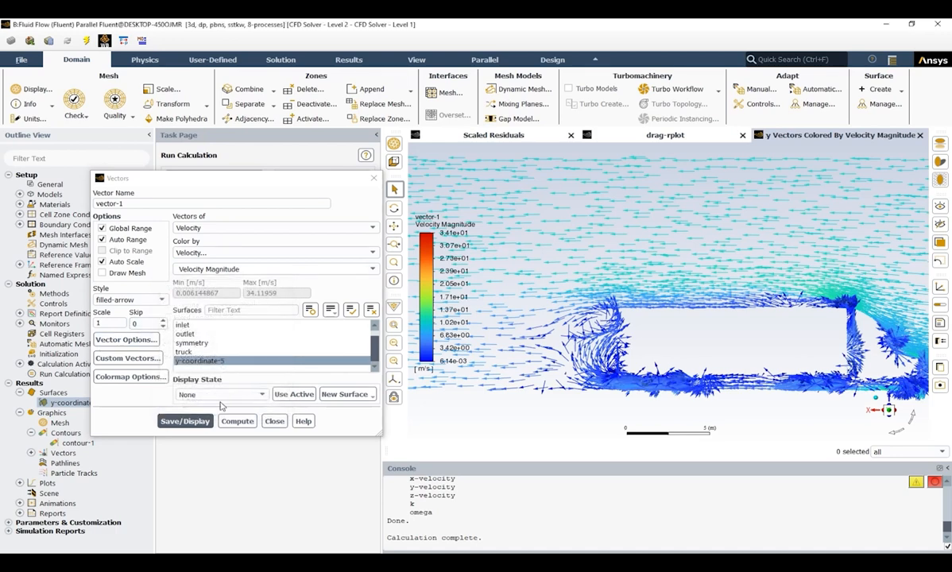
pyautogui.click(190, 420)
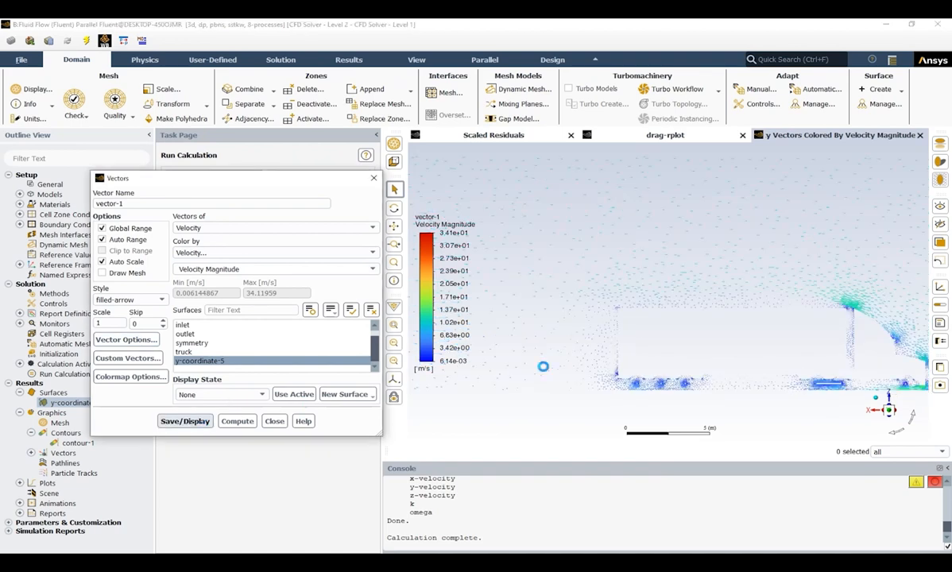
pyautogui.scroll(-2, 669, 407)
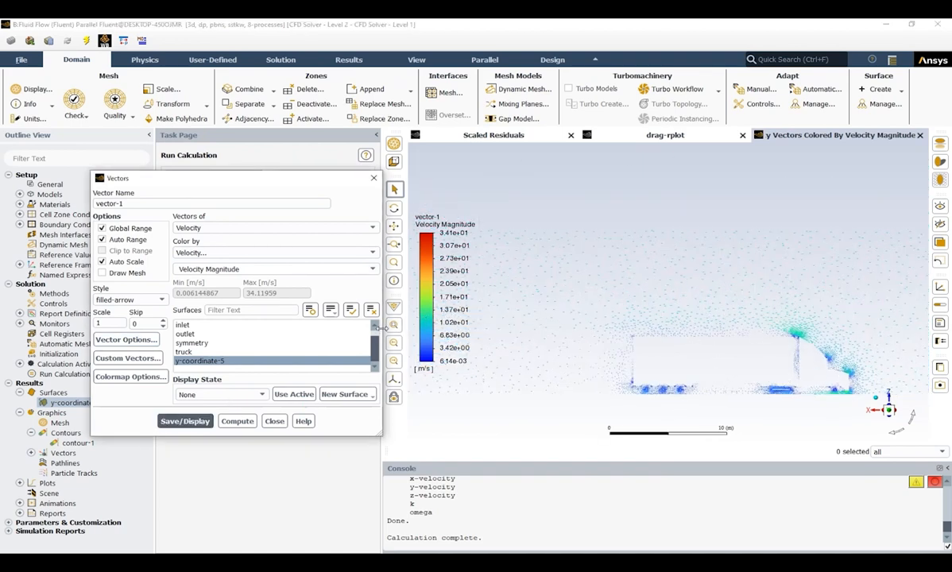
pyautogui.scroll(-1, 516, 324)
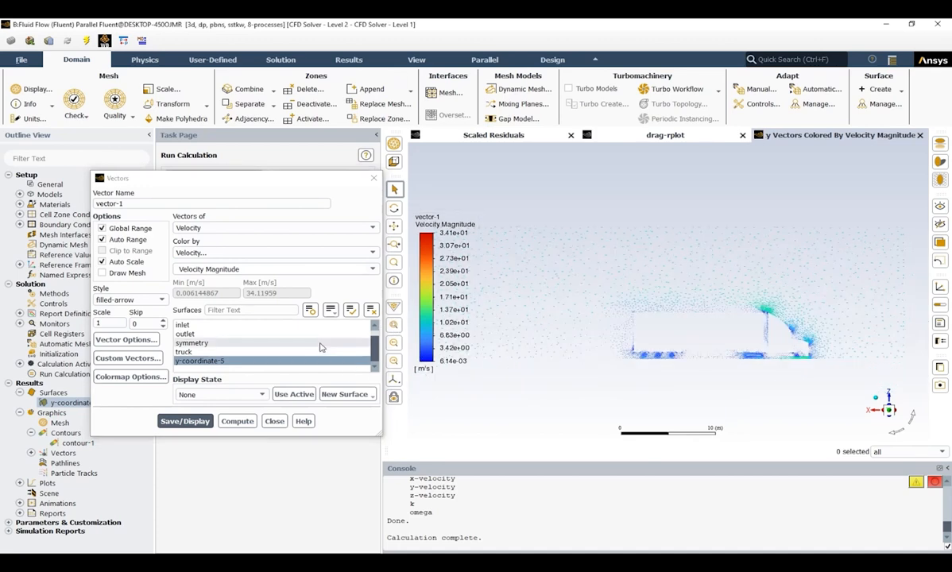
pyautogui.click(275, 422)
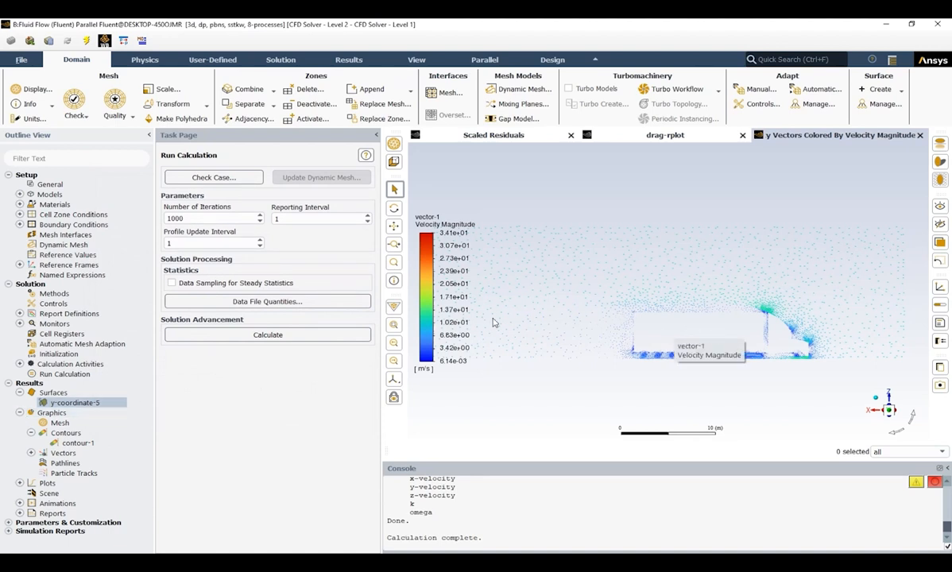
# - Start a new pathlines plot, pathlines-1, with 100 steps and a path skip of 5
pyautogui.click(65, 464)
pyautogui.doubleClick(82, 466)
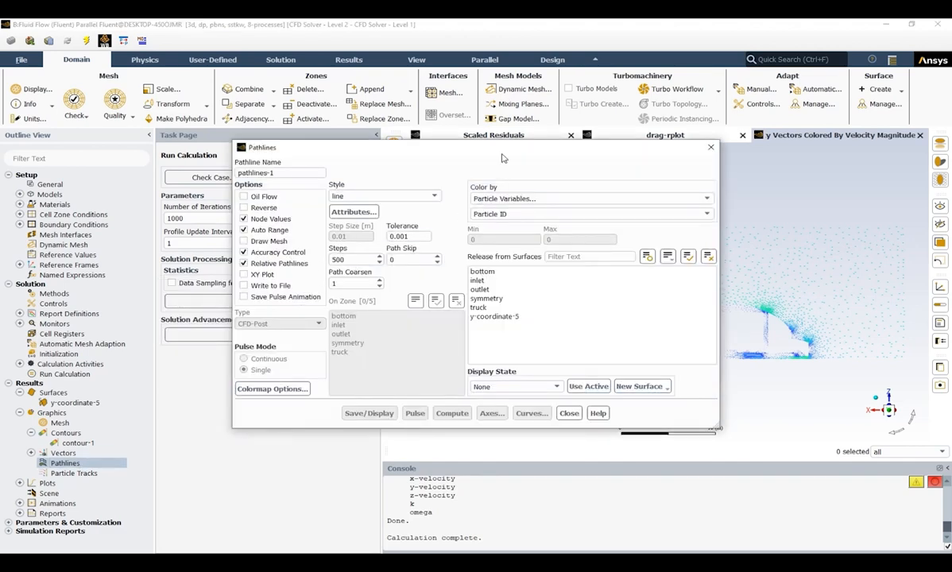
pyautogui.moveTo(501, 159); pyautogui.dragTo(303, 148)
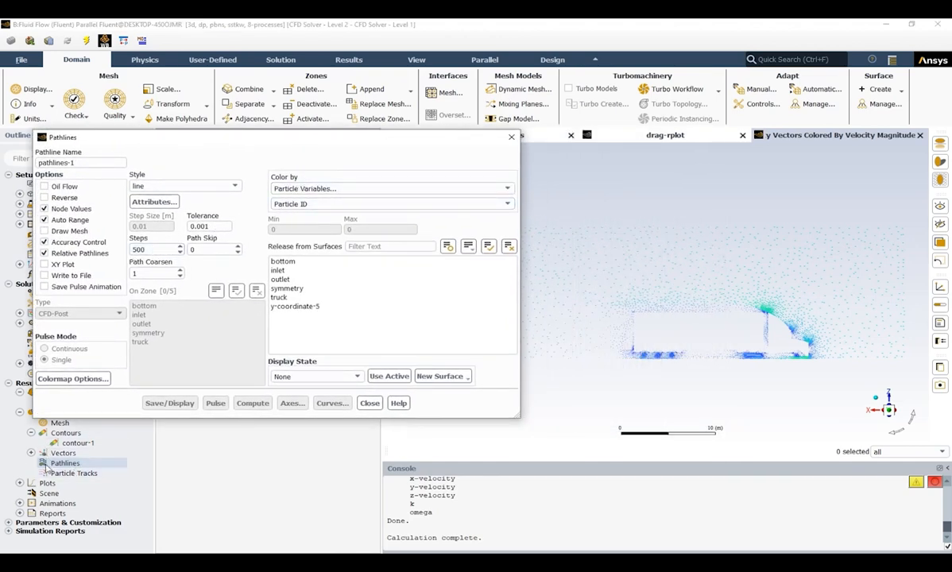
pyautogui.moveTo(167, 250); pyautogui.dragTo(129, 253)
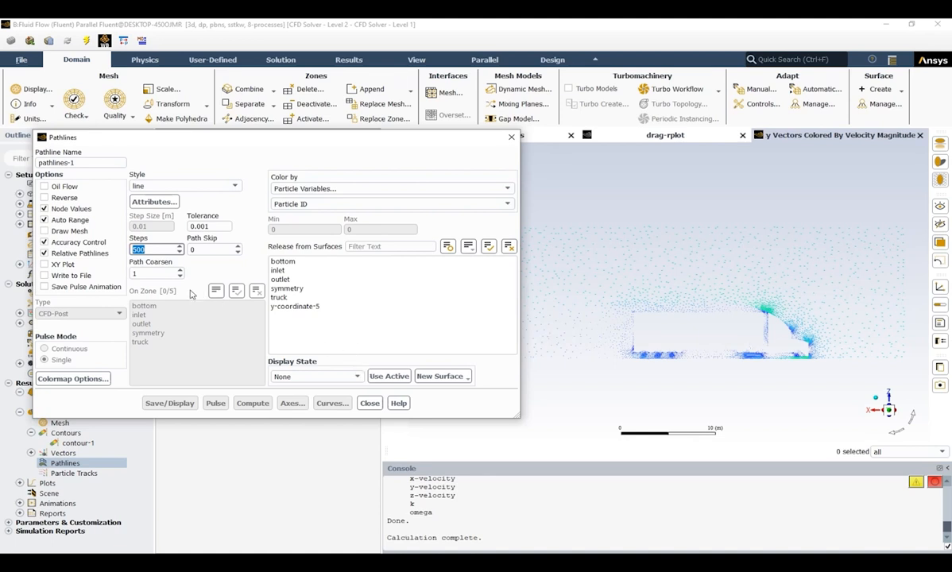
pyautogui.write('10')
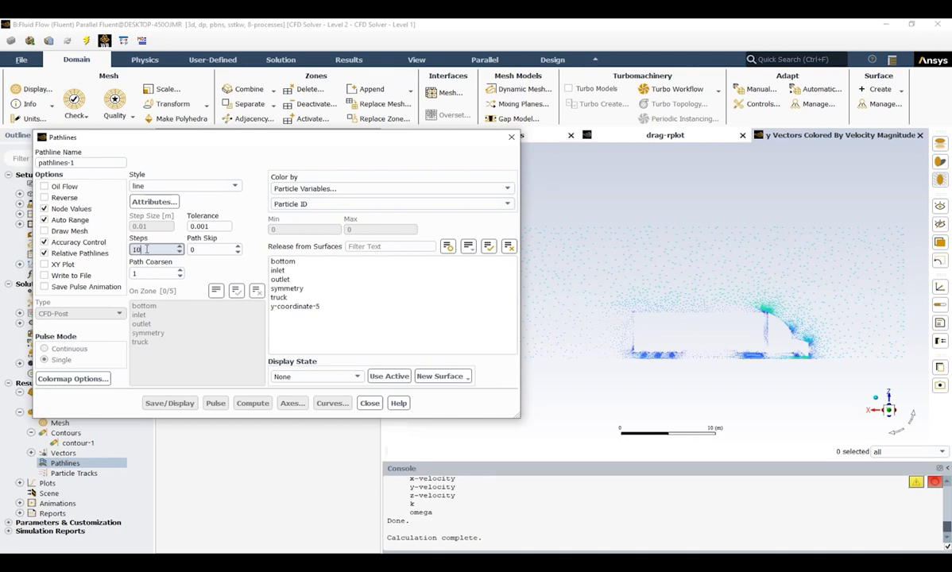
pyautogui.press('Tab')
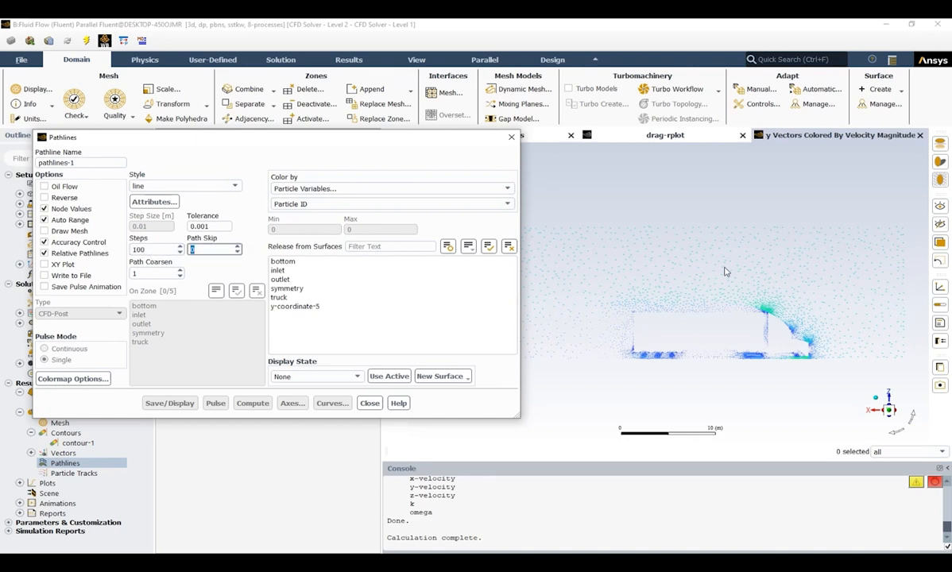
pyautogui.moveTo(735, 294); pyautogui.dragTo(674, 303)
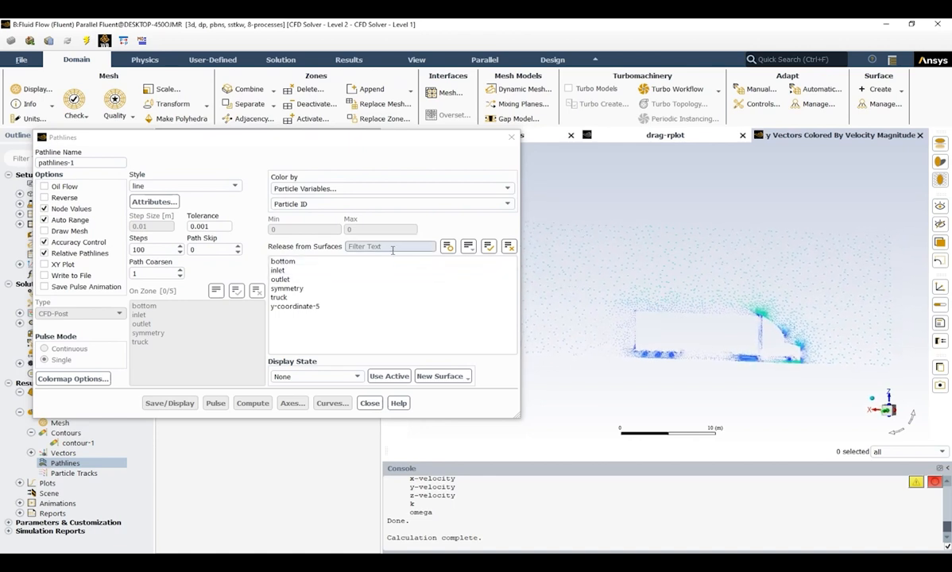
pyautogui.doubleClick(199, 251)
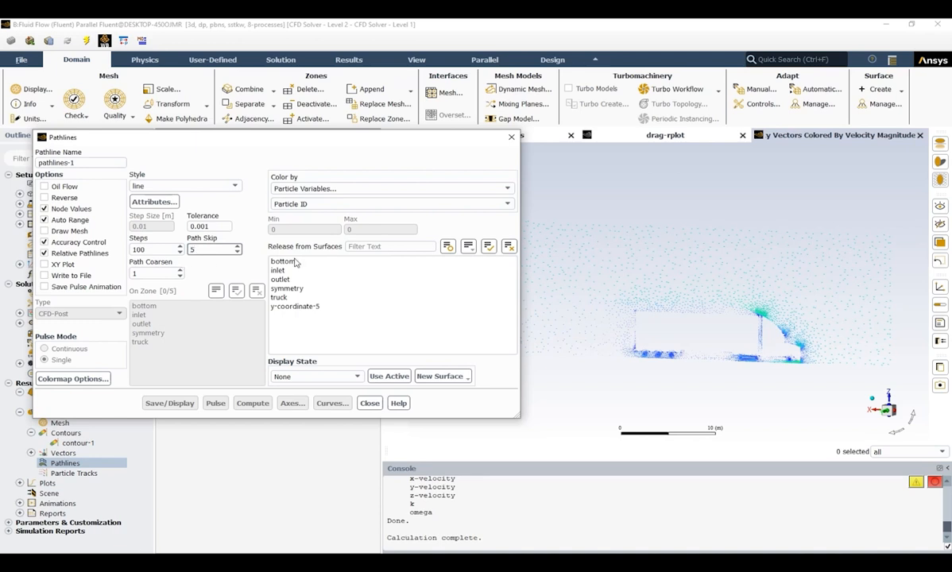
# - Display pathlines-1 colored by velocity magnitude and released only from the truck surface
pyautogui.click(357, 191)
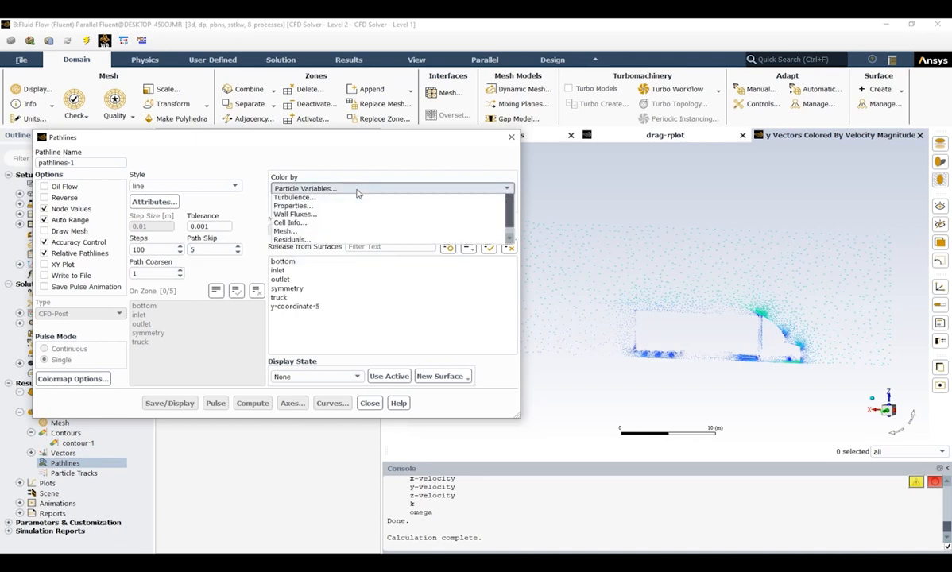
pyautogui.click(308, 227)
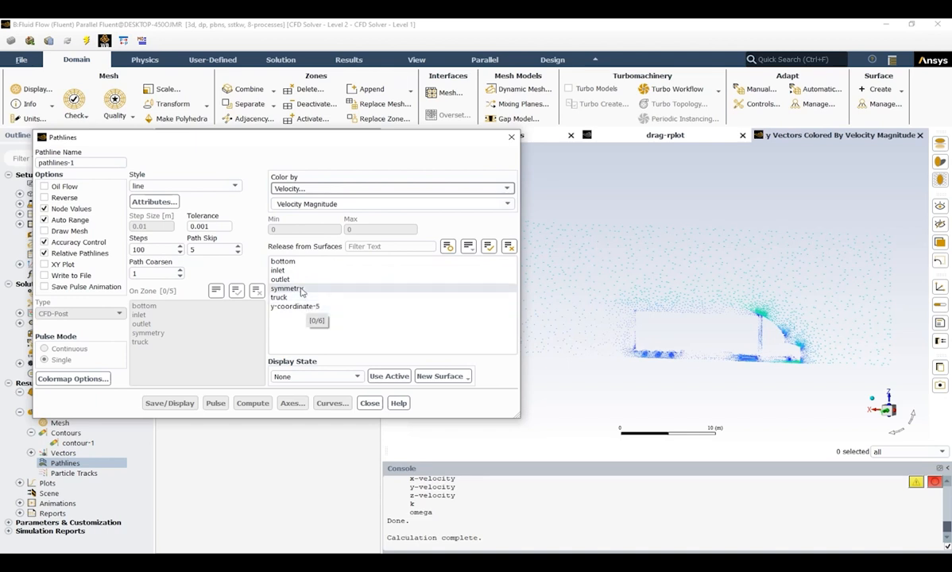
pyautogui.click(283, 271)
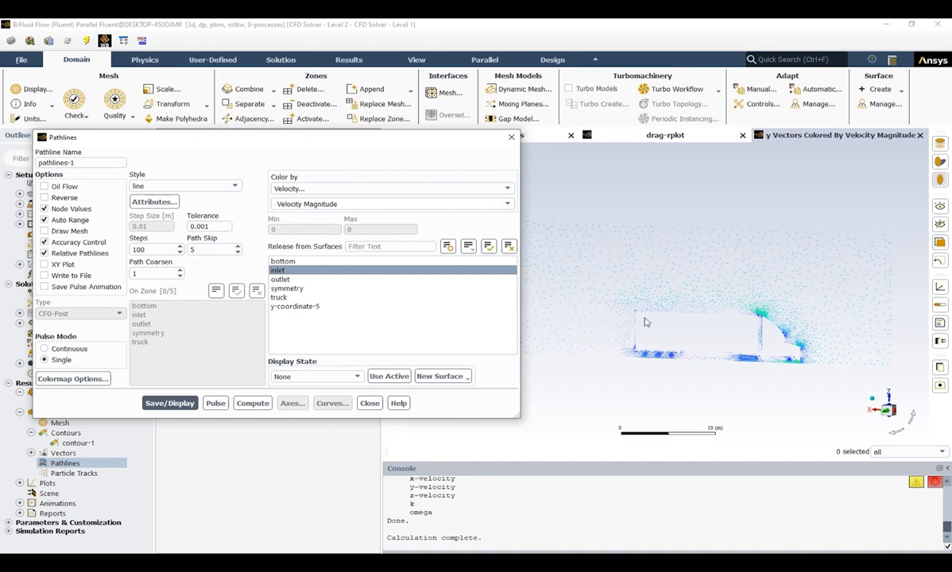
pyautogui.click(510, 246)
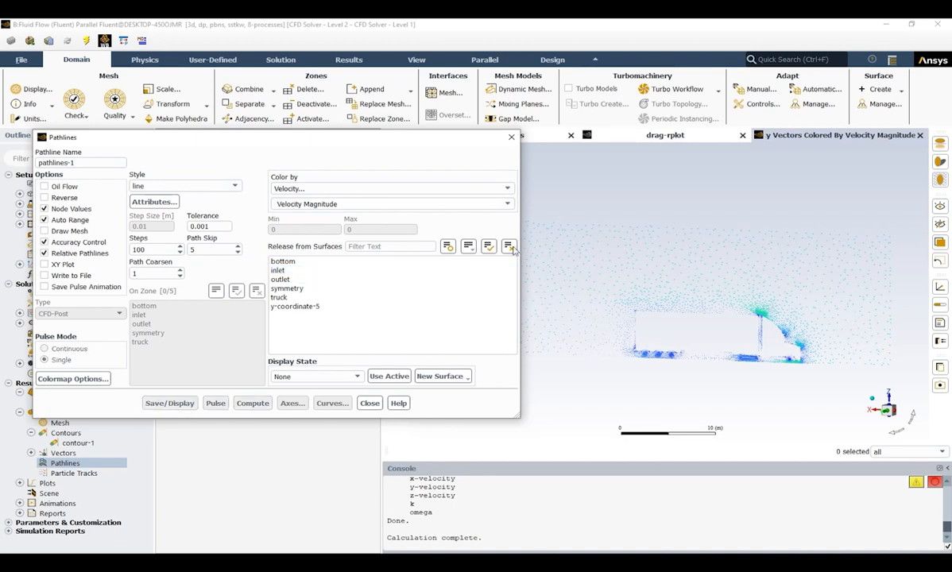
pyautogui.click(359, 298)
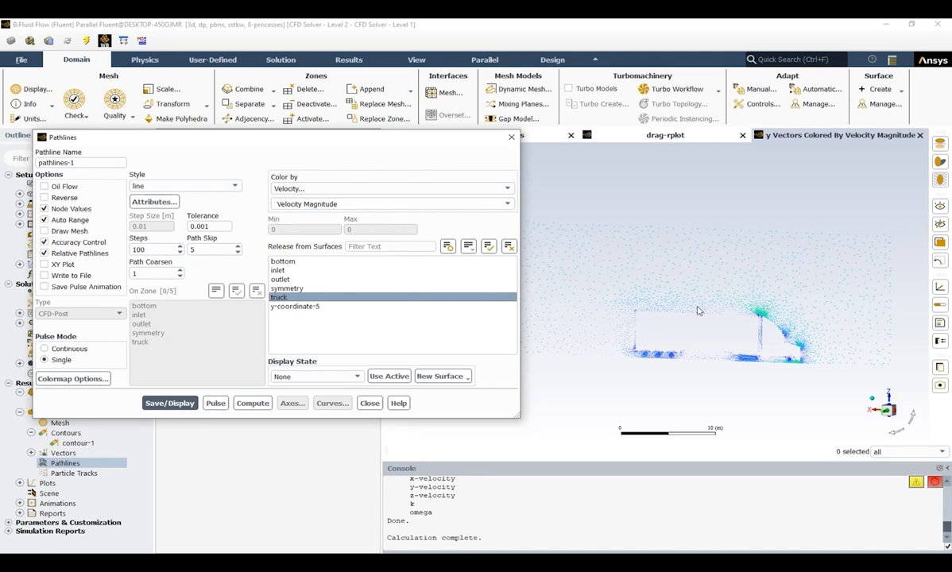
pyautogui.click(169, 403)
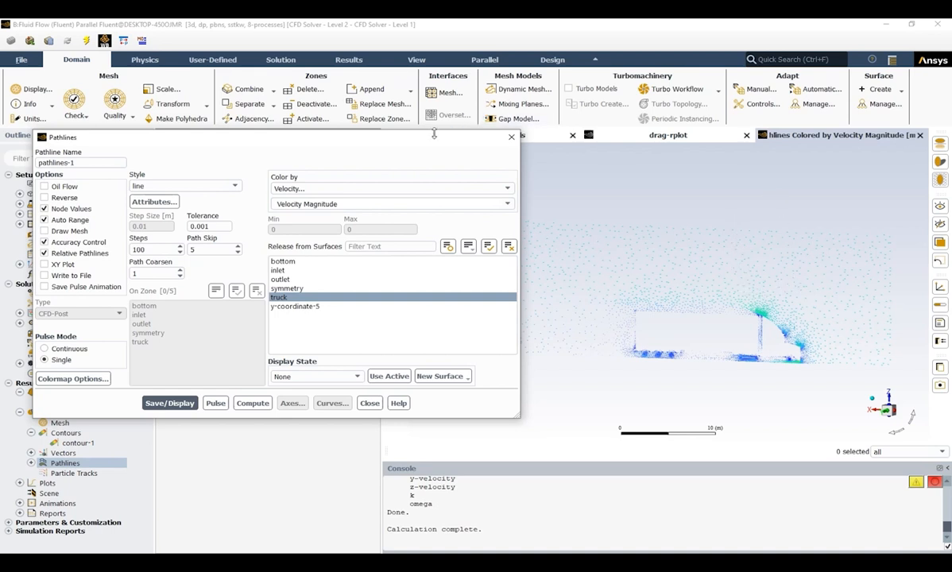
pyautogui.moveTo(409, 137); pyautogui.dragTo(330, 136)
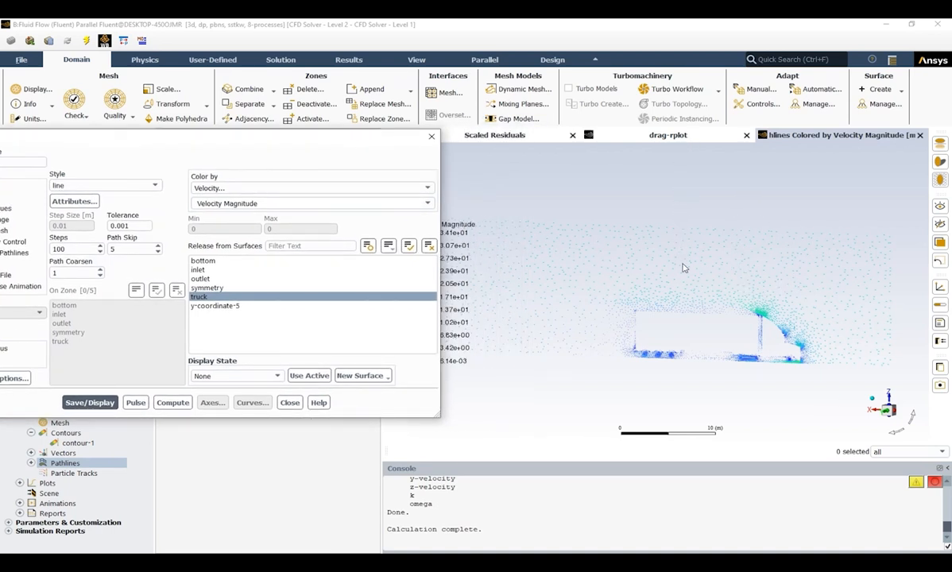
pyautogui.click(253, 295)
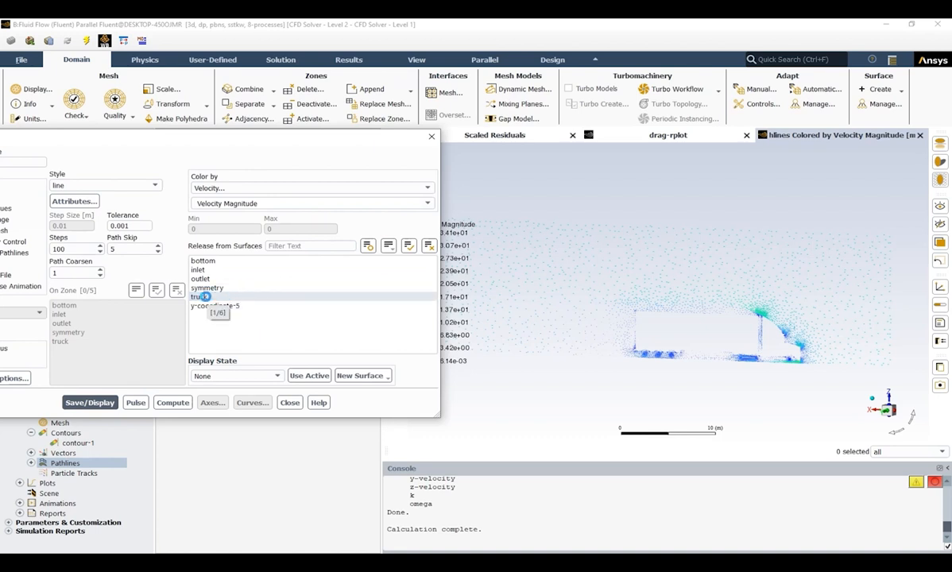
pyautogui.click(205, 297)
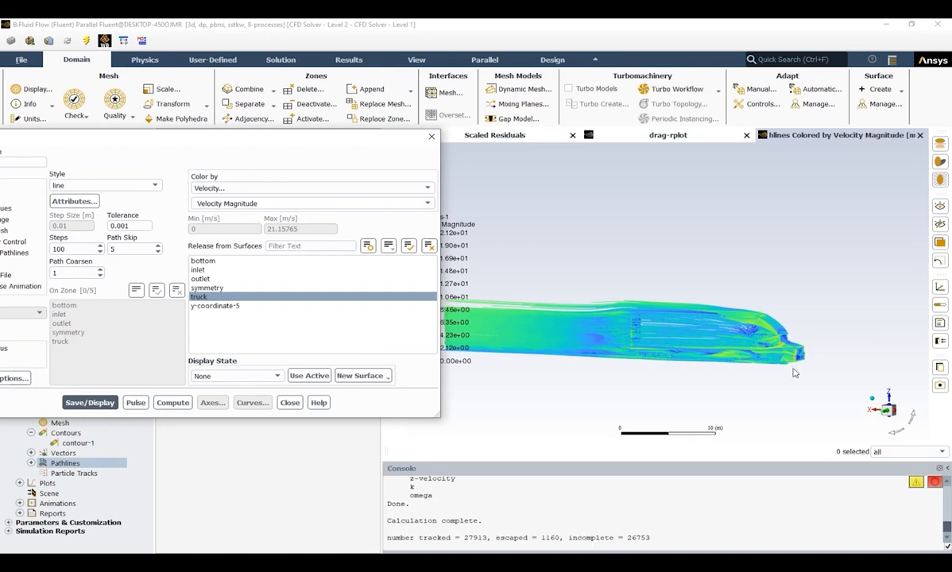
# - Examine the pathlines around the cab, along the trailer side and in the wake behind the trailer from several angles
pyautogui.moveTo(795, 373); pyautogui.dragTo(892, 363)
pyautogui.scroll(2, 778, 342)
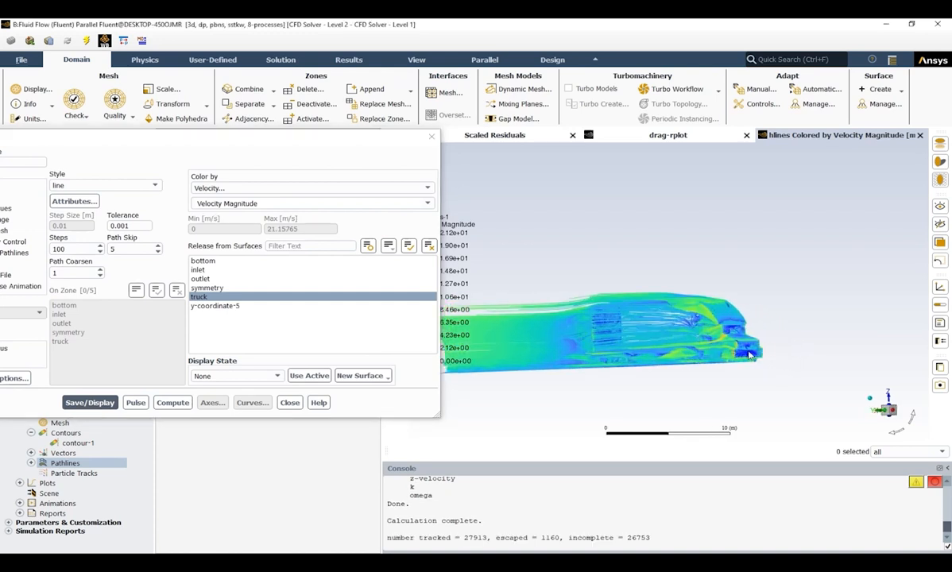
pyautogui.scroll(2, 691, 323)
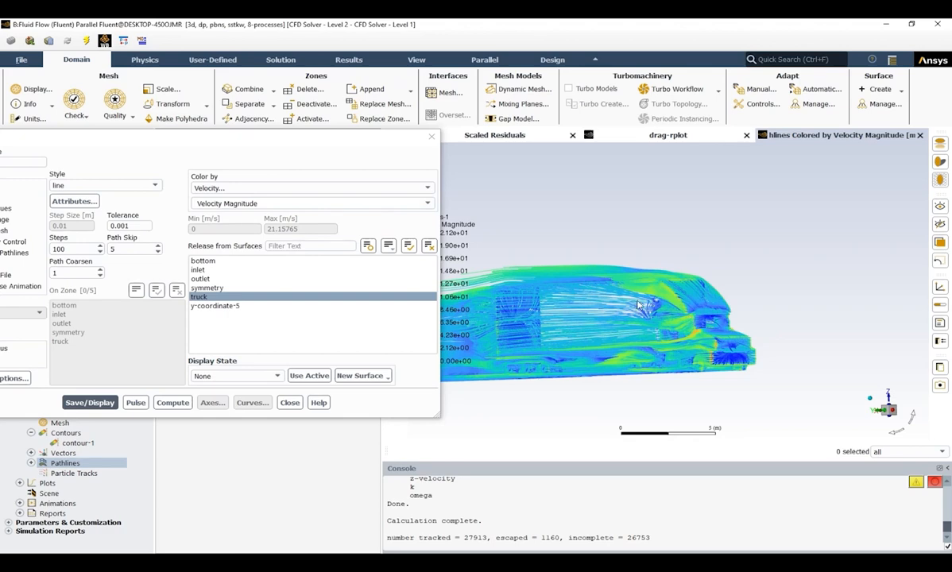
pyautogui.moveTo(593, 302); pyautogui.dragTo(747, 353)
pyautogui.scroll(3, 688, 352)
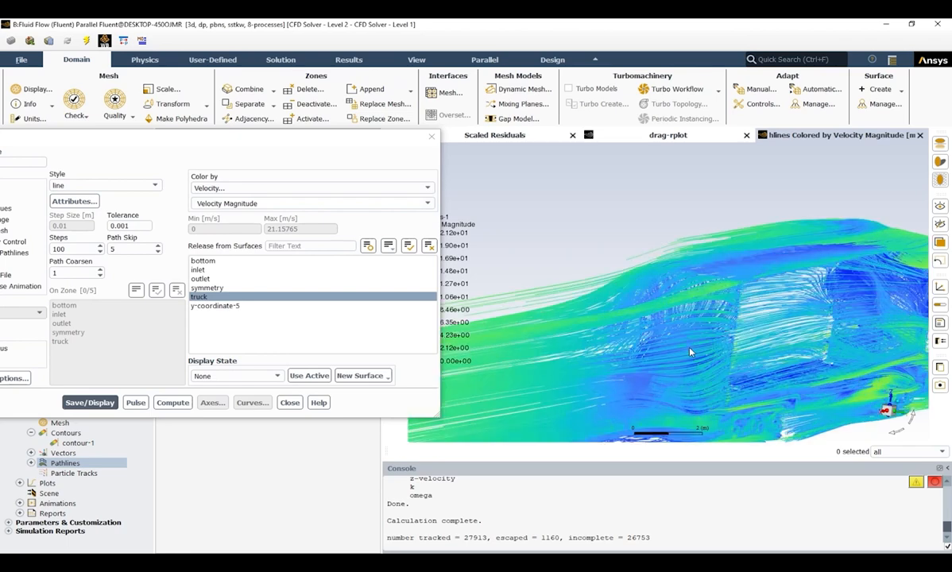
pyautogui.moveTo(666, 307)
pyautogui.mouseDown()
pyautogui.moveTo(647, 298)
pyautogui.moveTo(670, 319)
pyautogui.mouseUp()
pyautogui.moveTo(713, 347); pyautogui.dragTo(713, 323)
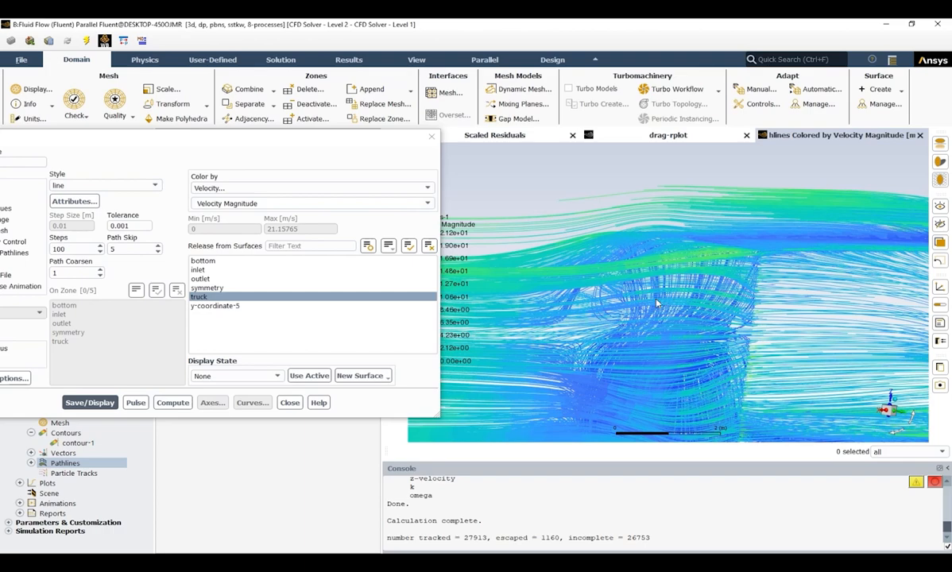
pyautogui.moveTo(657, 303); pyautogui.dragTo(592, 278)
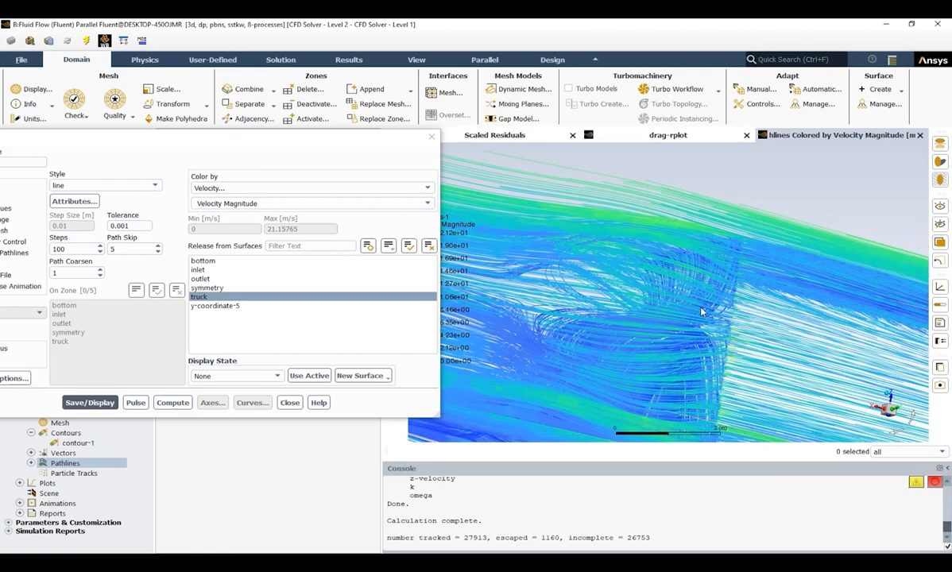
pyautogui.moveTo(674, 286); pyautogui.dragTo(757, 289)
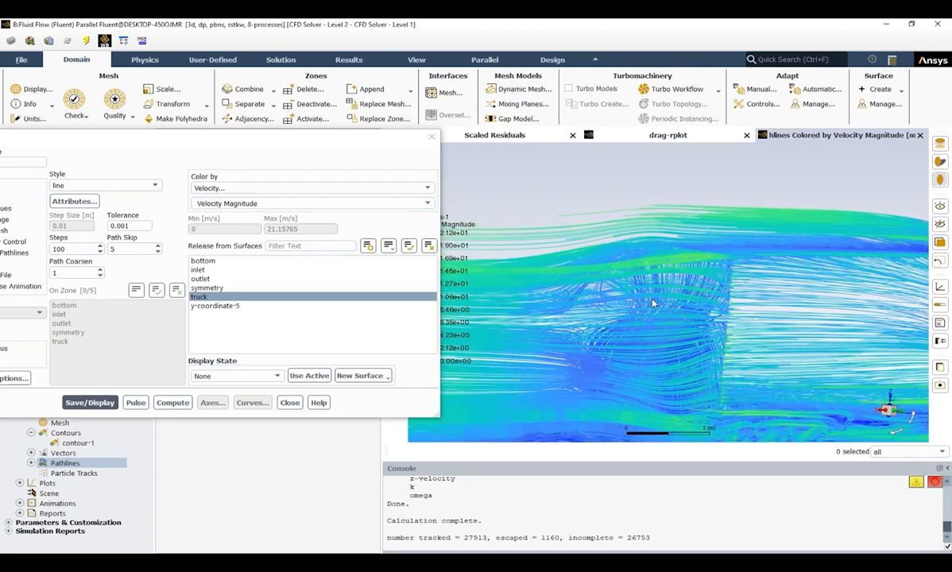
pyautogui.moveTo(654, 303); pyautogui.dragTo(531, 334)
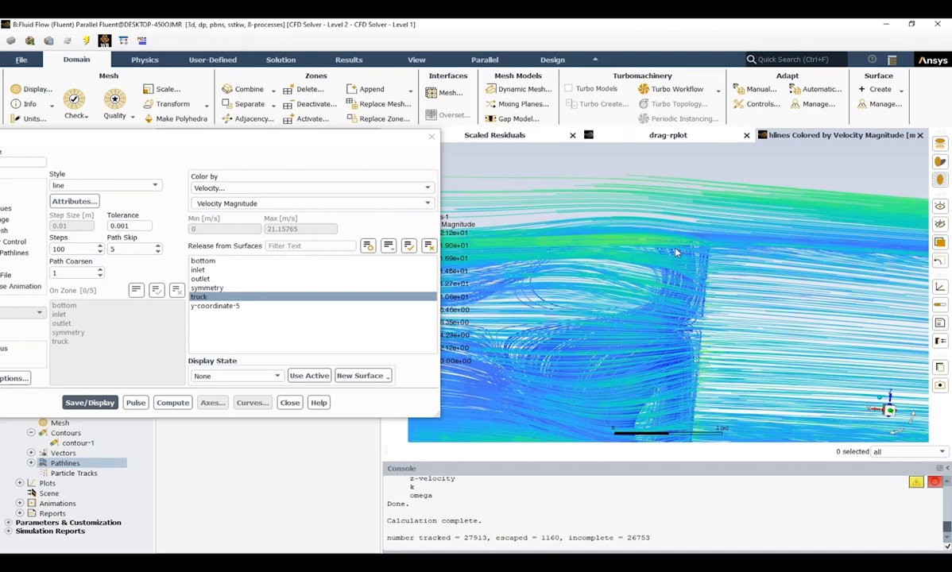
pyautogui.moveTo(627, 322); pyautogui.dragTo(716, 327)
pyautogui.moveTo(637, 322)
pyautogui.mouseDown()
pyautogui.moveTo(684, 319)
pyautogui.moveTo(677, 306)
pyautogui.moveTo(659, 334)
pyautogui.moveTo(612, 344)
pyautogui.moveTo(629, 285)
pyautogui.moveTo(650, 273)
pyautogui.moveTo(716, 282)
pyautogui.moveTo(597, 311)
pyautogui.moveTo(616, 276)
pyautogui.moveTo(733, 325)
pyautogui.moveTo(562, 308)
pyautogui.moveTo(615, 321)
pyautogui.moveTo(777, 300)
pyautogui.moveTo(793, 339)
pyautogui.moveTo(641, 304)
pyautogui.mouseUp()
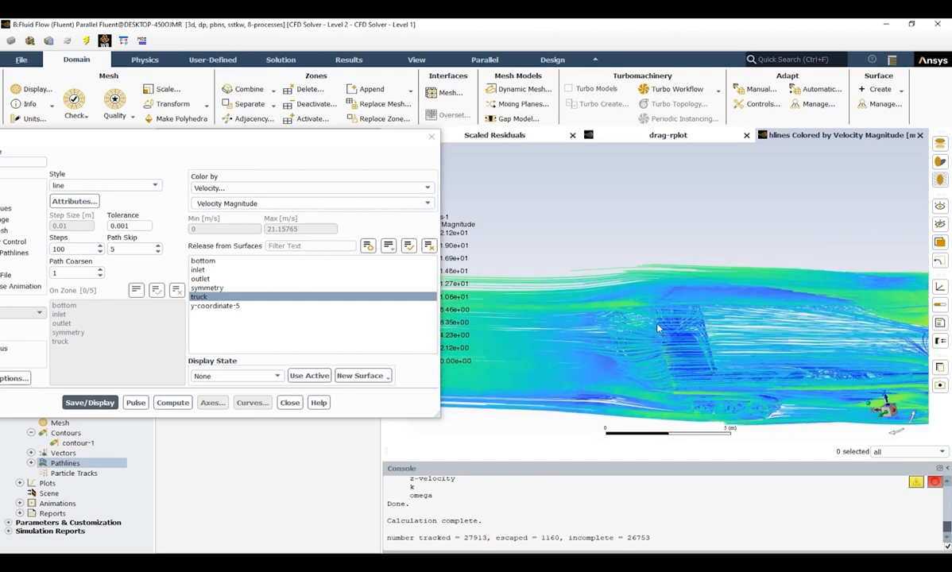
pyautogui.moveTo(722, 293); pyautogui.dragTo(792, 306)
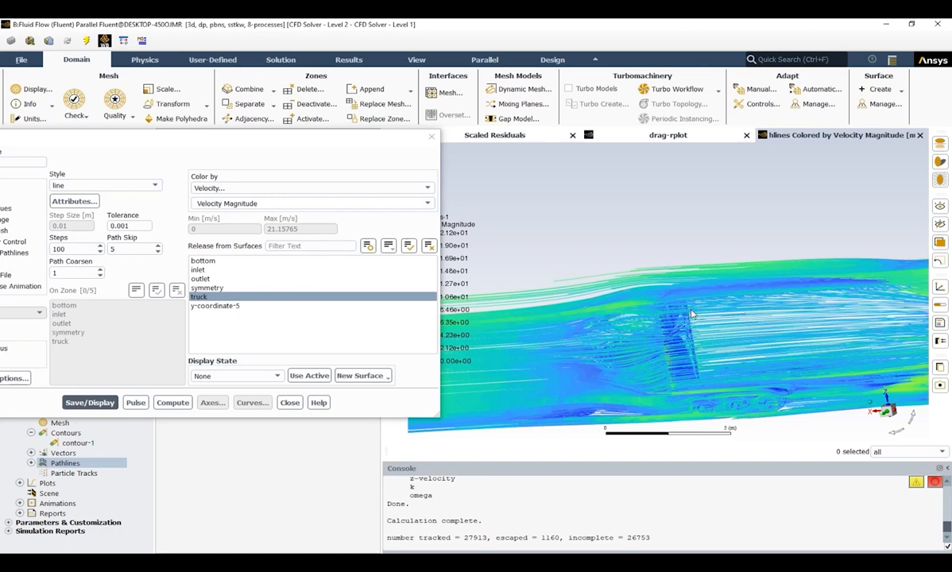
pyautogui.scroll(-3, 806, 314)
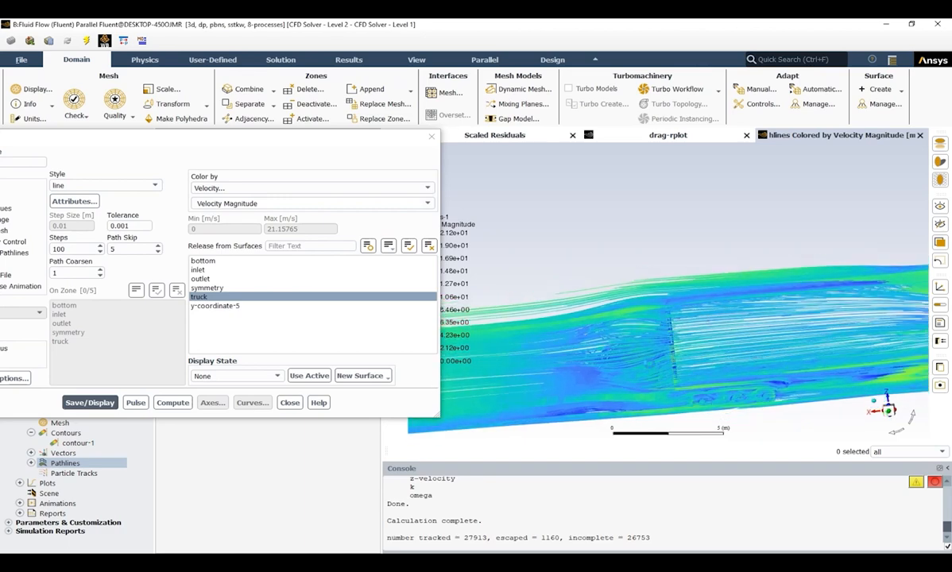
# - Review the pathlines along the whole truck from the side and front, and close the pathlines settings
pyautogui.moveTo(852, 340); pyautogui.dragTo(588, 330)
pyautogui.moveTo(567, 331); pyautogui.dragTo(468, 275, button='middle')
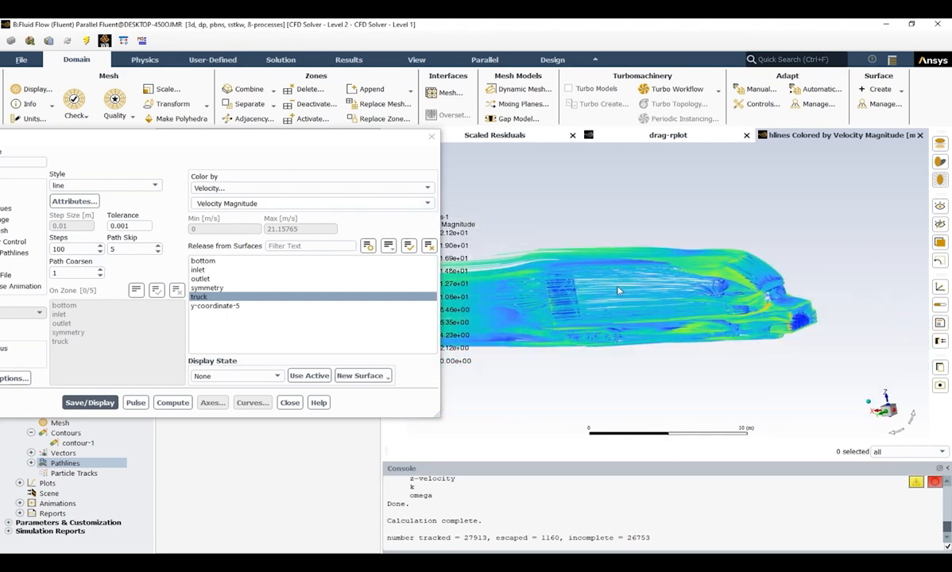
pyautogui.click(290, 403)
pyautogui.click(19, 413)
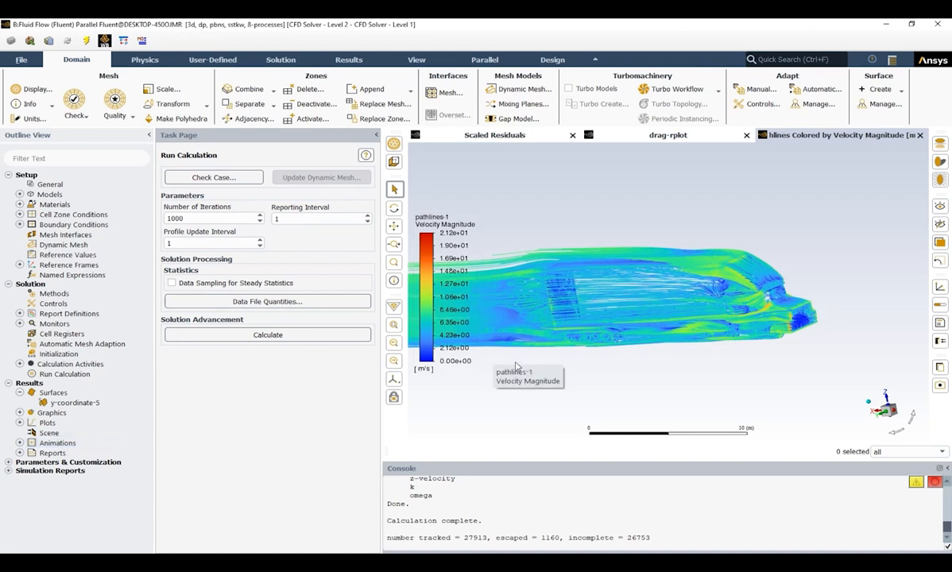
# - Print a force report for the truck wall zone with the direction vector 1, 0, 0
pyautogui.click(20, 453)
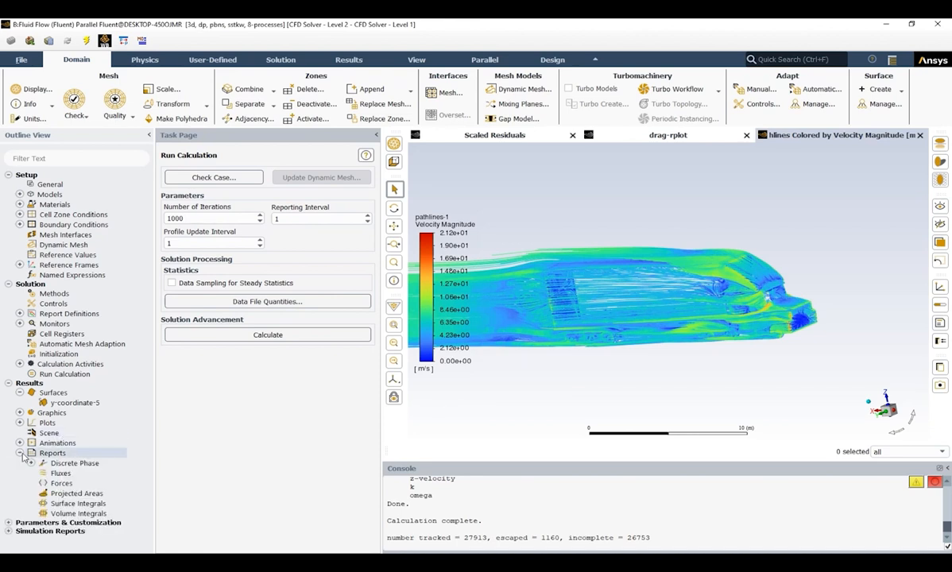
pyautogui.doubleClick(62, 484)
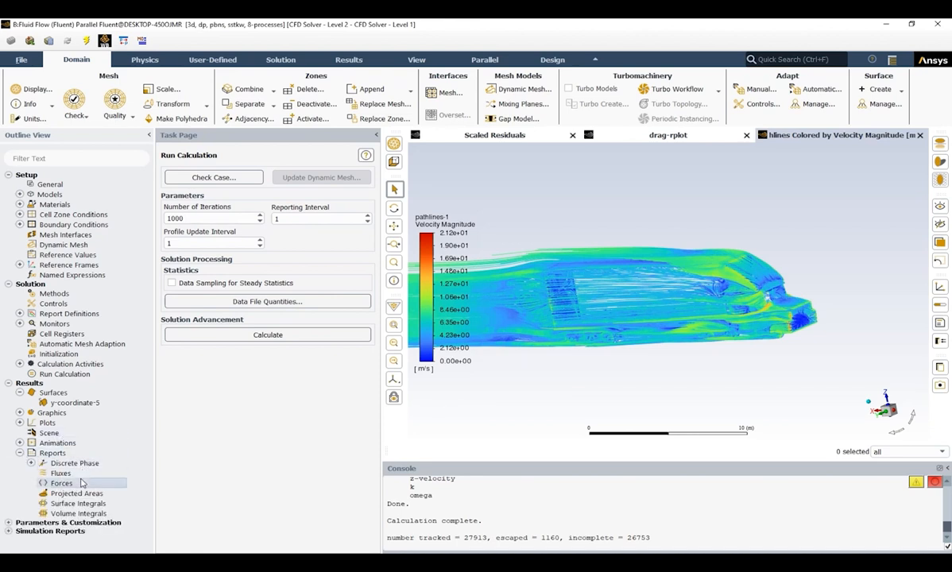
pyautogui.moveTo(280, 295); pyautogui.dragTo(196, 242)
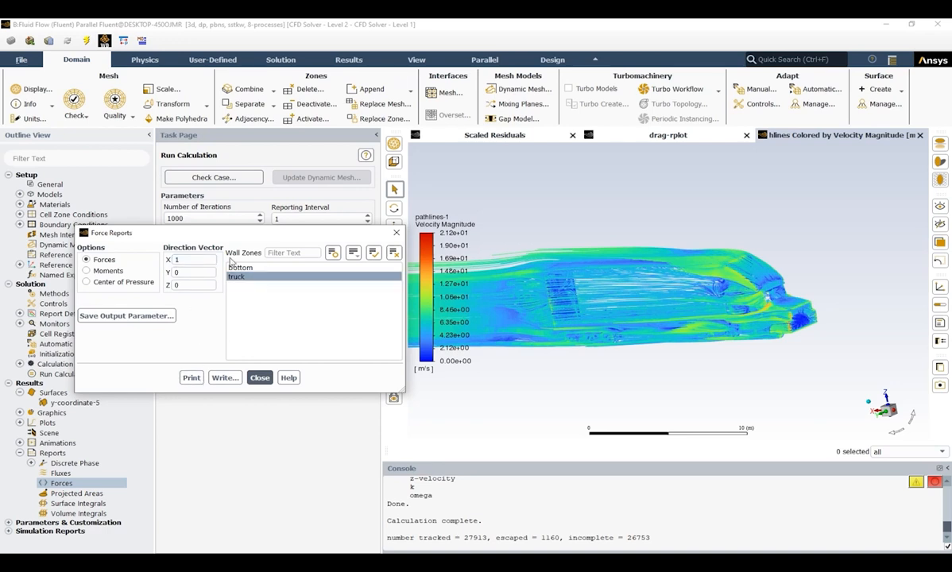
pyautogui.click(242, 278)
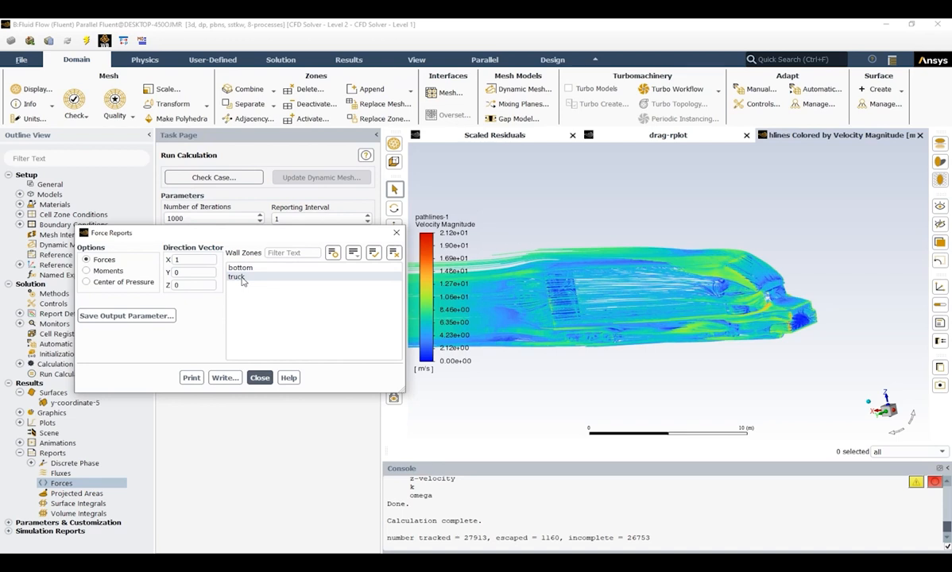
pyautogui.click(242, 278)
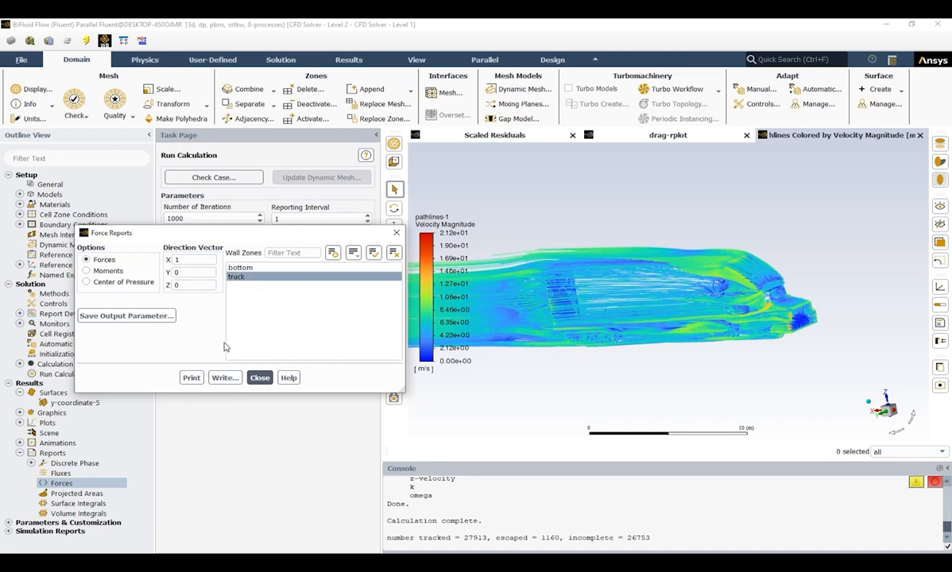
pyautogui.click(191, 379)
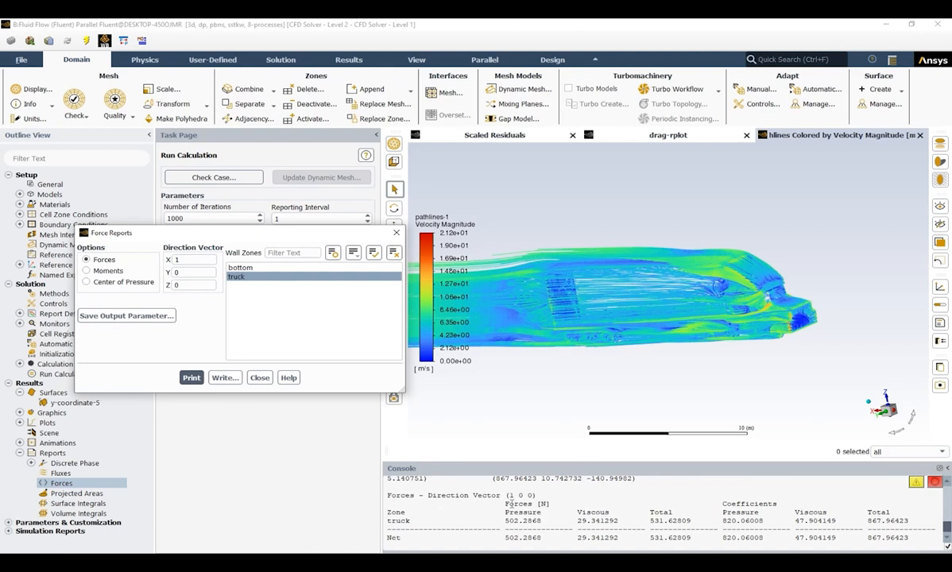
# - Review the pressure, viscous and total forces and coefficients in the X-direction report, along with the reference values they depend on
pyautogui.moveTo(506, 503); pyautogui.dragTo(914, 545)
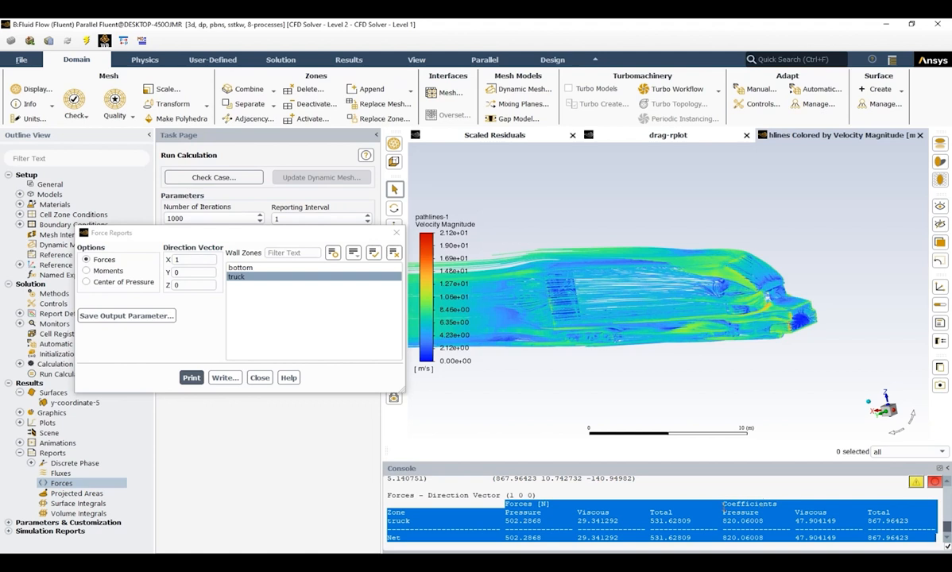
pyautogui.click(52, 260)
pyautogui.moveTo(195, 239); pyautogui.dragTo(247, 236)
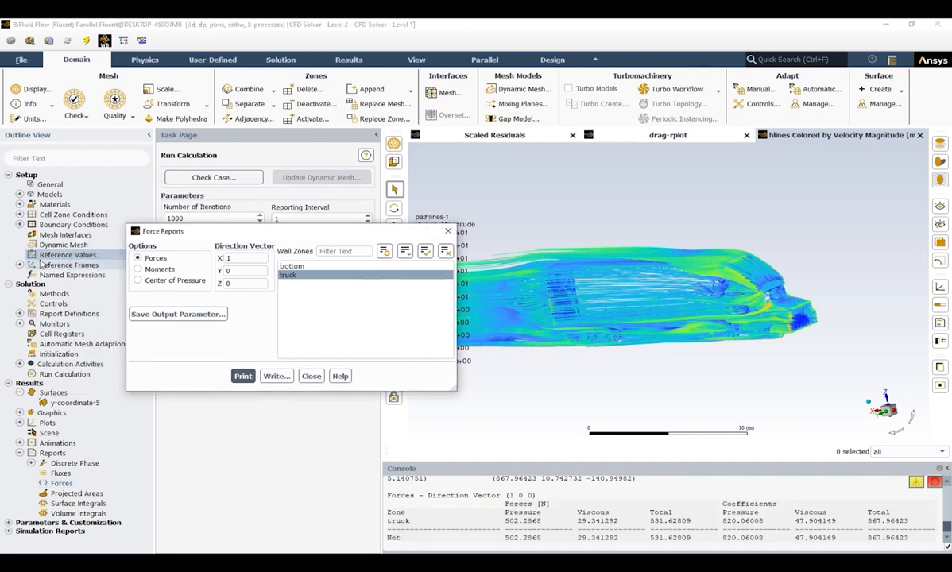
pyautogui.moveTo(506, 504); pyautogui.dragTo(936, 540)
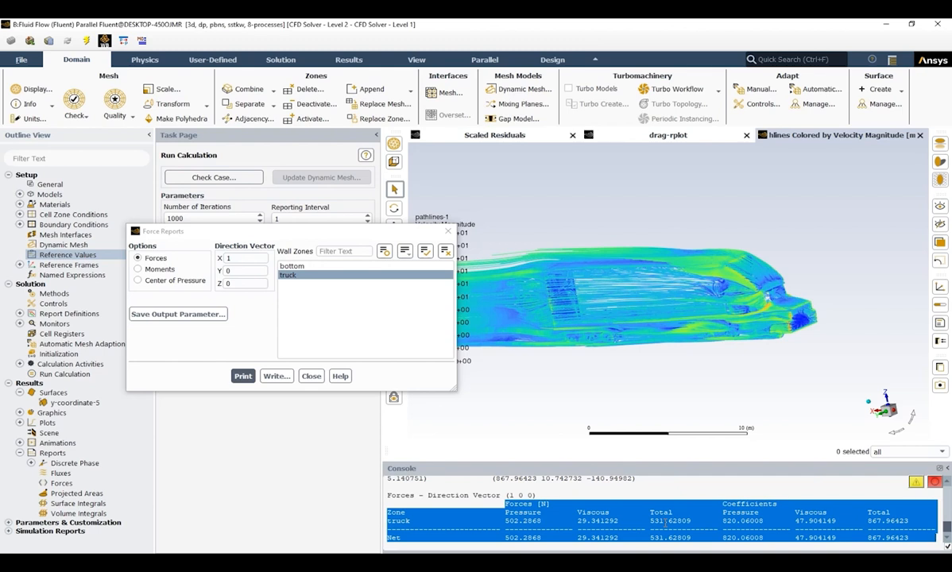
# - Set the force direction vector to X 0, Y 1 and print the truck's force report
pyautogui.click(263, 284)
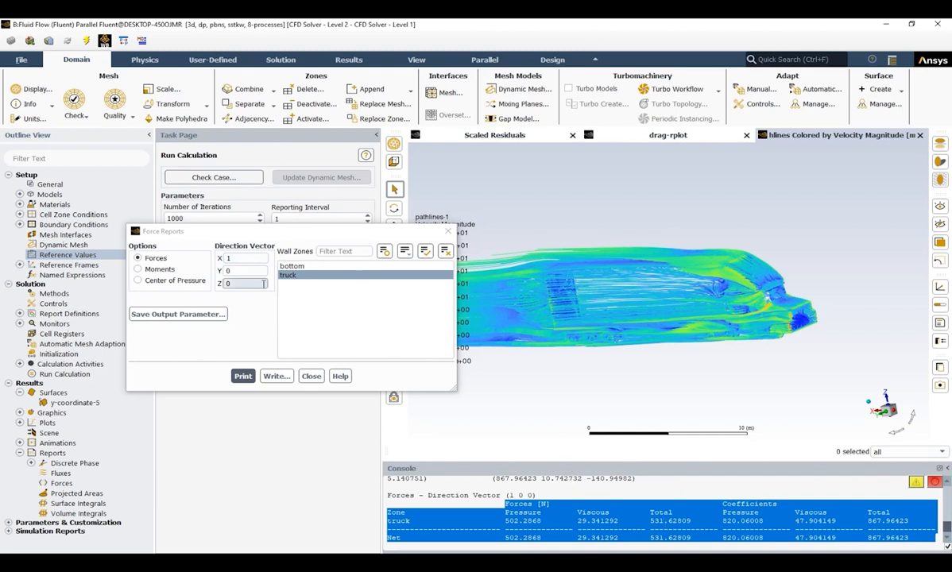
pyautogui.click(246, 268)
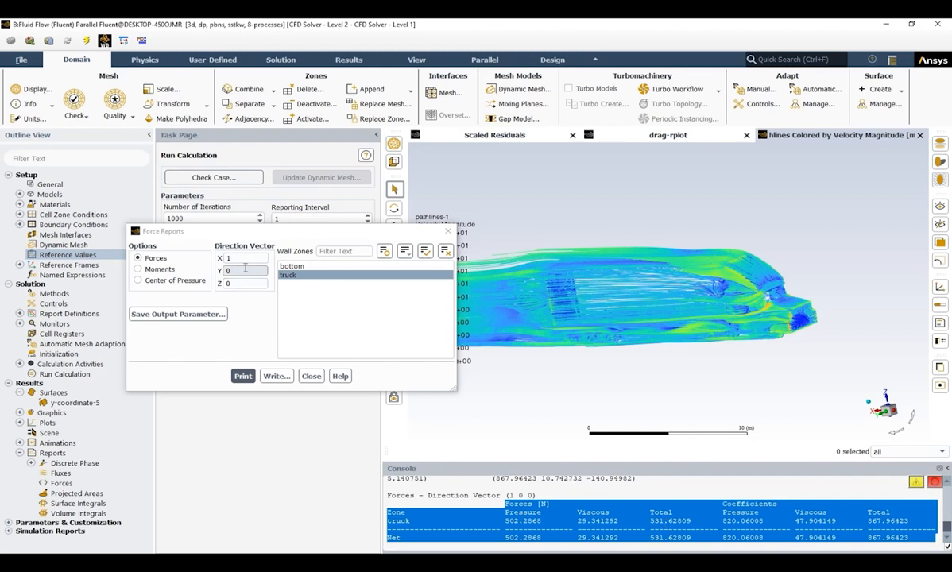
pyautogui.doubleClick(241, 259)
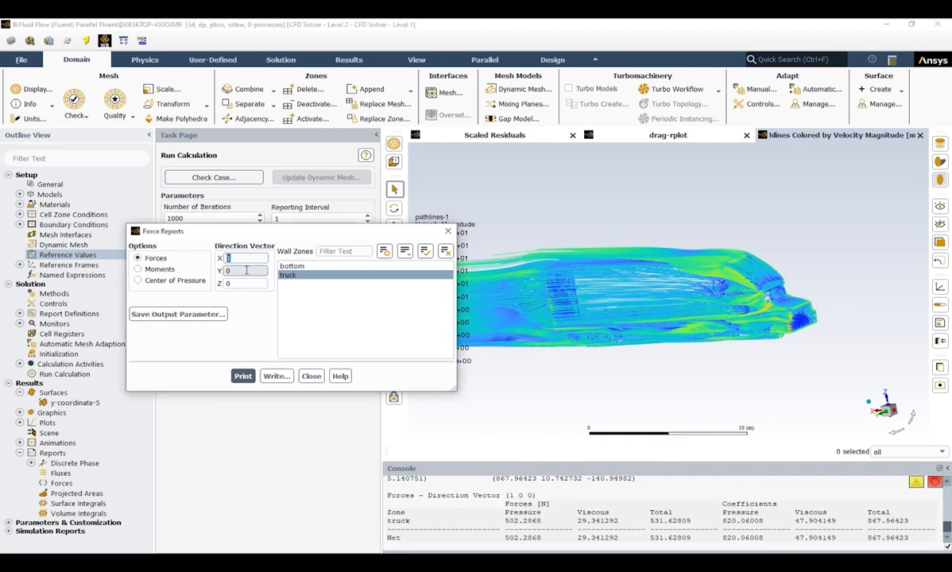
pyautogui.write('0')
pyautogui.doubleClick(225, 271)
pyautogui.write('1')
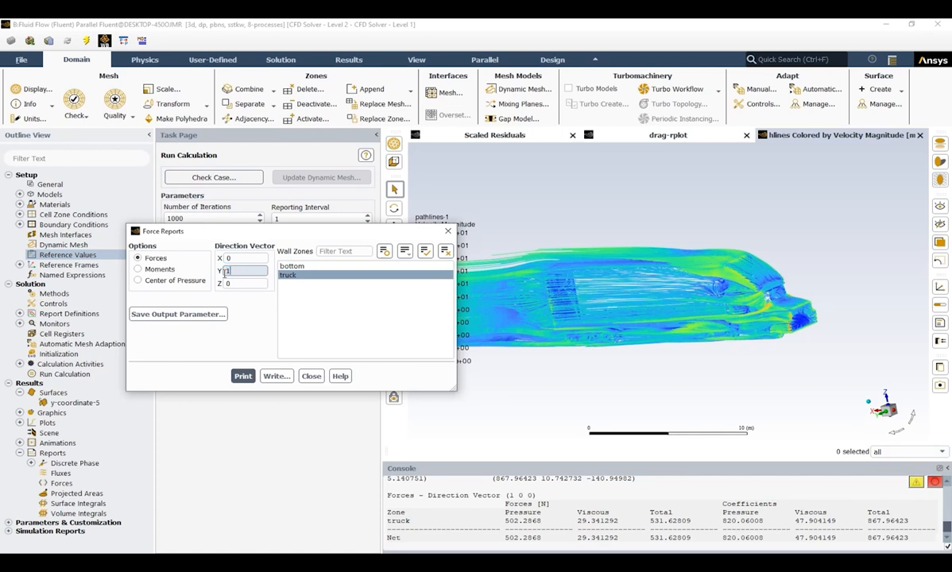
pyautogui.click(244, 376)
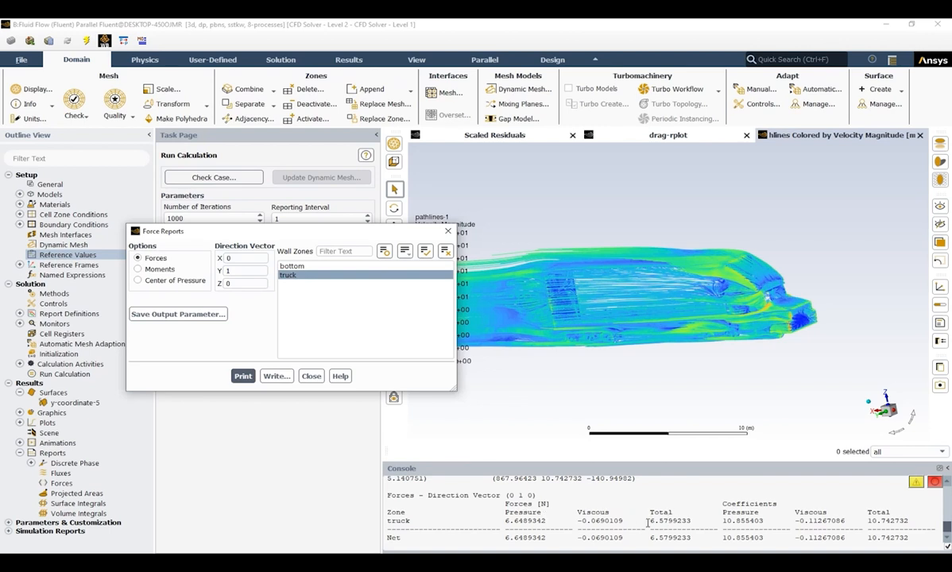
# - Read the truck's pressure and total forces in the Y-direction report
pyautogui.click(513, 522)
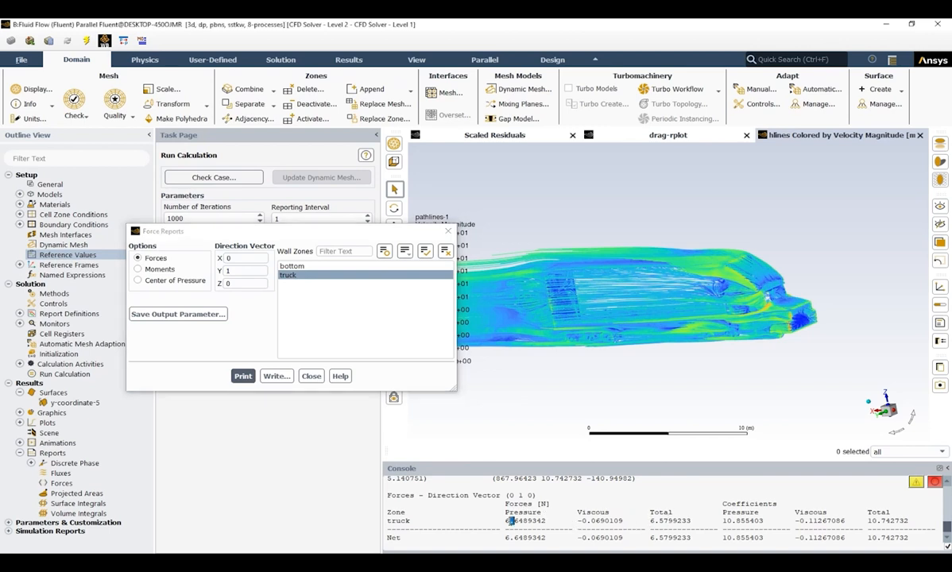
pyautogui.moveTo(547, 521); pyautogui.dragTo(504, 520)
pyautogui.doubleClick(653, 521)
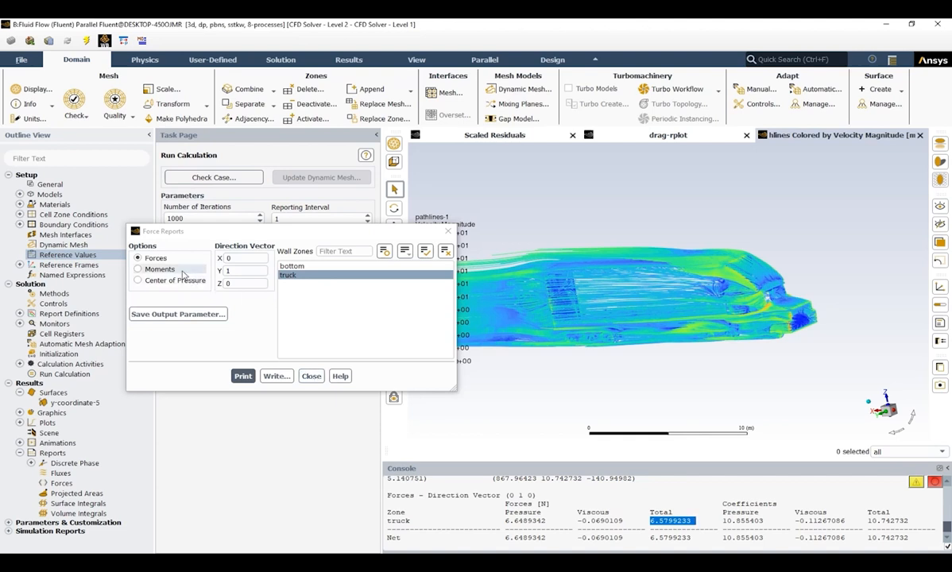
# - Look at the moment center and moment axis options for the truck, return to Forces, and close the force reports
pyautogui.click(145, 272)
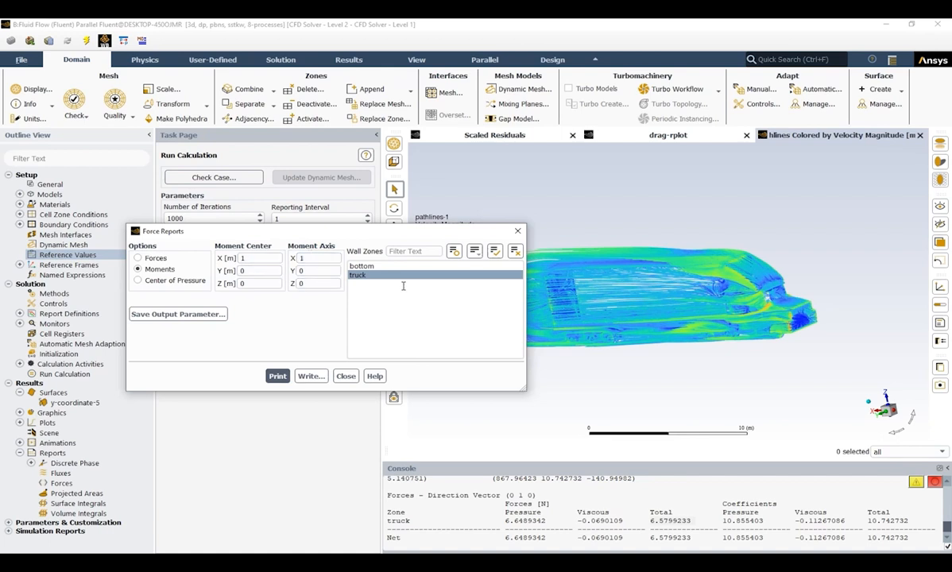
pyautogui.moveTo(314, 236); pyautogui.dragTo(248, 222)
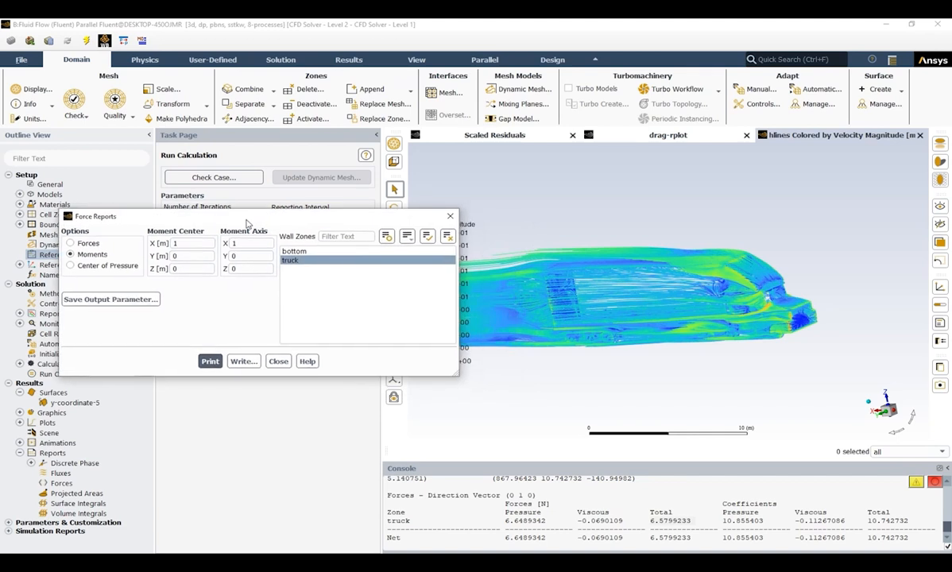
pyautogui.click(89, 243)
pyautogui.click(246, 359)
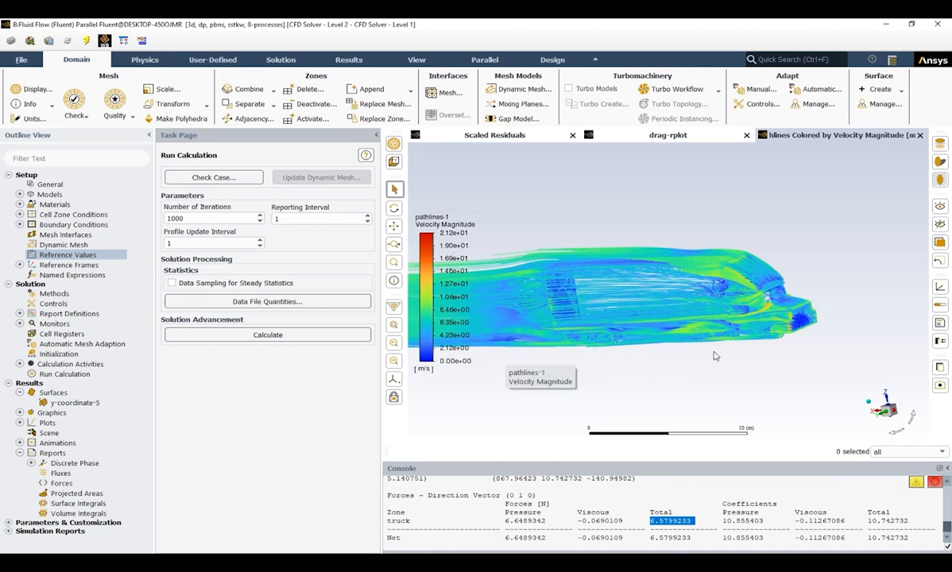
# - Reopen the contour-1 settings and check which viscous model is active in the setup
pyautogui.moveTo(713, 356); pyautogui.dragTo(604, 367)
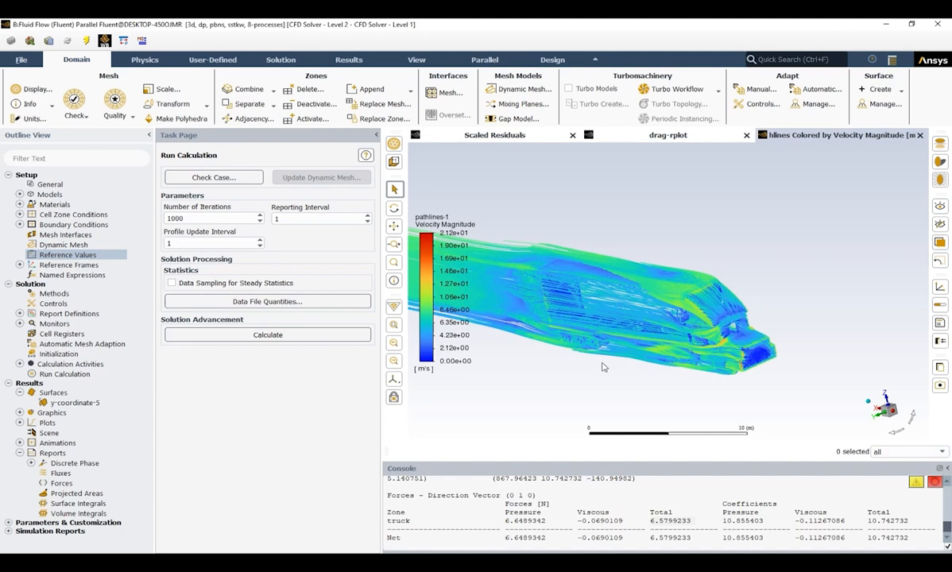
pyautogui.moveTo(592, 319); pyautogui.dragTo(610, 329)
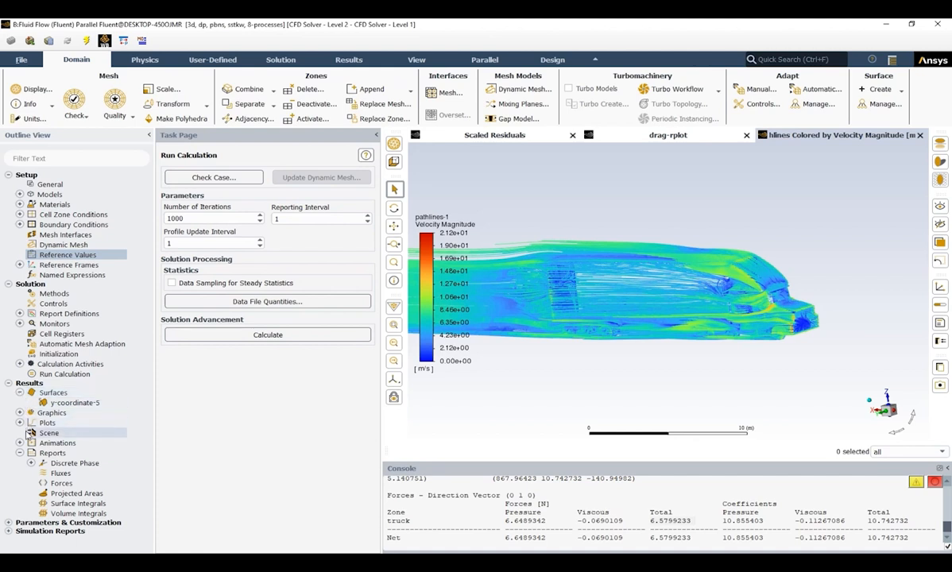
pyautogui.click(20, 414)
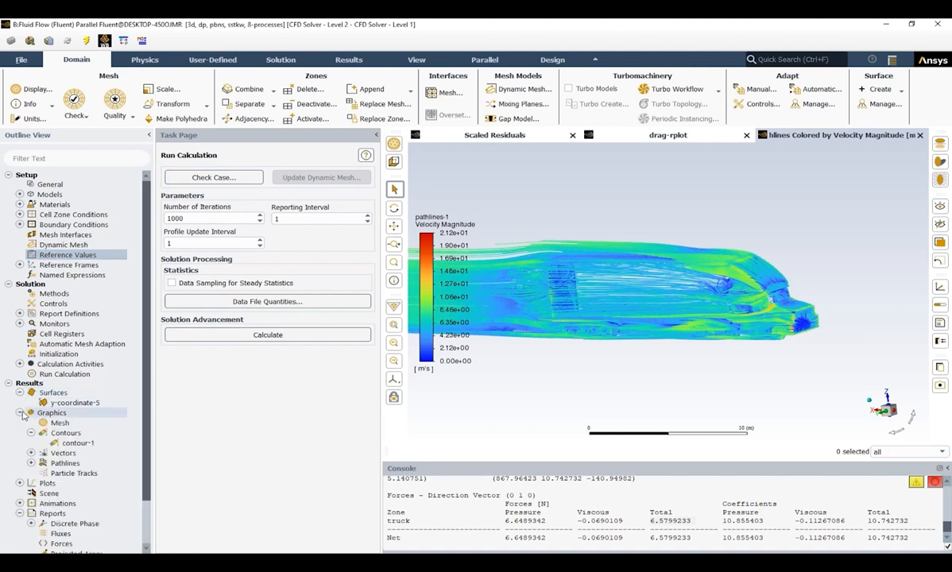
pyautogui.click(89, 444)
pyautogui.doubleClick(89, 444)
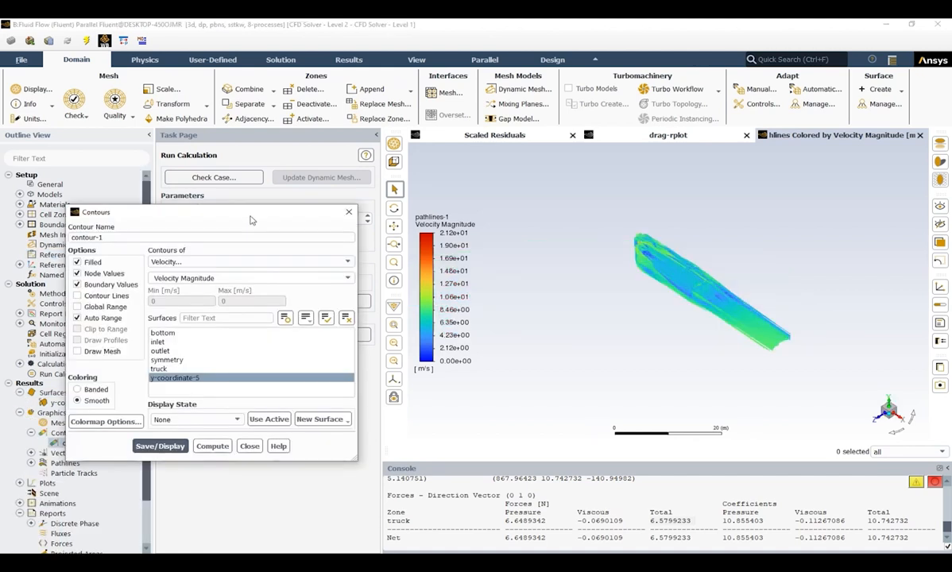
pyautogui.moveTo(236, 207); pyautogui.dragTo(315, 212)
pyautogui.click(22, 195)
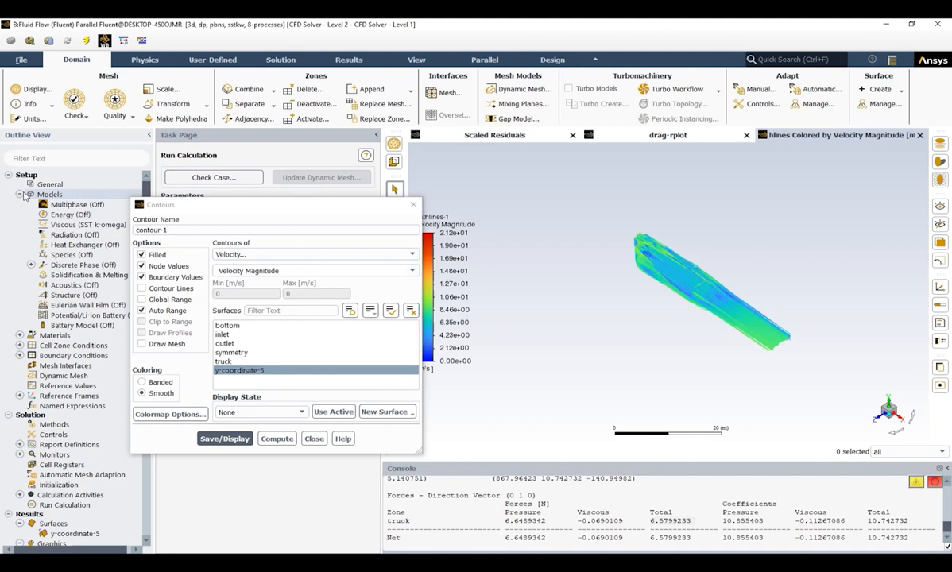
pyautogui.click(20, 194)
pyautogui.moveTo(199, 205); pyautogui.dragTo(102, 187)
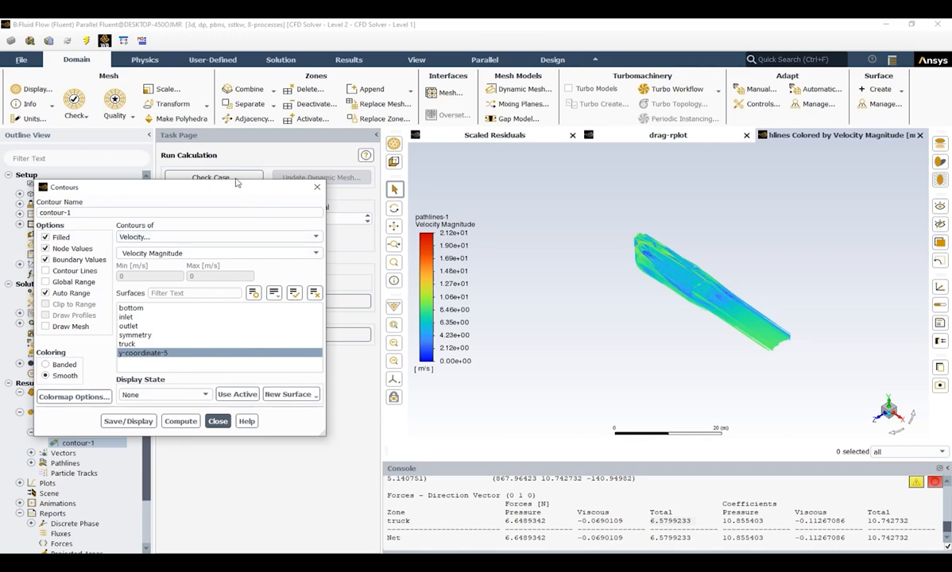
pyautogui.moveTo(184, 188); pyautogui.dragTo(224, 198)
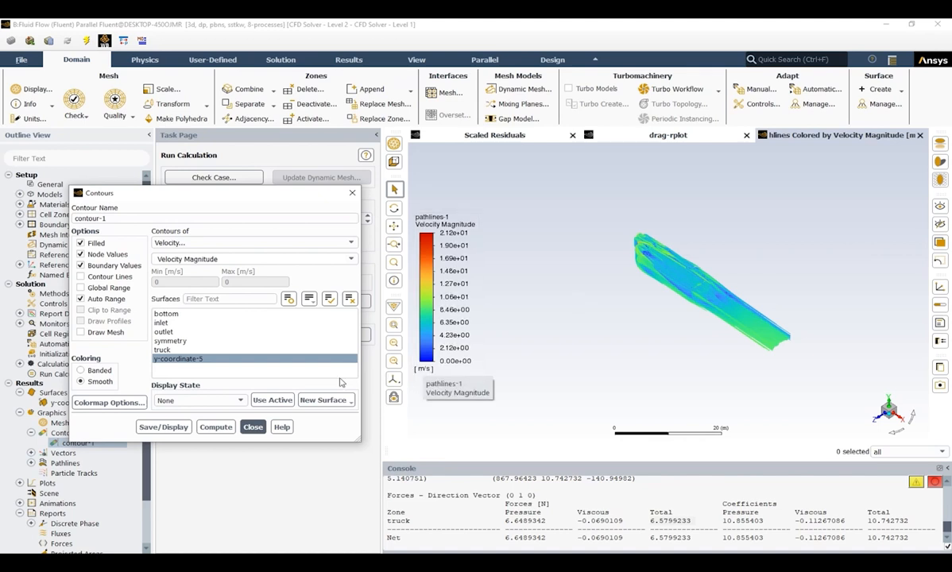
# - Change contour-1 to the turbulence variable Wall Yplus on the truck surface only, and display it in a side view
pyautogui.click(256, 244)
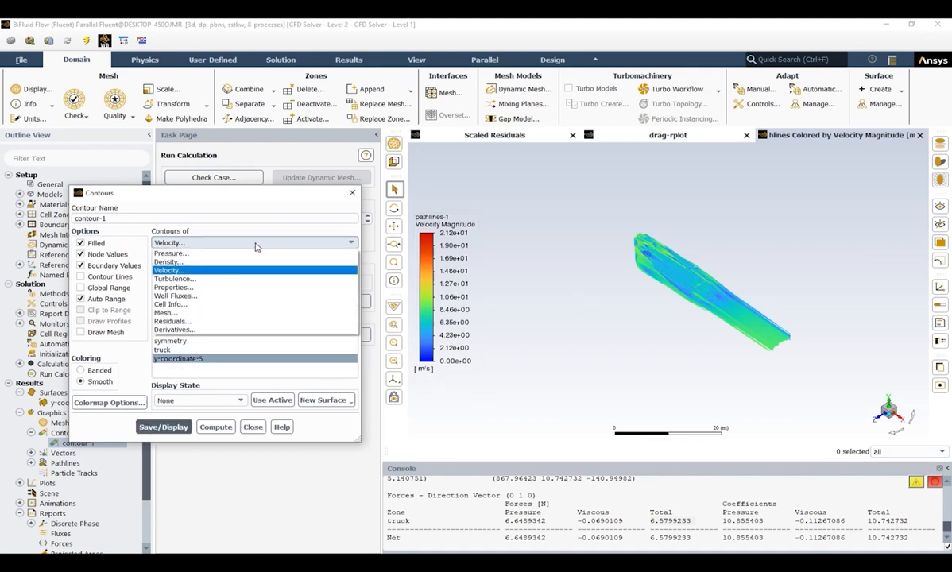
pyautogui.click(190, 279)
pyautogui.click(351, 260)
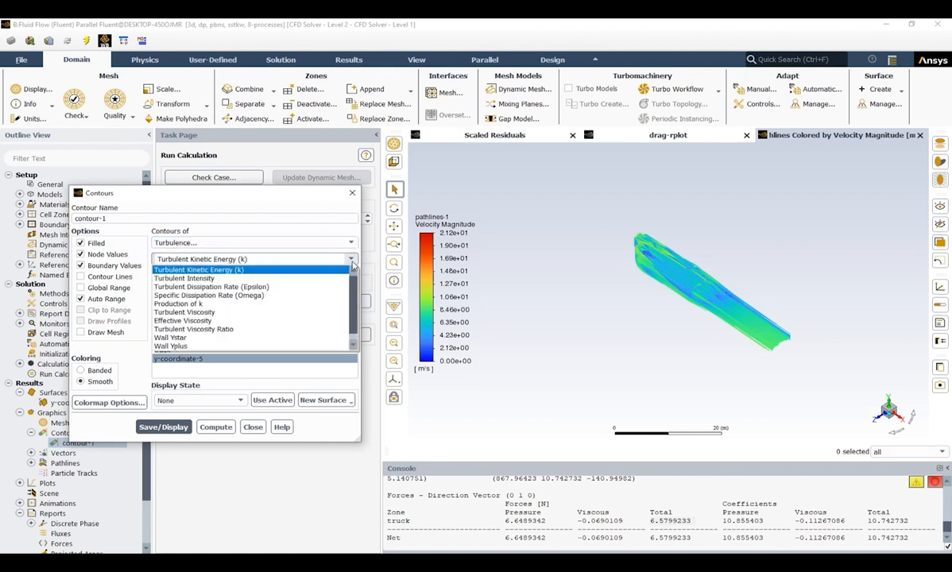
pyautogui.click(173, 332)
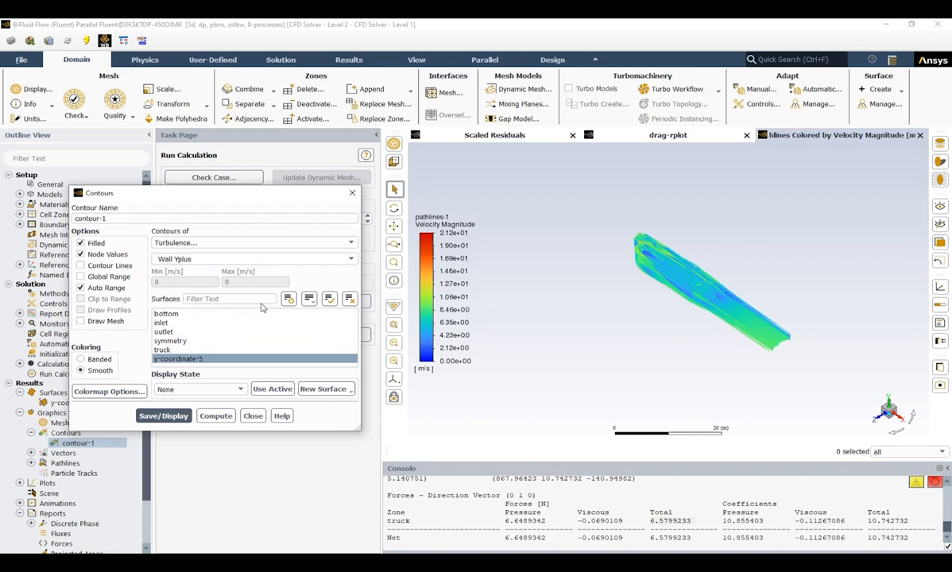
pyautogui.click(177, 359)
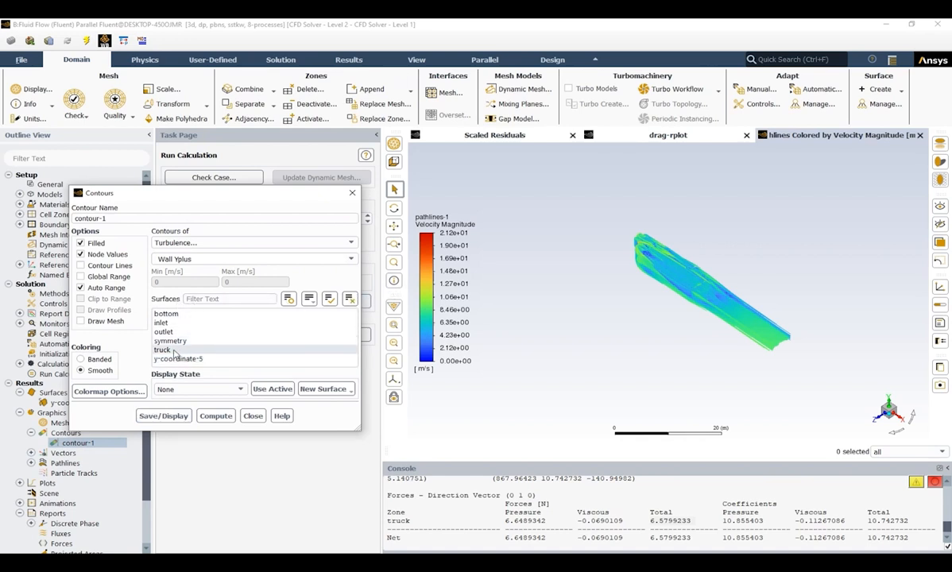
pyautogui.click(167, 350)
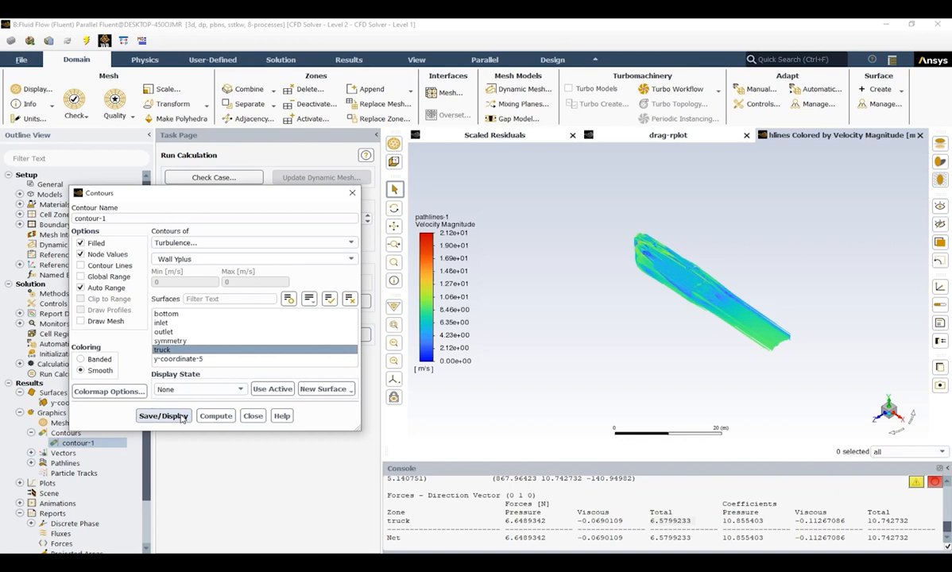
pyautogui.click(163, 415)
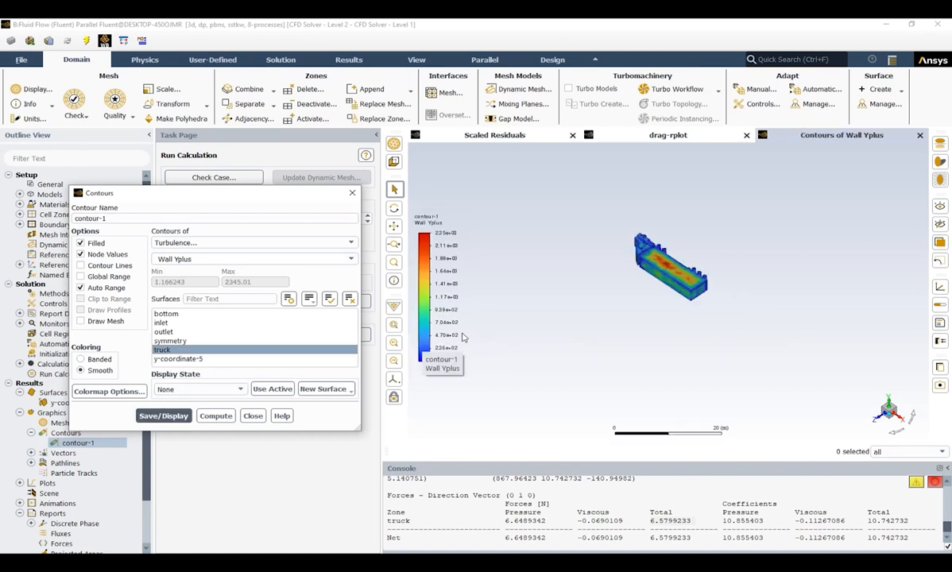
pyautogui.click(882, 419)
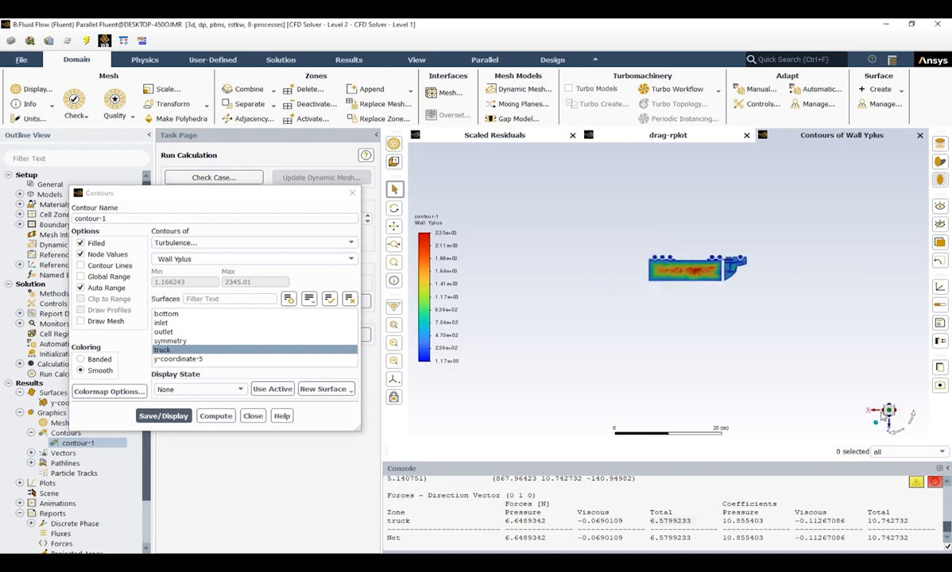
# - Examine the Wall Yplus contours on the truck up close from the opposite side and from the front corner
pyautogui.click(899, 436)
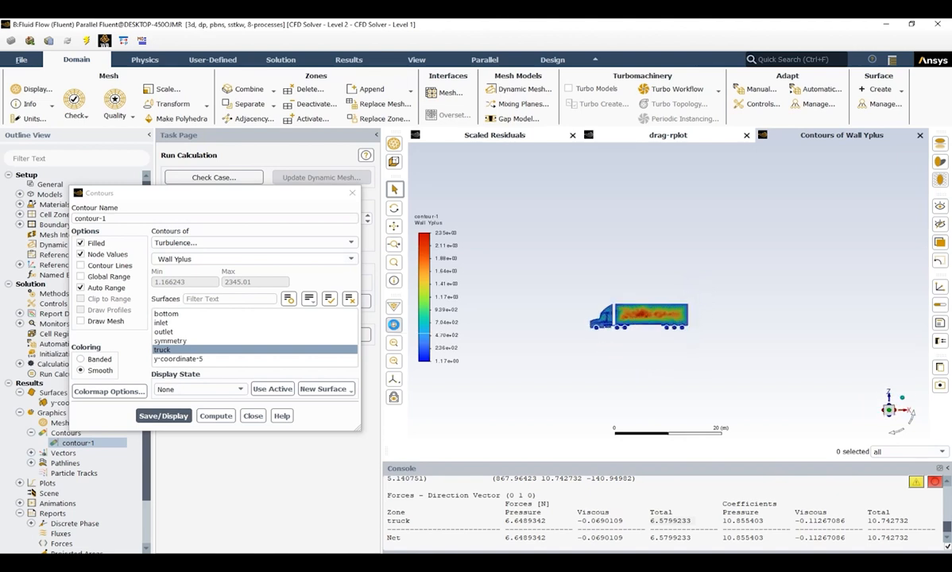
pyautogui.click(393, 324)
pyautogui.moveTo(565, 372); pyautogui.dragTo(213, 276)
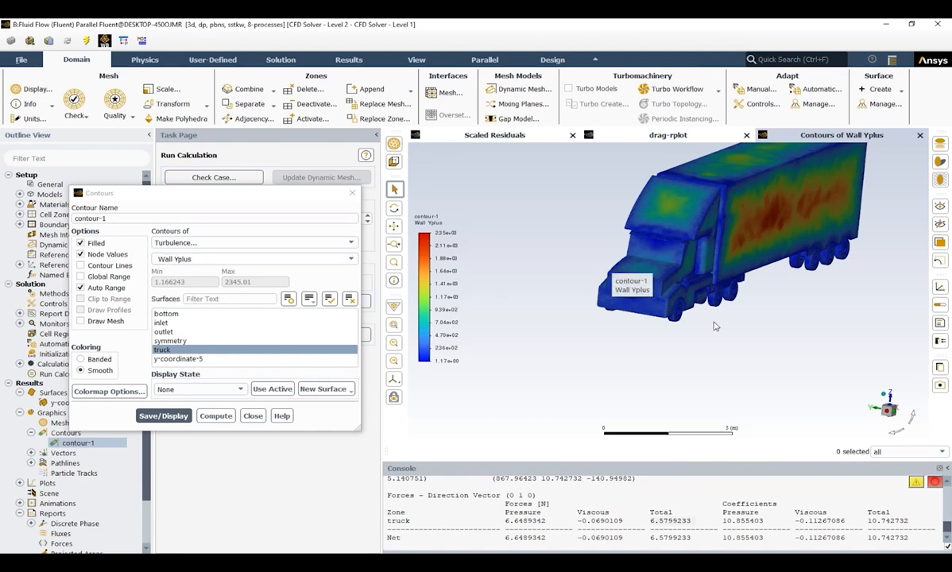
pyautogui.moveTo(714, 325); pyautogui.dragTo(652, 318)
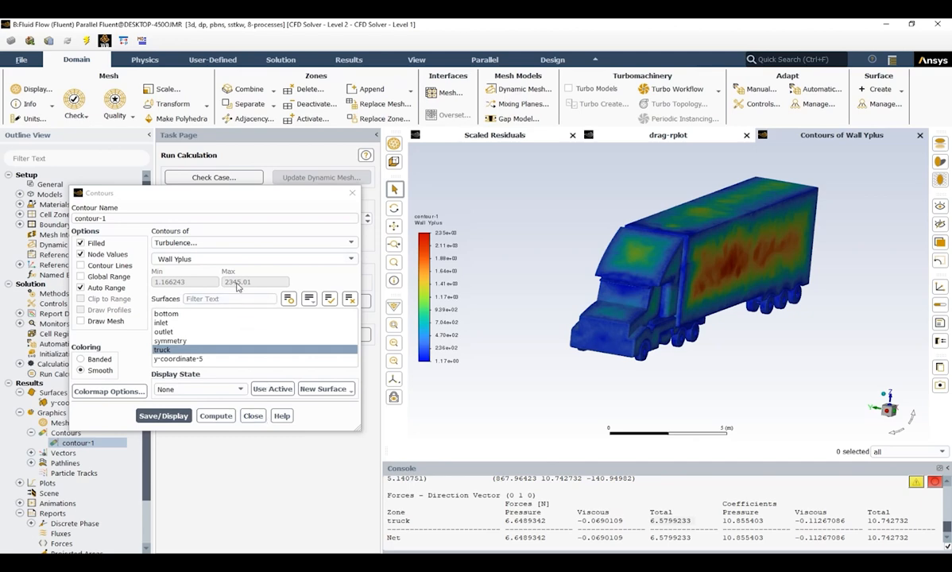
# - Check the active viscous model in the setup once more and close the contour-1 settings
pyautogui.moveTo(191, 193); pyautogui.dragTo(270, 194)
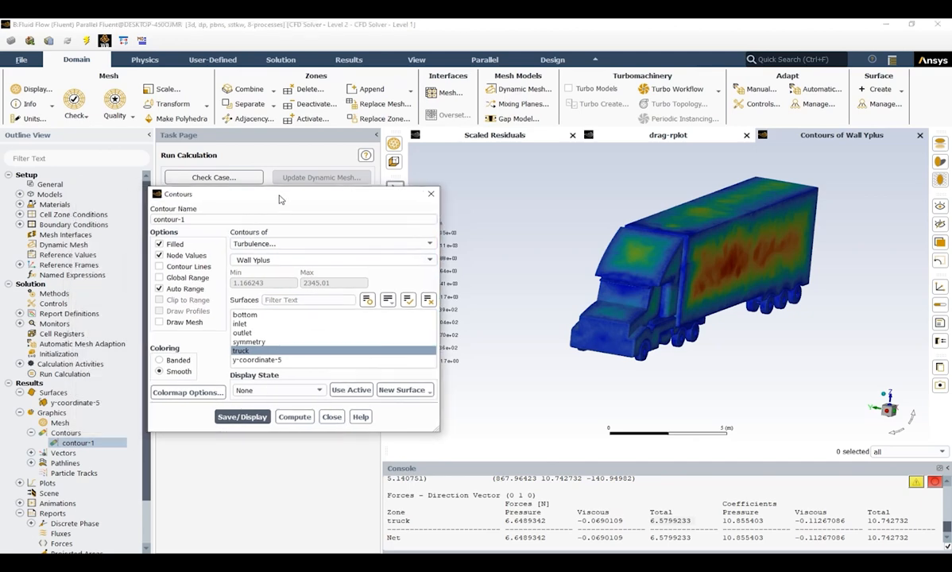
pyautogui.click(19, 195)
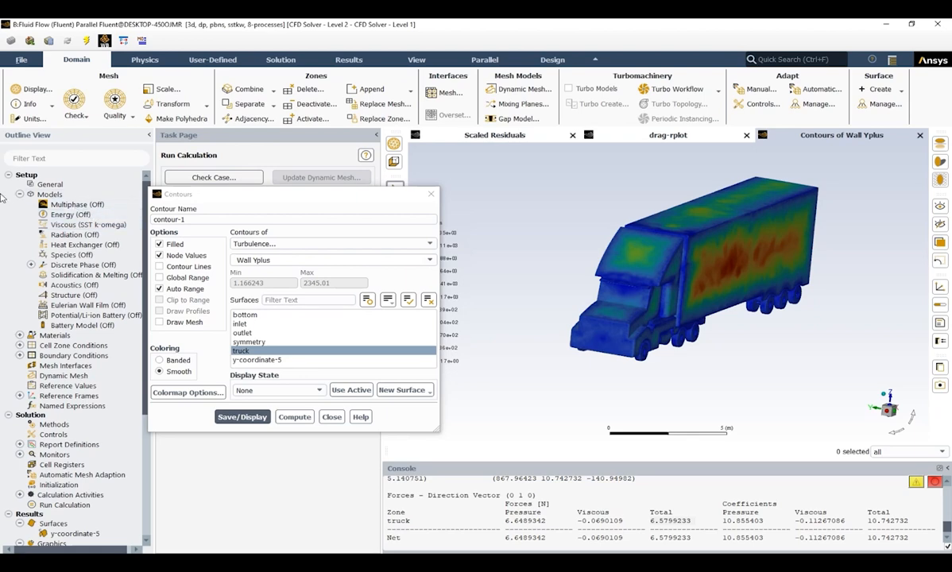
pyautogui.click(19, 195)
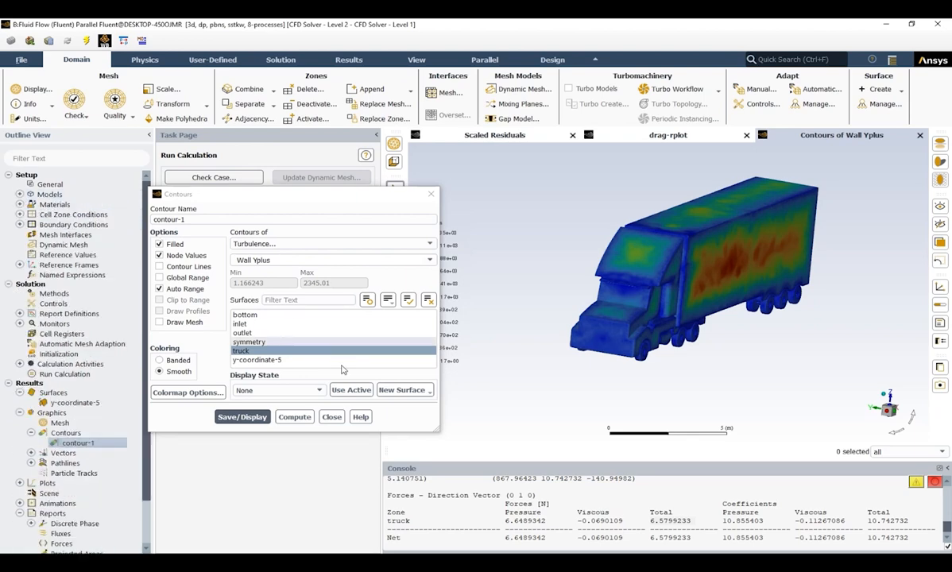
pyautogui.click(332, 418)
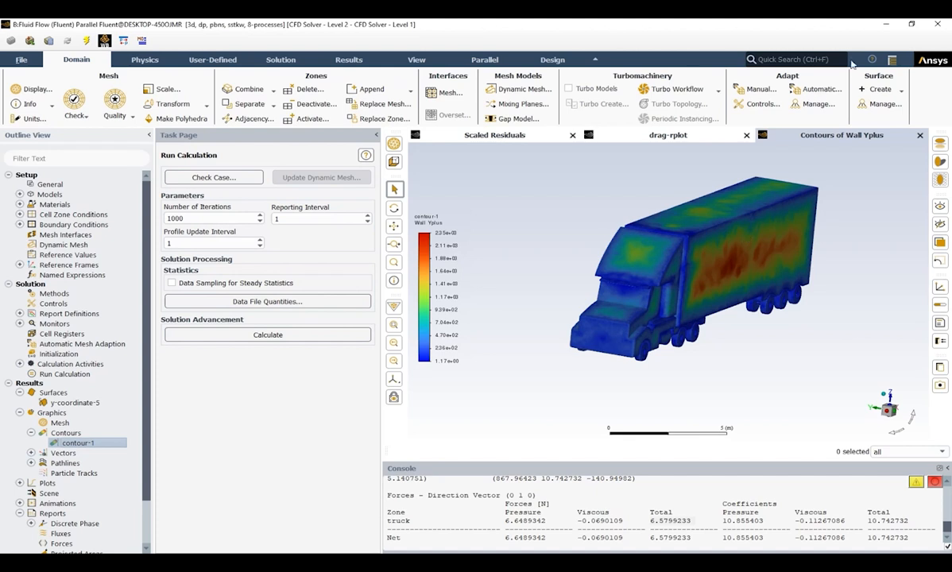
# - Quit Fluent, applying the settings changes to current and future calculations
pyautogui.click(936, 24)
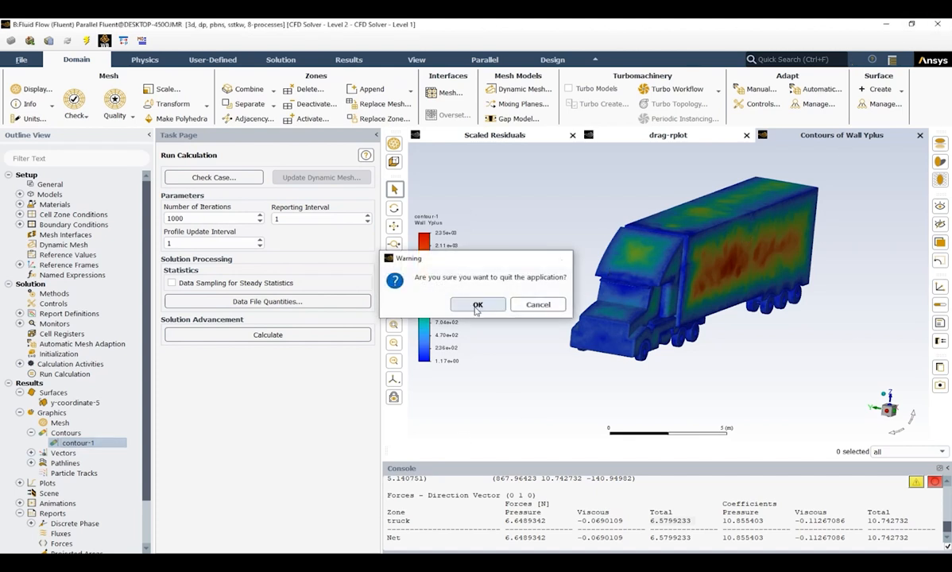
pyautogui.click(477, 304)
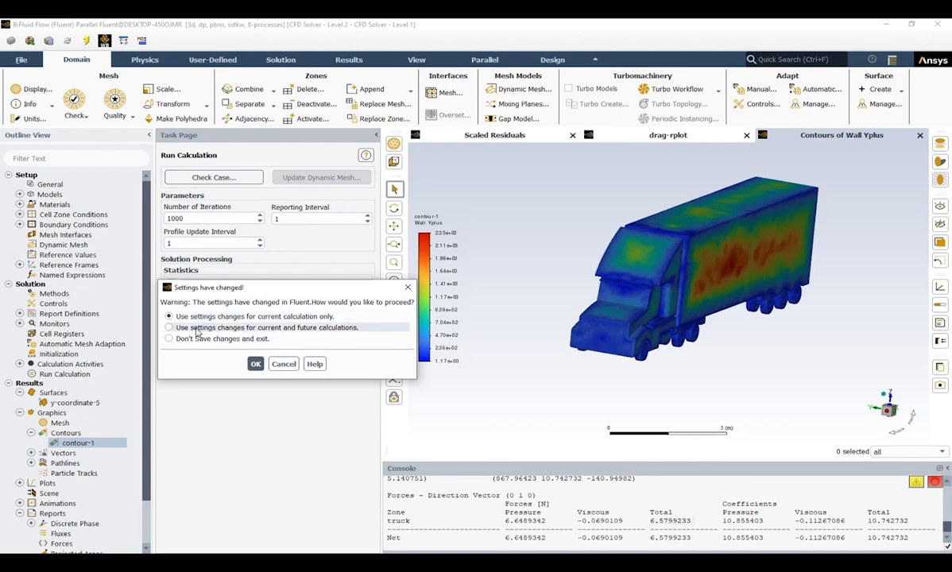
pyautogui.click(266, 330)
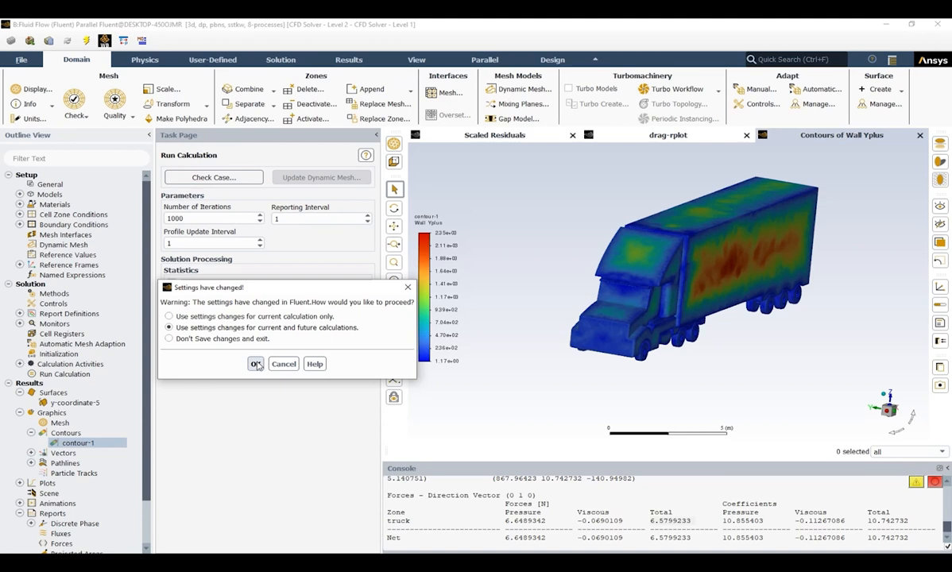
pyautogui.click(255, 364)
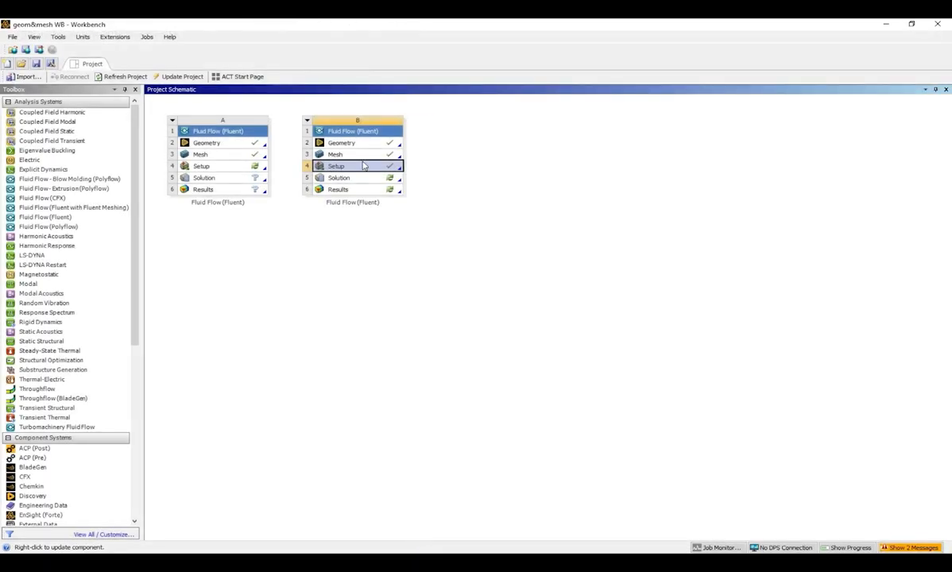
# - Open the mesh of the second Fluid Flow (Fluent) system in Meshing and inspect the existing mesh around the truck
pyautogui.doubleClick(349, 154)
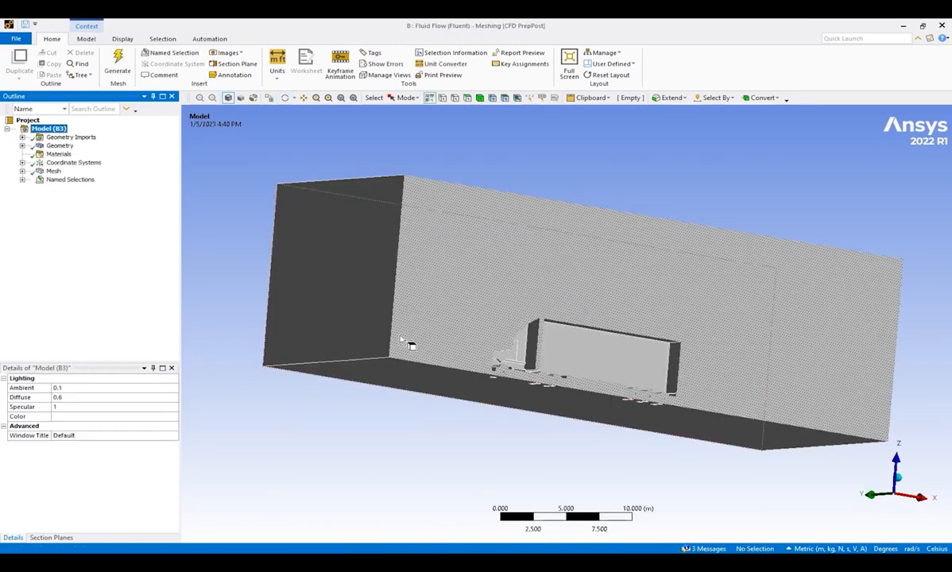
pyautogui.click(33, 170)
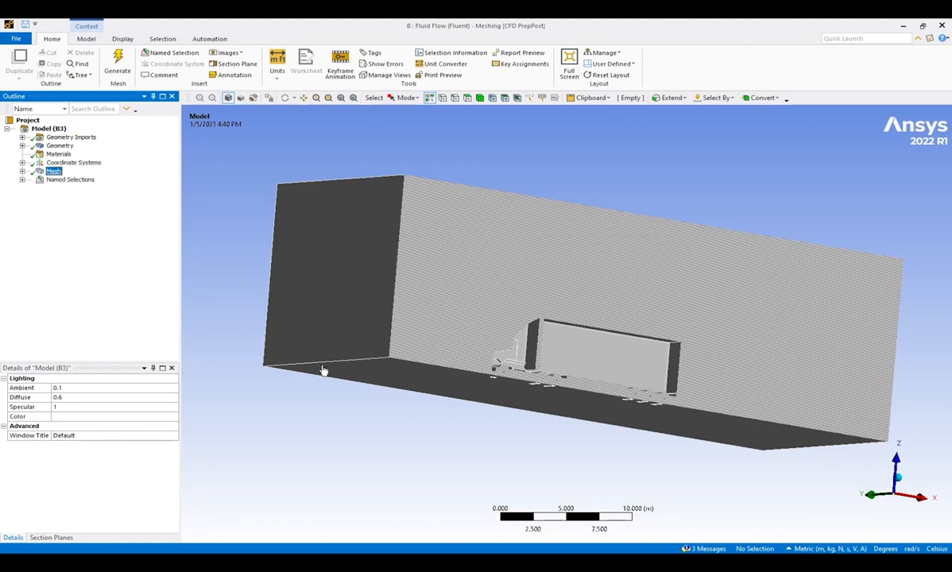
pyautogui.scroll(-2, 524, 326)
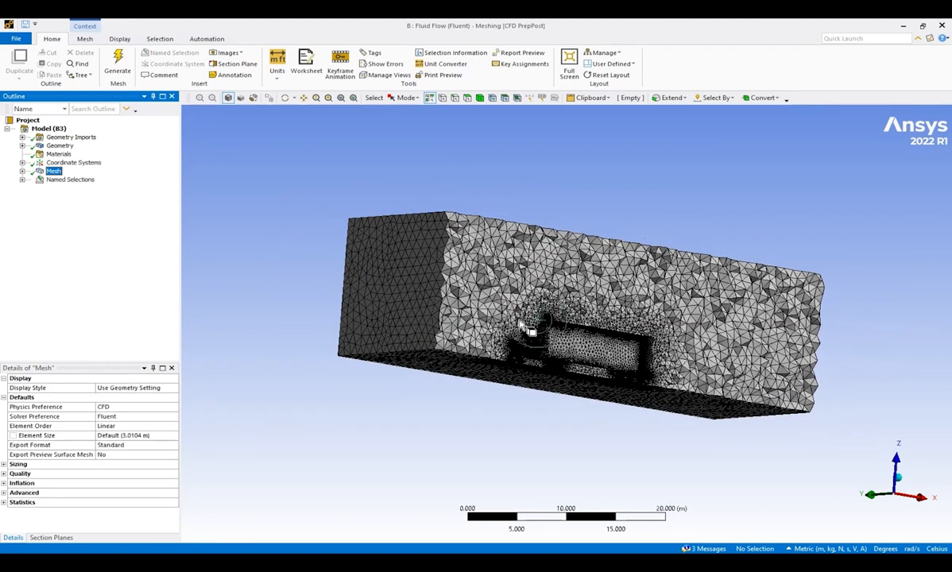
pyautogui.scroll(4, 525, 326)
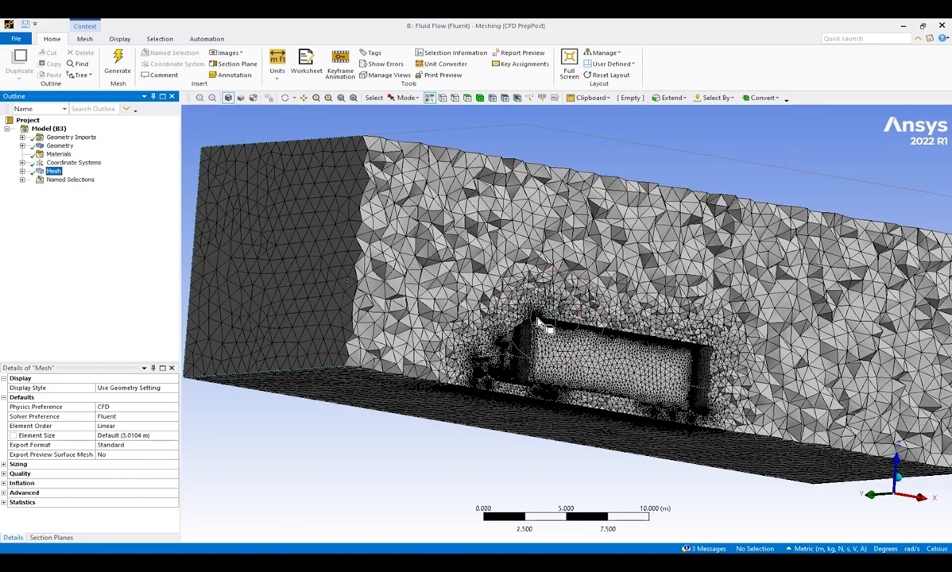
pyautogui.scroll(5, 604, 332)
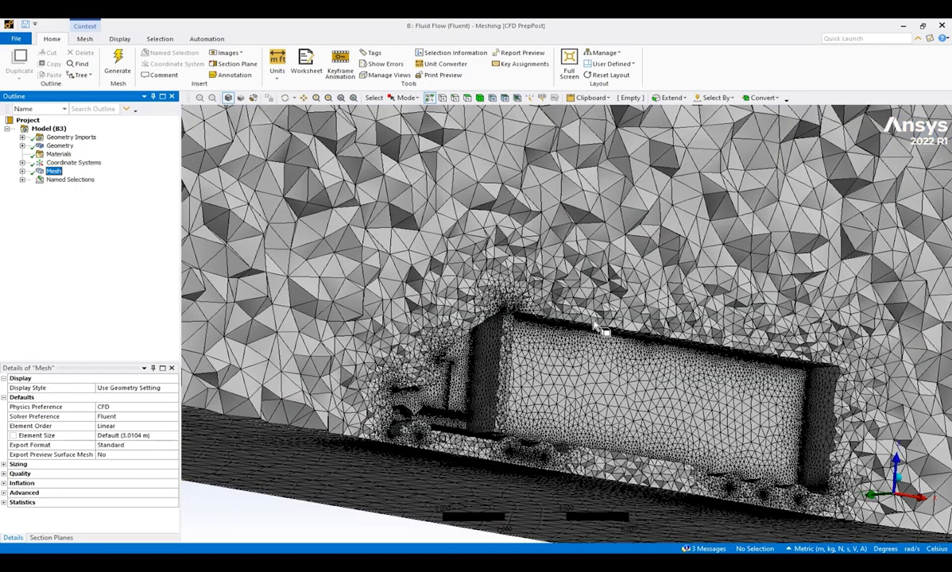
pyautogui.moveTo(604, 332); pyautogui.dragTo(604, 302, button='middle')
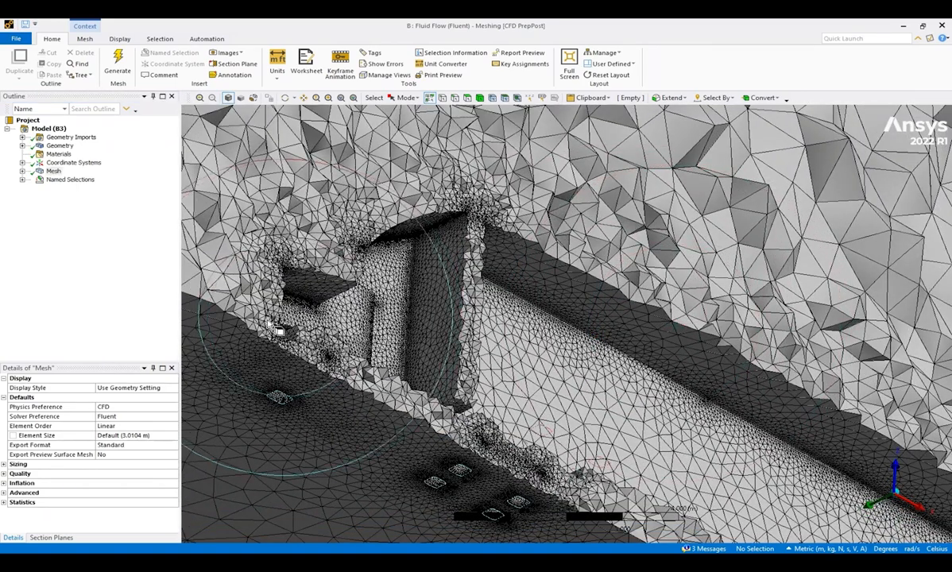
# - Insert a sizing control in the mesh, scoped to the truck named selection
pyautogui.click(22, 171)
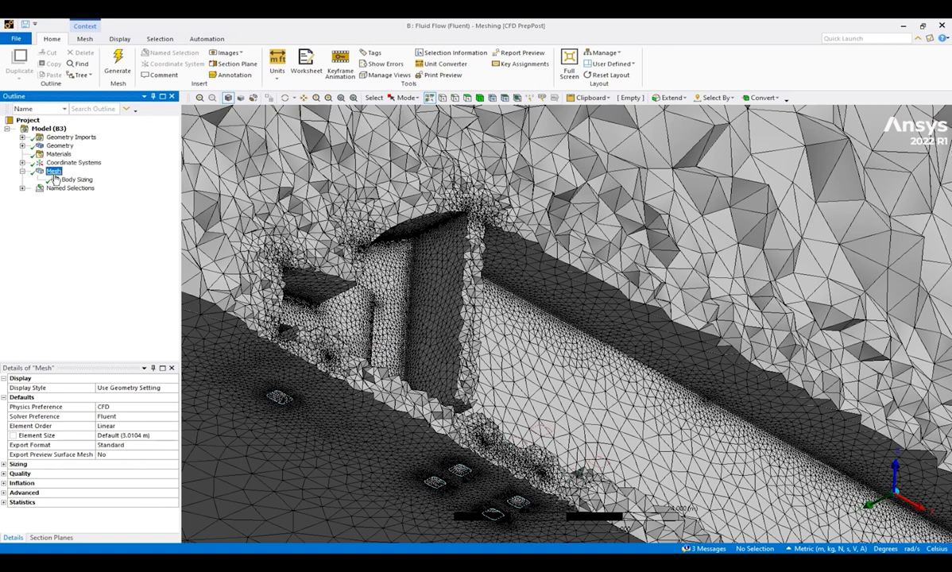
pyautogui.rightClick(53, 171)
pyautogui.moveTo(87, 181)
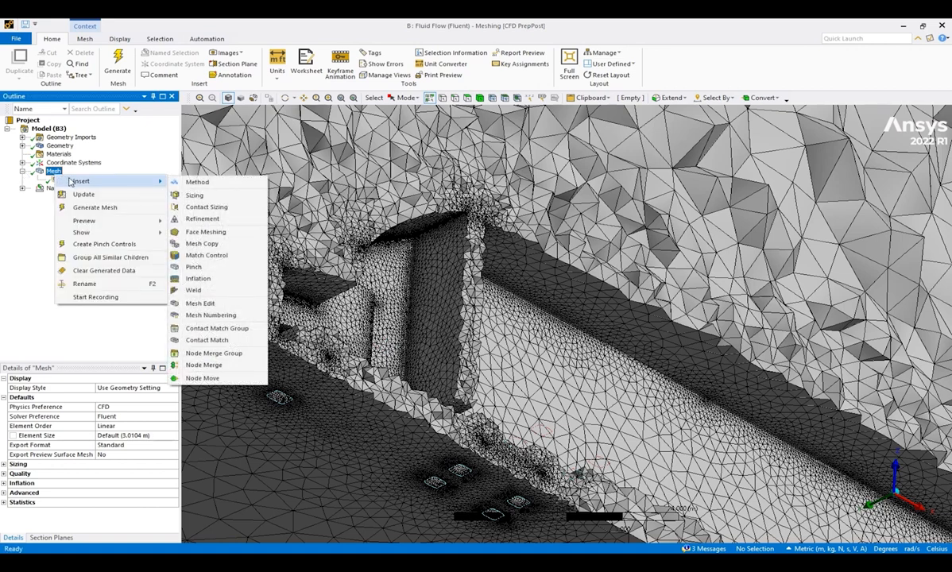
pyautogui.click(205, 195)
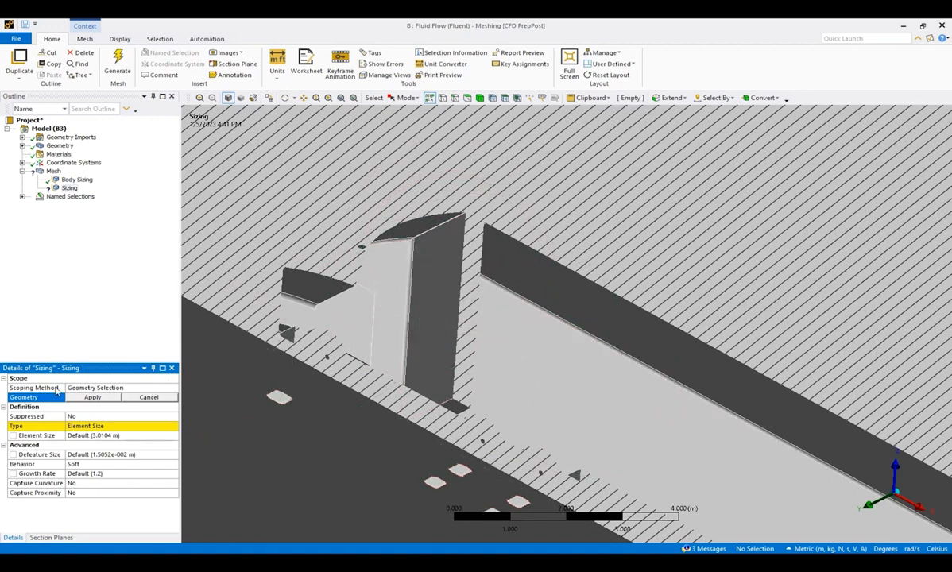
pyautogui.click(170, 389)
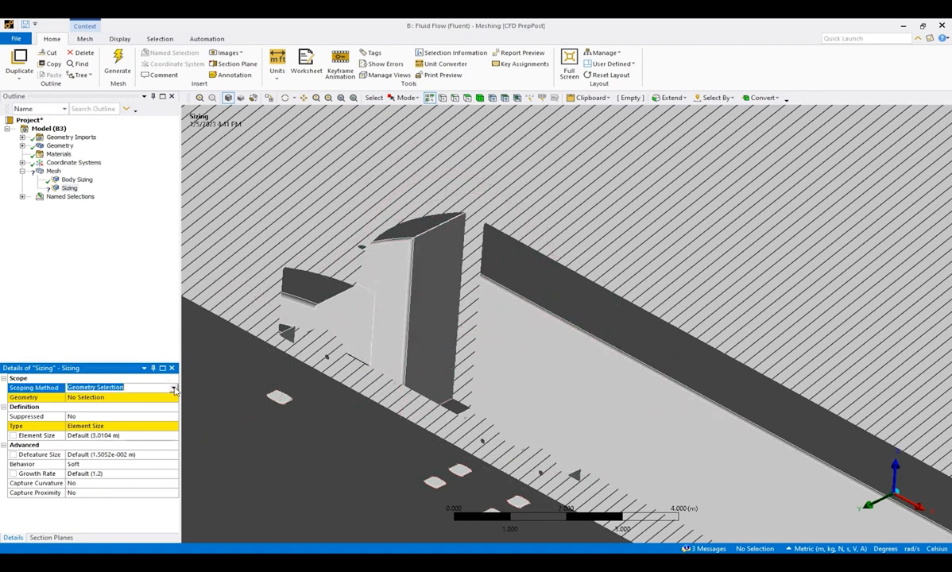
pyautogui.click(174, 388)
pyautogui.click(110, 403)
pyautogui.click(131, 397)
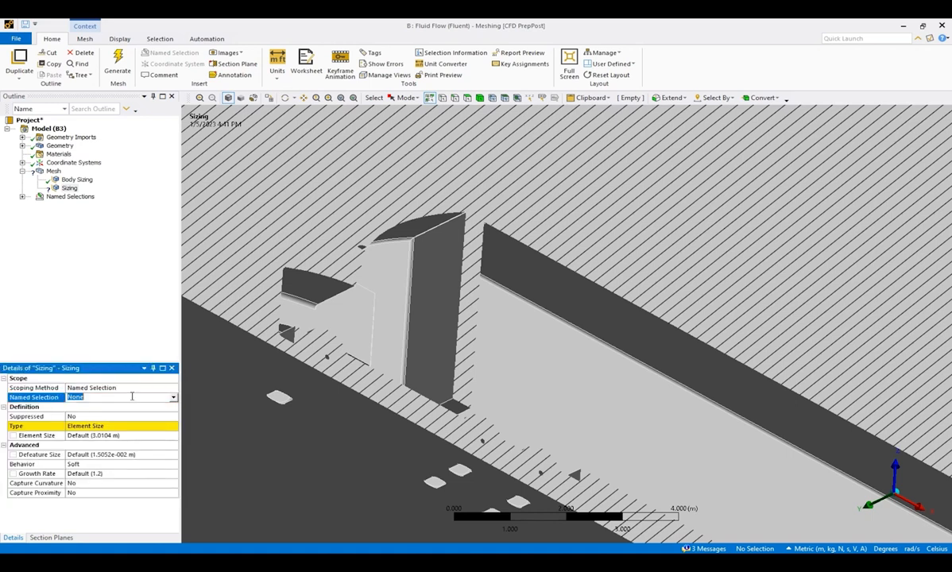
pyautogui.click(132, 396)
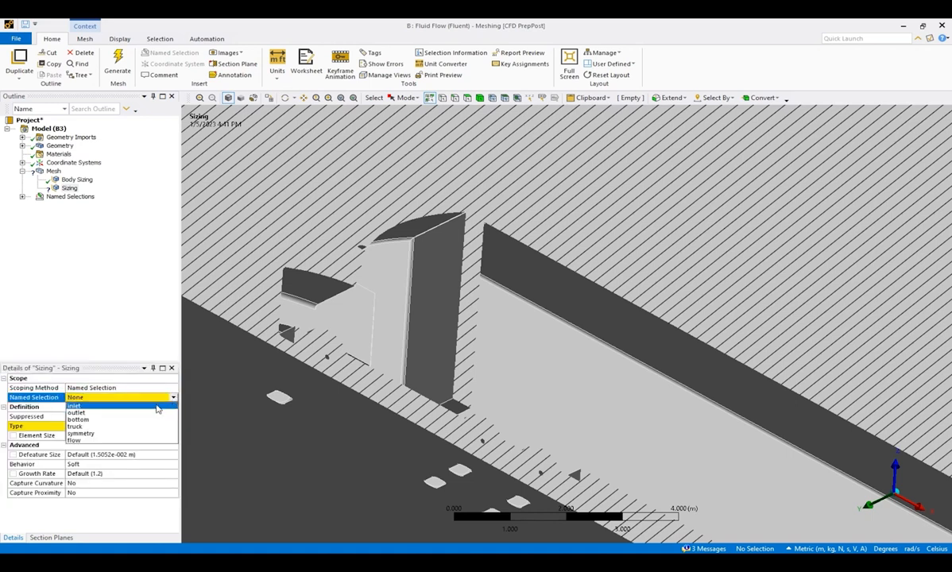
pyautogui.click(84, 429)
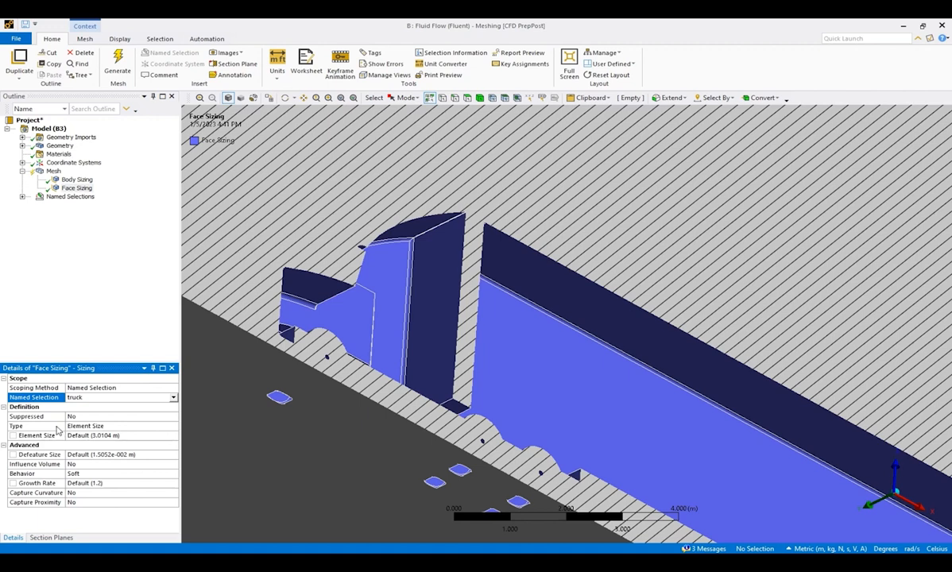
# - Set the truck face sizing's element size to 0.1 m and enable both Capture Curvature and Capture Proximity
pyautogui.click(111, 436)
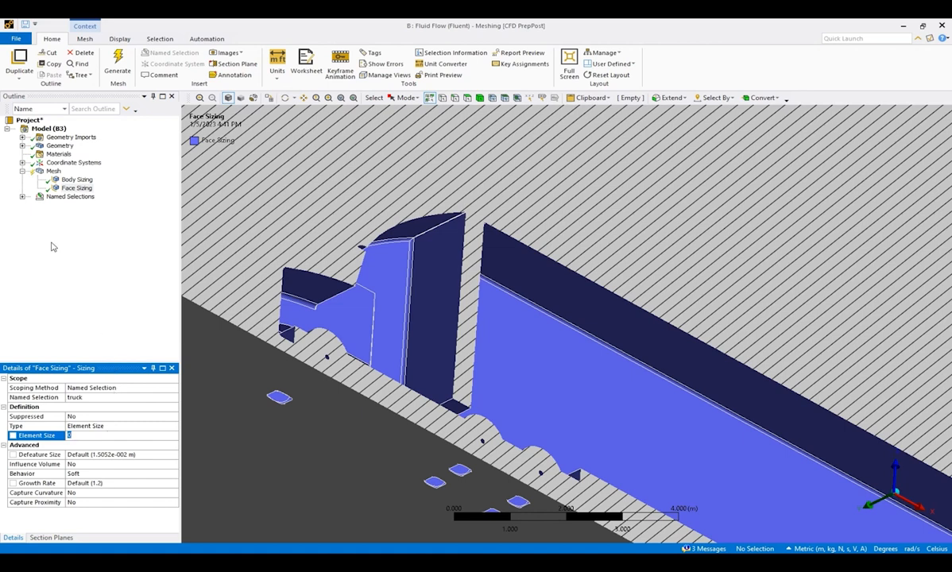
pyautogui.click(76, 180)
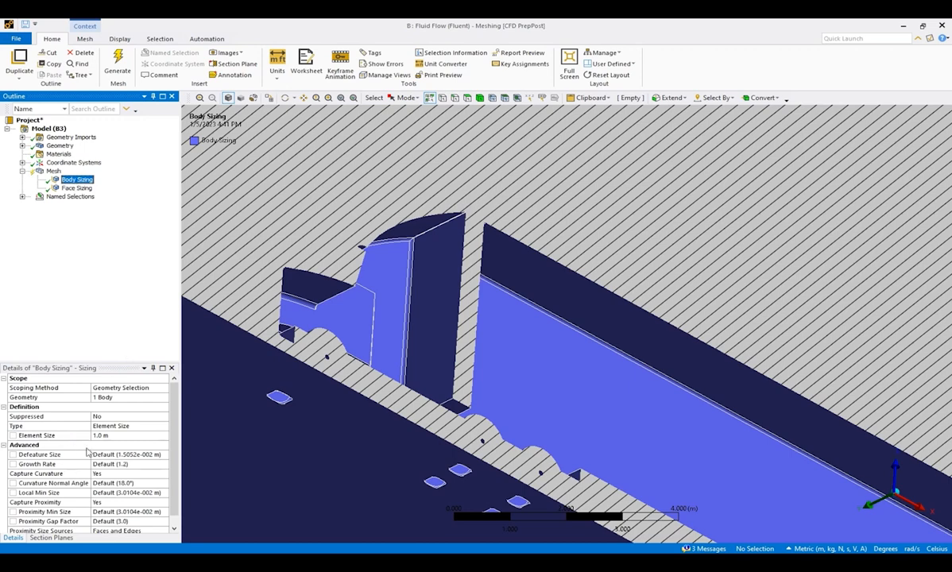
pyautogui.click(84, 189)
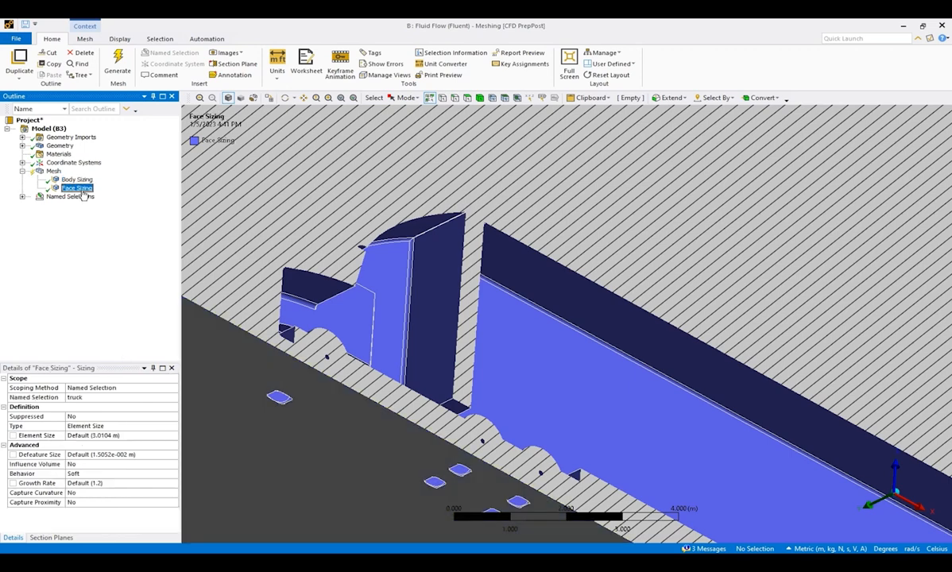
pyautogui.click(108, 436)
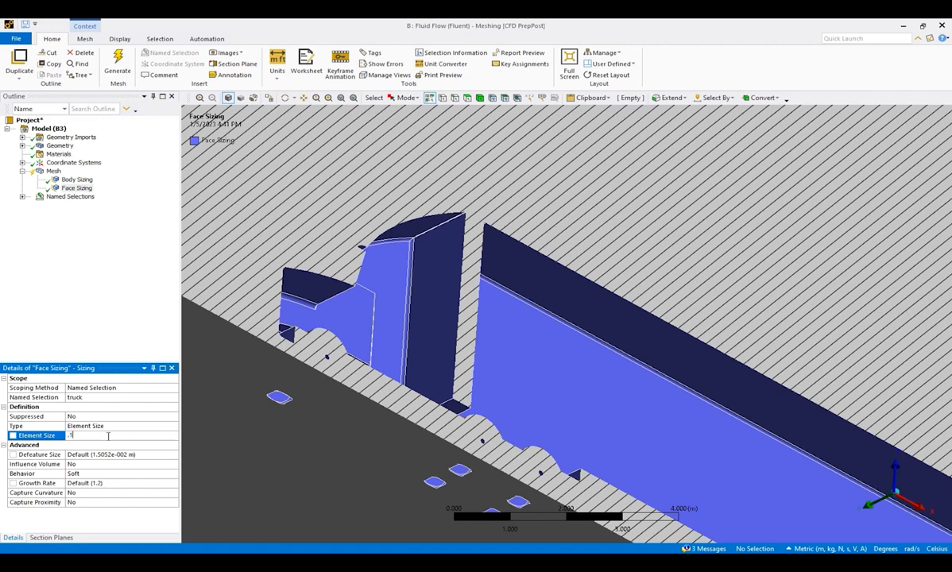
pyautogui.doubleClick(96, 495)
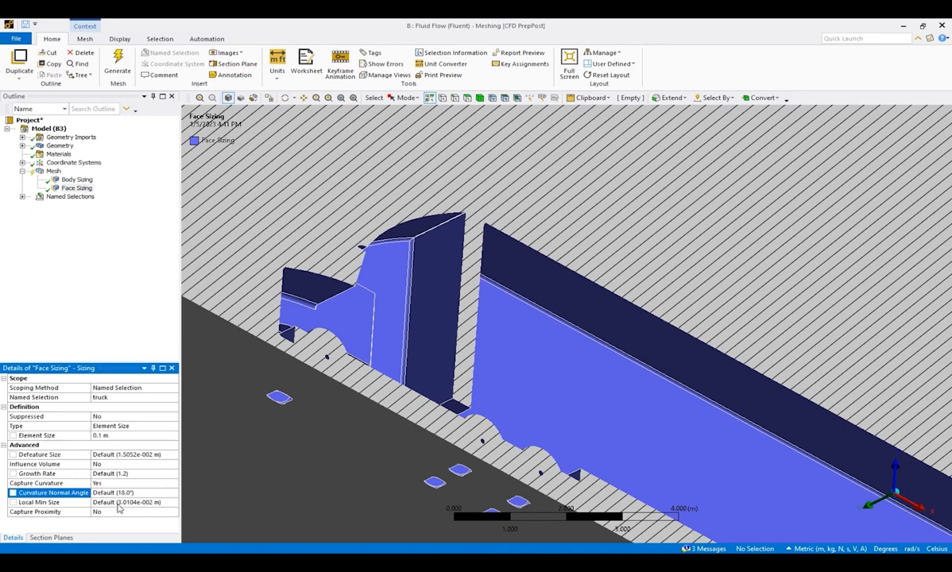
pyautogui.doubleClick(125, 511)
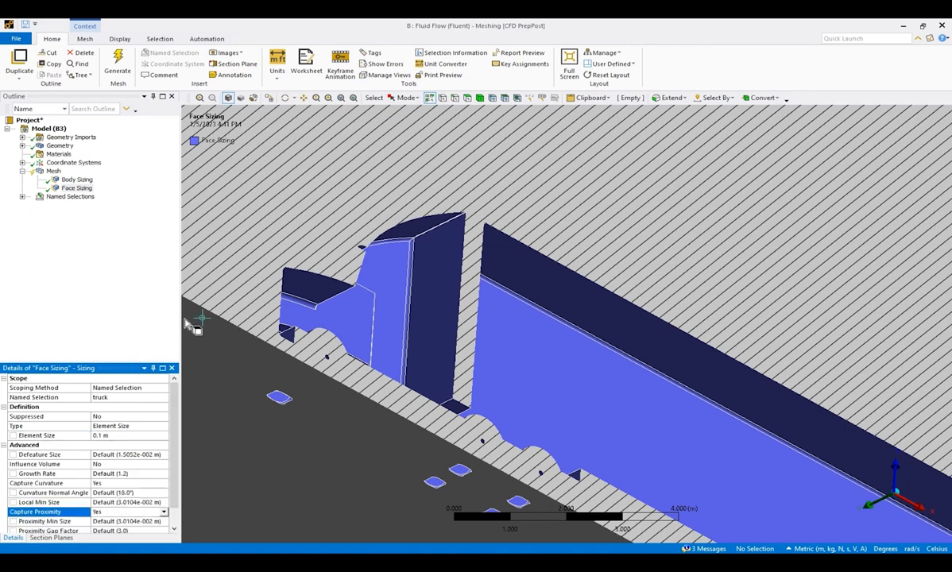
# - Generate the mesh with the truck face sizing, inspect it around the cab, and check the element count in the statistics
pyautogui.click(53, 171)
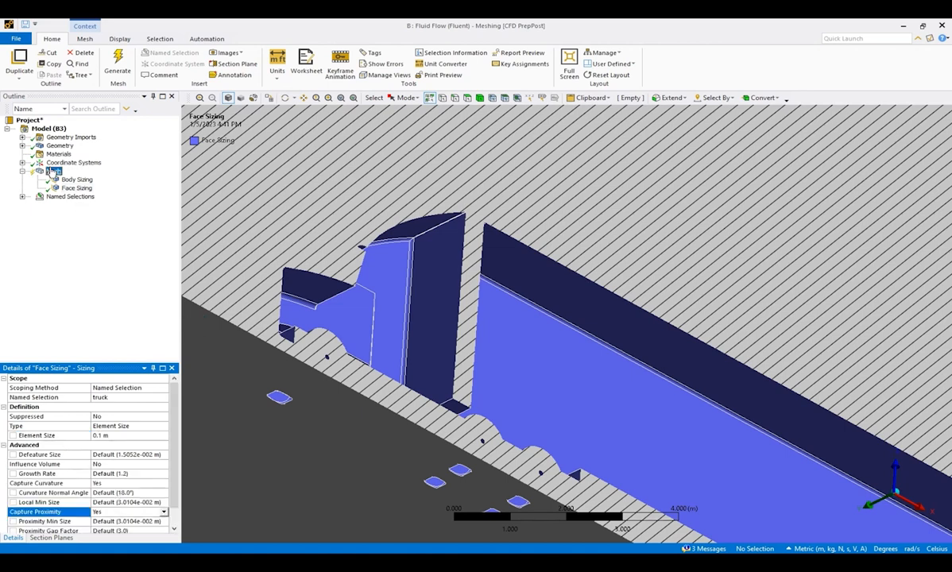
pyautogui.click(118, 64)
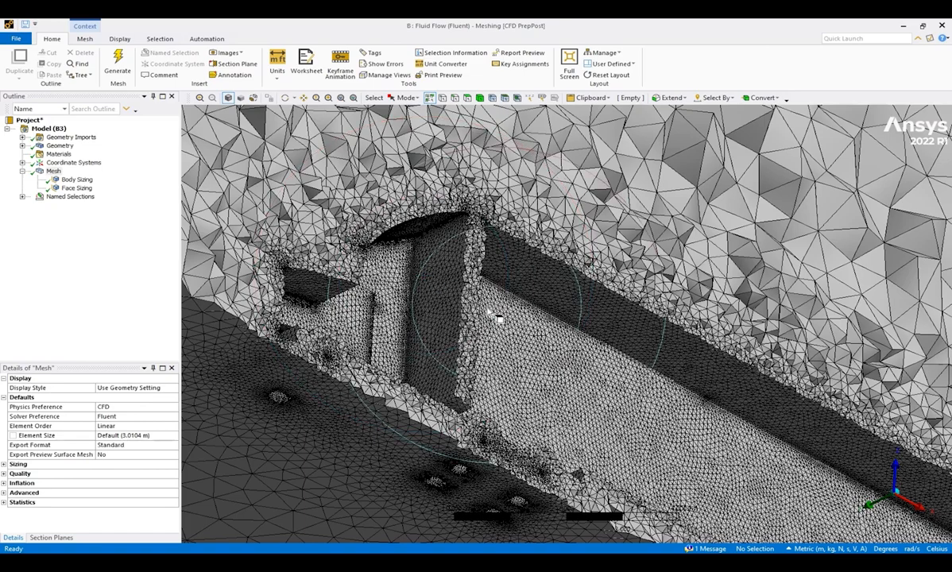
pyautogui.moveTo(501, 312); pyautogui.dragTo(497, 362)
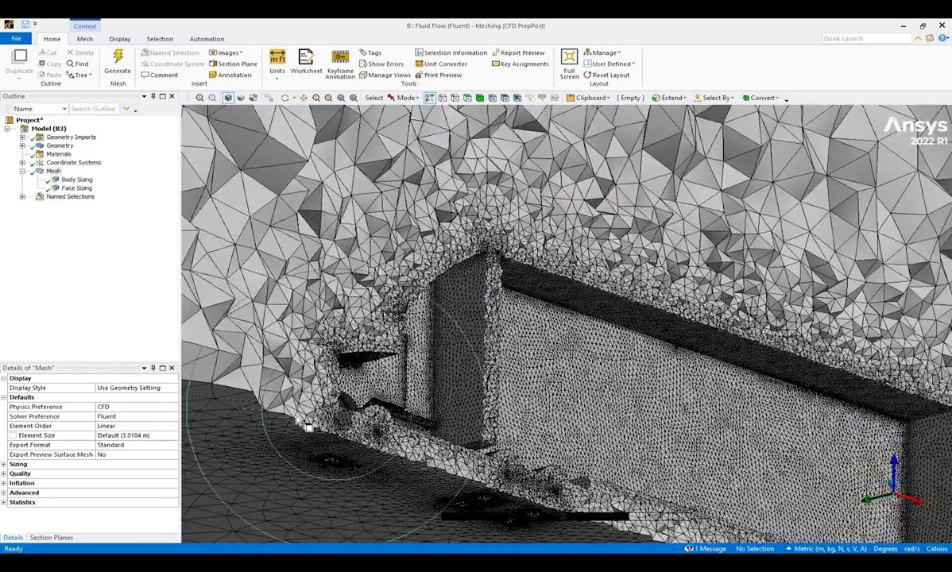
pyautogui.click(4, 503)
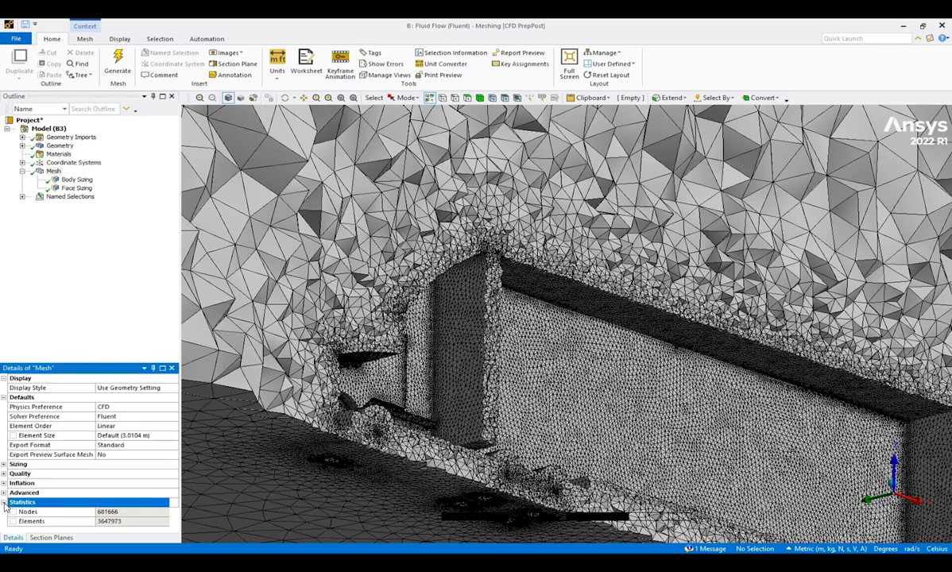
pyautogui.click(110, 521)
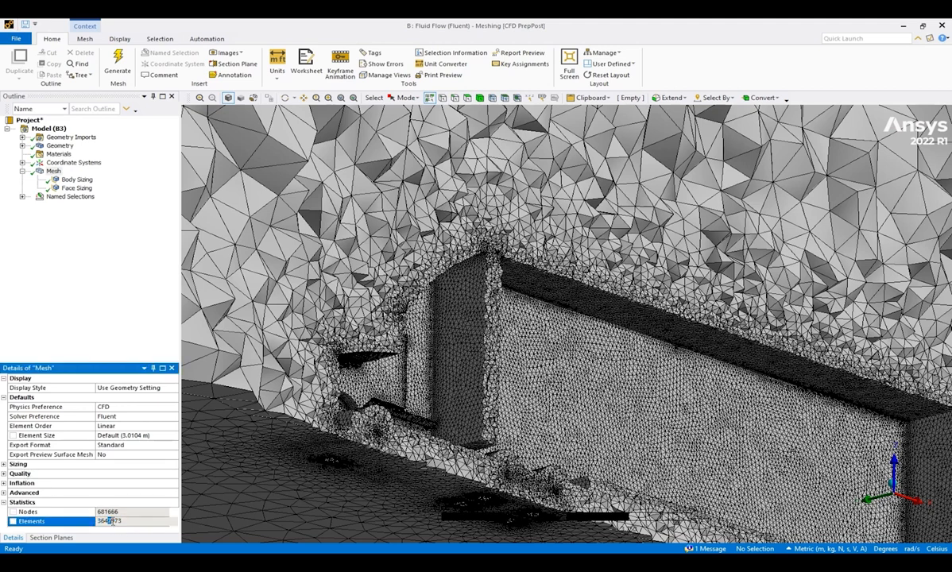
# - Examine the refined section mesh around the truck's cab, trailer and underbody from several angles
pyautogui.moveTo(424, 304); pyautogui.dragTo(338, 310, button='middle')
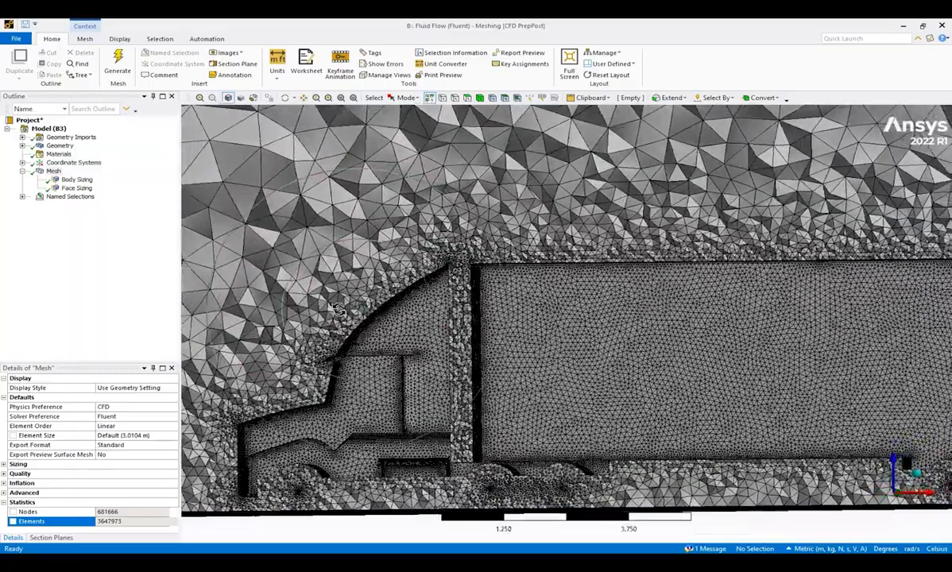
pyautogui.moveTo(453, 329); pyautogui.dragTo(422, 311, button='middle')
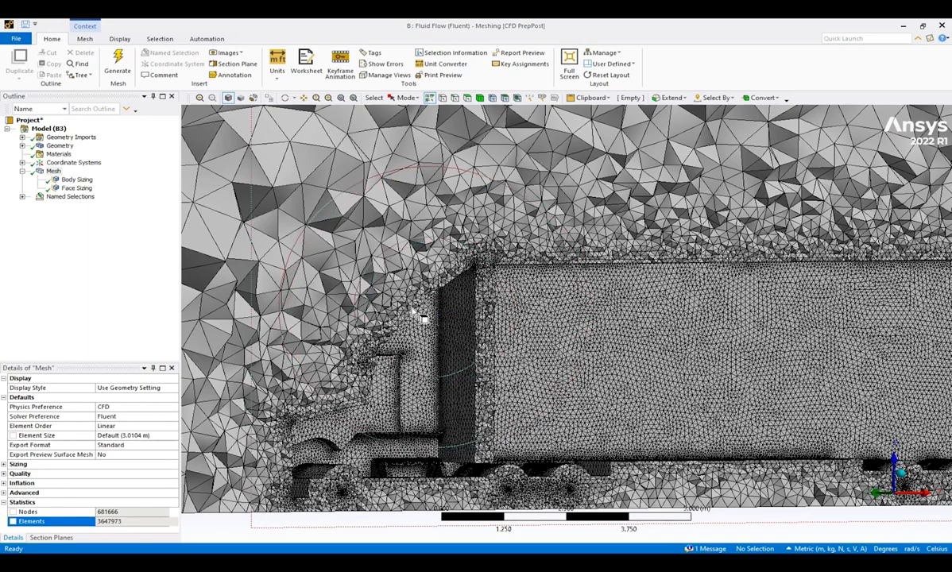
pyautogui.moveTo(413, 309); pyautogui.dragTo(457, 322, button='middle')
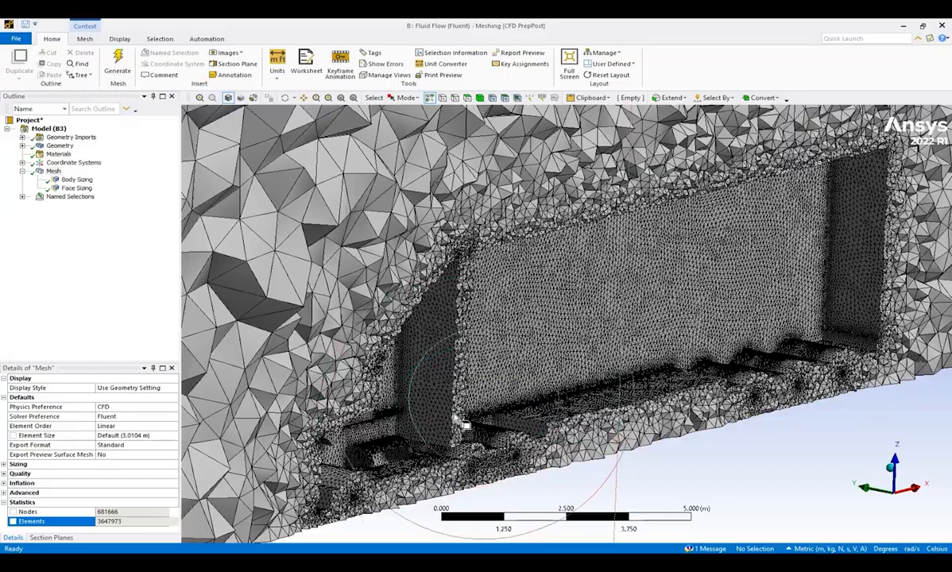
pyautogui.moveTo(497, 364); pyautogui.dragTo(373, 261)
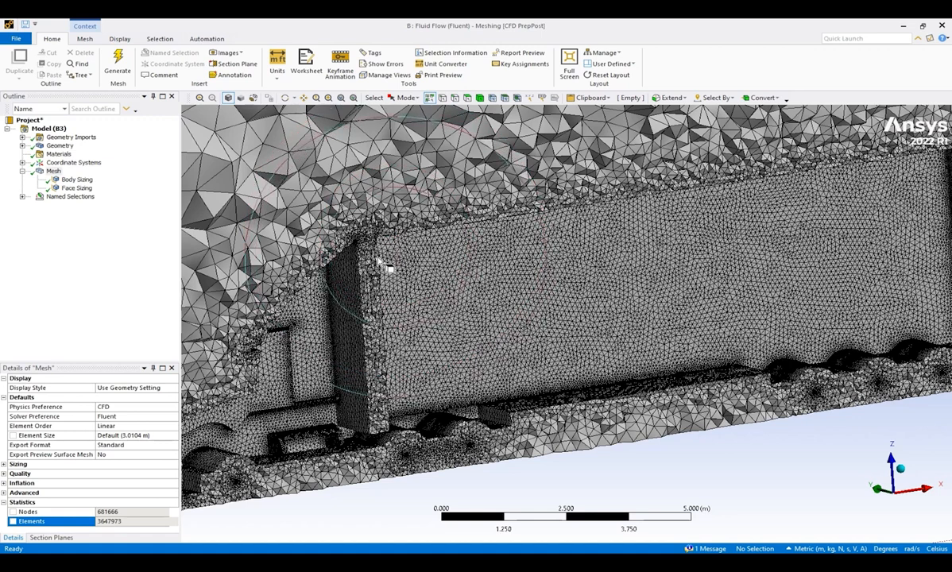
pyautogui.moveTo(373, 274); pyautogui.dragTo(393, 225, button='middle')
pyautogui.scroll(2, 379, 258)
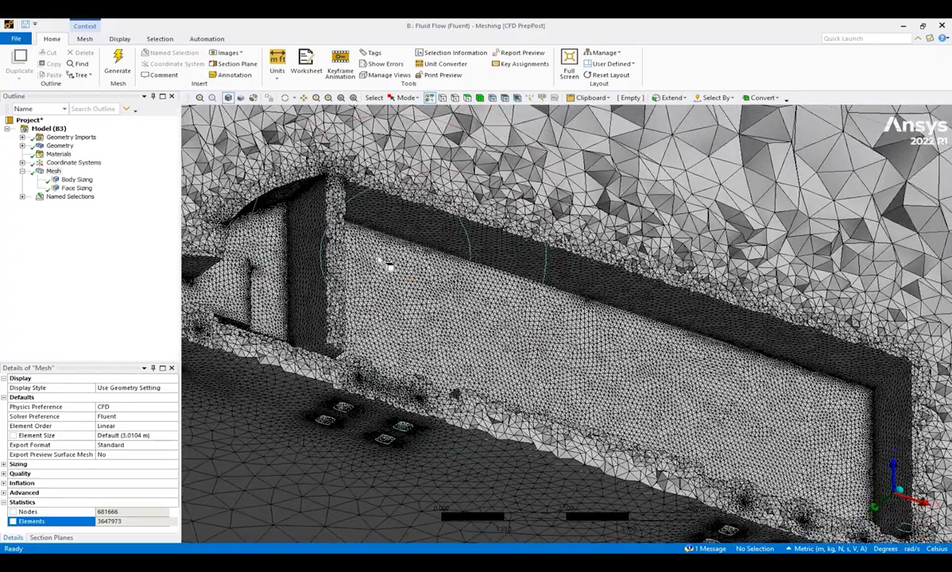
pyautogui.moveTo(388, 264); pyautogui.dragTo(386, 282, button='middle')
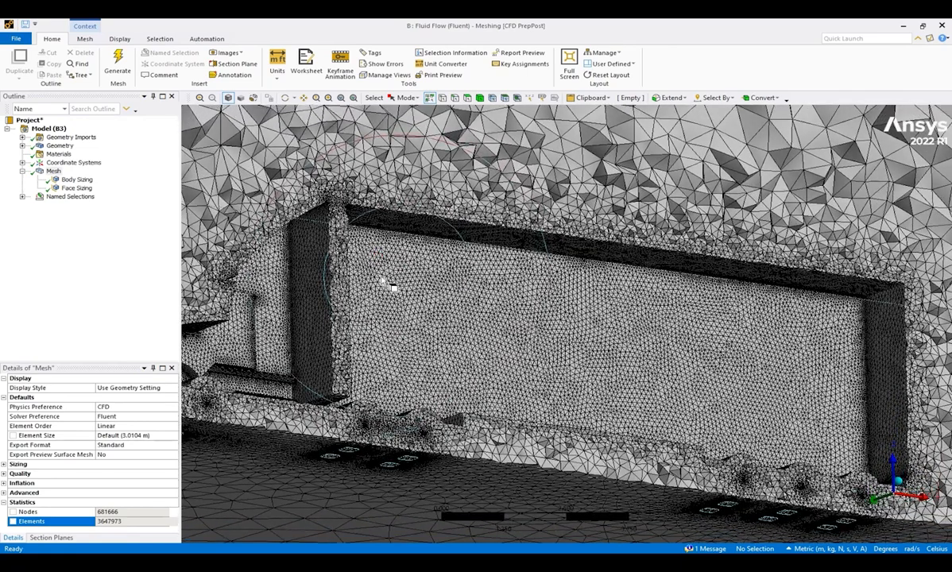